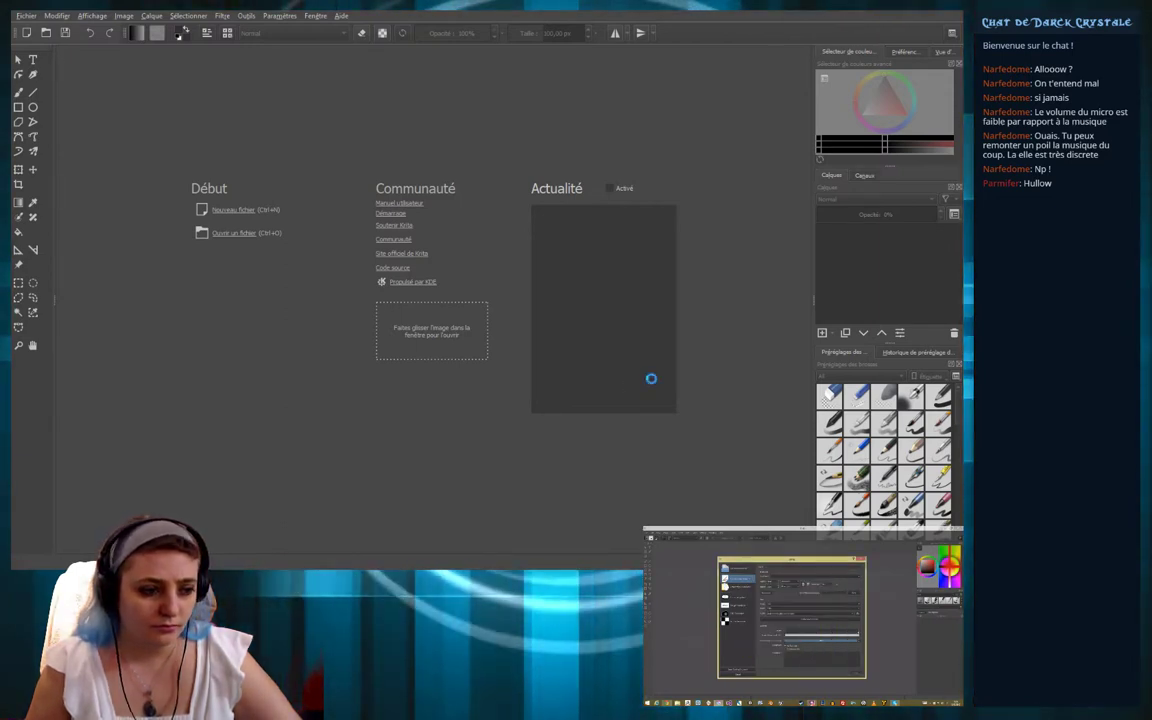
Create a new blank canvas, then toggle the Background Fill layer's visibility off and back on
{"action": "key", "text": "Return"}
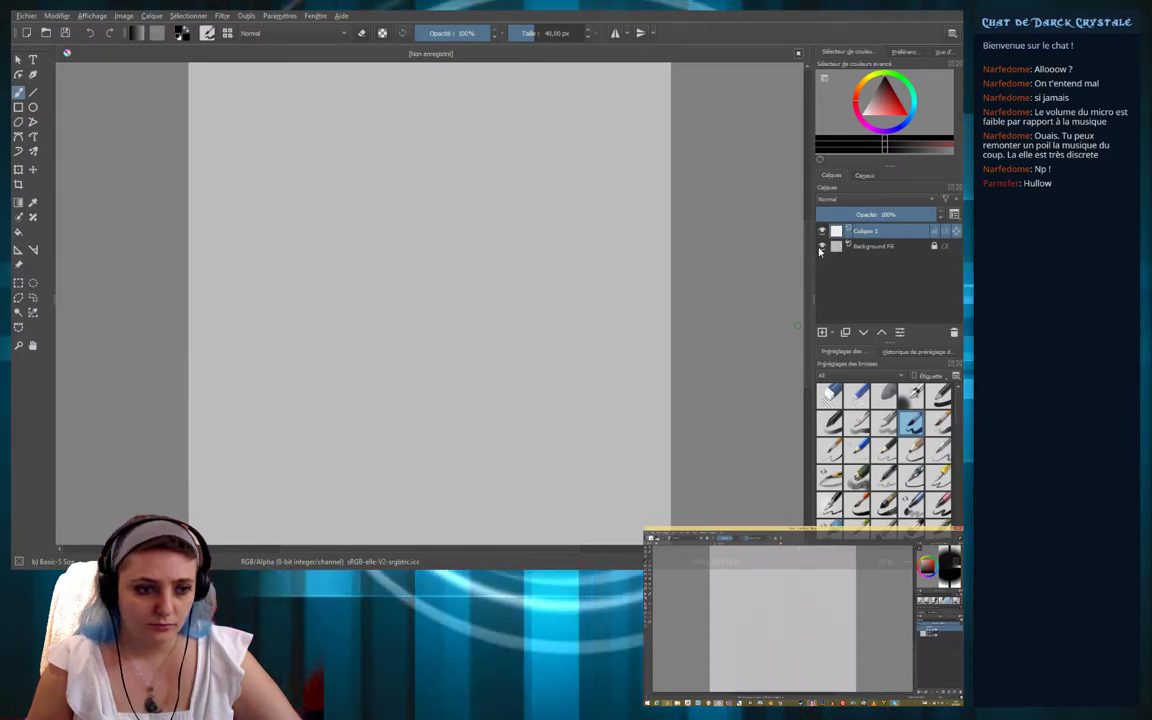
{"action": "left_click", "coordinate": [821, 247]}
{"action": "left_click", "coordinate": [821, 247]}
Toggle the Background Fill visibility and pick a lighter red in the Advanced Color Selector
{"action": "left_click", "coordinate": [823, 231]}
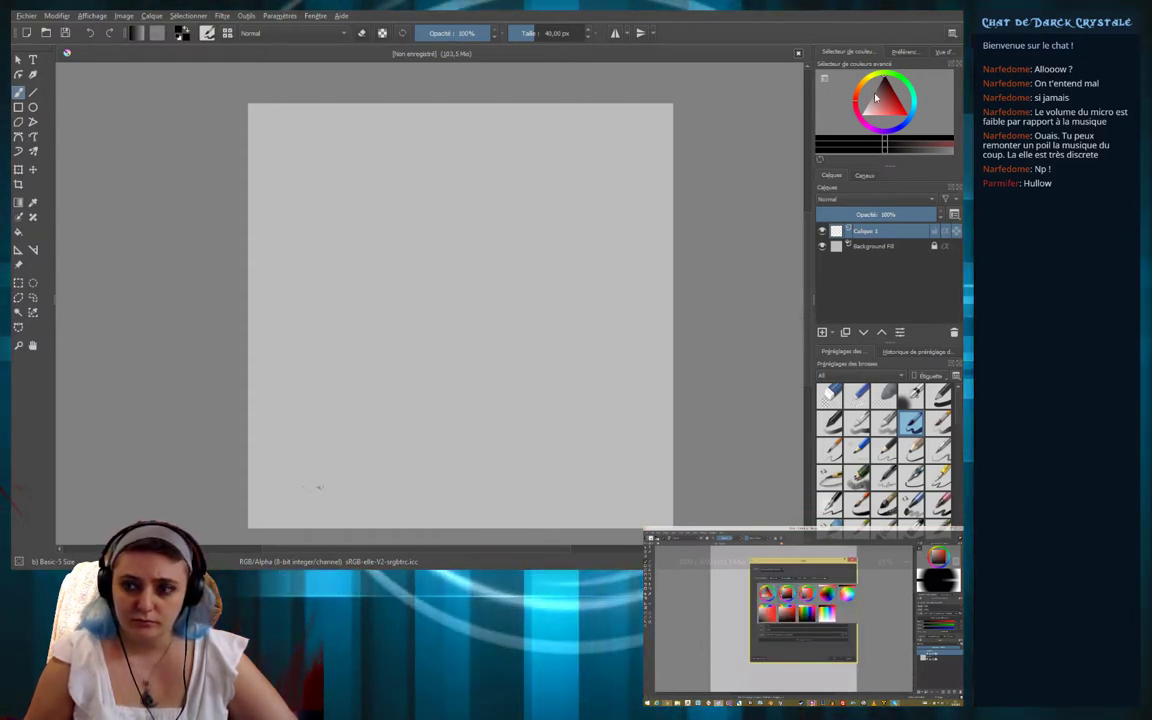
{"action": "left_click_drag", "start_coordinate": [875, 97], "coordinate": [877, 108]}
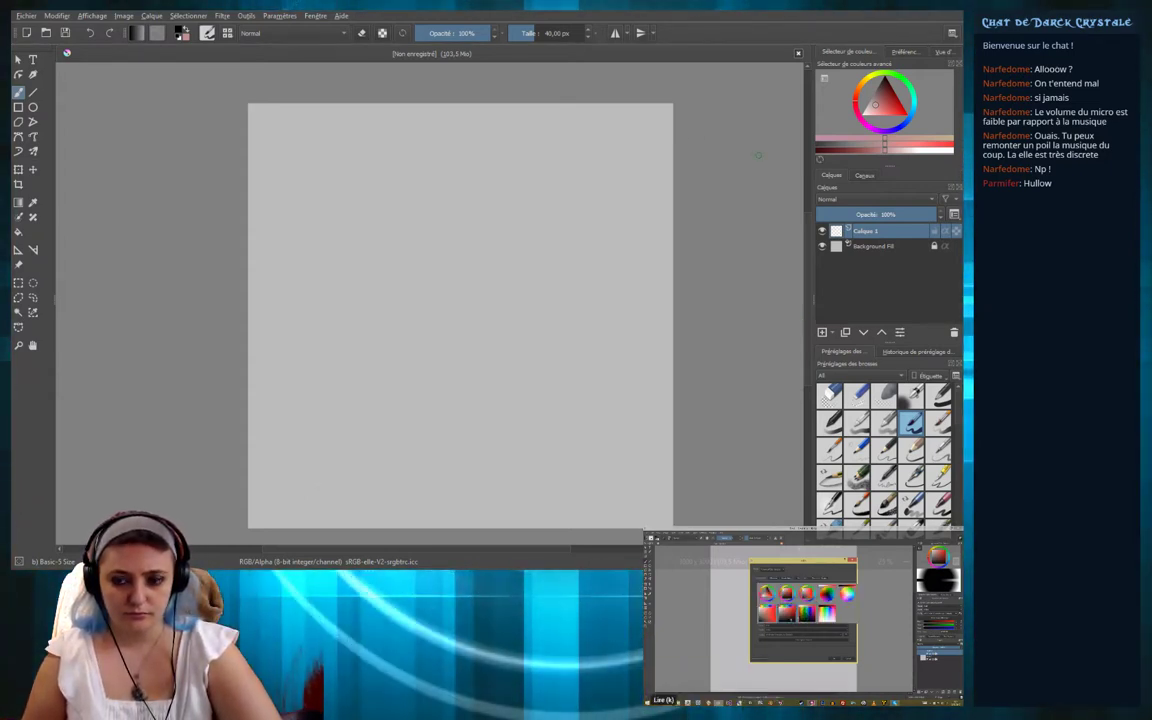
{"action": "left_click", "coordinate": [652, 700]}
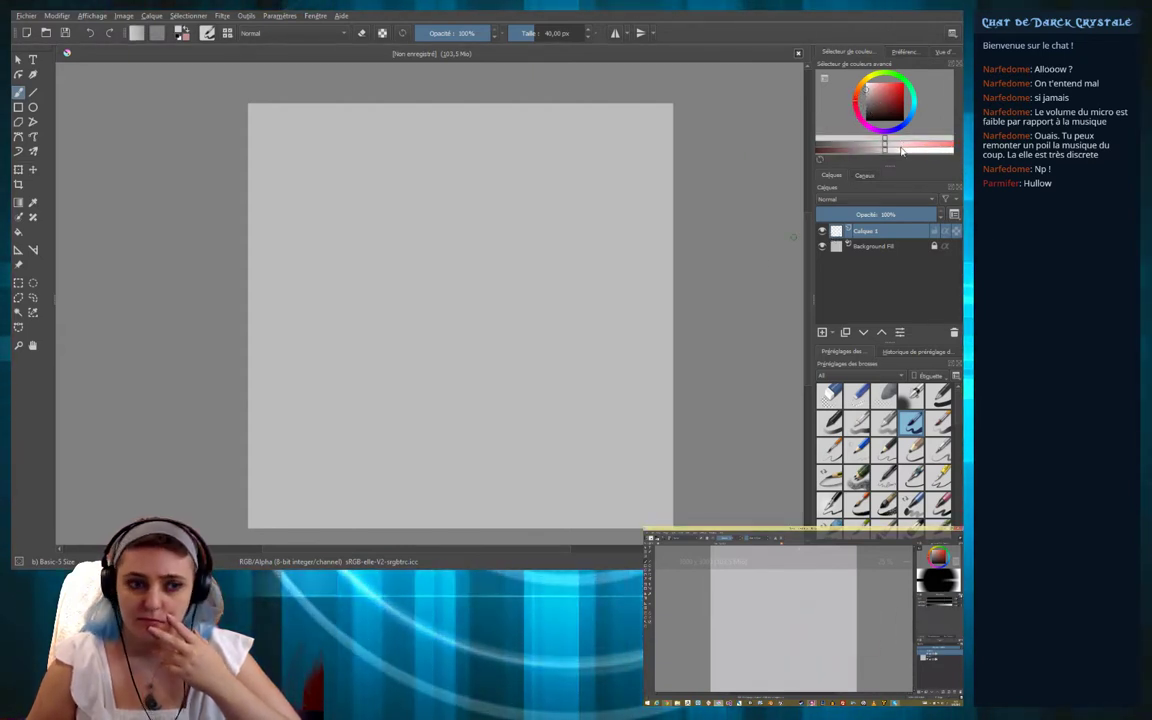
Make the Advanced Color Selector docker taller so the colour wheel is bigger
{"action": "left_click_drag", "start_coordinate": [896, 175], "coordinate": [898, 312]}
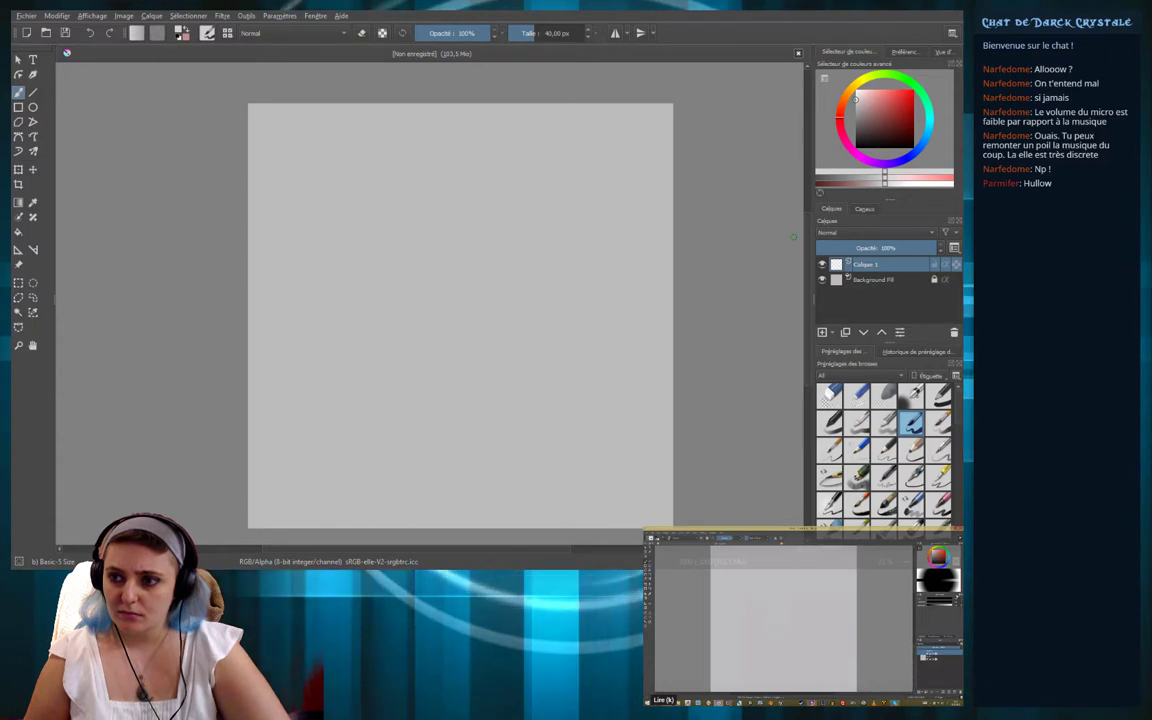
{"action": "left_click", "coordinate": [657, 699]}
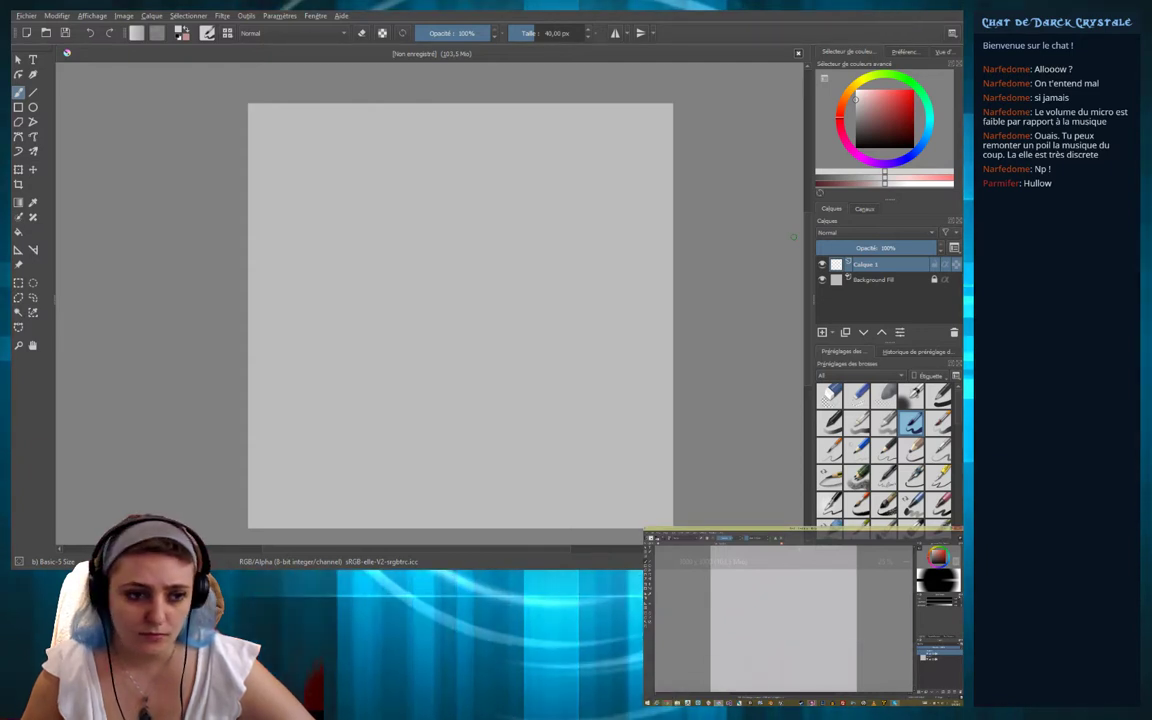
{"action": "key", "text": "k"}
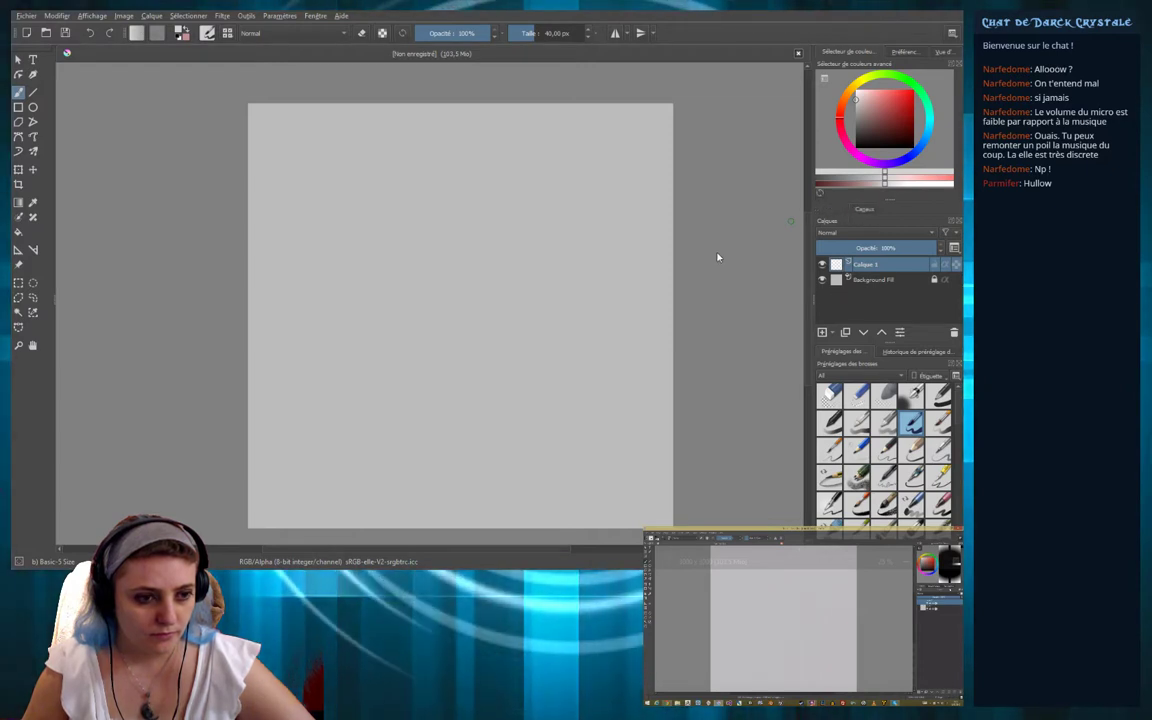
Move the Layers docker into its own panel below Brush Presets
{"action": "left_click", "coordinate": [864, 209]}
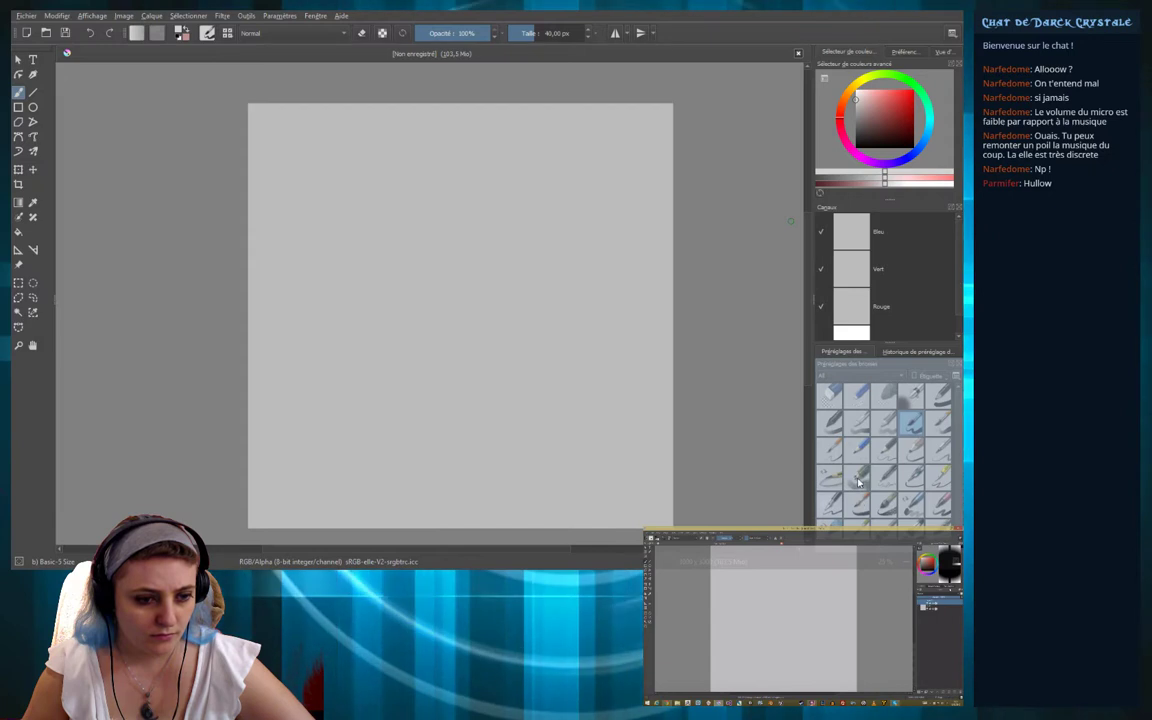
{"action": "left_click", "coordinate": [833, 352]}
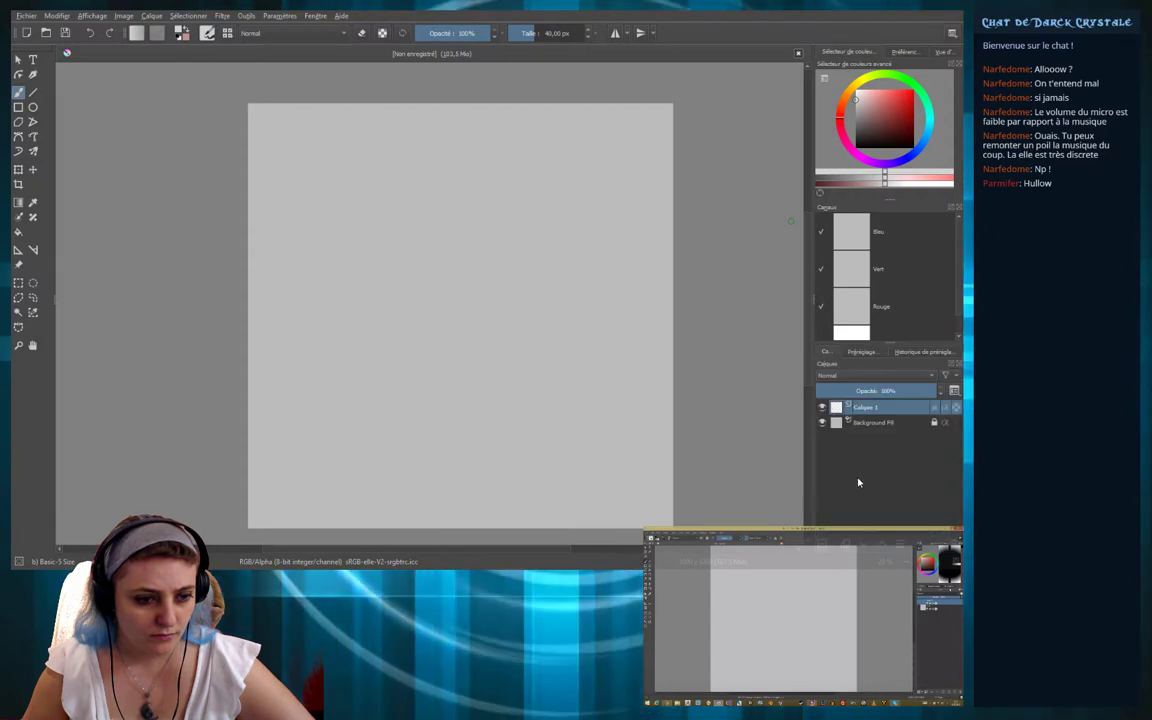
{"action": "left_click", "coordinate": [860, 352]}
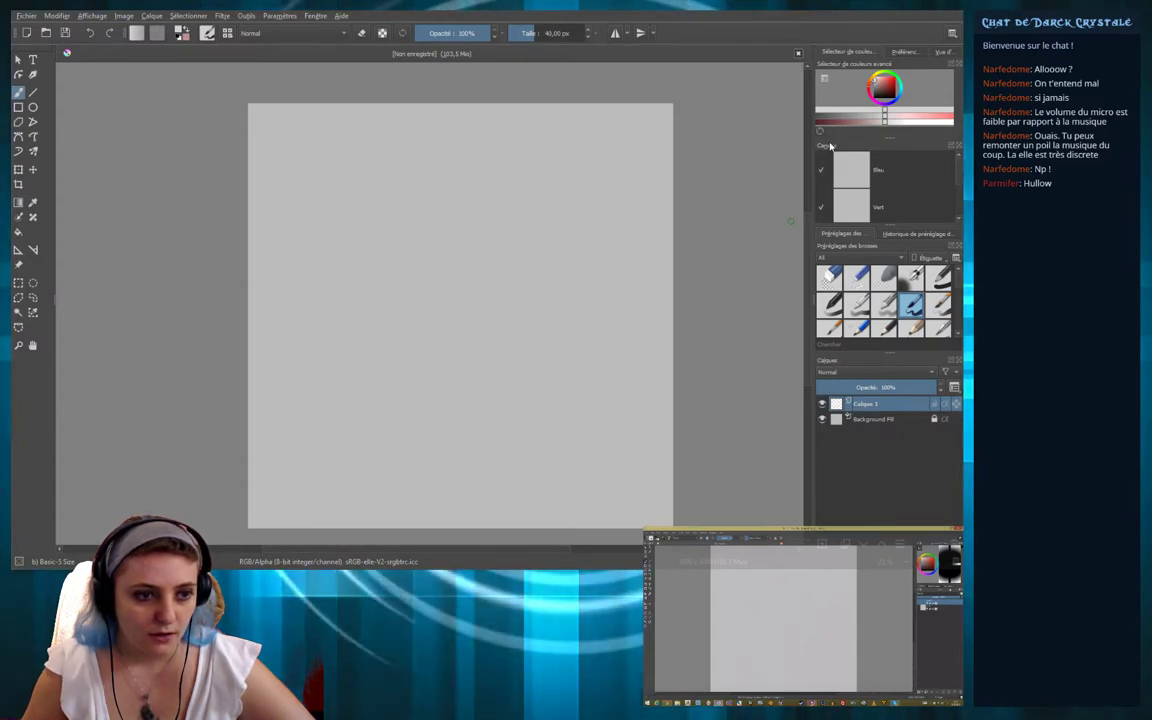
{"action": "left_click_drag", "start_coordinate": [830, 146], "coordinate": [856, 370]}
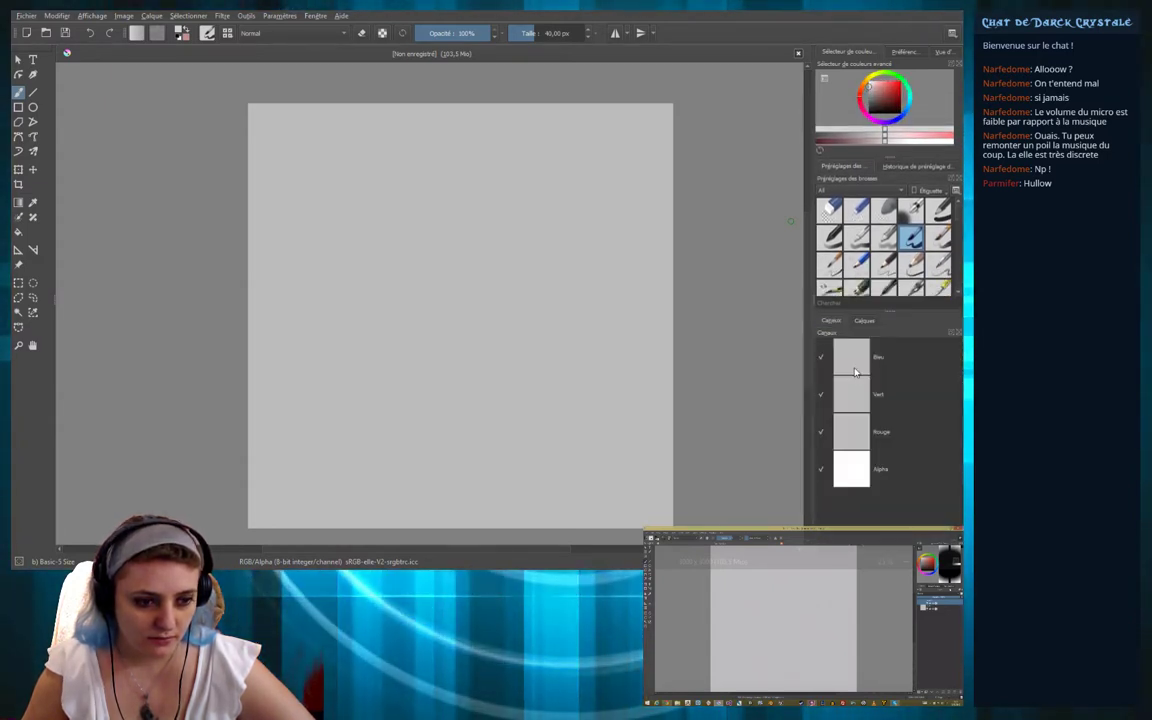
Resize the docker panels to enlarge the colour wheel and give Brush Presets more rows
{"action": "left_click", "coordinate": [831, 320]}
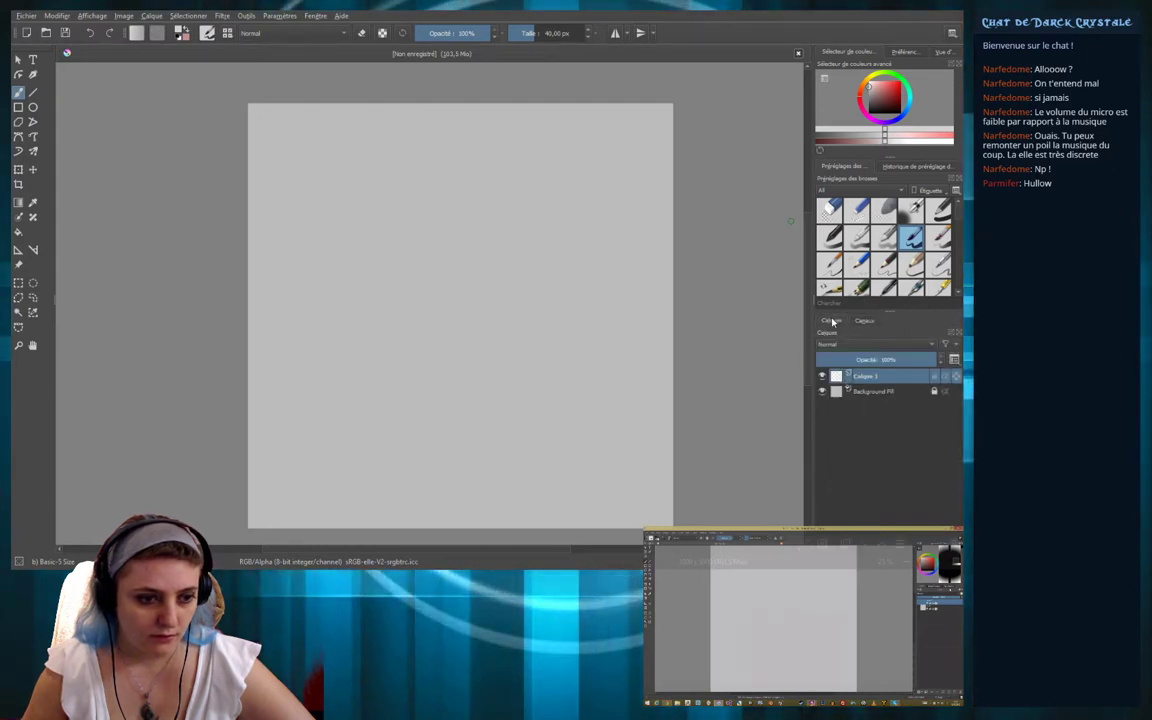
{"action": "left_click", "coordinate": [900, 167]}
{"action": "left_click", "coordinate": [840, 167]}
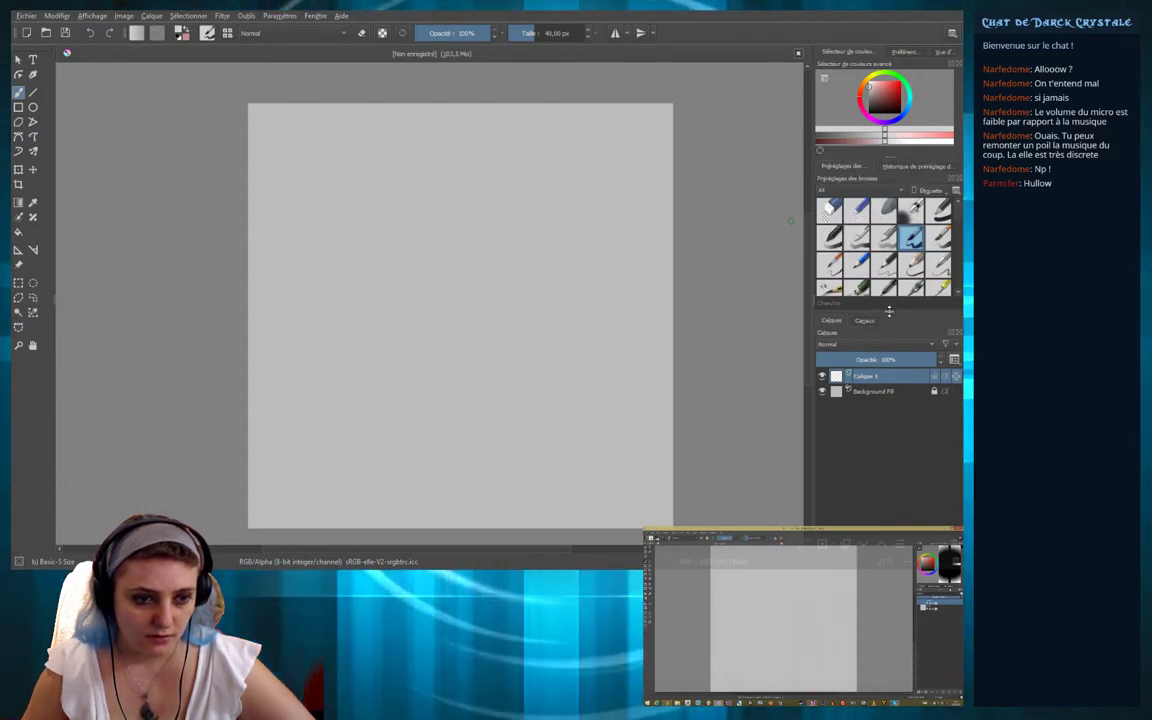
{"action": "left_click_drag", "start_coordinate": [888, 310], "coordinate": [888, 308]}
{"action": "left_click_drag", "start_coordinate": [892, 156], "coordinate": [893, 200]}
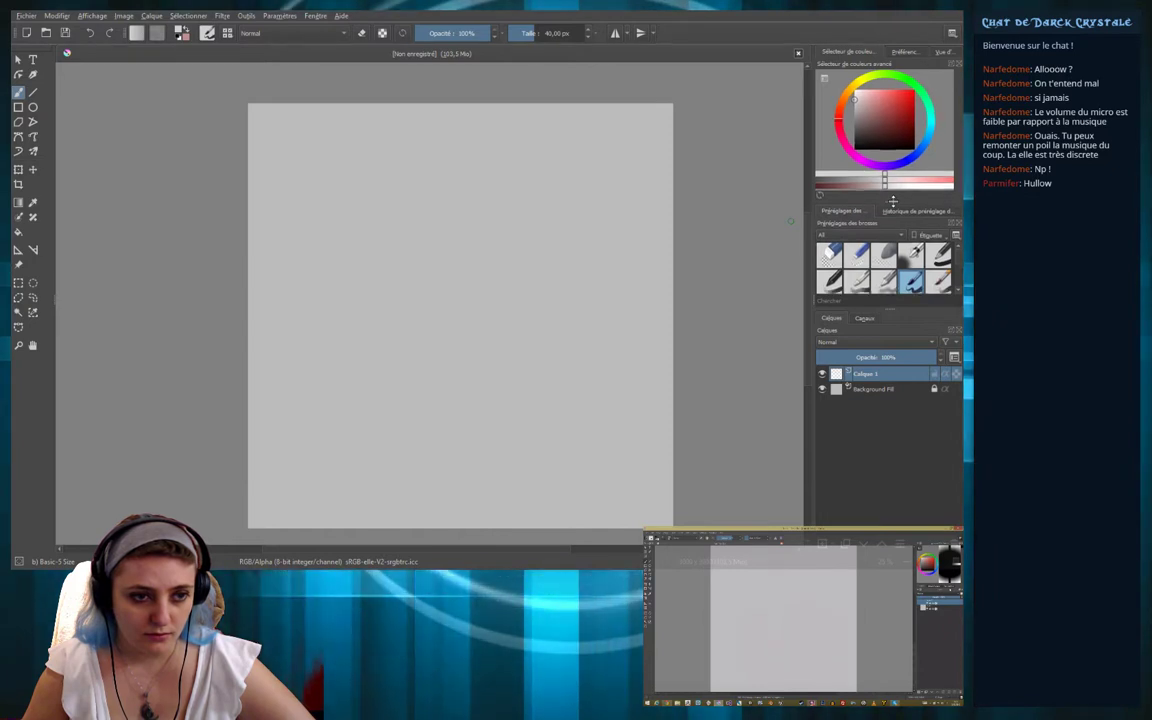
{"action": "mouse_move", "coordinate": [891, 312]}
{"action": "left_mouse_down"}
{"action": "mouse_move", "coordinate": [888, 369]}
{"action": "mouse_move", "coordinate": [888, 354]}
{"action": "left_mouse_up"}
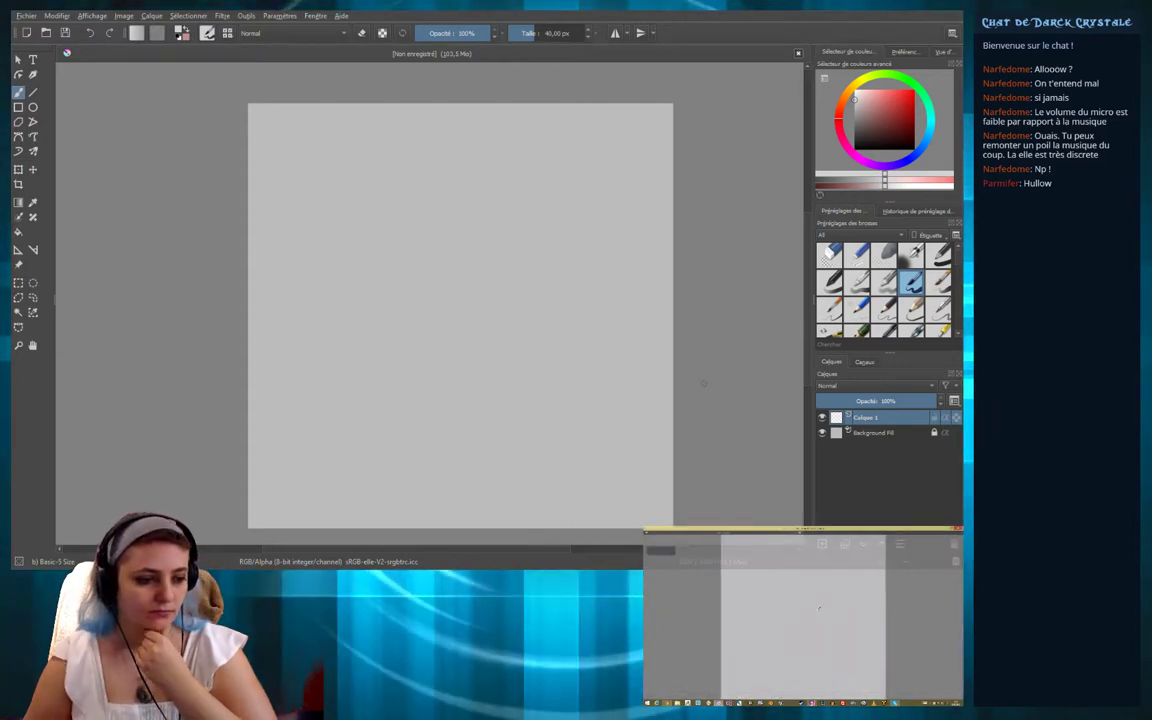
{"action": "key", "text": "Tab"}
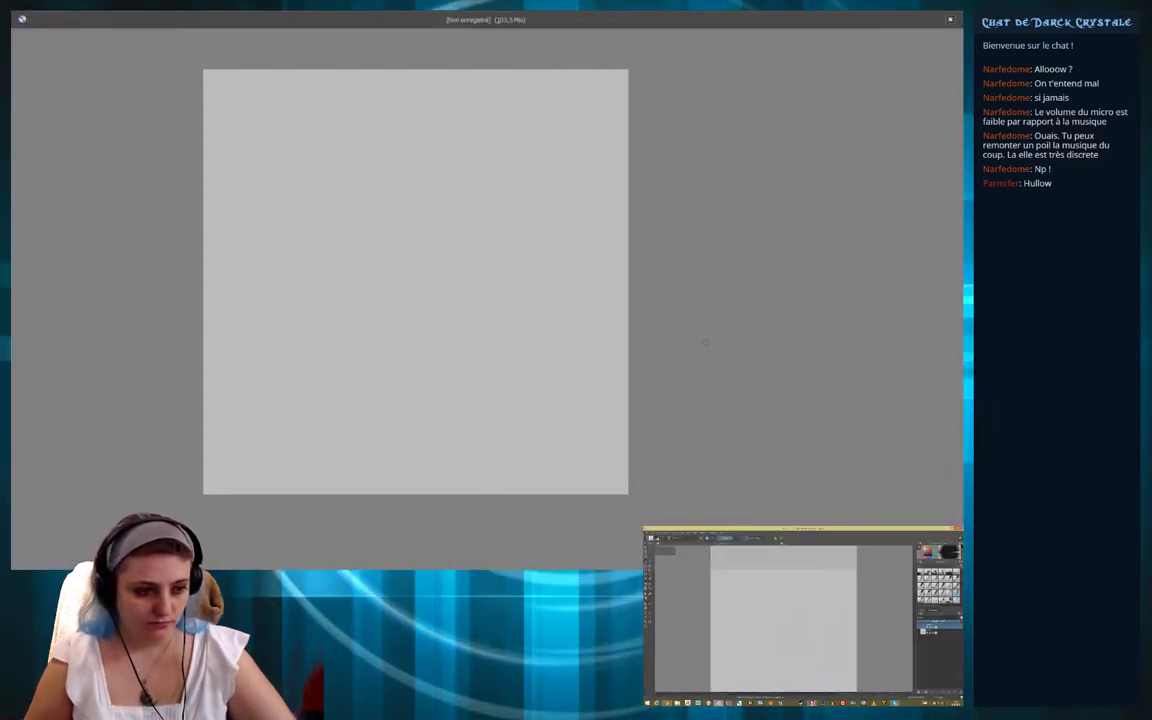
{"action": "key", "text": "Tab"}
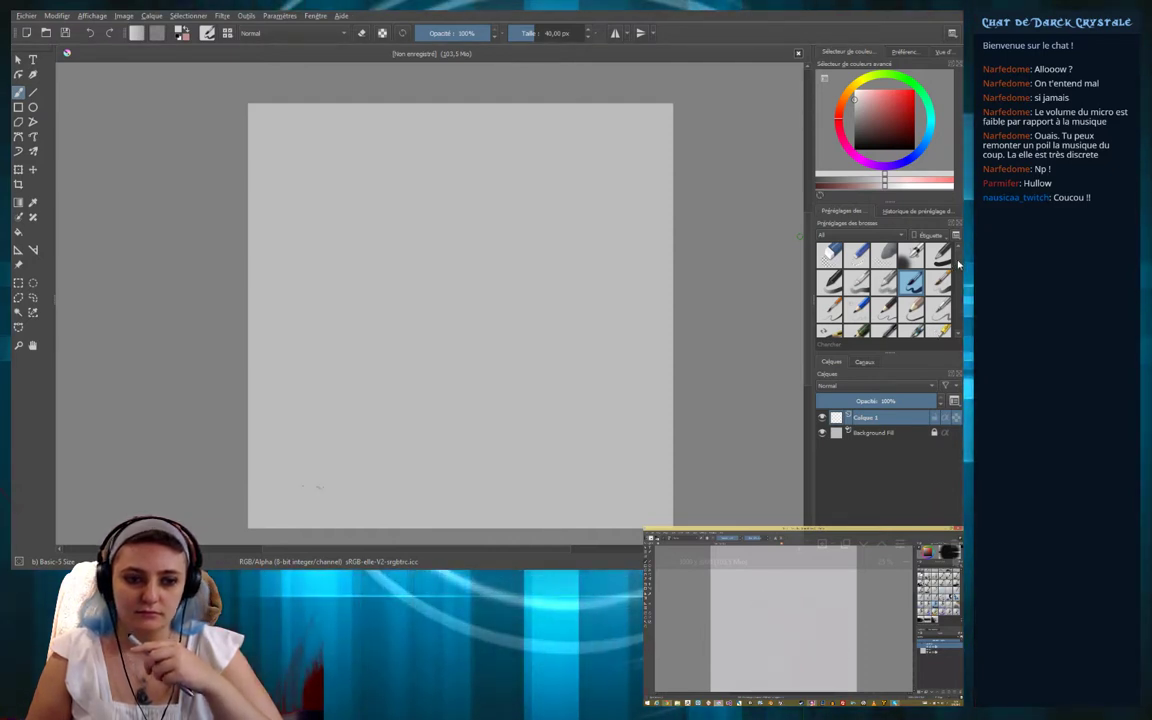
Select the Stamp Hearts preset and spray hearts around the canvas centre and upper-left
{"action": "left_click_drag", "start_coordinate": [957, 250], "coordinate": [957, 338]}
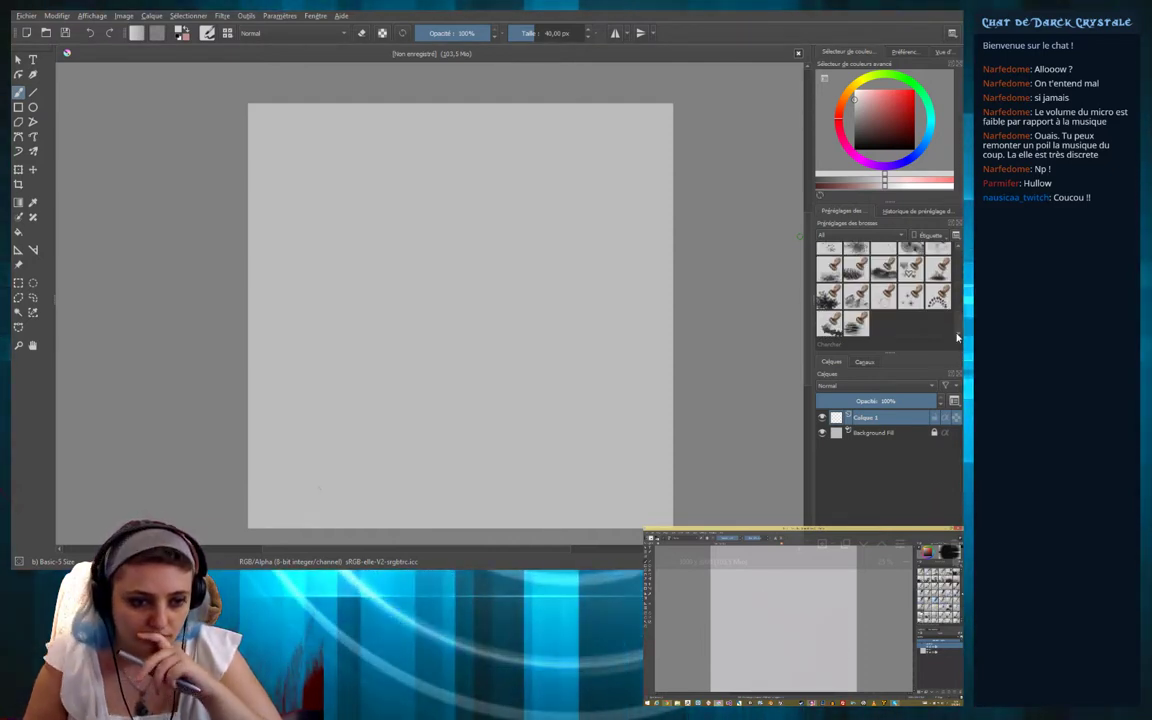
{"action": "left_click_drag", "start_coordinate": [957, 338], "coordinate": [957, 326]}
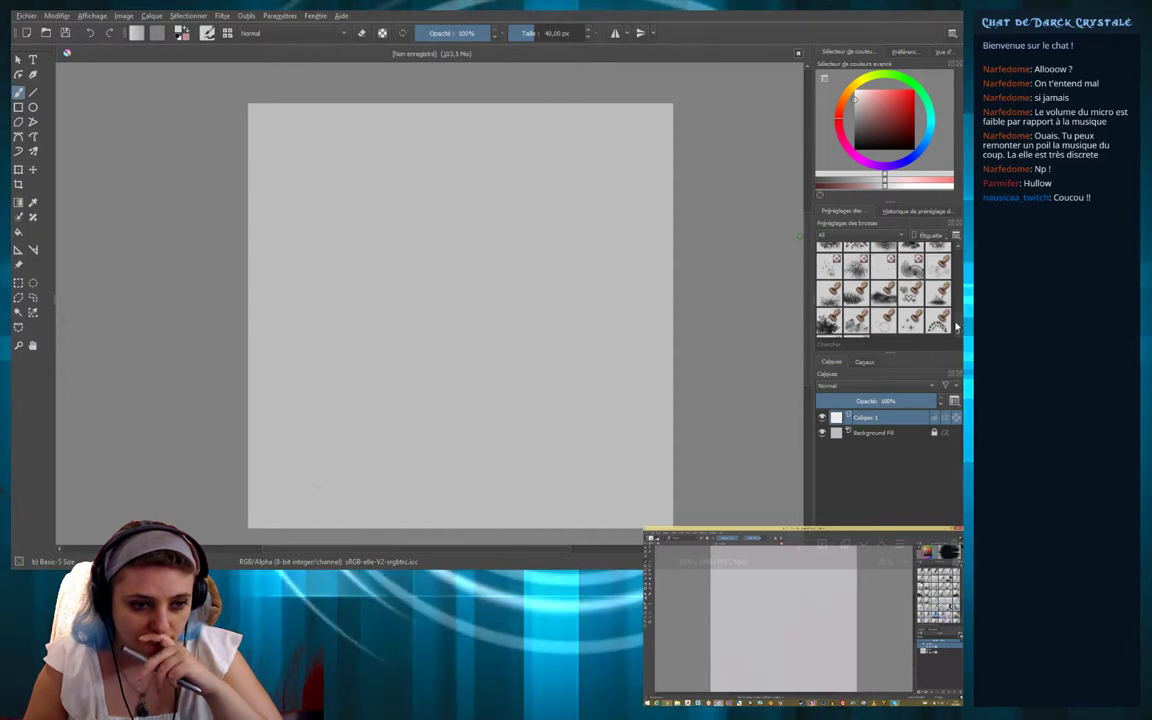
{"action": "left_click", "coordinate": [910, 293]}
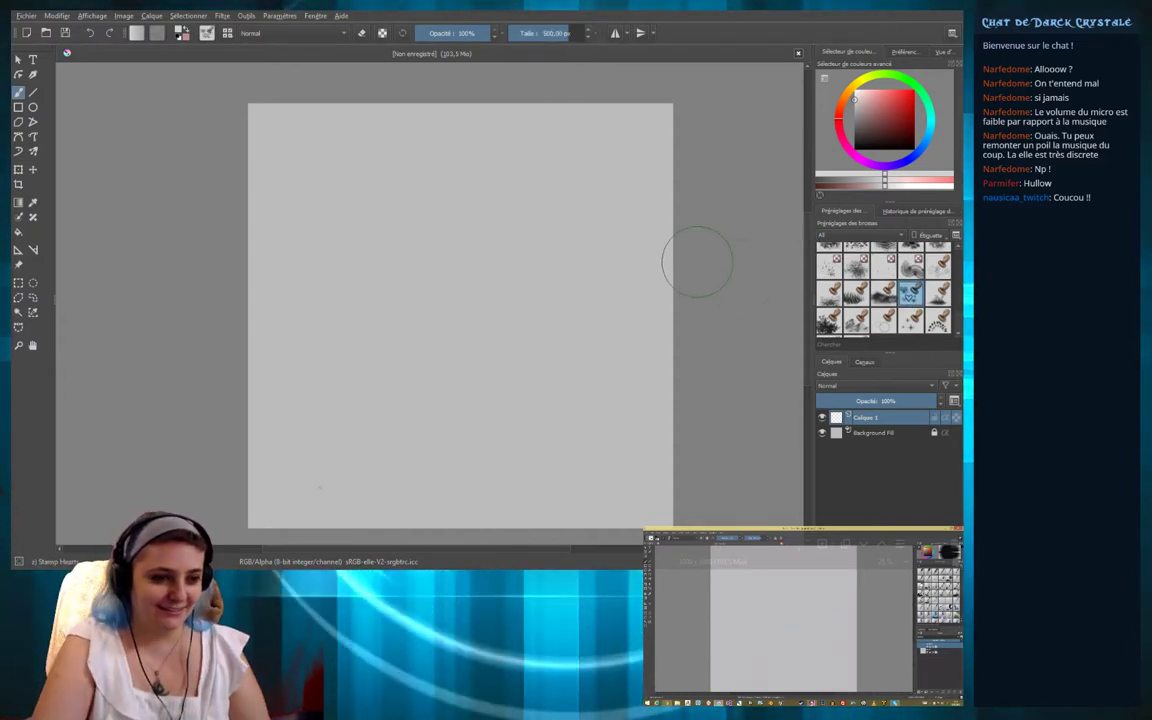
{"action": "left_click", "coordinate": [459, 287]}
{"action": "mouse_move", "coordinate": [459, 267]}
{"action": "left_mouse_down"}
{"action": "mouse_move", "coordinate": [460, 363]}
{"action": "mouse_move", "coordinate": [476, 244]}
{"action": "mouse_move", "coordinate": [491, 342]}
{"action": "mouse_move", "coordinate": [511, 356]}
{"action": "mouse_move", "coordinate": [438, 232]}
{"action": "left_mouse_up"}
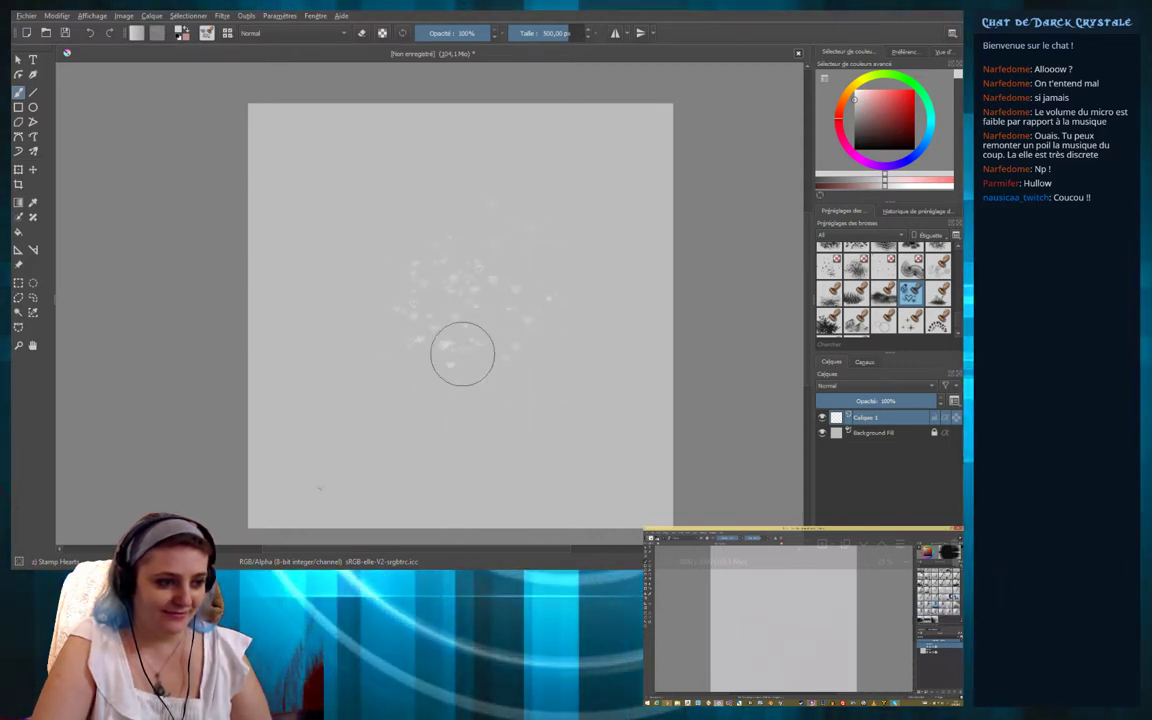
{"action": "mouse_move", "coordinate": [462, 353]}
{"action": "left_mouse_down"}
{"action": "mouse_move", "coordinate": [458, 298]}
{"action": "mouse_move", "coordinate": [486, 257]}
{"action": "mouse_move", "coordinate": [368, 278]}
{"action": "mouse_move", "coordinate": [412, 262]}
{"action": "left_mouse_up"}
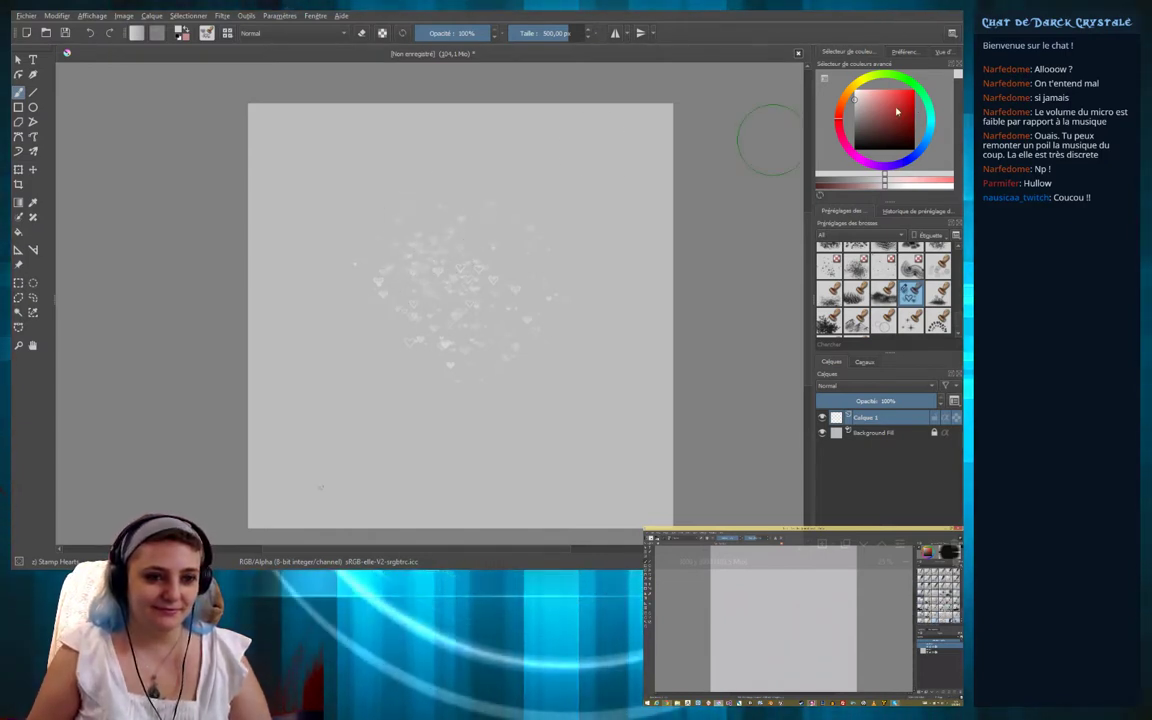
Switch to pink and stamp more hearts above the cloud and along its right side
{"action": "left_click", "coordinate": [855, 160]}
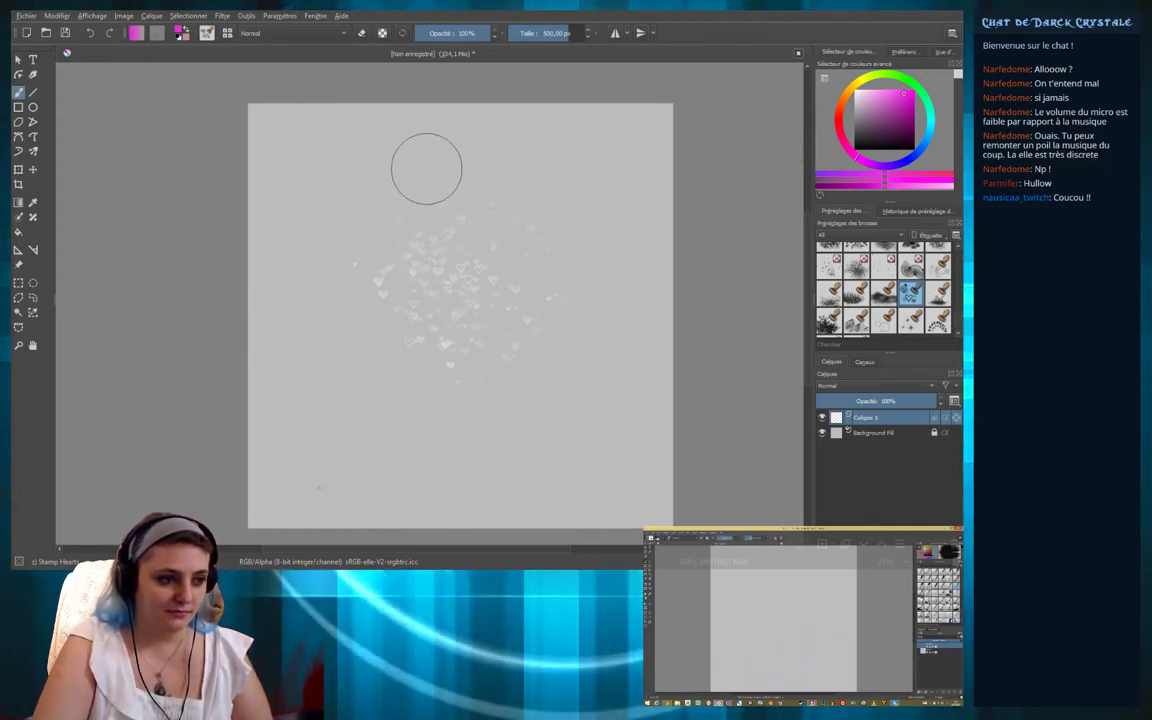
{"action": "mouse_move", "coordinate": [522, 216]}
{"action": "left_mouse_down"}
{"action": "mouse_move", "coordinate": [517, 226]}
{"action": "mouse_move", "coordinate": [450, 175]}
{"action": "mouse_move", "coordinate": [406, 206]}
{"action": "mouse_move", "coordinate": [424, 257]}
{"action": "mouse_move", "coordinate": [483, 211]}
{"action": "mouse_move", "coordinate": [370, 238]}
{"action": "mouse_move", "coordinate": [337, 181]}
{"action": "left_mouse_up"}
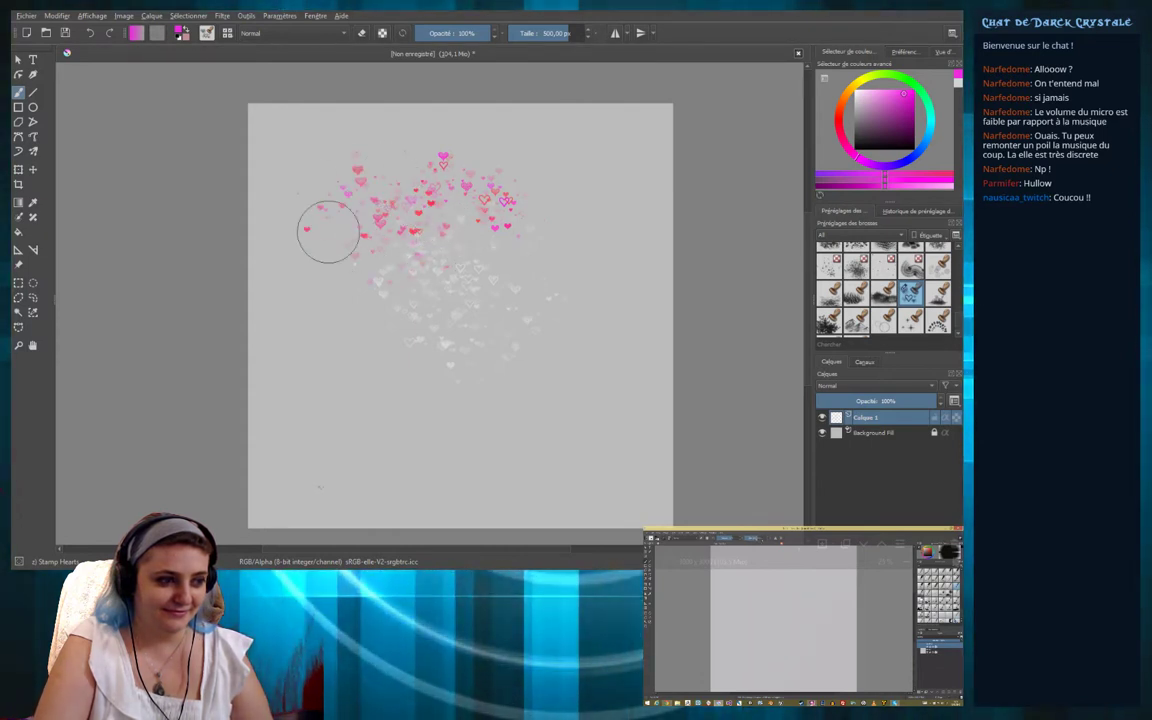
{"action": "mouse_move", "coordinate": [328, 232]}
{"action": "left_mouse_down"}
{"action": "mouse_move", "coordinate": [404, 175]}
{"action": "mouse_move", "coordinate": [468, 193]}
{"action": "mouse_move", "coordinate": [565, 290]}
{"action": "left_mouse_up"}
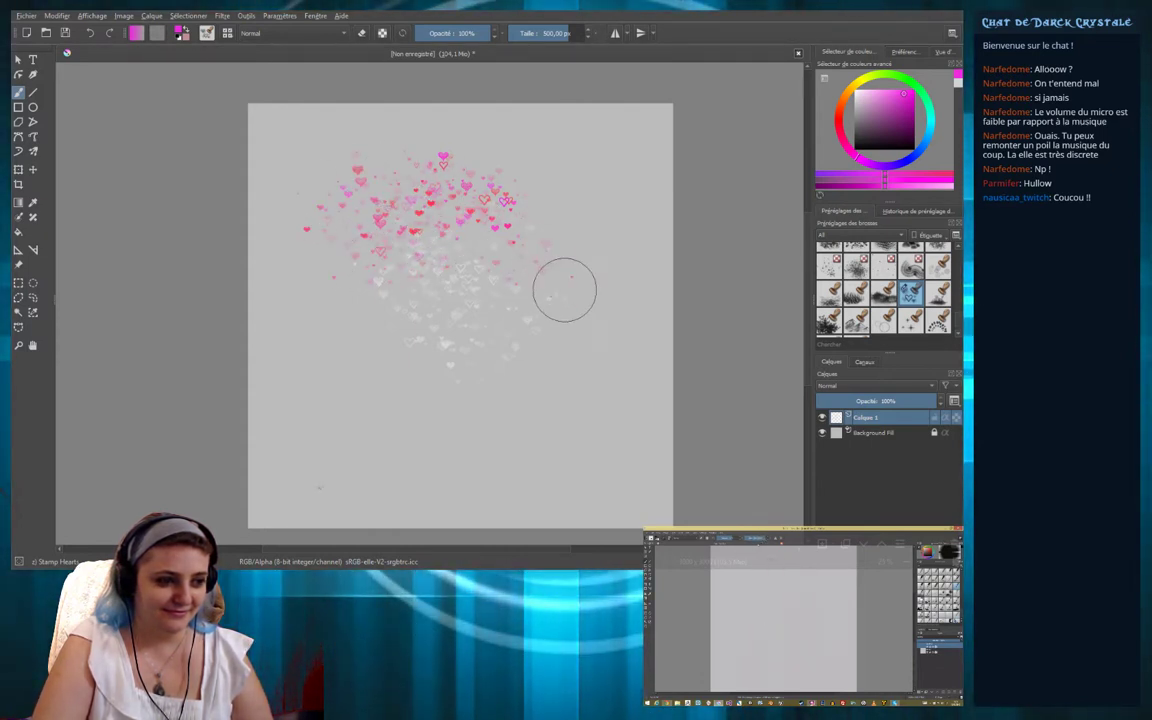
{"action": "left_click_drag", "start_coordinate": [561, 204], "coordinate": [530, 188]}
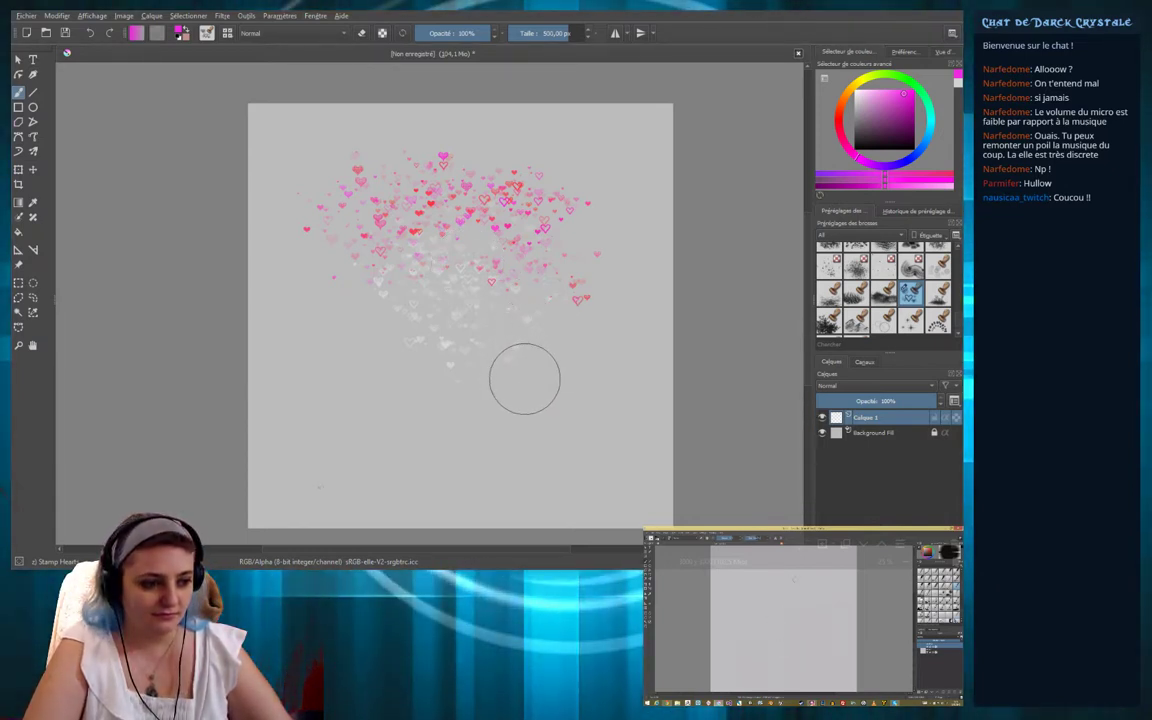
Set the heart brush to 1000 px and scatter pink hearts over the lower white hearts
{"action": "key", "text": "bracketright"}
{"action": "key", "text": "bracketright"}
{"action": "key", "text": "bracketleft"}
{"action": "key", "text": "bracketleft"}
{"action": "key", "text": "bracketleft"}
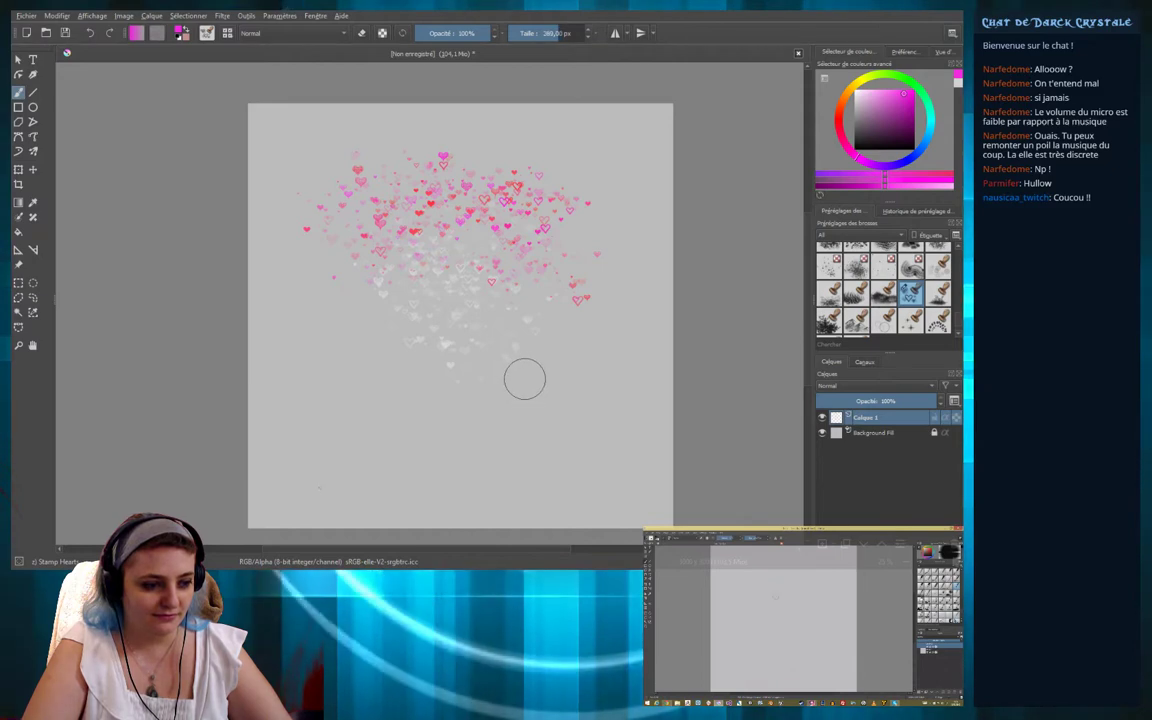
{"action": "key", "text": "bracketright"}
{"action": "key", "text": "bracketright"}
{"action": "key", "text": "bracketright"}
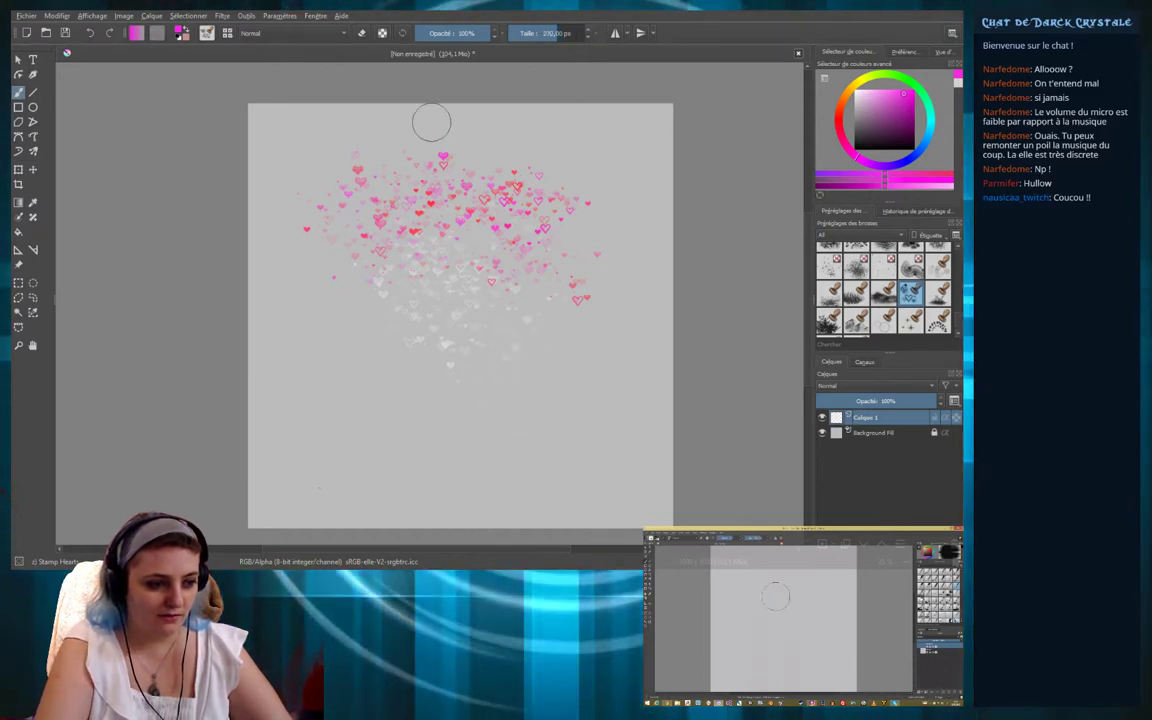
{"action": "key", "text": "bracketright"}
{"action": "key", "text": "bracketright"}
{"action": "key", "text": "bracketright"}
{"action": "key", "text": "bracketleft"}
{"action": "key", "text": "bracketleft"}
{"action": "key", "text": "bracketleft"}
{"action": "key", "text": "bracketleft"}
{"action": "key", "text": "bracketleft"}
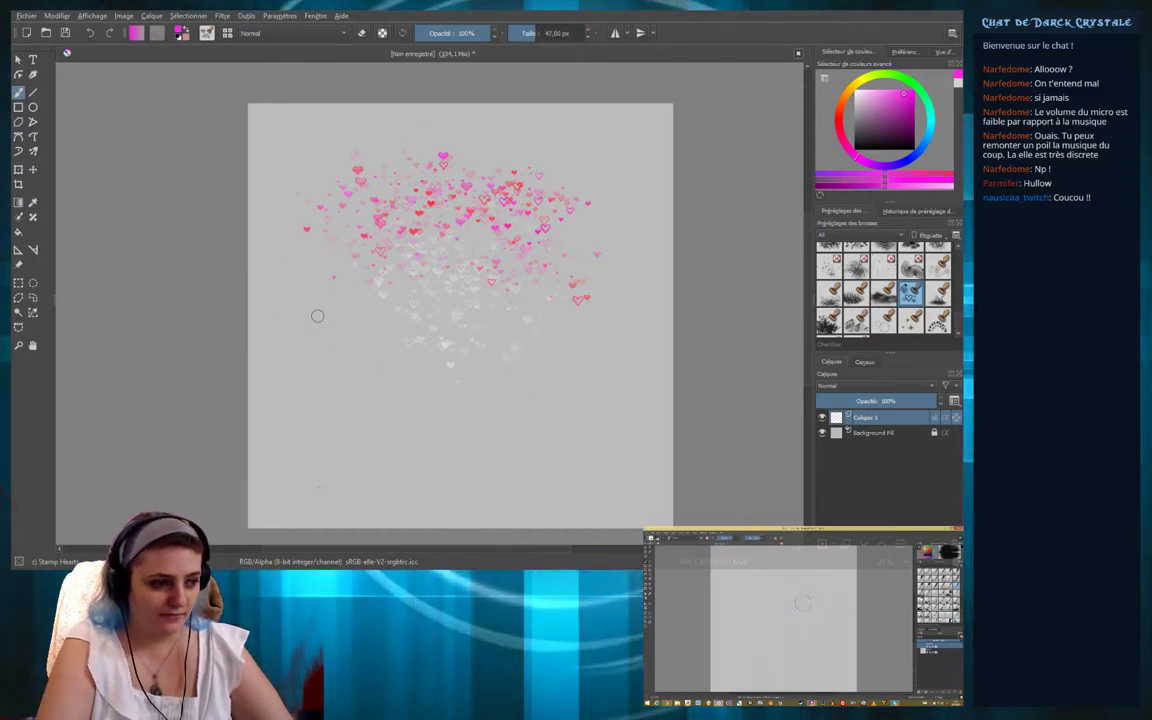
{"action": "key", "text": "bracketright"}
{"action": "key", "text": "bracketright"}
{"action": "key", "text": "bracketright"}
{"action": "key", "text": "bracketright"}
{"action": "key", "text": "bracketright"}
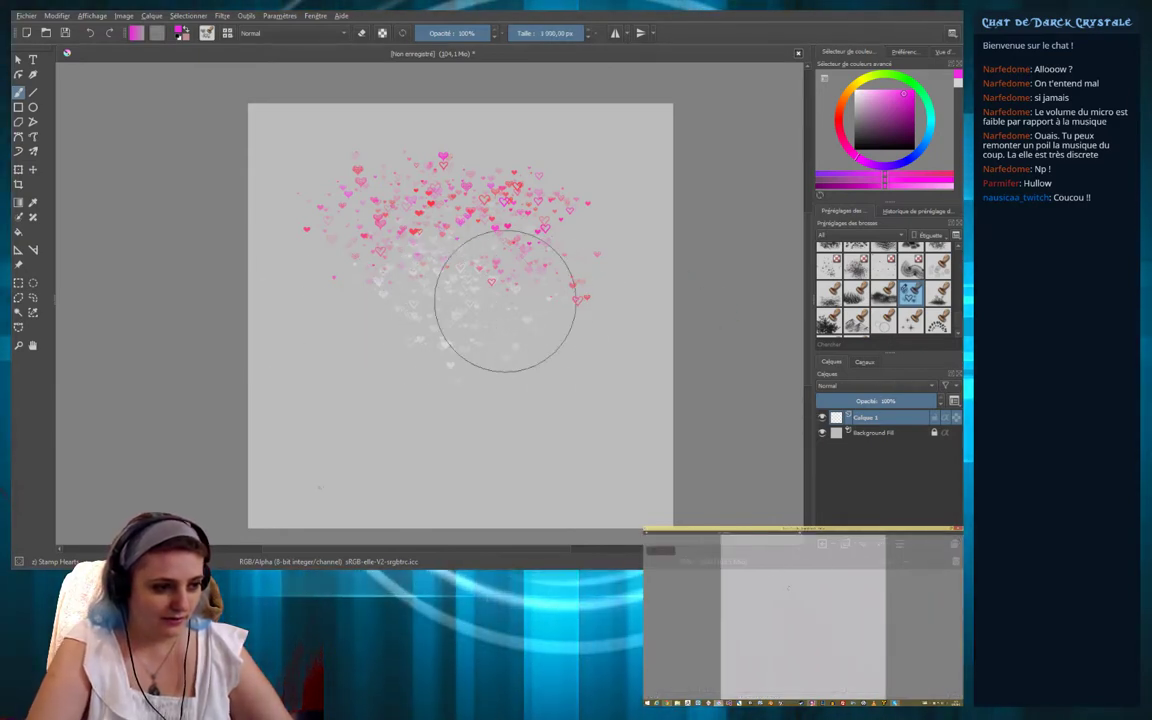
{"action": "mouse_move", "coordinate": [465, 340]}
{"action": "left_mouse_down"}
{"action": "mouse_move", "coordinate": [397, 348]}
{"action": "mouse_move", "coordinate": [495, 328]}
{"action": "mouse_move", "coordinate": [463, 360]}
{"action": "mouse_move", "coordinate": [406, 368]}
{"action": "mouse_move", "coordinate": [433, 393]}
{"action": "mouse_move", "coordinate": [497, 340]}
{"action": "left_mouse_up"}
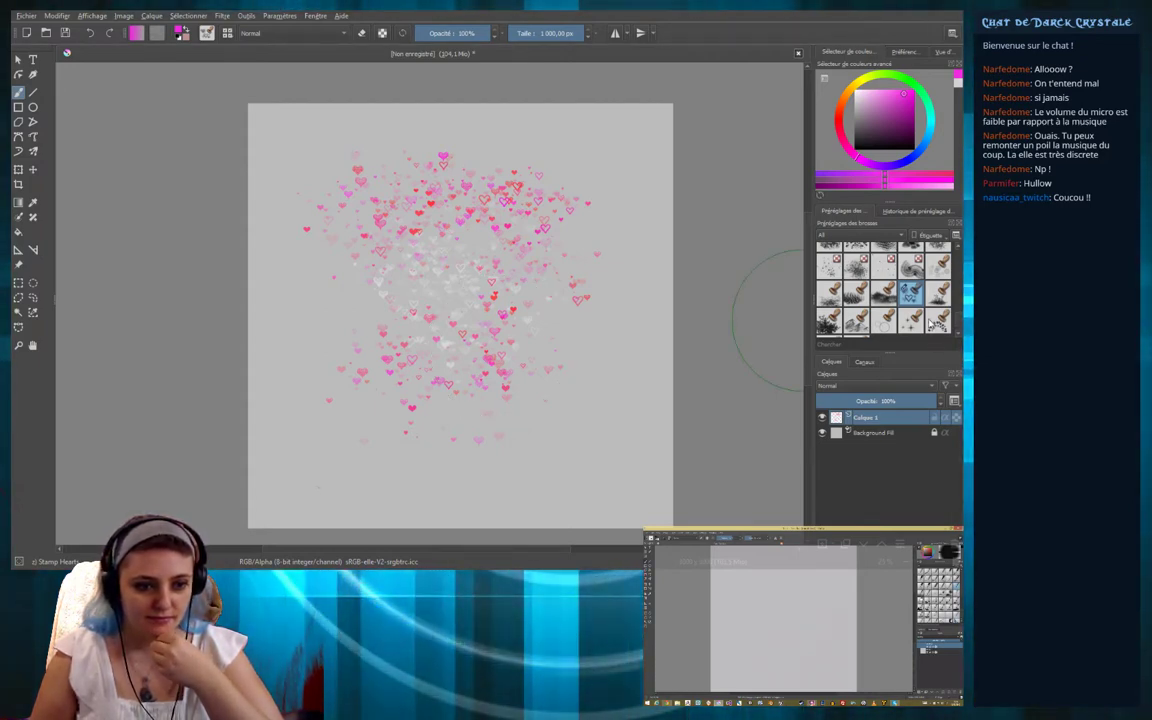
Select the Basic-1 brush preset
{"action": "scroll", "coordinate": [930, 322], "scroll_direction": "up", "scroll_amount": 5}
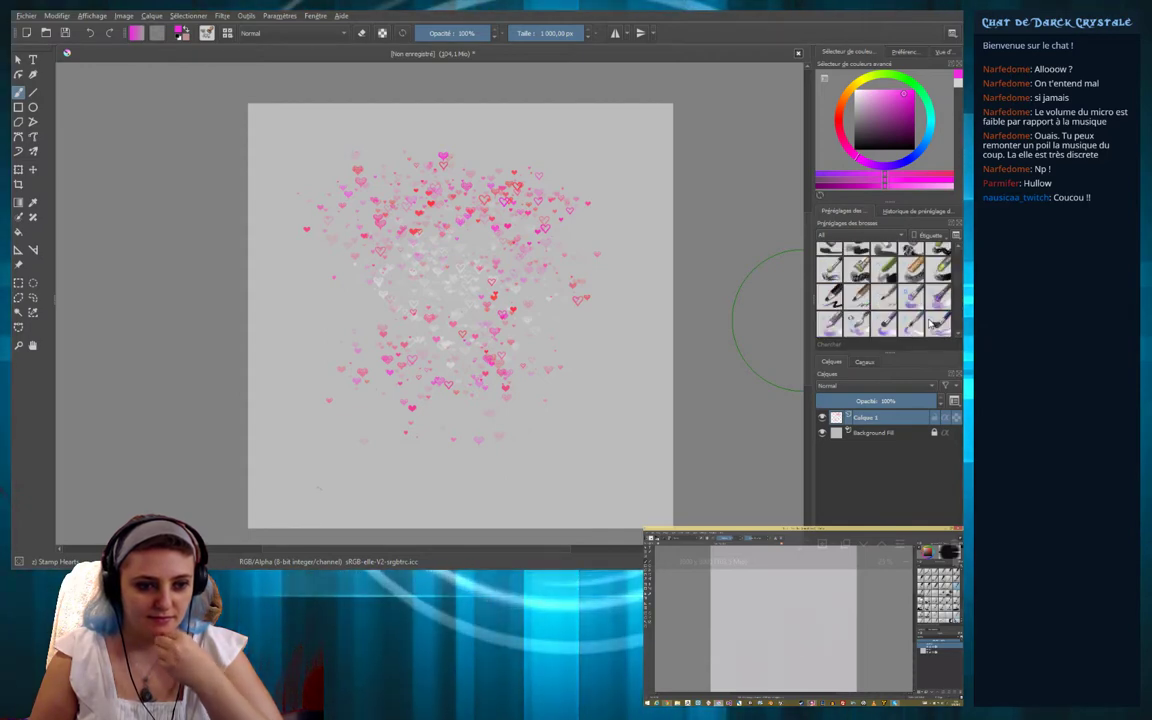
{"action": "scroll", "coordinate": [930, 322], "scroll_direction": "up", "scroll_amount": 5}
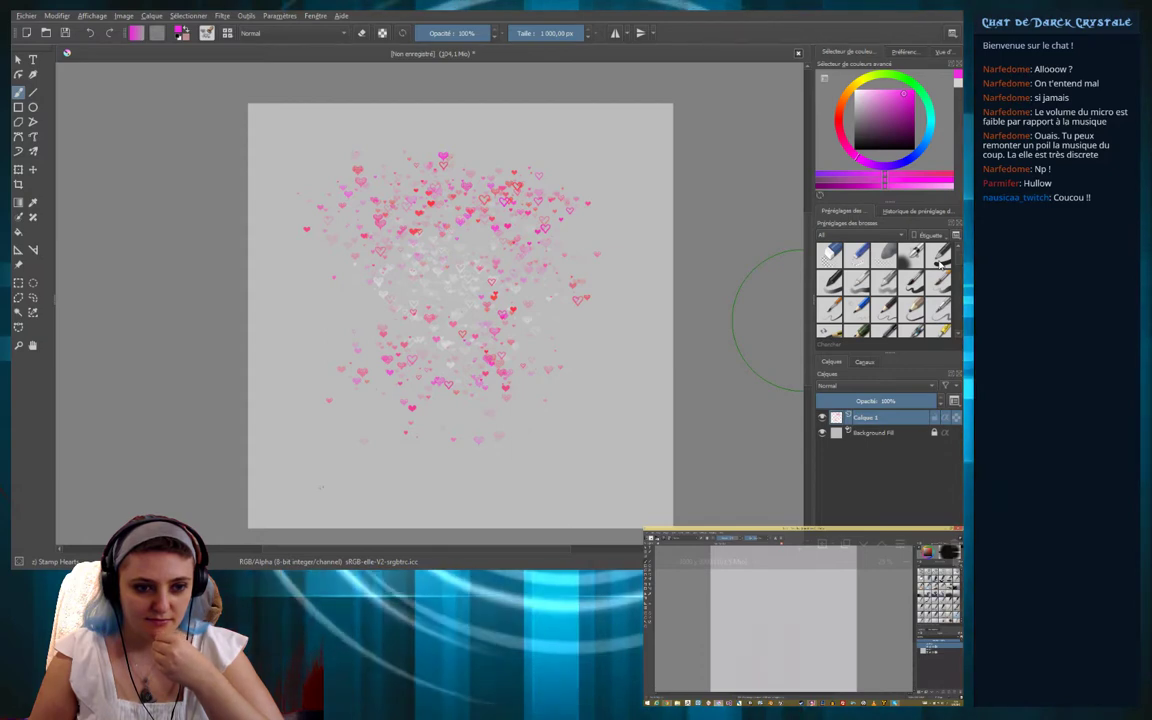
{"action": "left_click", "coordinate": [940, 257]}
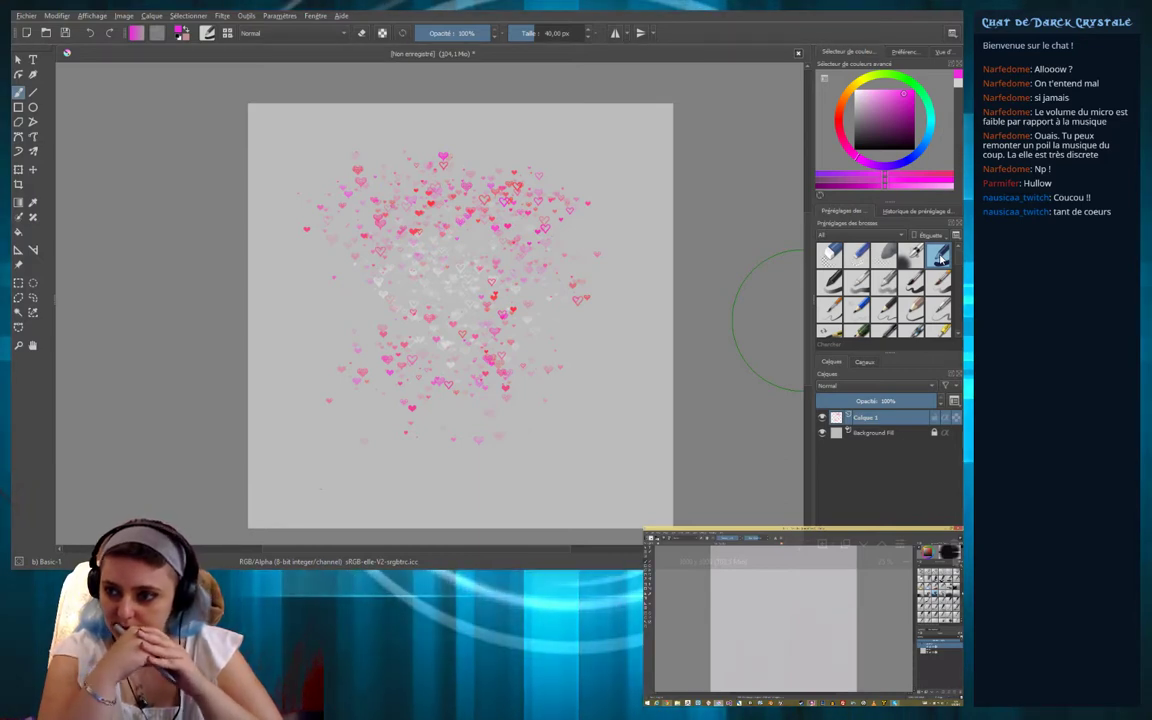
Test the Adjust Color preset with a stroke across the hearts
{"action": "scroll", "coordinate": [944, 300], "scroll_direction": "down", "scroll_amount": 2}
{"action": "scroll", "coordinate": [943, 300], "scroll_direction": "down", "scroll_amount": 2}
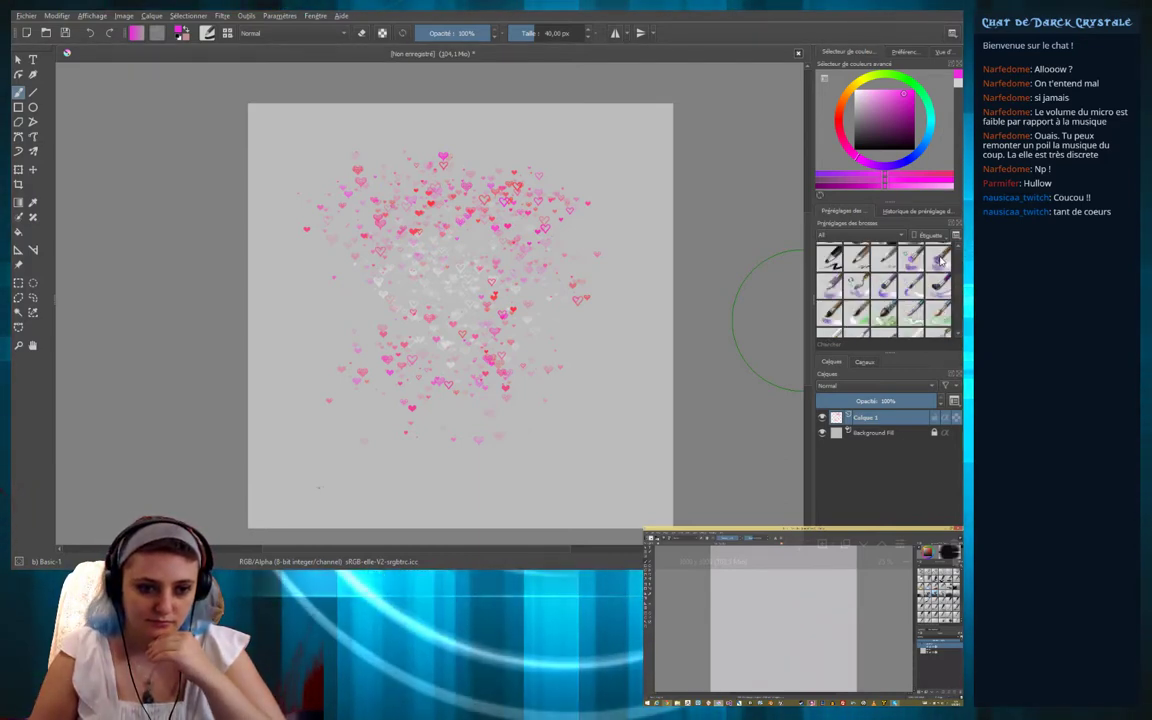
{"action": "scroll", "coordinate": [910, 318], "scroll_direction": "down", "scroll_amount": 2}
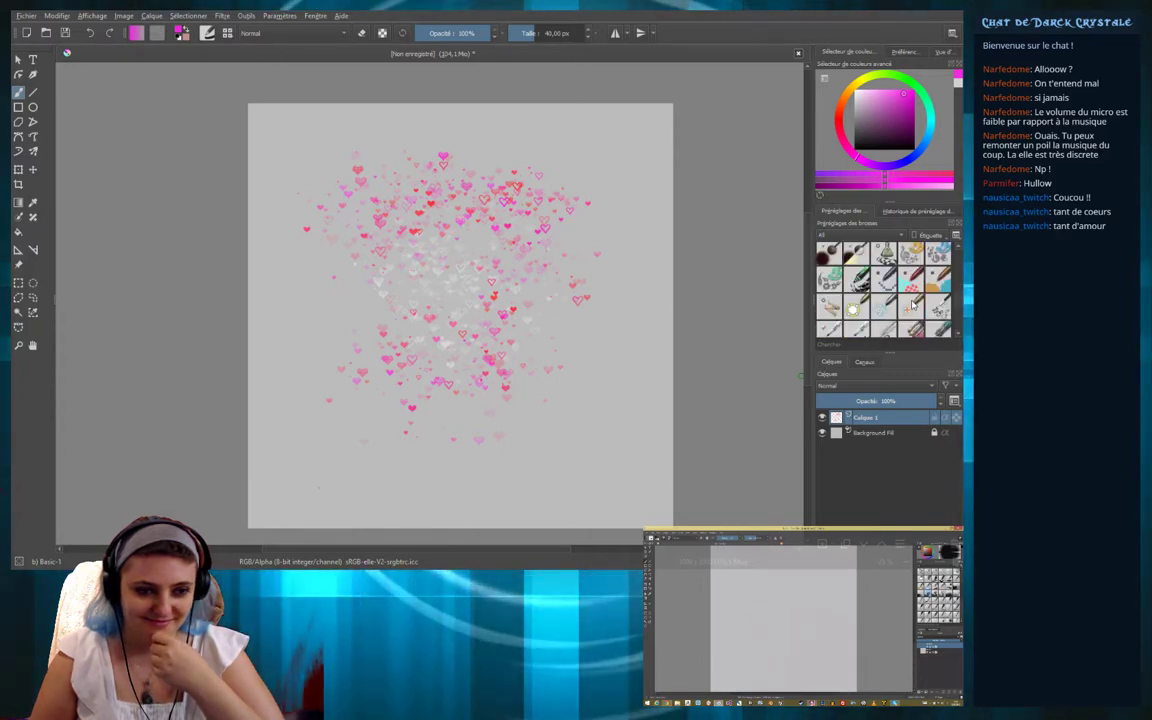
{"action": "left_click", "coordinate": [910, 295]}
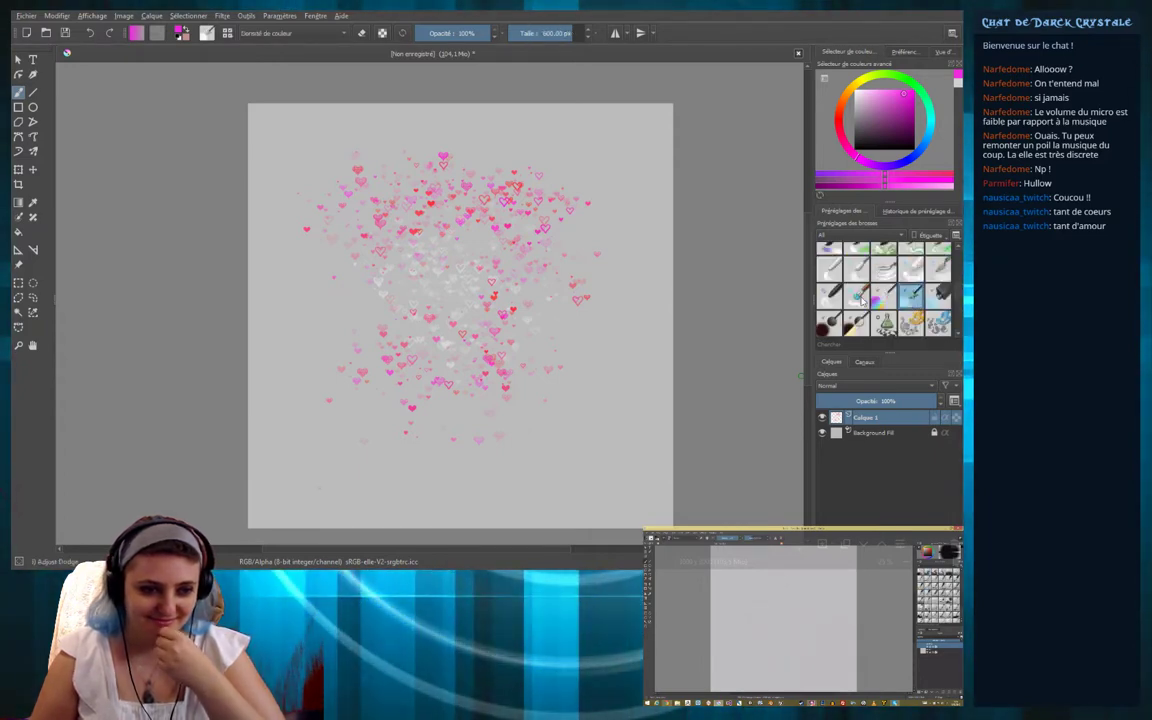
{"action": "left_click", "coordinate": [884, 297]}
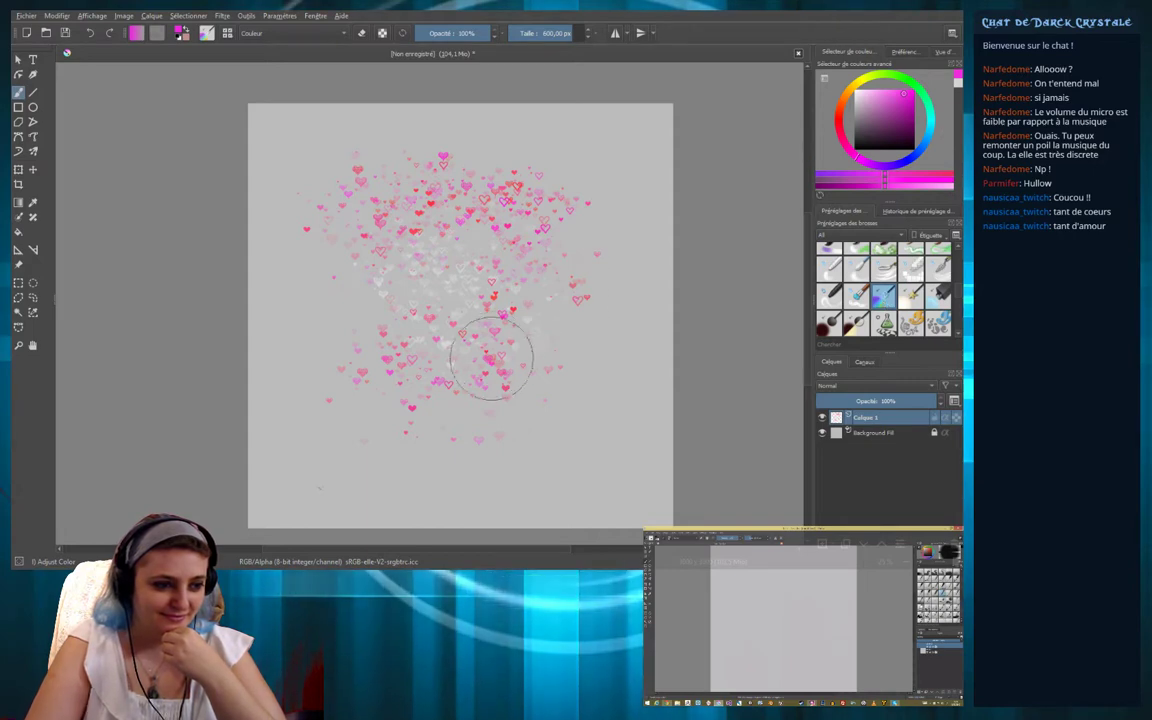
{"action": "left_click_drag", "start_coordinate": [616, 281], "coordinate": [450, 345]}
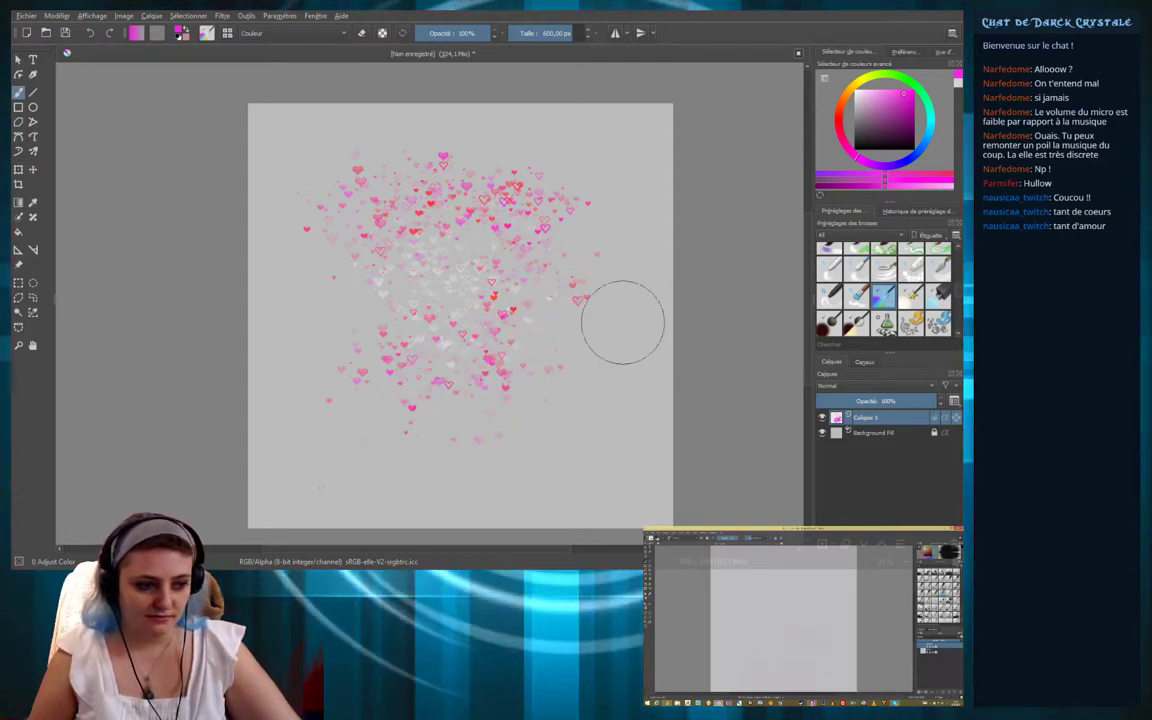
Test the Adjust Dodge preset with a stroke over the hearts
{"action": "left_click", "coordinate": [911, 296]}
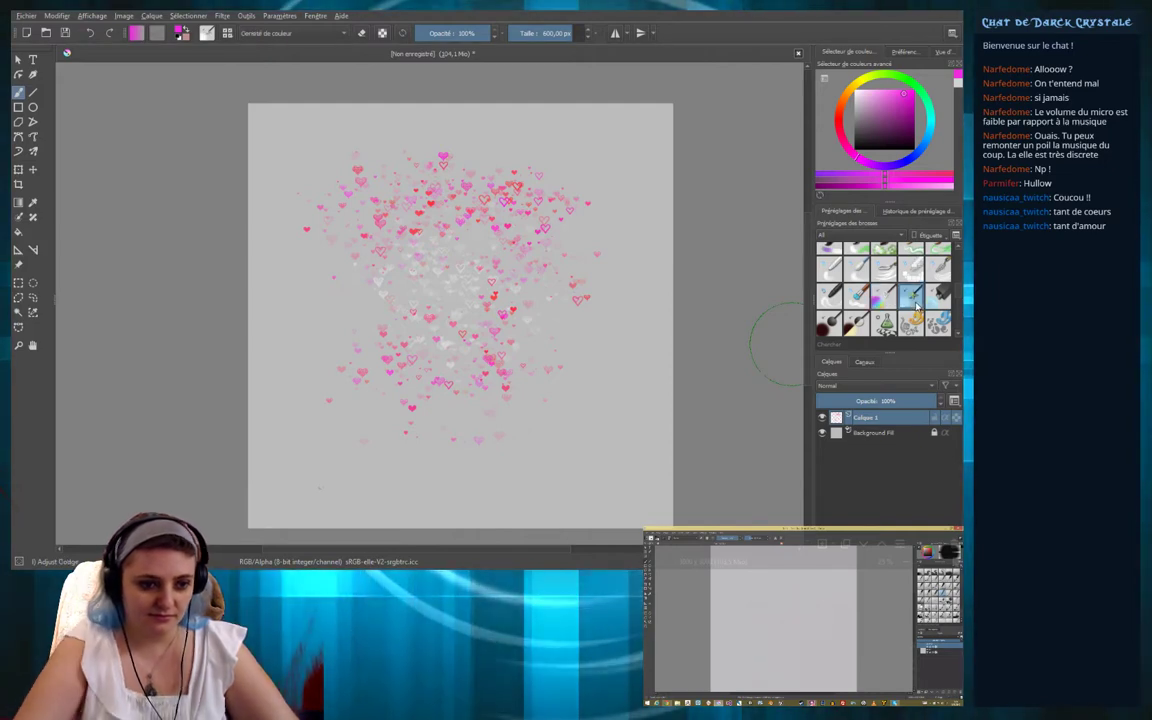
{"action": "left_click_drag", "start_coordinate": [568, 300], "coordinate": [460, 405]}
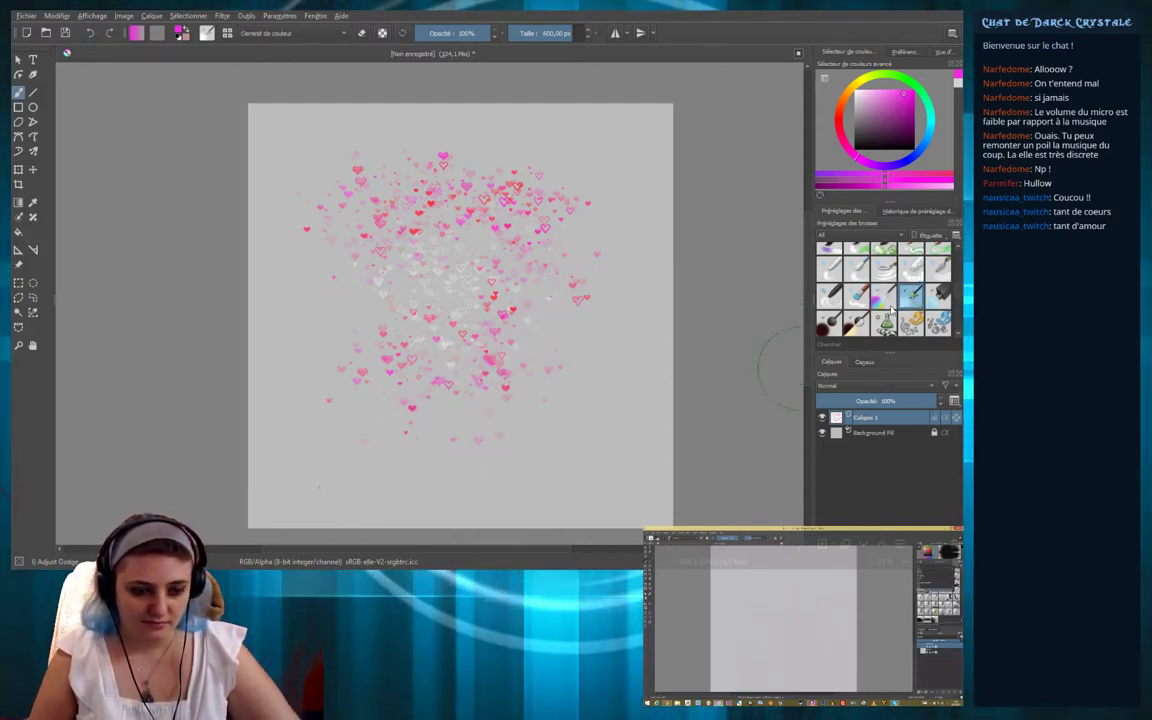
{"action": "scroll", "coordinate": [891, 308], "scroll_direction": "down", "scroll_amount": 3}
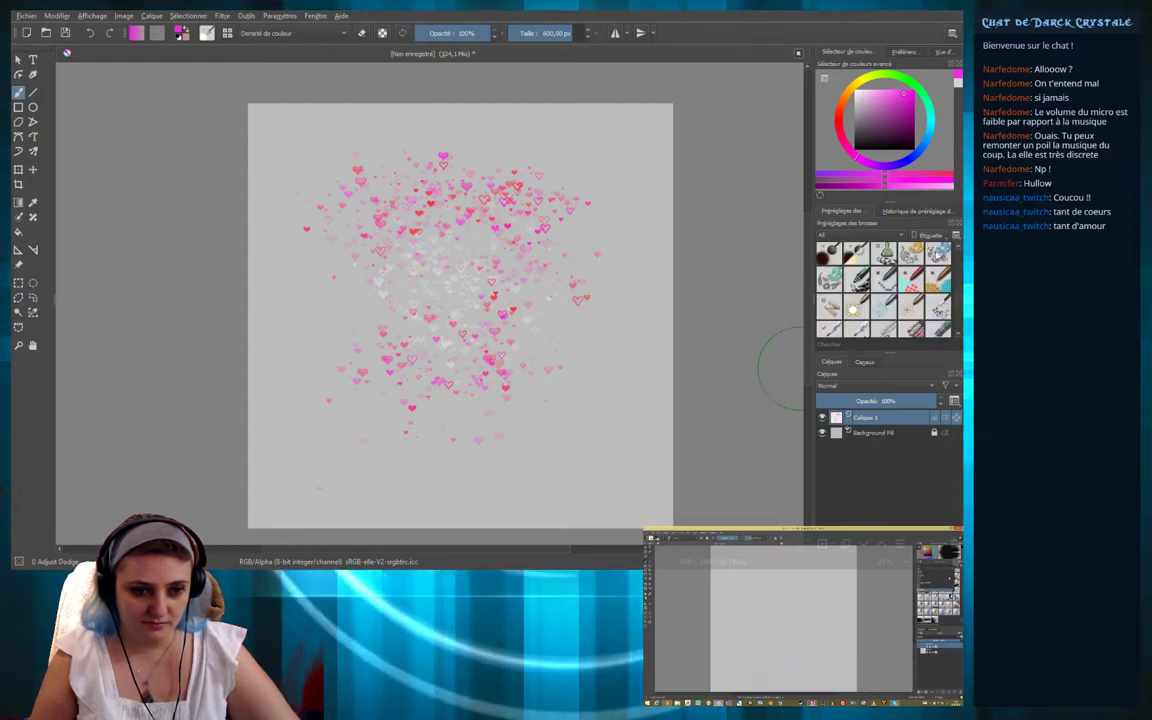
Test the Shapes Rounded brush with a large magenta stroke, then undo it and a stray mark
{"action": "left_click", "coordinate": [937, 254]}
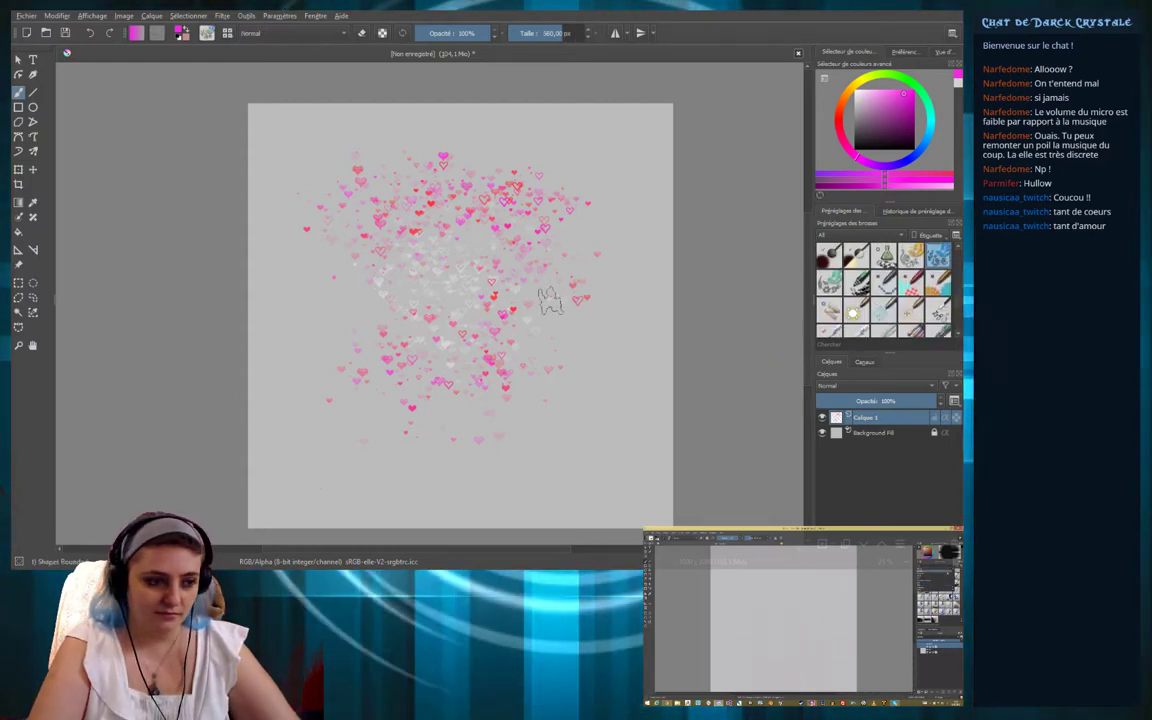
{"action": "left_click_drag", "start_coordinate": [563, 300], "coordinate": [593, 197]}
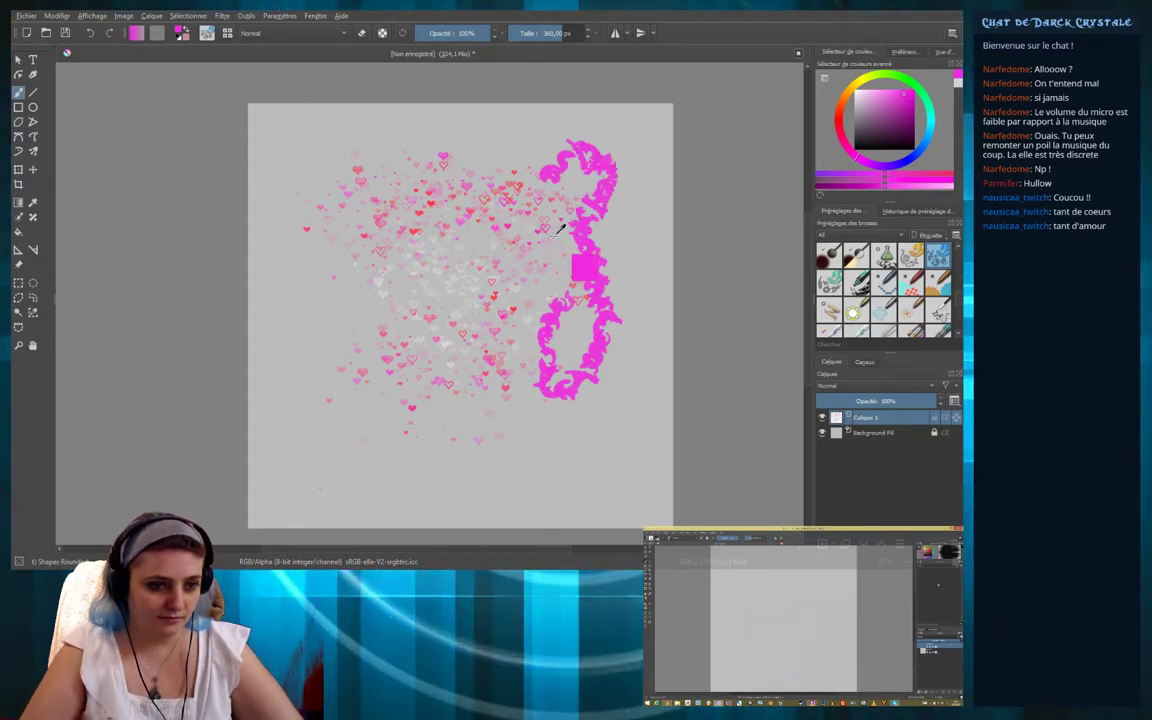
{"action": "key", "text": "ctrl+z"}
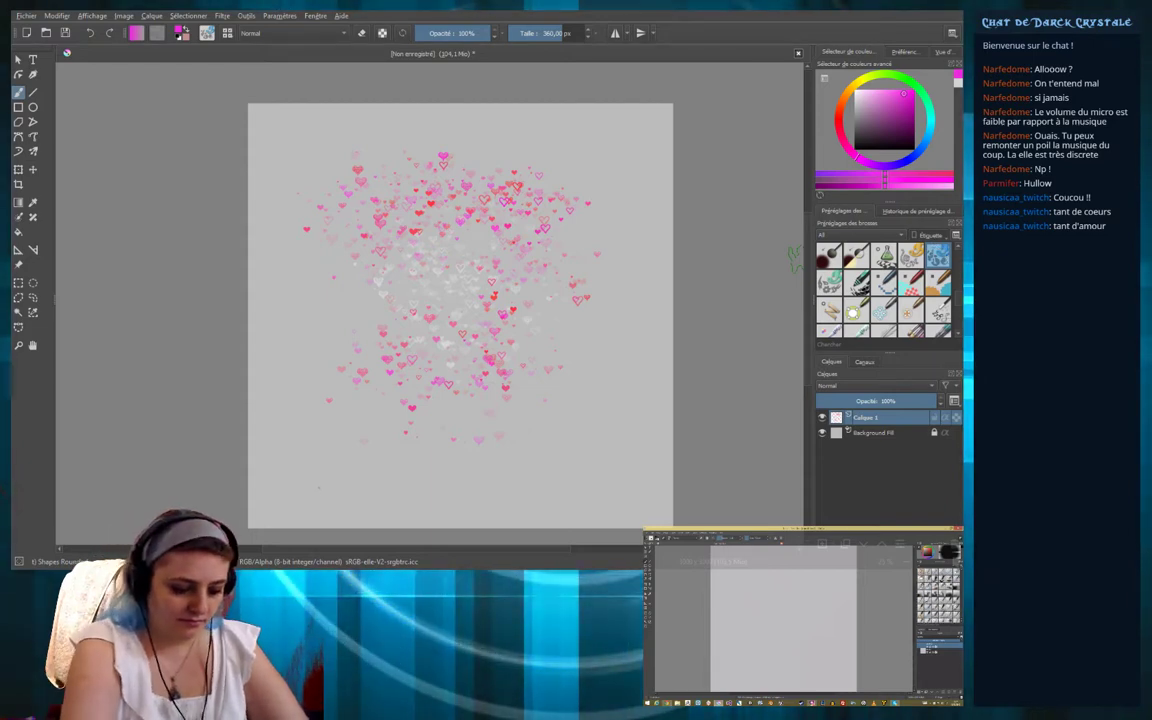
{"action": "left_click_drag", "start_coordinate": [303, 486], "coordinate": [322, 489]}
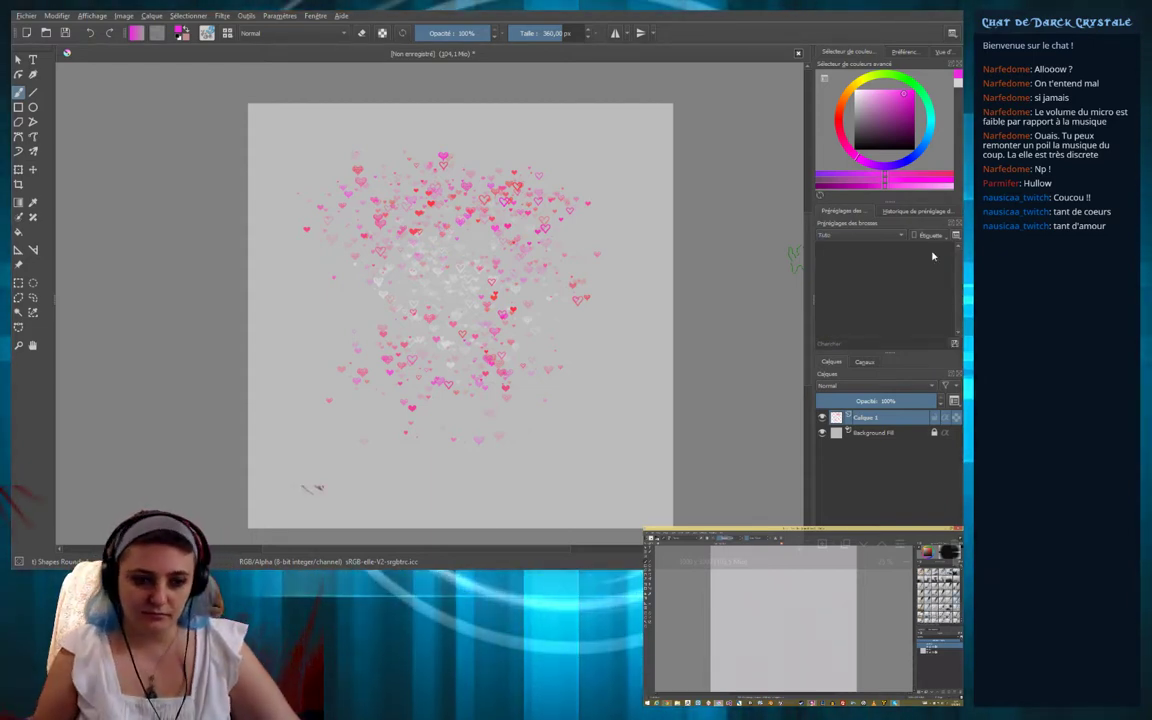
{"action": "key", "text": "ctrl+z"}
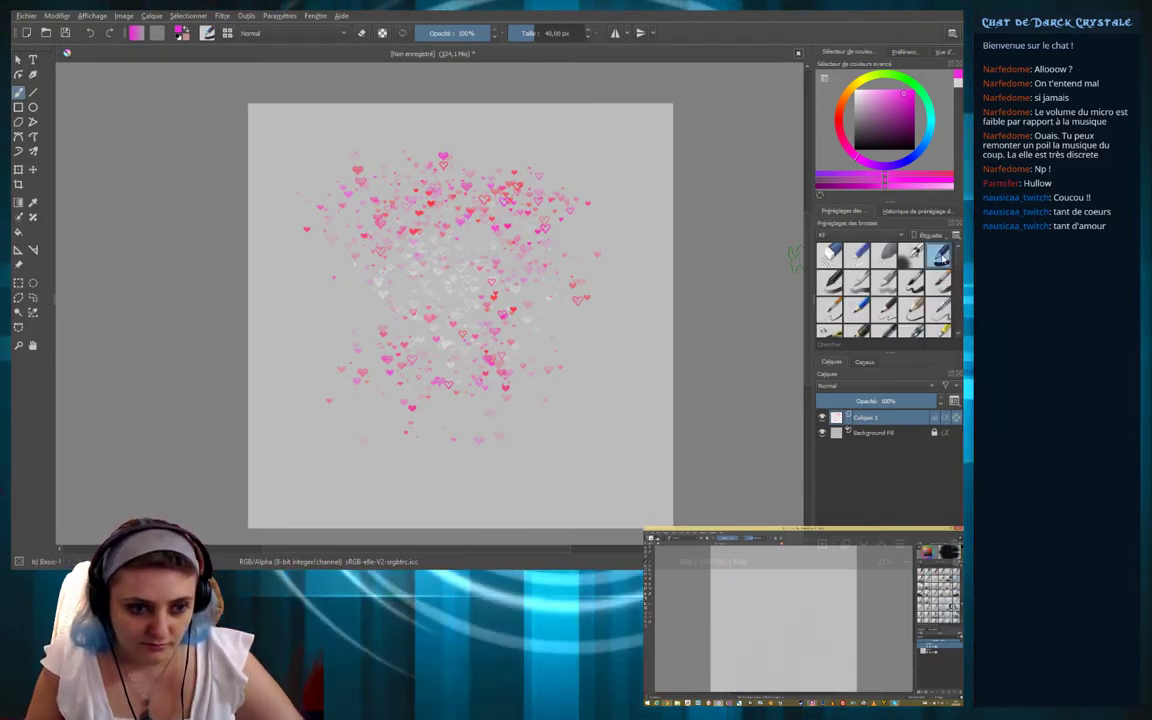
Draw a magenta loop over the top hearts with Basic-1, then undo it
{"action": "left_click", "coordinate": [941, 256]}
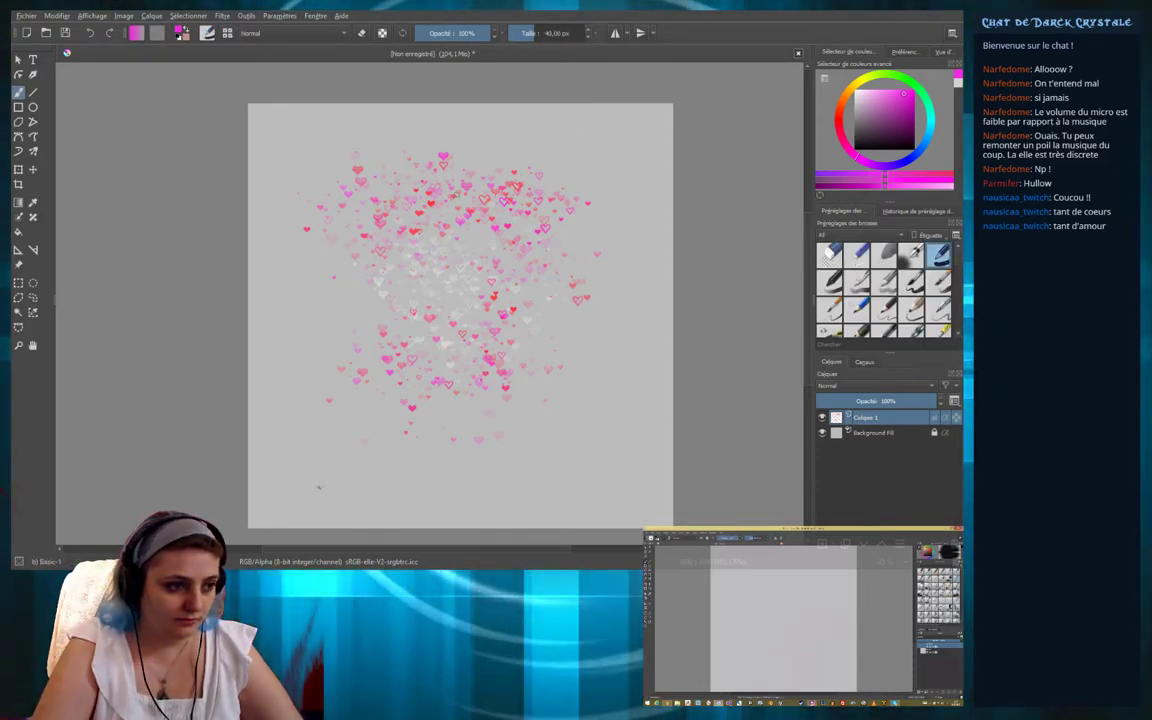
{"action": "left_click_drag", "start_coordinate": [444, 163], "coordinate": [438, 172]}
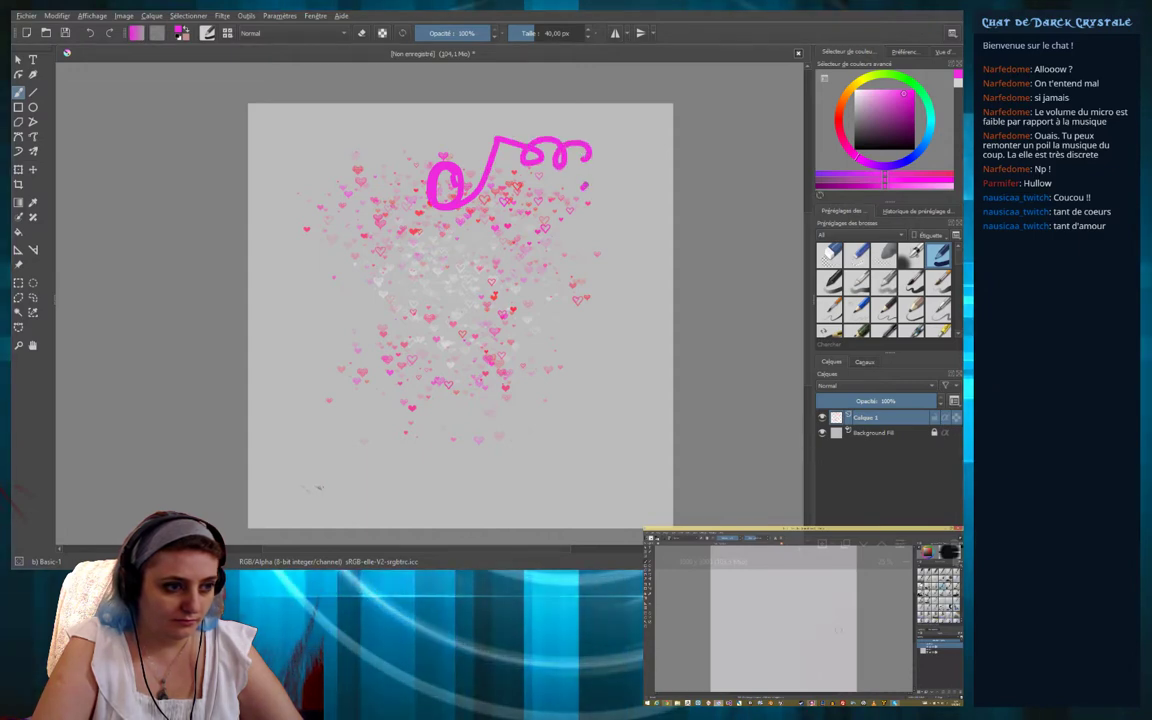
{"action": "key", "text": "ctrl+z"}
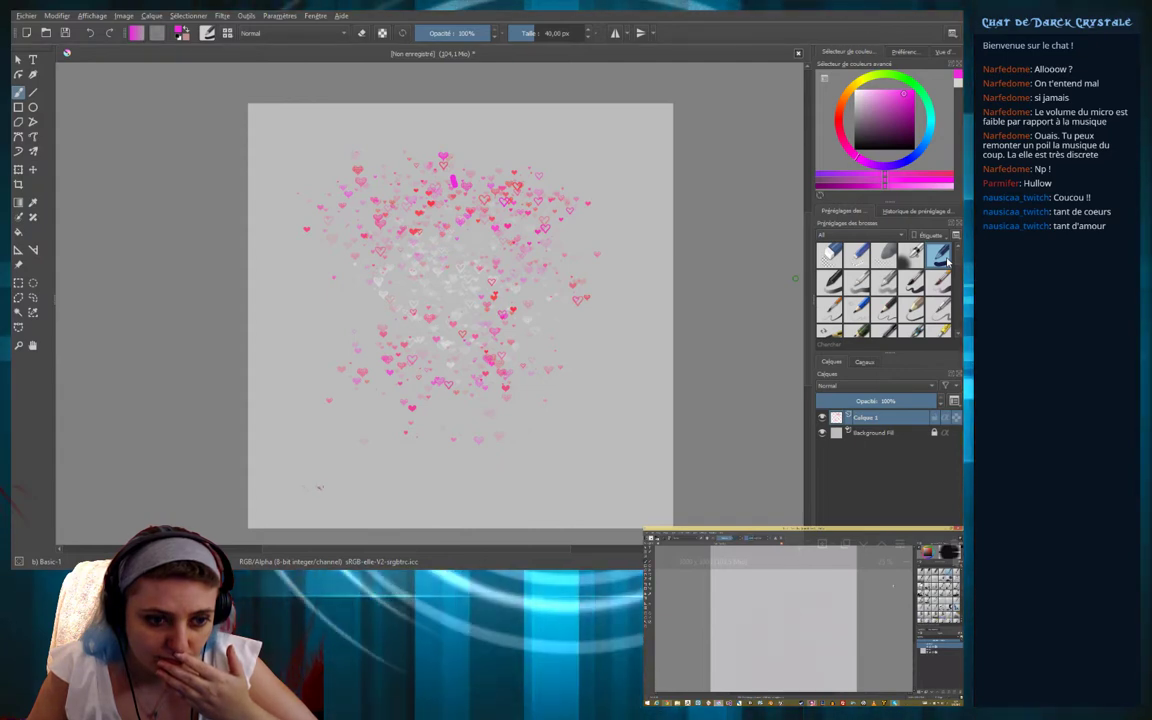
{"action": "scroll", "coordinate": [930, 262], "scroll_direction": "down", "scroll_amount": 1}
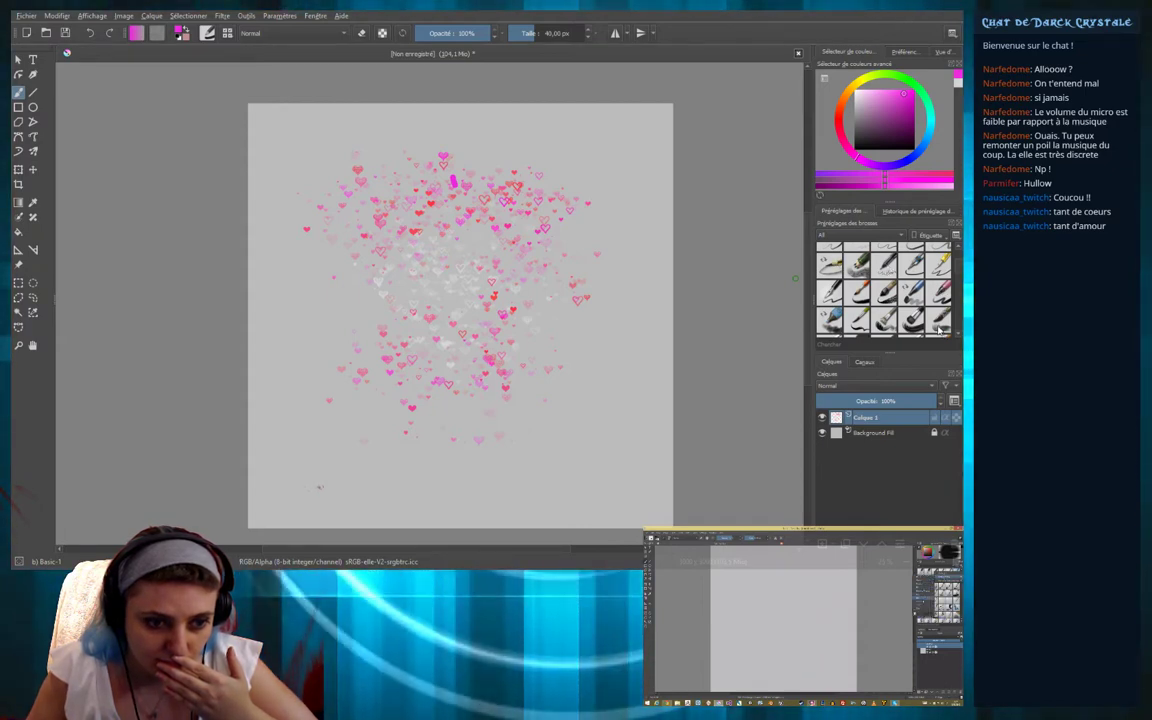
{"action": "scroll", "coordinate": [908, 313], "scroll_direction": "down", "scroll_amount": 1}
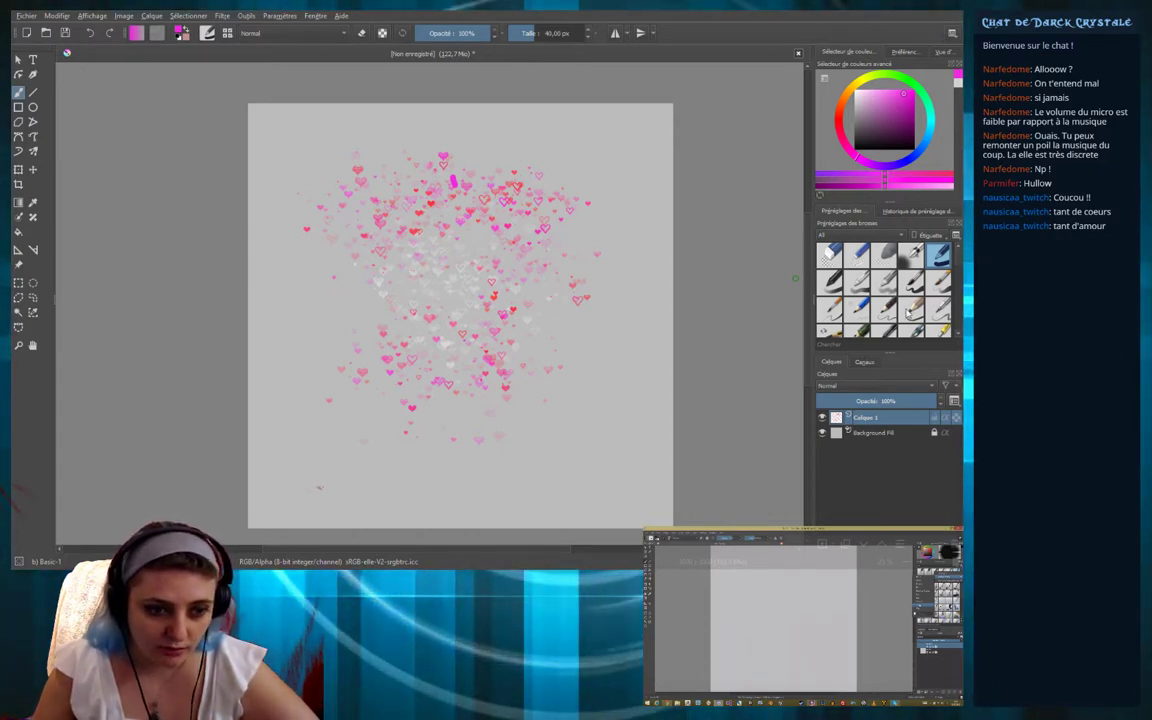
{"action": "scroll", "coordinate": [911, 302], "scroll_direction": "down", "scroll_amount": 3}
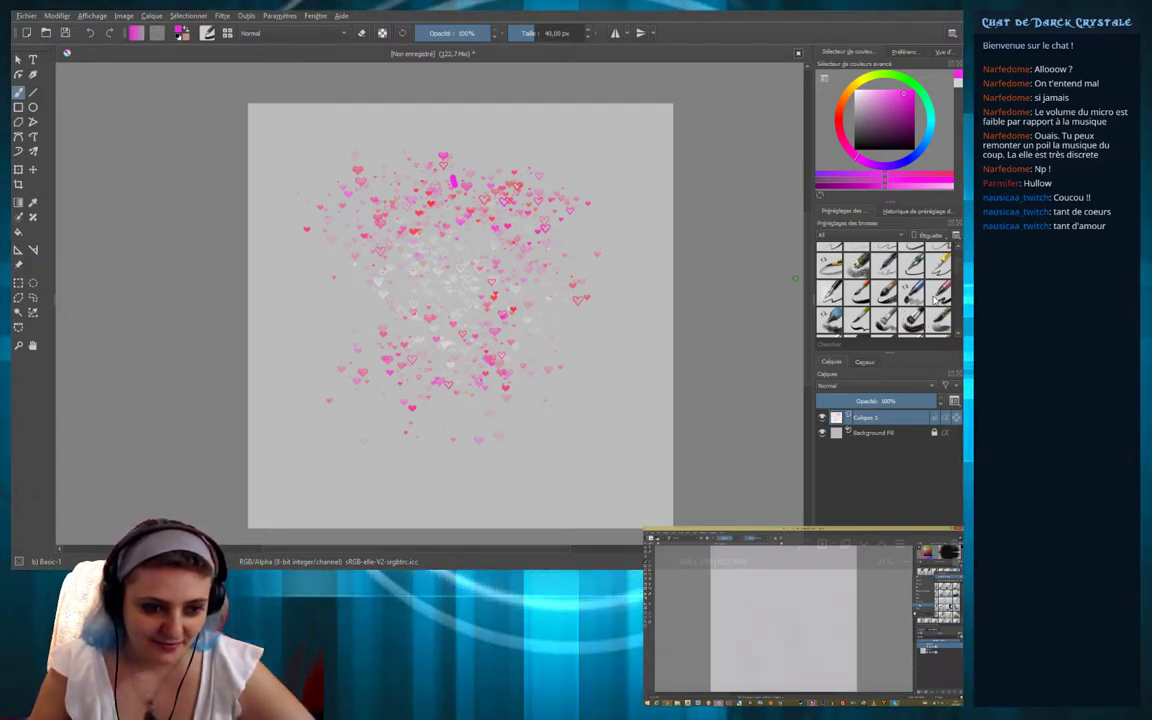
{"action": "scroll", "coordinate": [913, 310], "scroll_direction": "down", "scroll_amount": 2}
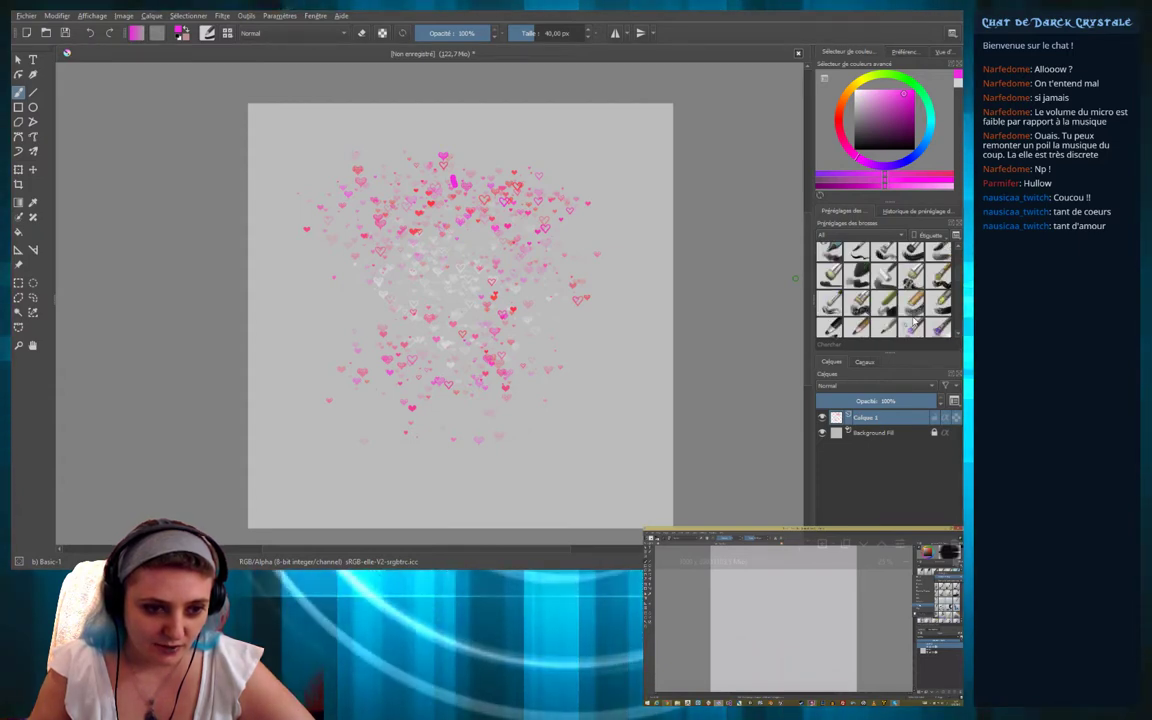
{"action": "scroll", "coordinate": [913, 321], "scroll_direction": "down", "scroll_amount": 2}
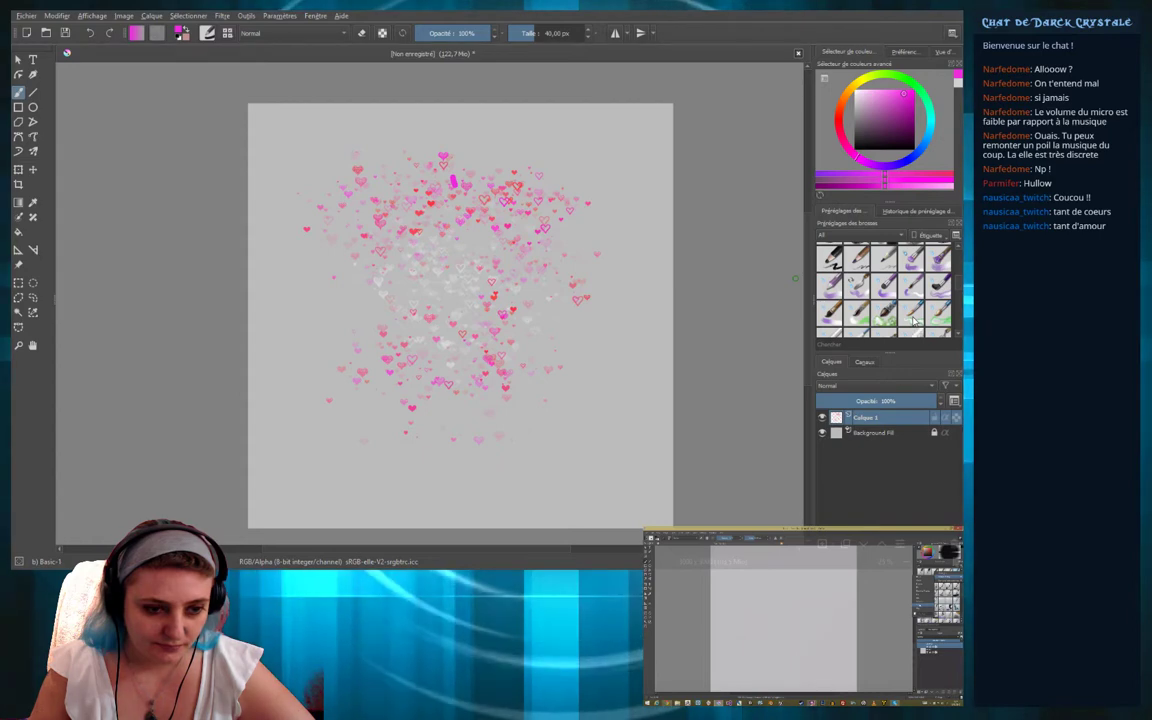
{"action": "scroll", "coordinate": [913, 321], "scroll_direction": "down", "scroll_amount": 1}
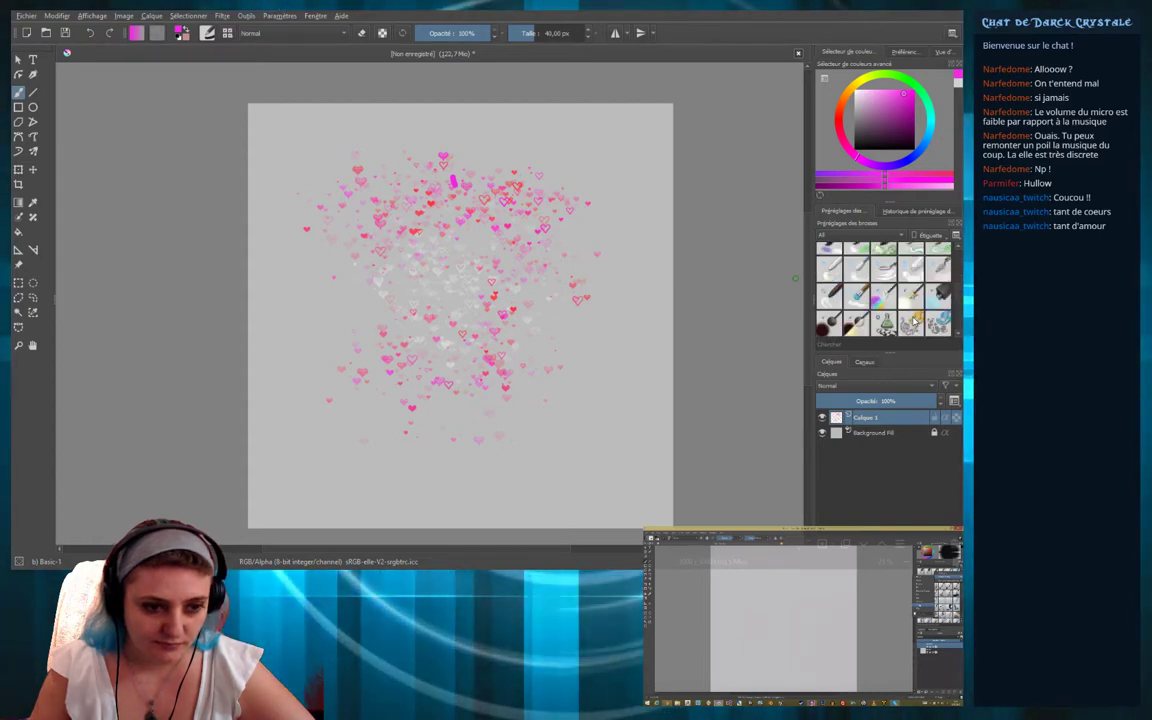
{"action": "scroll", "coordinate": [913, 321], "scroll_direction": "down", "scroll_amount": 2}
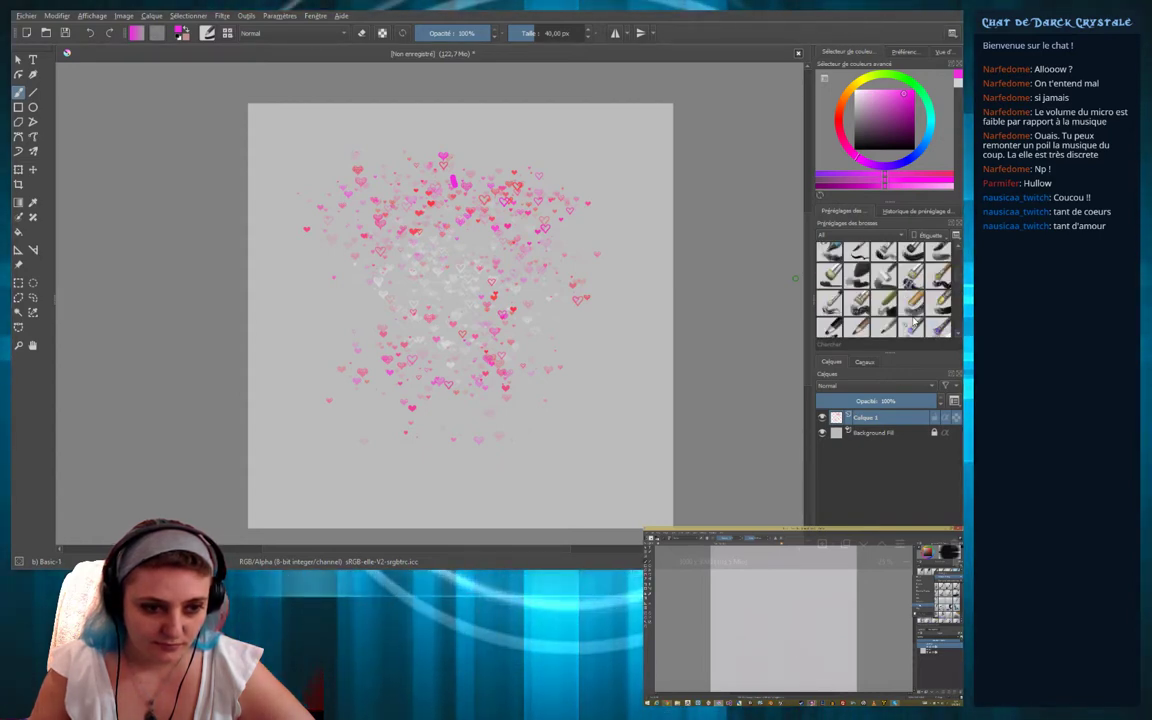
{"action": "scroll", "coordinate": [913, 321], "scroll_direction": "down", "scroll_amount": 2}
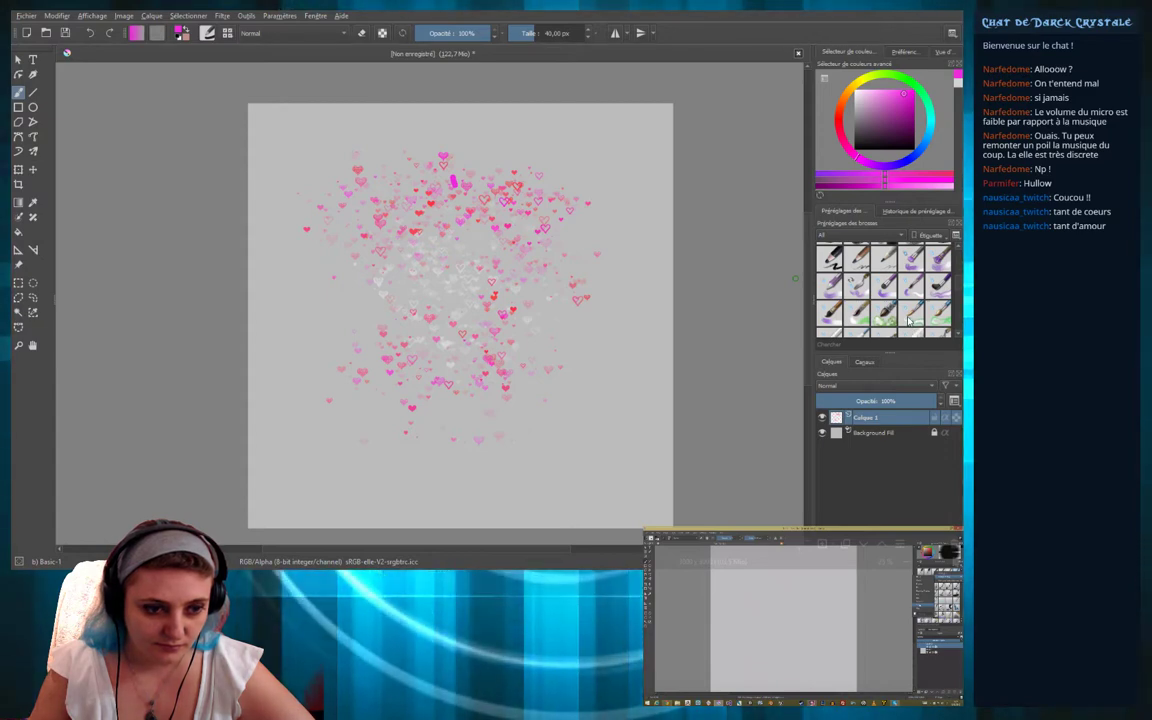
{"action": "scroll", "coordinate": [910, 320], "scroll_direction": "down", "scroll_amount": 2}
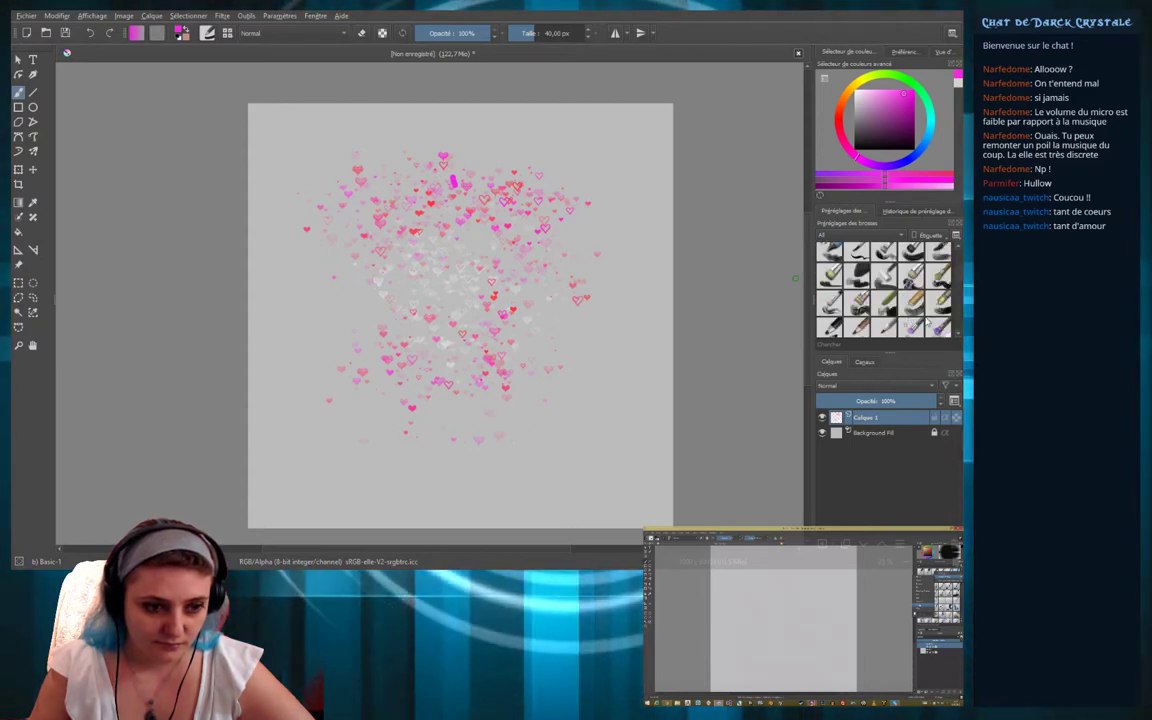
{"action": "scroll", "coordinate": [860, 320], "scroll_direction": "down", "scroll_amount": 2}
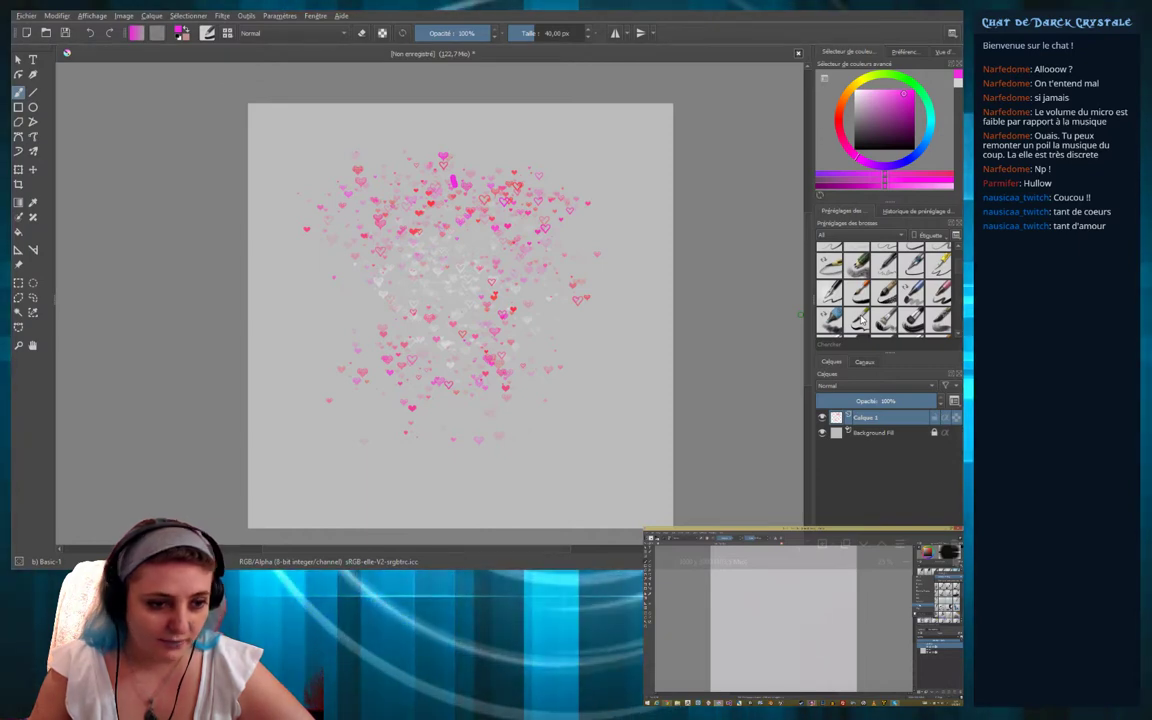
{"action": "scroll", "coordinate": [860, 320], "scroll_direction": "down", "scroll_amount": 2}
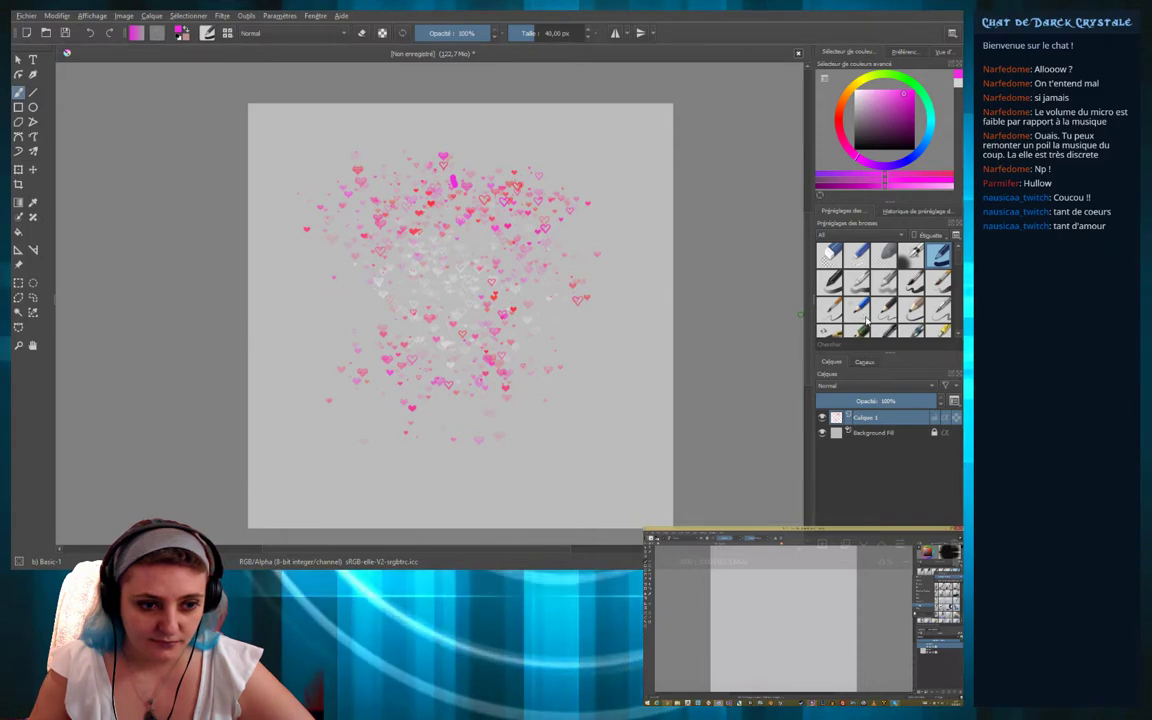
Test the Pencil-1 Hard preset in black above the hearts, then undo the strokes
{"action": "left_click", "coordinate": [860, 311]}
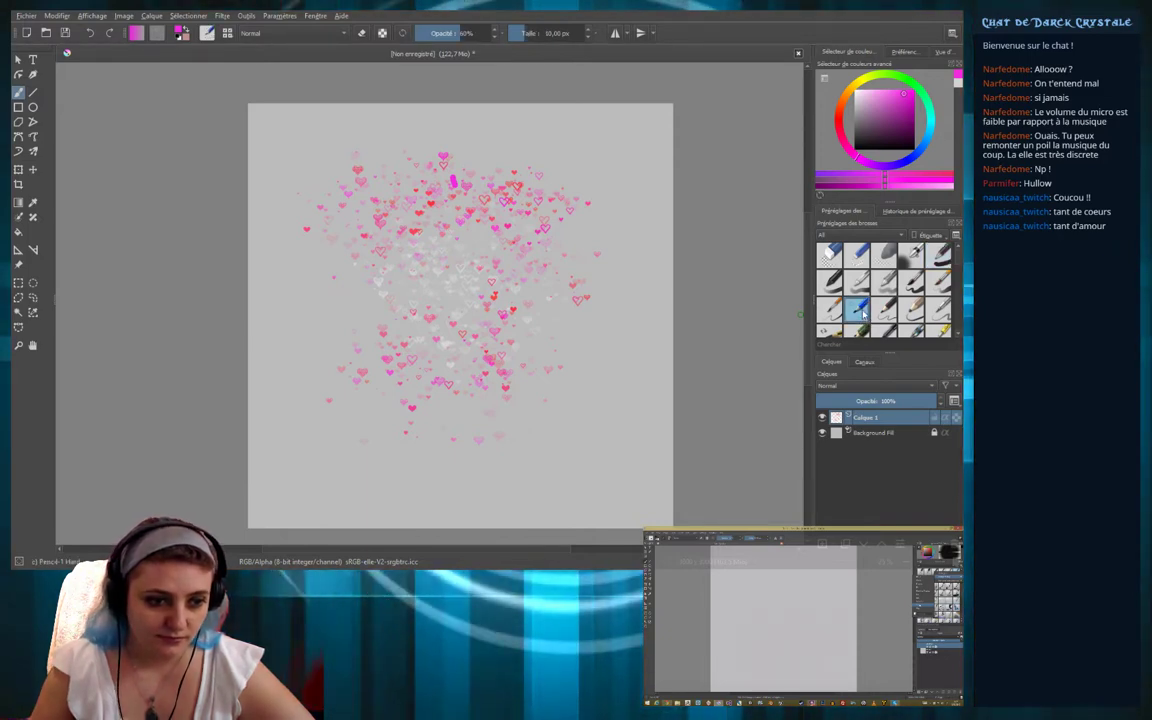
{"action": "left_click_drag", "start_coordinate": [302, 489], "coordinate": [320, 486]}
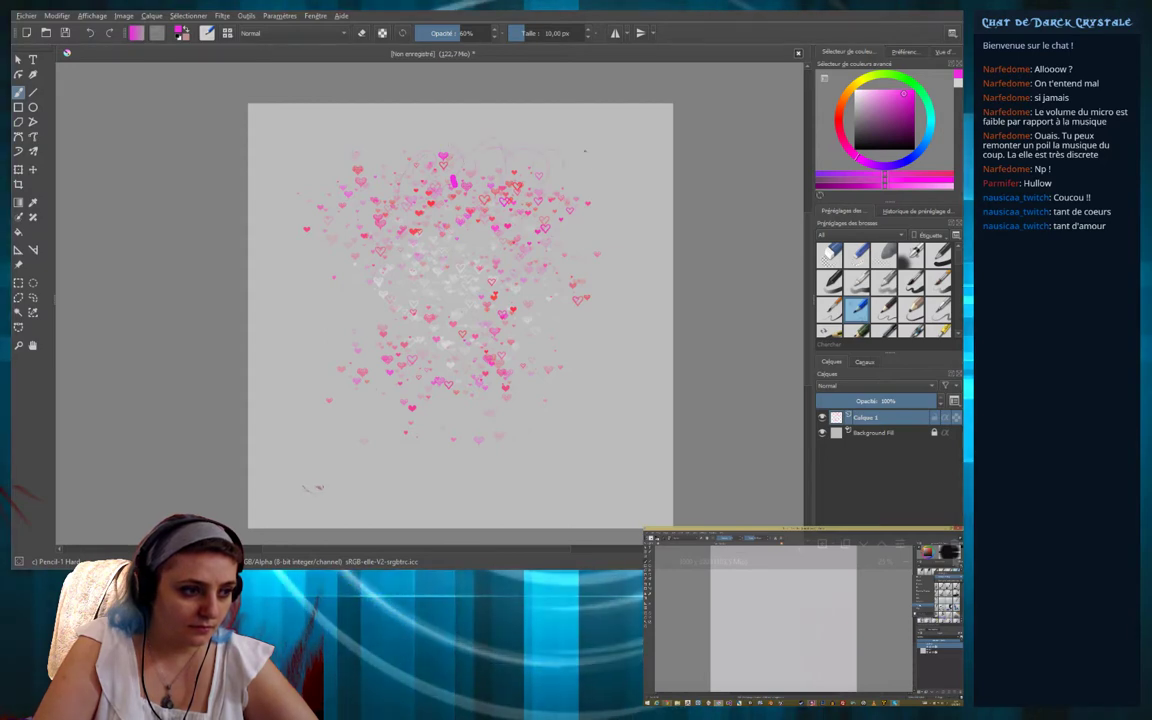
{"action": "key", "text": "d"}
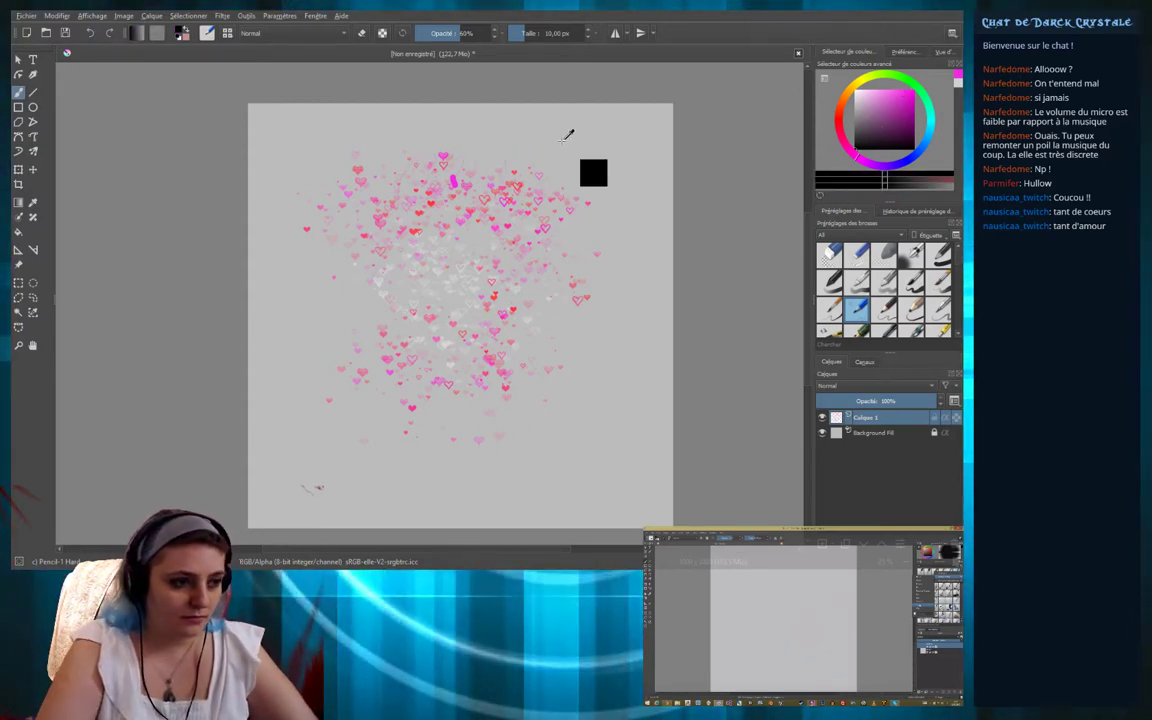
{"action": "mouse_move", "coordinate": [290, 120]}
{"action": "left_mouse_down"}
{"action": "mouse_move", "coordinate": [300, 148]}
{"action": "mouse_move", "coordinate": [365, 168]}
{"action": "mouse_move", "coordinate": [515, 140]}
{"action": "left_mouse_up"}
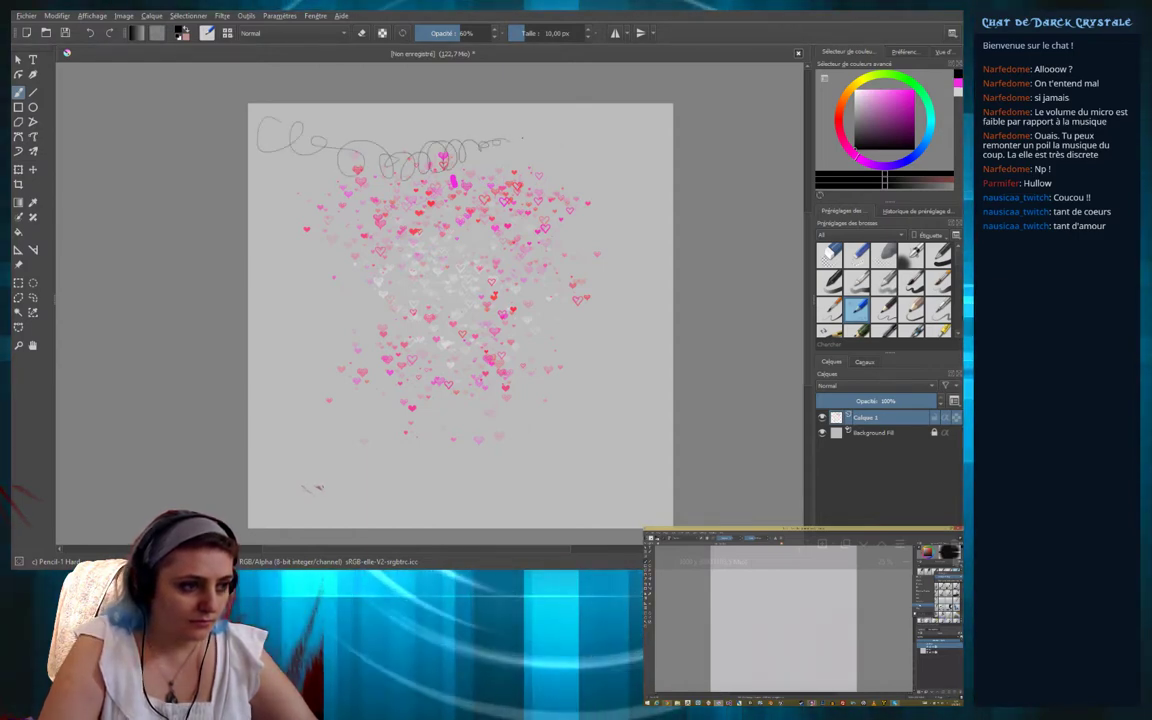
{"action": "key", "text": "ctrl"}
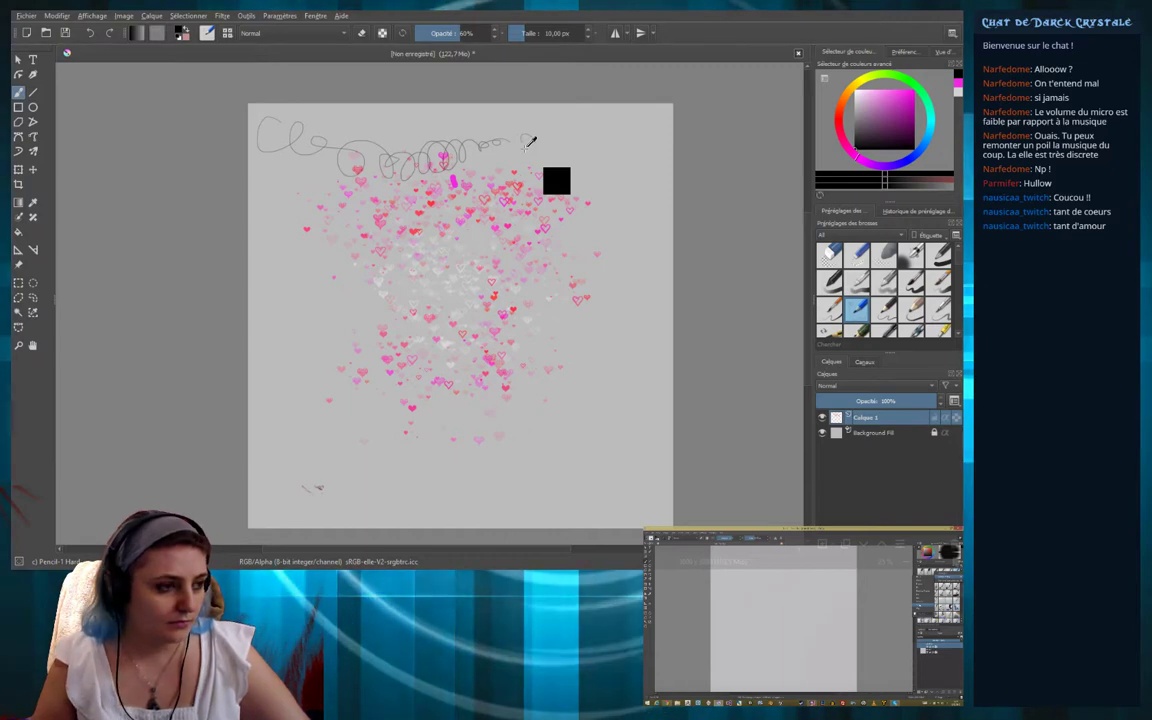
{"action": "key", "text": "ctrl+z"}
{"action": "key", "text": "ctrl+z"}
{"action": "key", "text": "ctrl+z"}
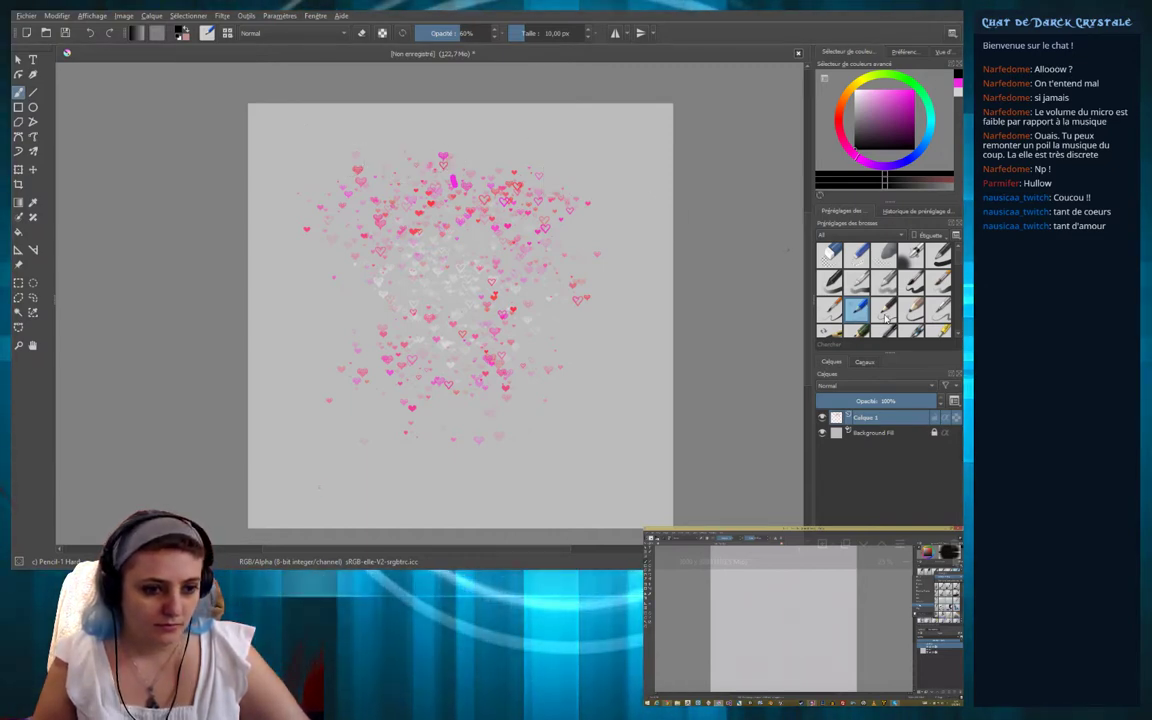
Try Pencil-2 with a chain of loops down the right side, then undo it
{"action": "left_click", "coordinate": [886, 316]}
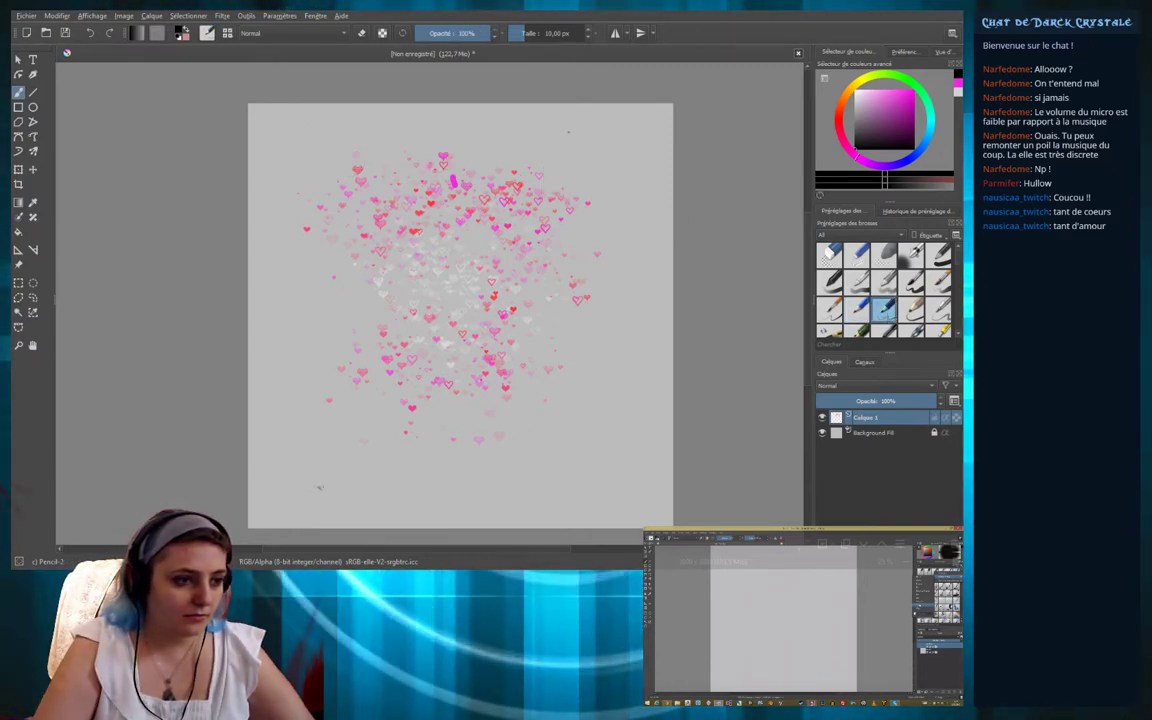
{"action": "left_click_drag", "start_coordinate": [570, 195], "coordinate": [612, 316]}
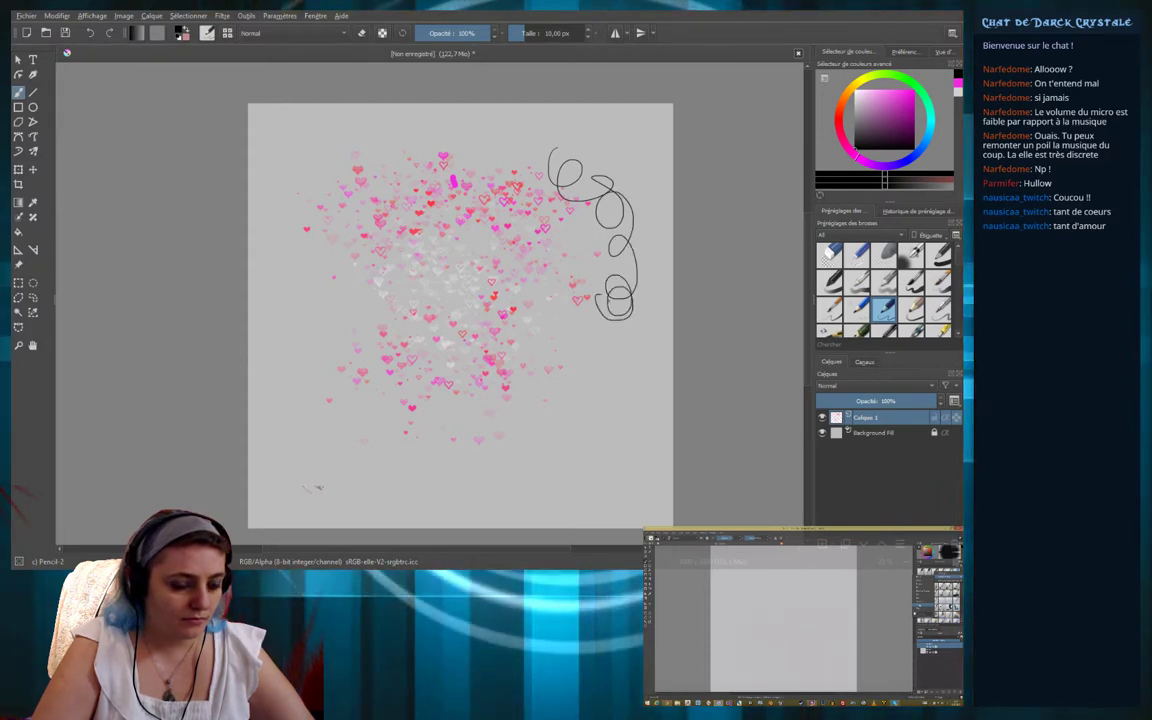
{"action": "key", "text": "ctrl+z"}
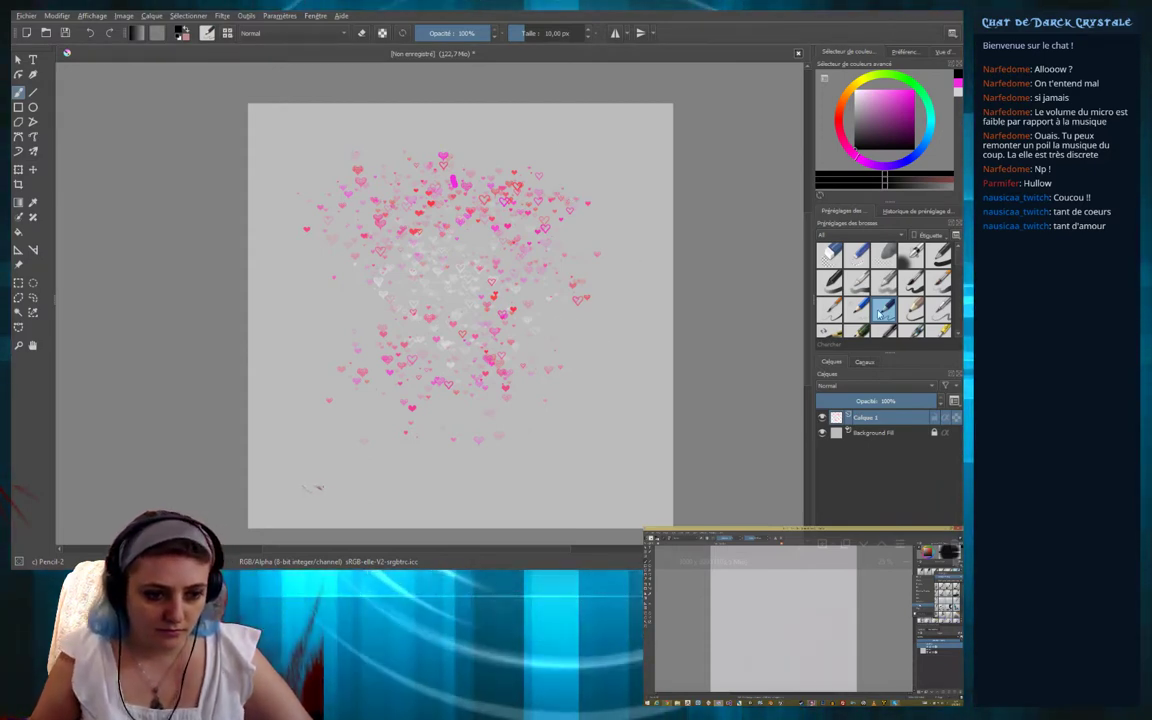
Reselect Pencil-1 Hard, then browse down through the whole Brush Presets list
{"action": "left_click", "coordinate": [860, 311]}
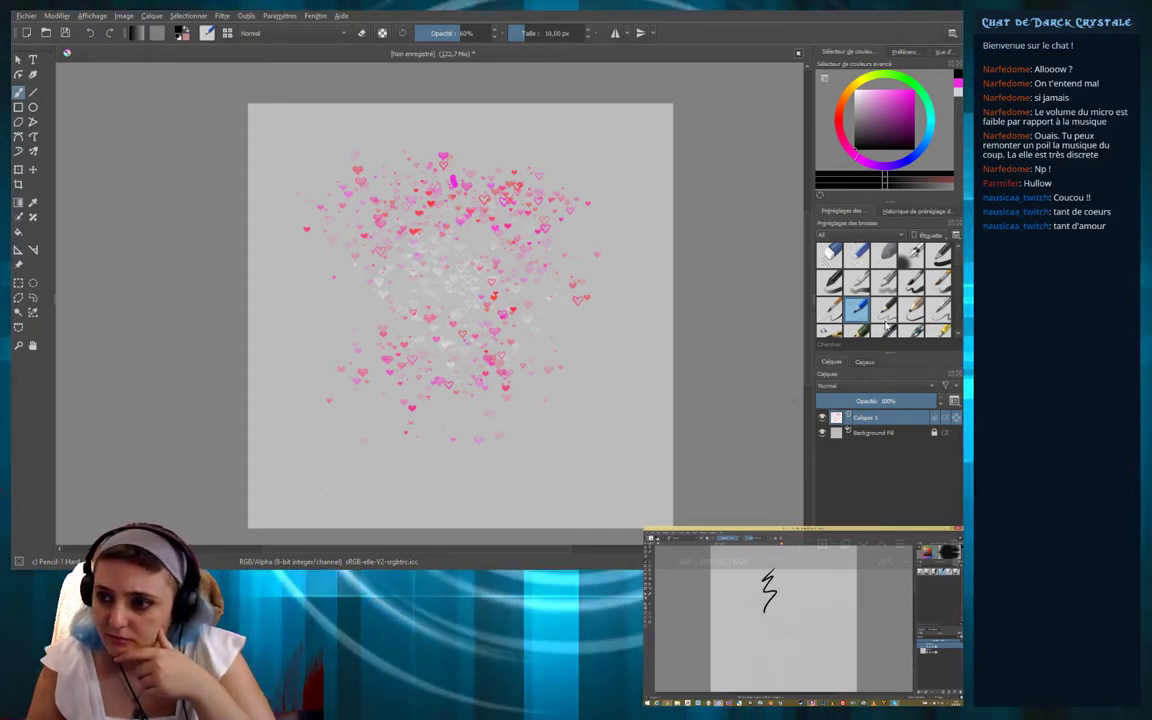
{"action": "scroll", "coordinate": [885, 325], "scroll_direction": "down", "scroll_amount": 2}
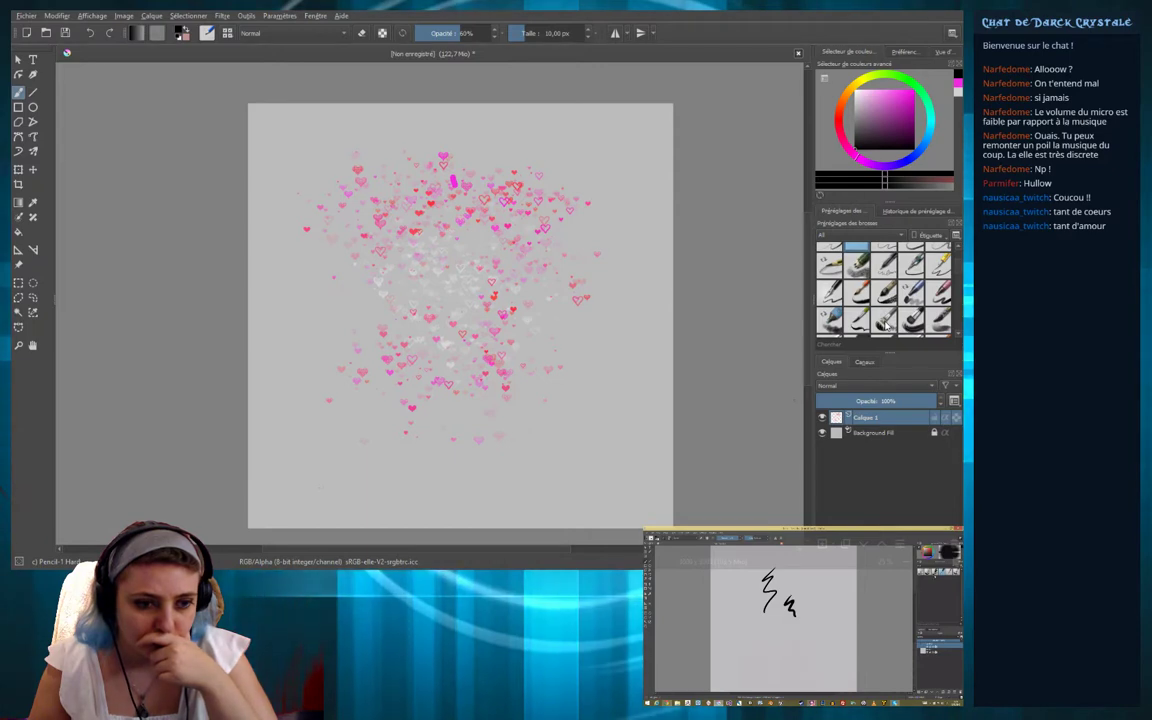
{"action": "scroll", "coordinate": [885, 325], "scroll_direction": "down", "scroll_amount": 2}
{"action": "scroll", "coordinate": [885, 325], "scroll_direction": "down", "scroll_amount": 1}
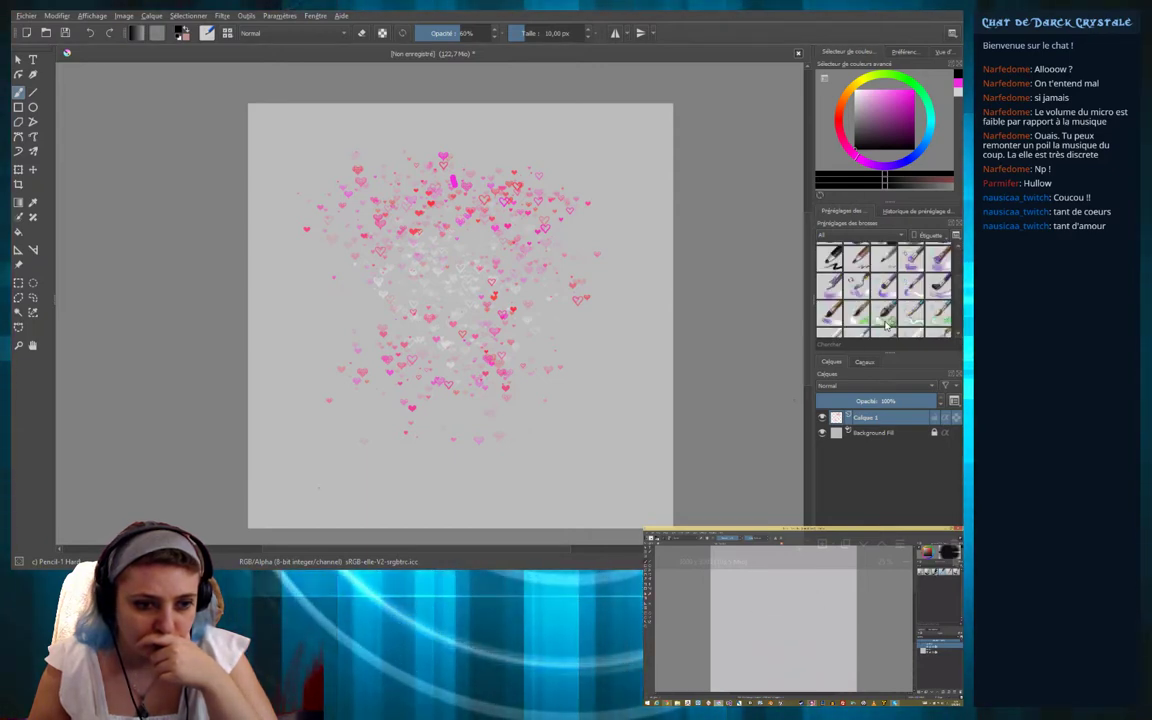
{"action": "scroll", "coordinate": [885, 325], "scroll_direction": "down", "scroll_amount": 1}
{"action": "scroll", "coordinate": [885, 325], "scroll_direction": "down", "scroll_amount": 1}
{"action": "scroll", "coordinate": [885, 325], "scroll_direction": "down", "scroll_amount": 1}
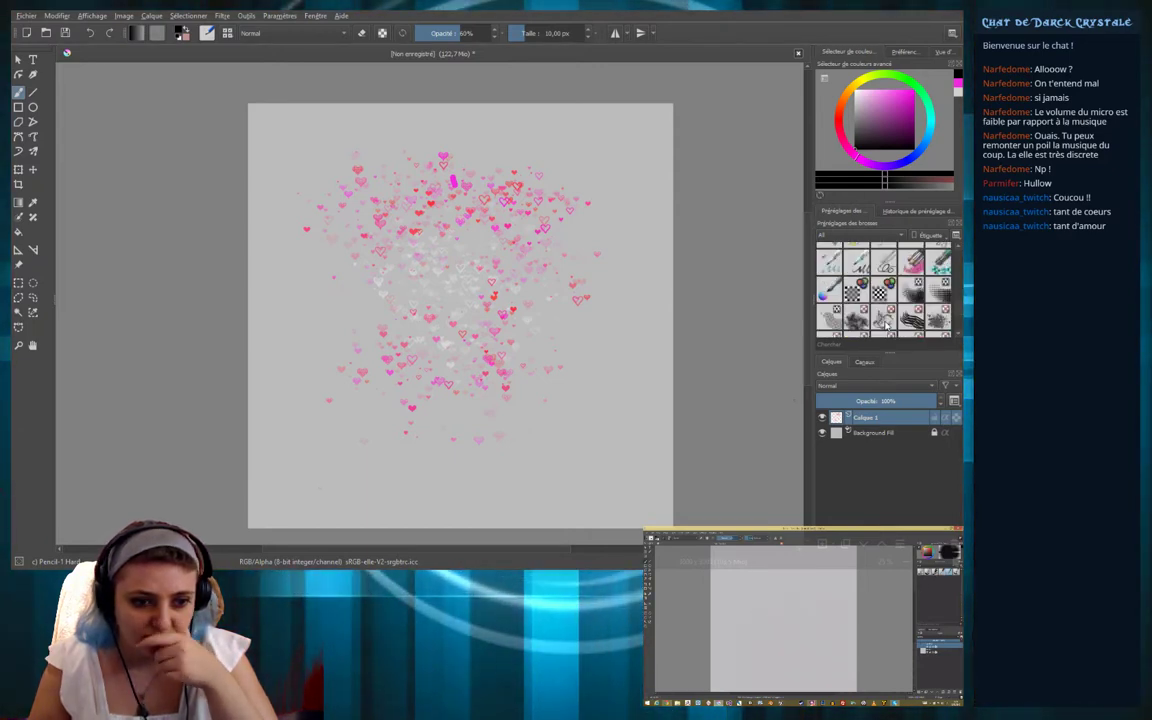
{"action": "scroll", "coordinate": [885, 325], "scroll_direction": "down", "scroll_amount": 1}
{"action": "scroll", "coordinate": [885, 325], "scroll_direction": "down", "scroll_amount": 1}
{"action": "scroll", "coordinate": [885, 325], "scroll_direction": "down", "scroll_amount": 1}
{"action": "scroll", "coordinate": [885, 325], "scroll_direction": "down", "scroll_amount": 1}
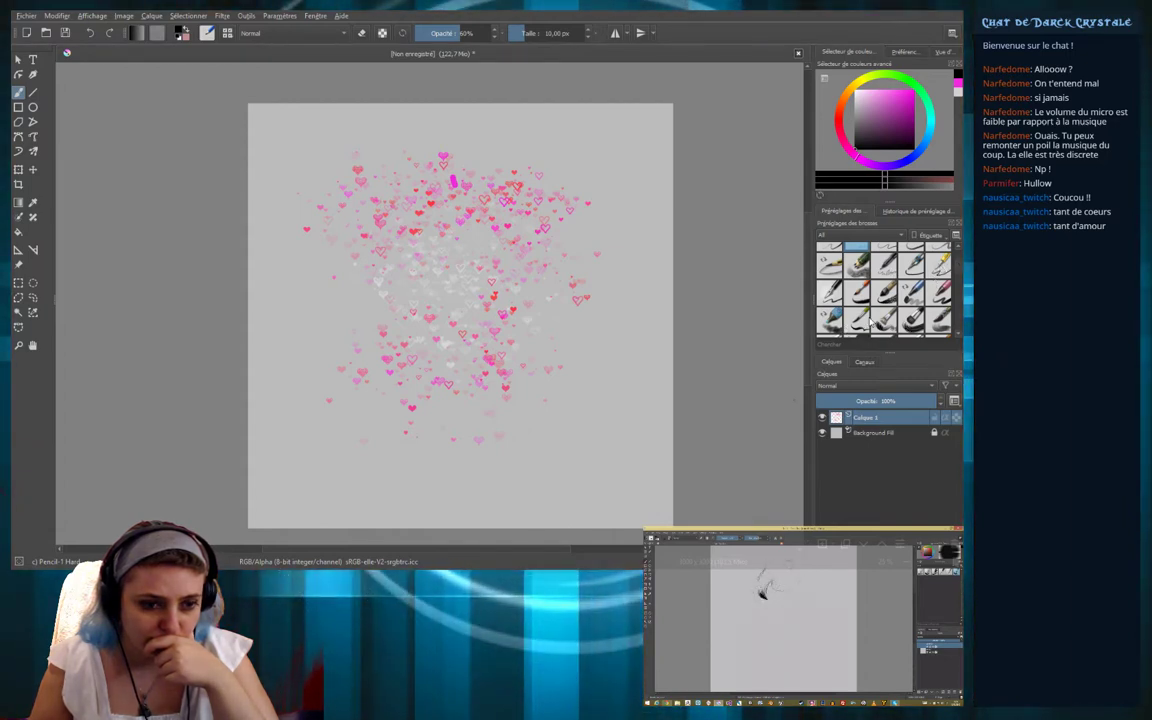
Test Marker Detail with a black loop near the canvas top, then undo it
{"action": "left_click", "coordinate": [941, 293]}
{"action": "left_click_drag", "start_coordinate": [428, 165], "coordinate": [503, 172]}
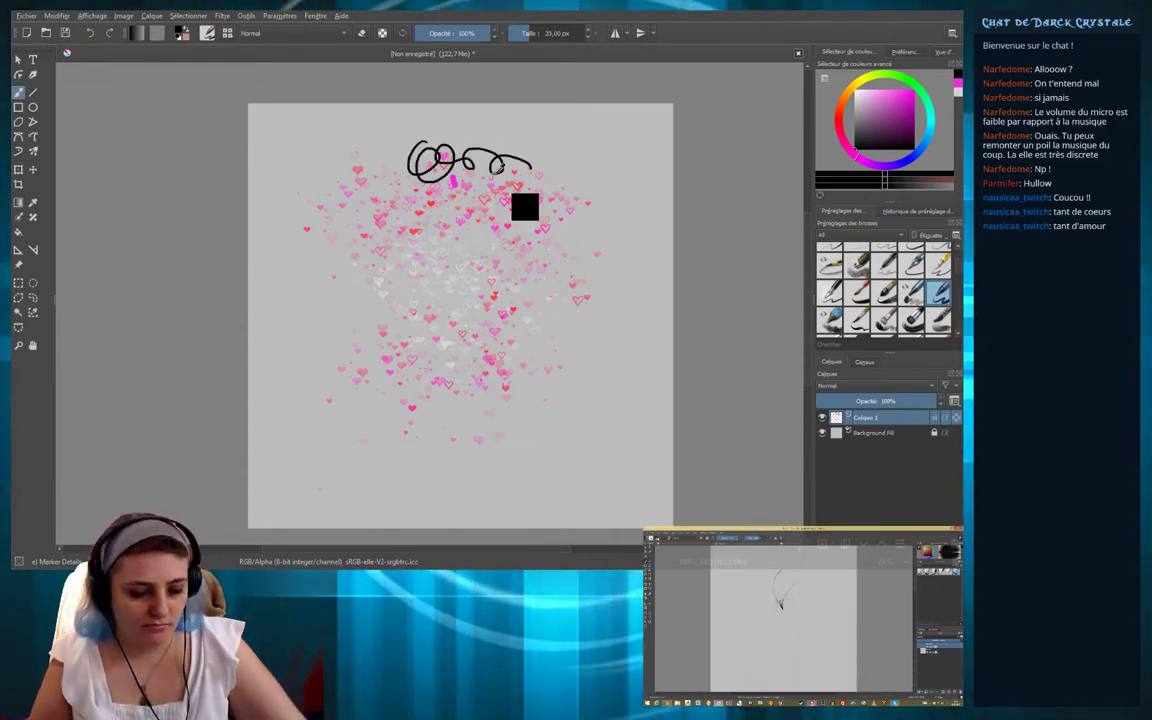
{"action": "key", "text": "ctrl+z"}
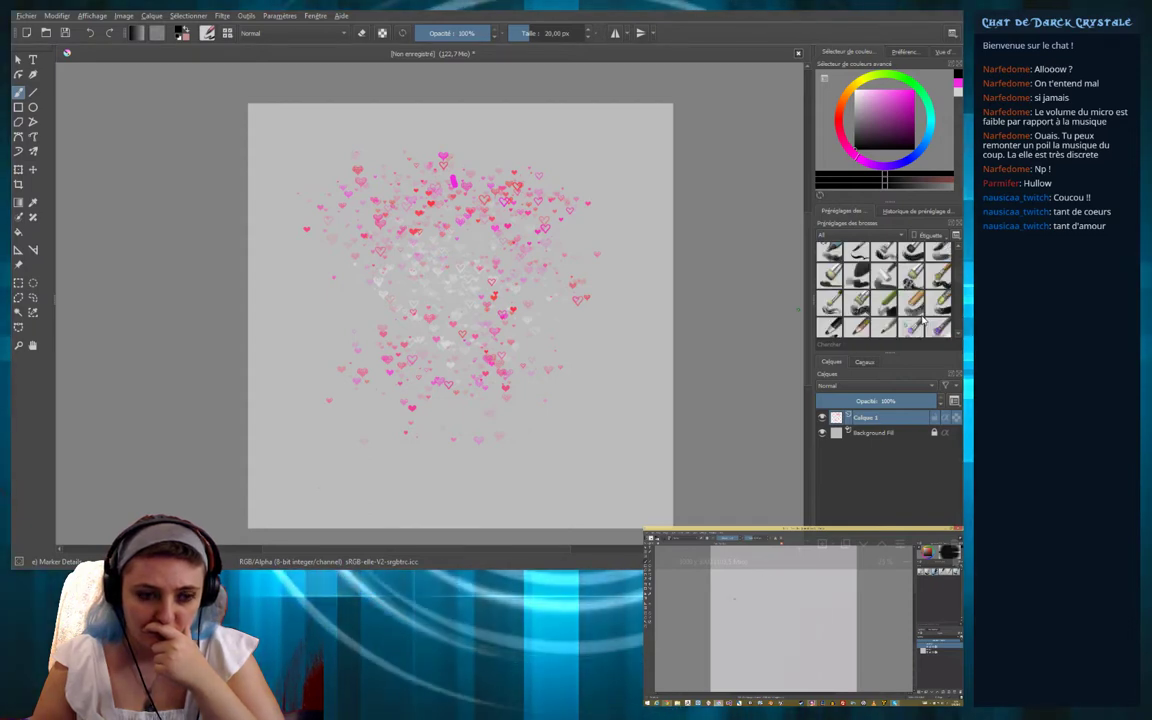
Browse down the Brush Presets list and partway back up
{"action": "scroll", "coordinate": [922, 319], "scroll_direction": "down", "scroll_amount": 3}
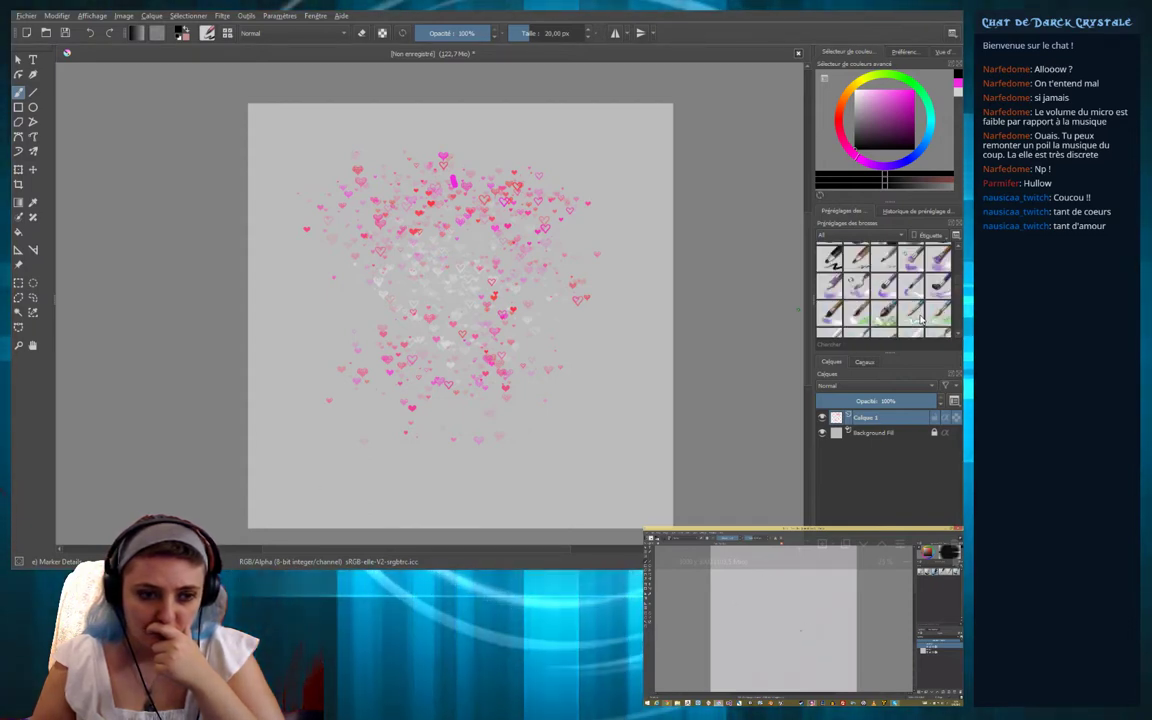
{"action": "scroll", "coordinate": [922, 319], "scroll_direction": "down", "scroll_amount": 2}
{"action": "scroll", "coordinate": [922, 319], "scroll_direction": "down", "scroll_amount": 3}
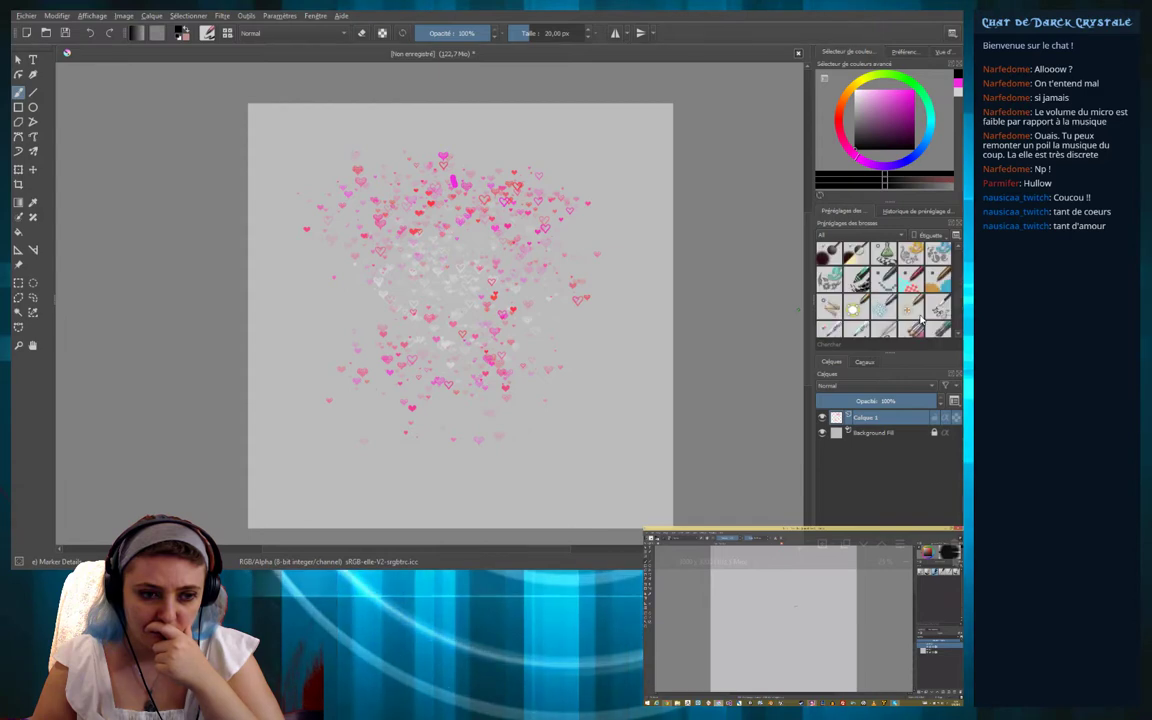
{"action": "scroll", "coordinate": [920, 318], "scroll_direction": "down", "scroll_amount": 2}
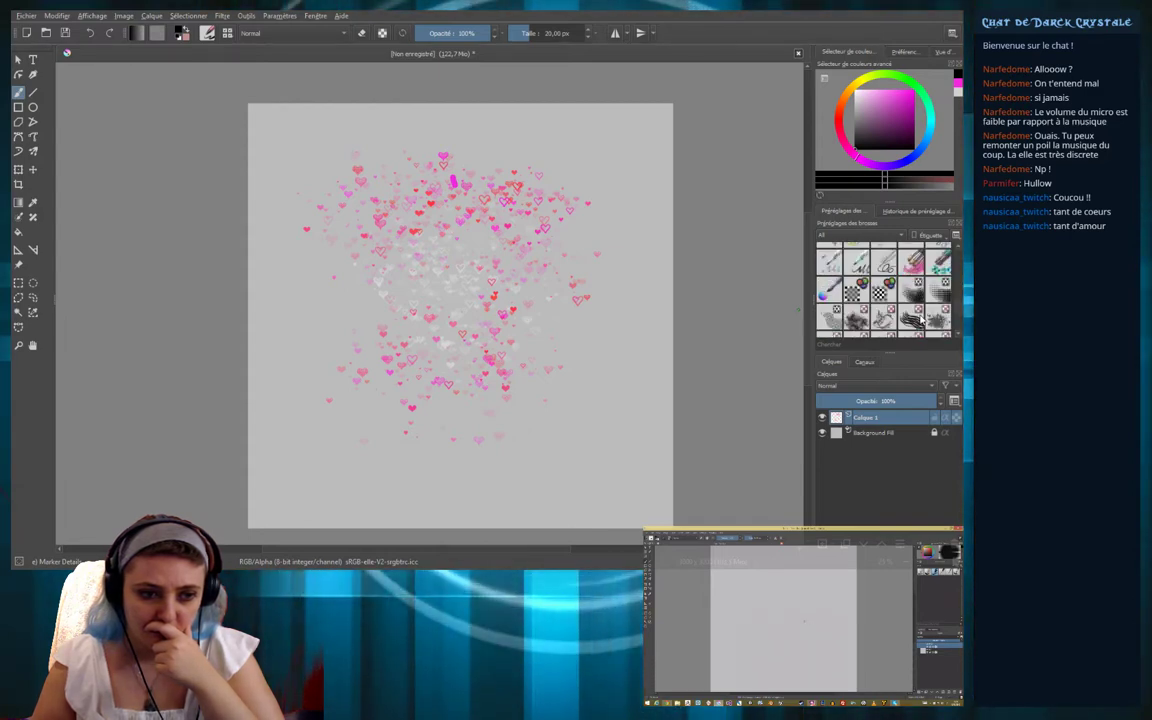
{"action": "scroll", "coordinate": [918, 318], "scroll_direction": "down", "scroll_amount": 2}
{"action": "scroll", "coordinate": [920, 319], "scroll_direction": "down", "scroll_amount": 2}
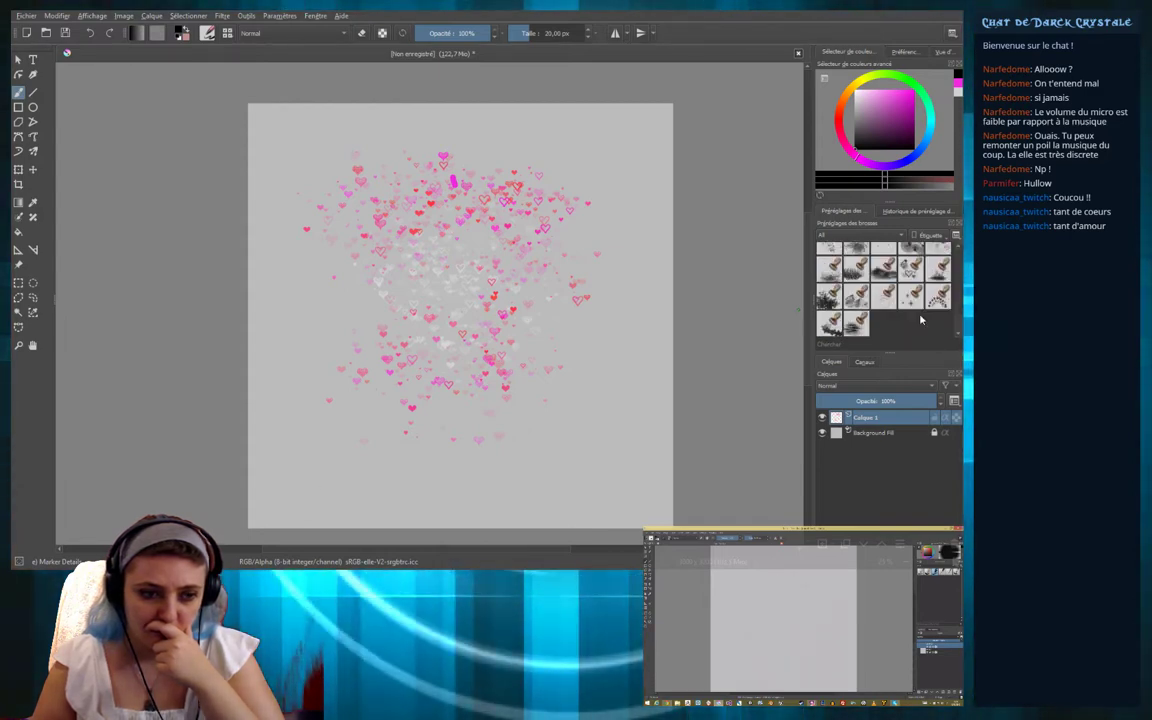
{"action": "scroll", "coordinate": [921, 319], "scroll_direction": "up", "scroll_amount": 2}
{"action": "scroll", "coordinate": [921, 319], "scroll_direction": "up", "scroll_amount": 2}
{"action": "scroll", "coordinate": [921, 319], "scroll_direction": "up", "scroll_amount": 2}
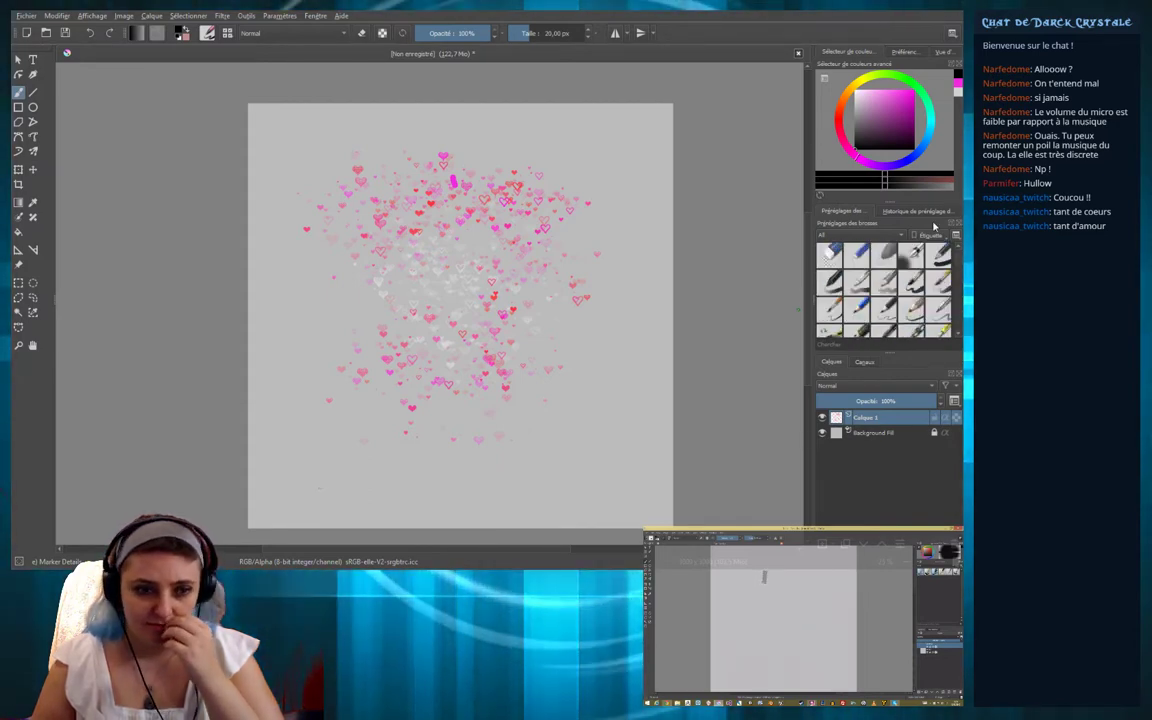
Filter presets to the Tuto tag and scribble grey Pencil-1 Hard loops above the hearts
{"action": "left_click", "coordinate": [860, 234]}
{"action": "left_click", "coordinate": [820, 305]}
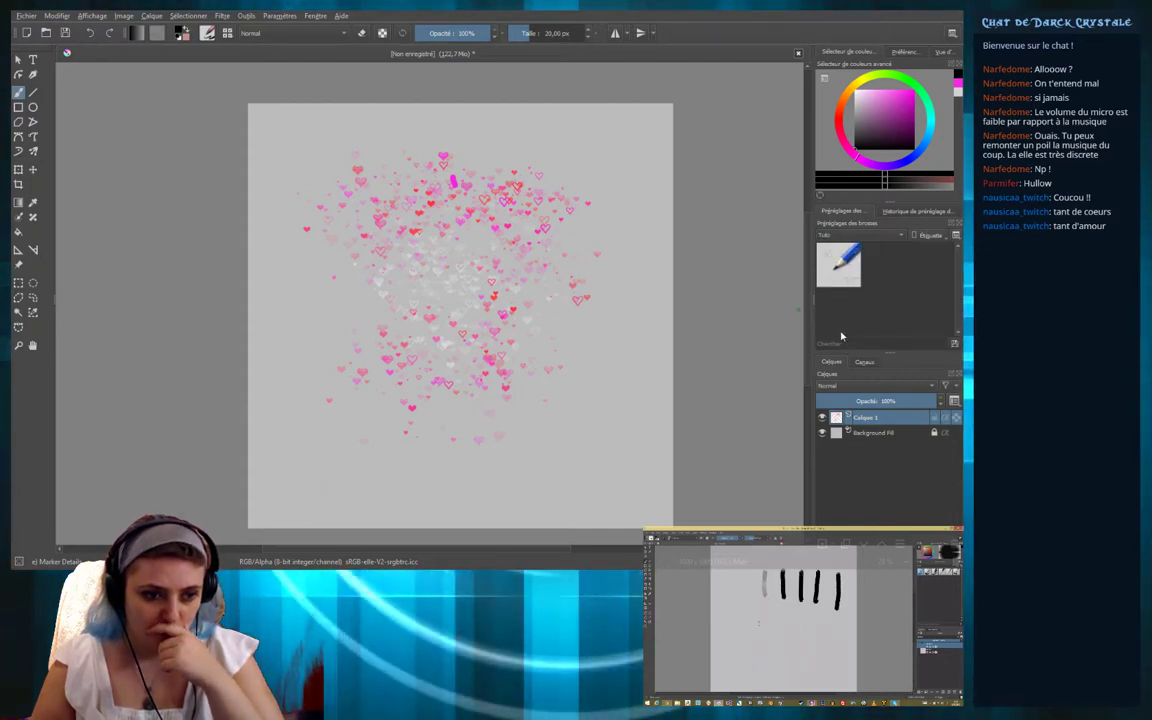
{"action": "left_click", "coordinate": [853, 278]}
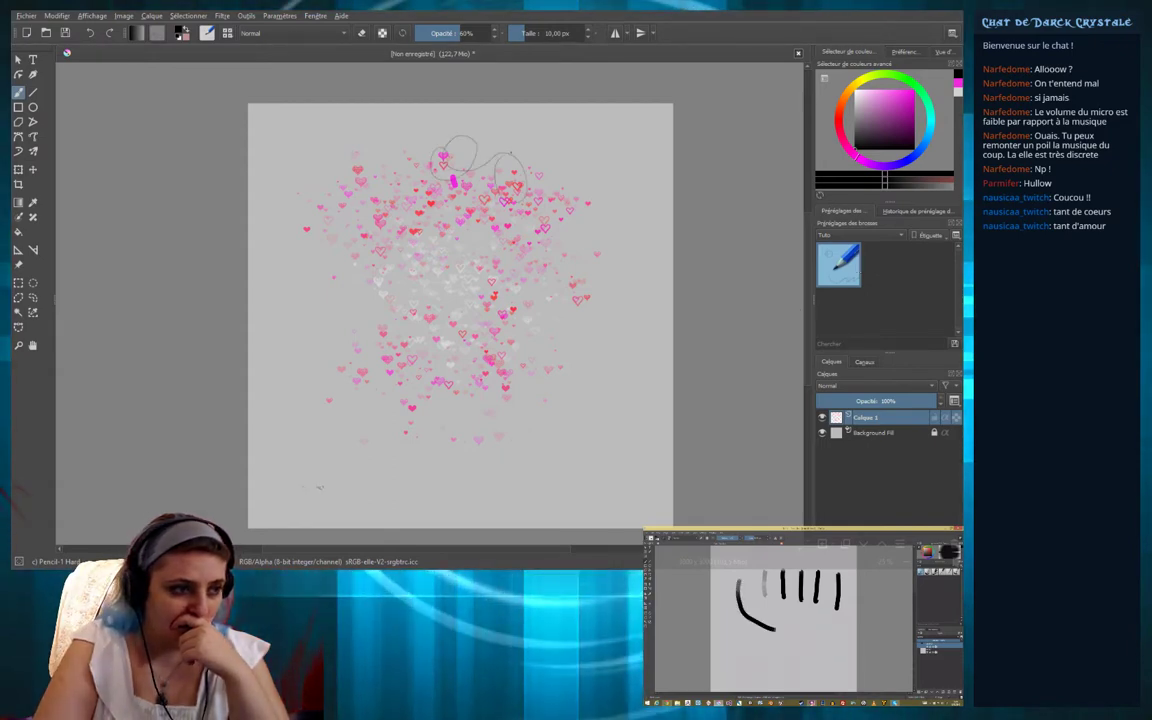
{"action": "left_click_drag", "start_coordinate": [510, 155], "coordinate": [570, 160]}
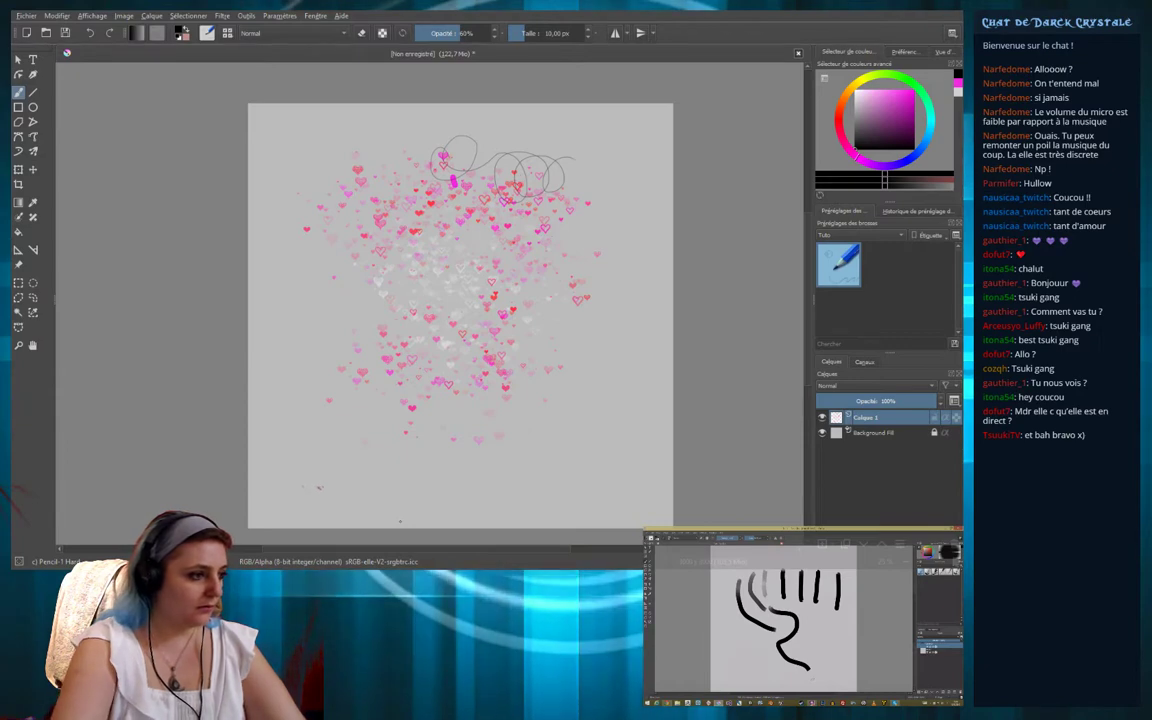
Draw and undo a short test stroke, then browse the full preset list
{"action": "left_click_drag", "start_coordinate": [320, 487], "coordinate": [304, 488]}
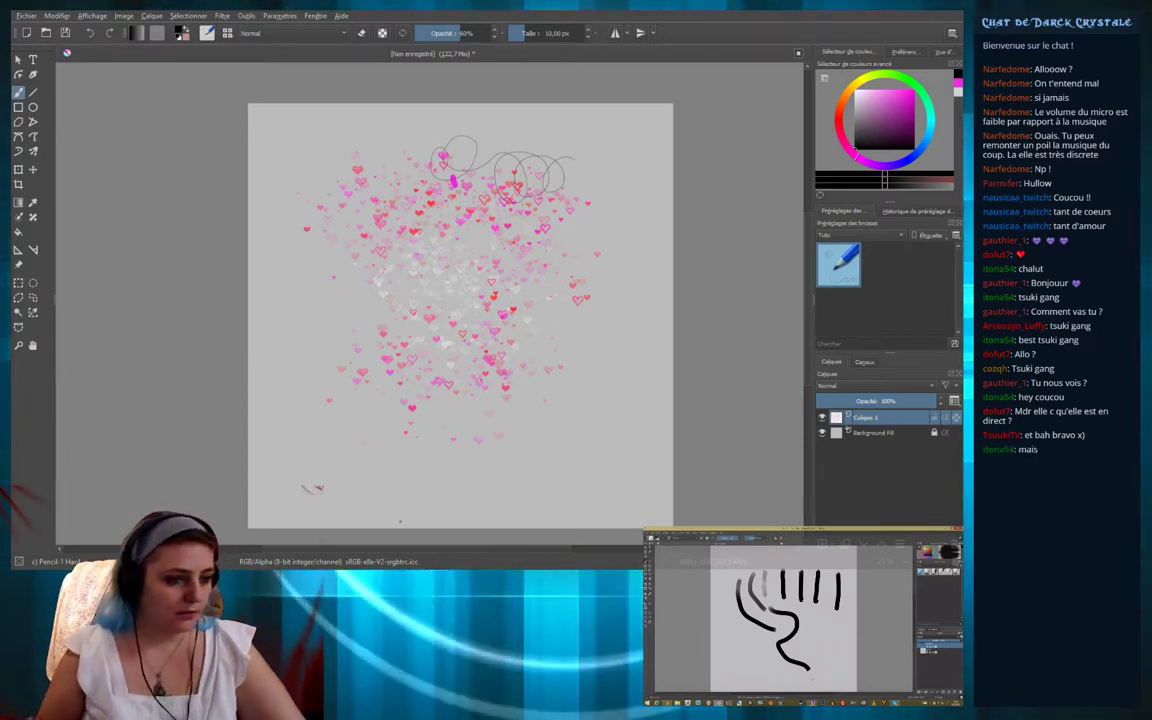
{"action": "key", "text": "ctrl+z"}
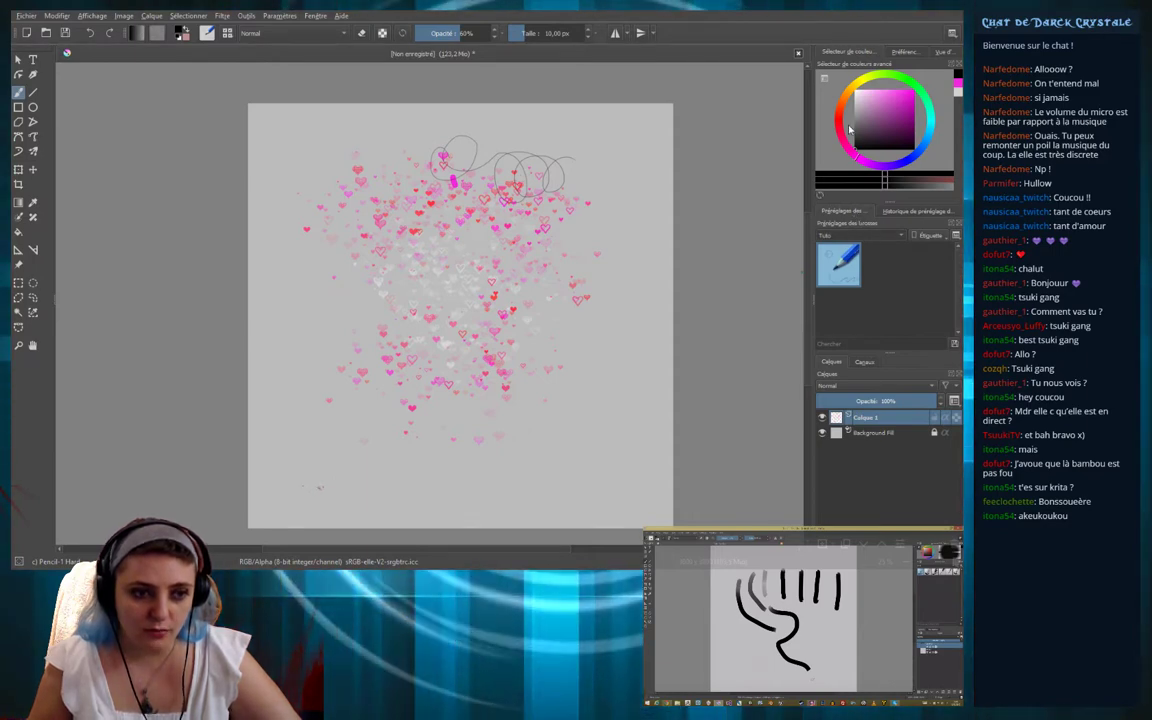
{"action": "scroll", "coordinate": [862, 234], "scroll_direction": "down", "scroll_amount": 1}
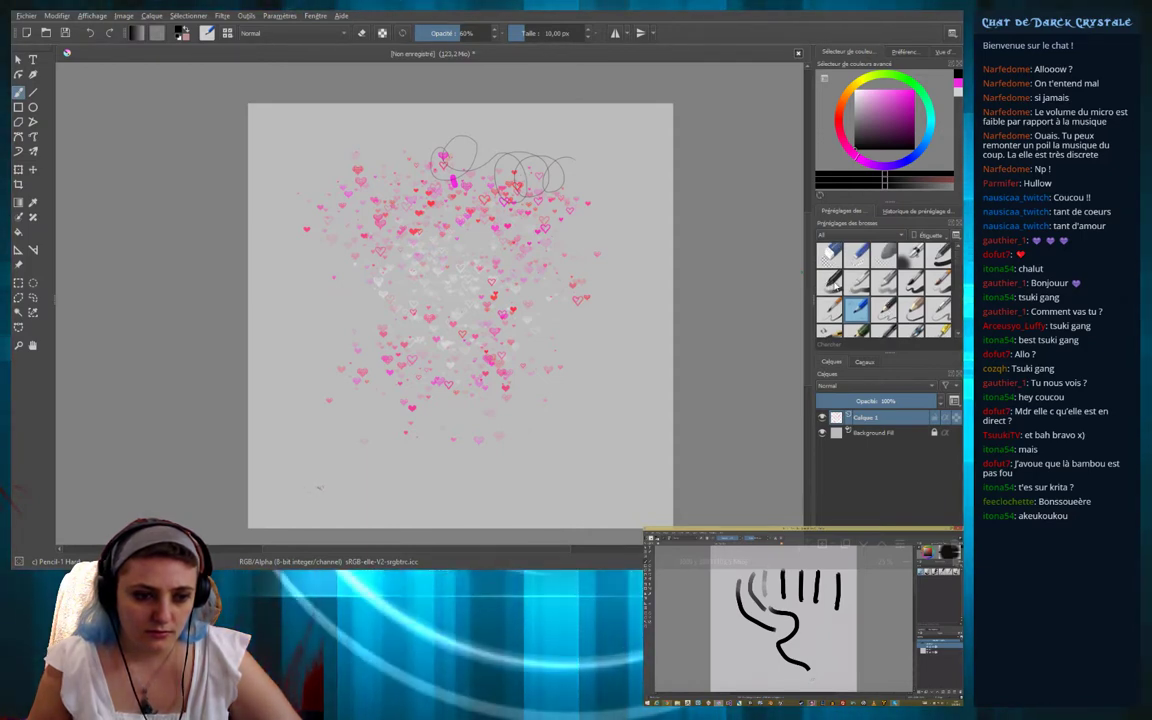
With Basic-2 Opacity, draw a black oval with a curl, bottom hook and diagonal line
{"action": "left_click", "coordinate": [830, 283]}
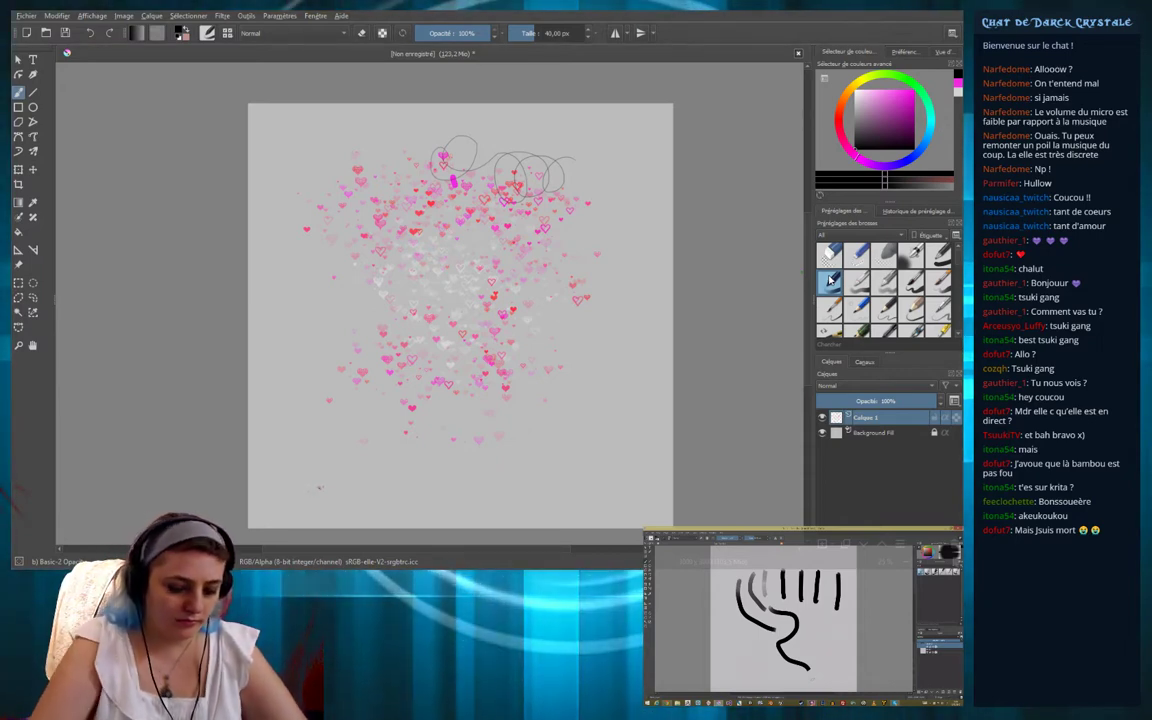
{"action": "mouse_move", "coordinate": [596, 404]}
{"action": "left_mouse_down"}
{"action": "mouse_move", "coordinate": [603, 390]}
{"action": "mouse_move", "coordinate": [612, 412]}
{"action": "left_mouse_up"}
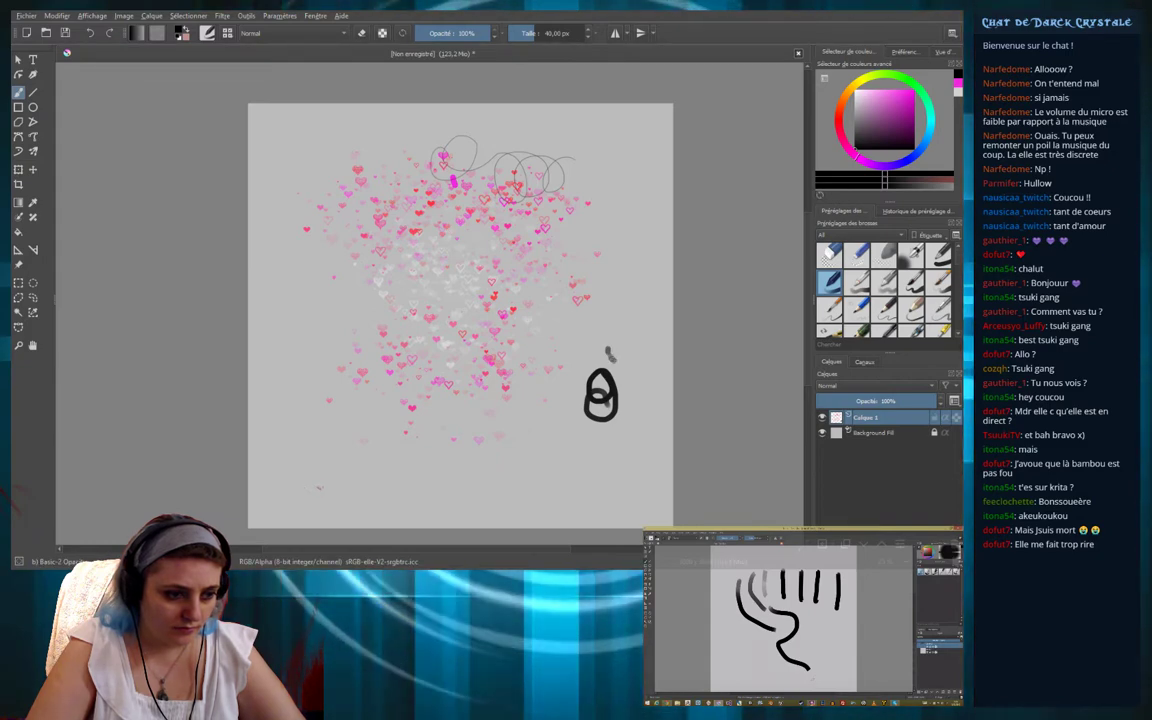
{"action": "mouse_move", "coordinate": [626, 397]}
{"action": "left_mouse_down"}
{"action": "mouse_move", "coordinate": [628, 438]}
{"action": "mouse_move", "coordinate": [555, 437]}
{"action": "left_mouse_up"}
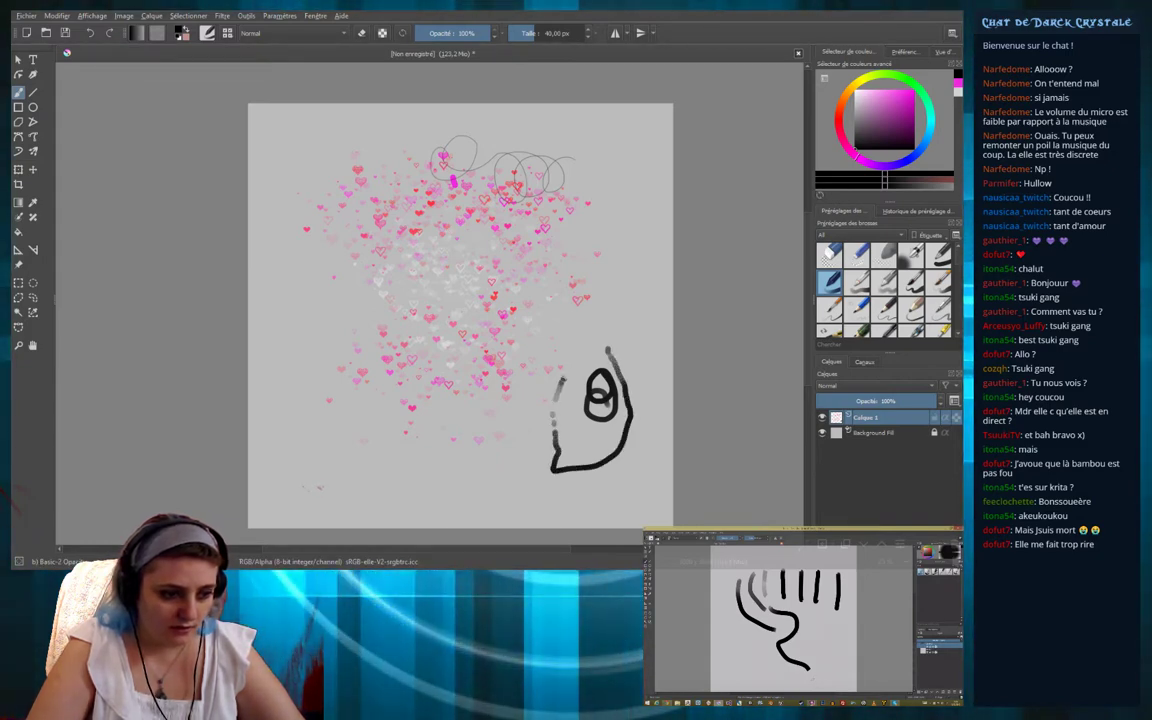
{"action": "mouse_move", "coordinate": [558, 385]}
{"action": "left_mouse_down"}
{"action": "mouse_move", "coordinate": [604, 321]}
{"action": "mouse_move", "coordinate": [572, 247]}
{"action": "mouse_move", "coordinate": [668, 344]}
{"action": "left_mouse_up"}
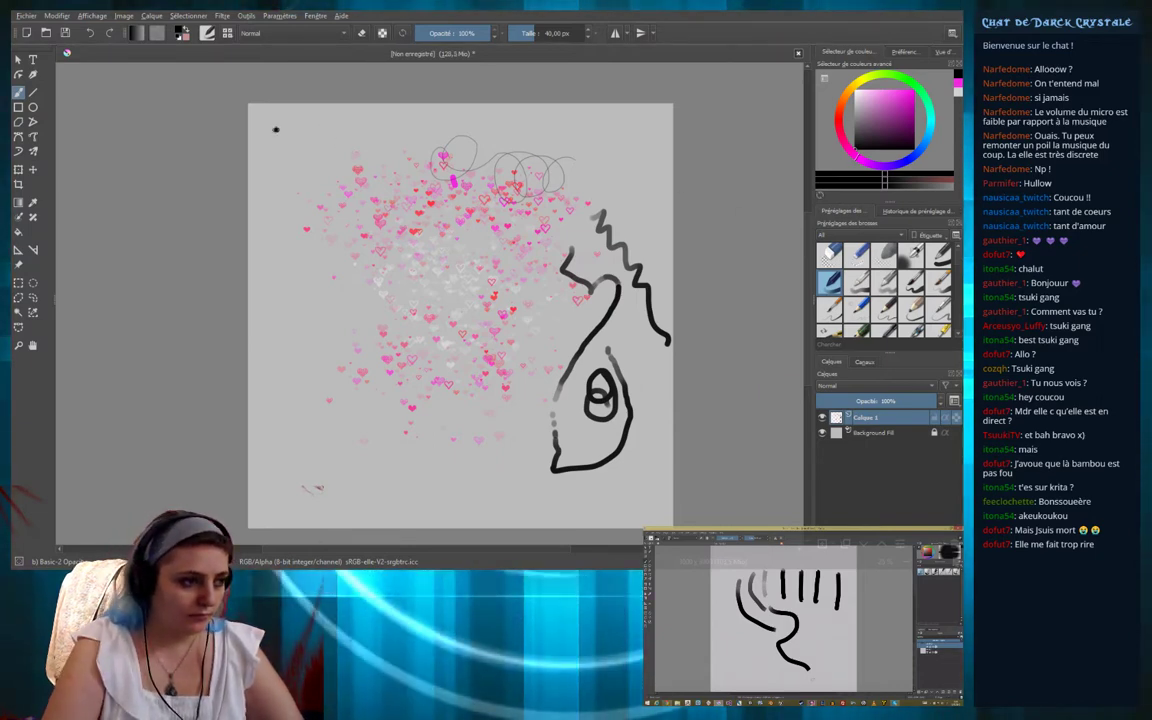
Add two vertical test strokes left of the hearts, then undo the black figures
{"action": "mouse_move", "coordinate": [285, 160]}
{"action": "left_mouse_down"}
{"action": "mouse_move", "coordinate": [270, 230]}
{"action": "mouse_move", "coordinate": [290, 275]}
{"action": "mouse_move", "coordinate": [285, 330]}
{"action": "left_mouse_up"}
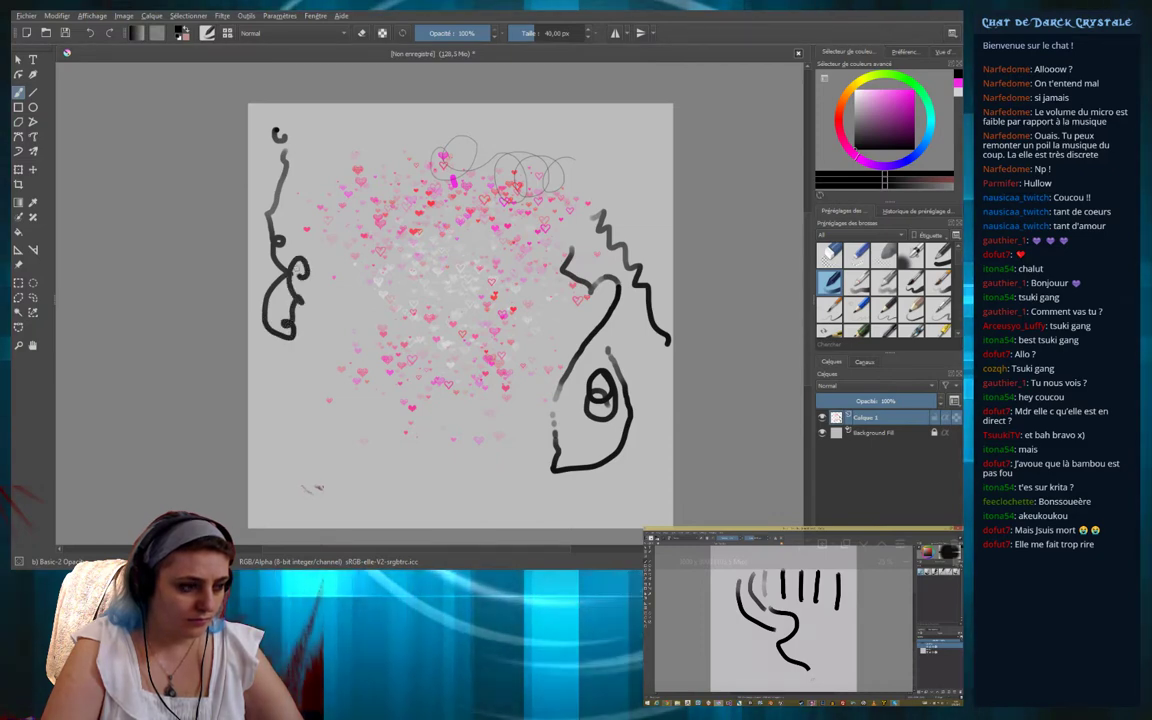
{"action": "mouse_move", "coordinate": [343, 162]}
{"action": "left_mouse_down"}
{"action": "mouse_move", "coordinate": [356, 198]}
{"action": "mouse_move", "coordinate": [300, 295]}
{"action": "mouse_move", "coordinate": [333, 325]}
{"action": "left_mouse_up"}
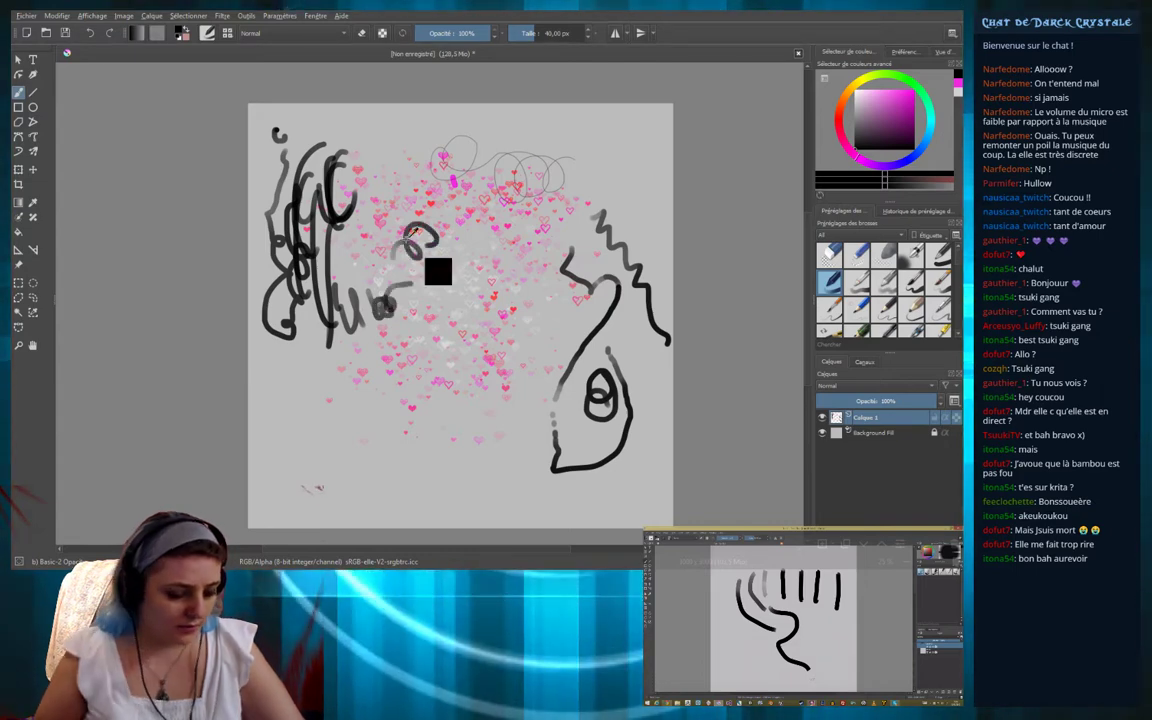
{"action": "key", "text": "ctrl+z"}
{"action": "key", "text": "ctrl+z"}
{"action": "key", "text": "ctrl+z"}
{"action": "key", "text": "ctrl+z"}
{"action": "key", "text": "ctrl+z"}
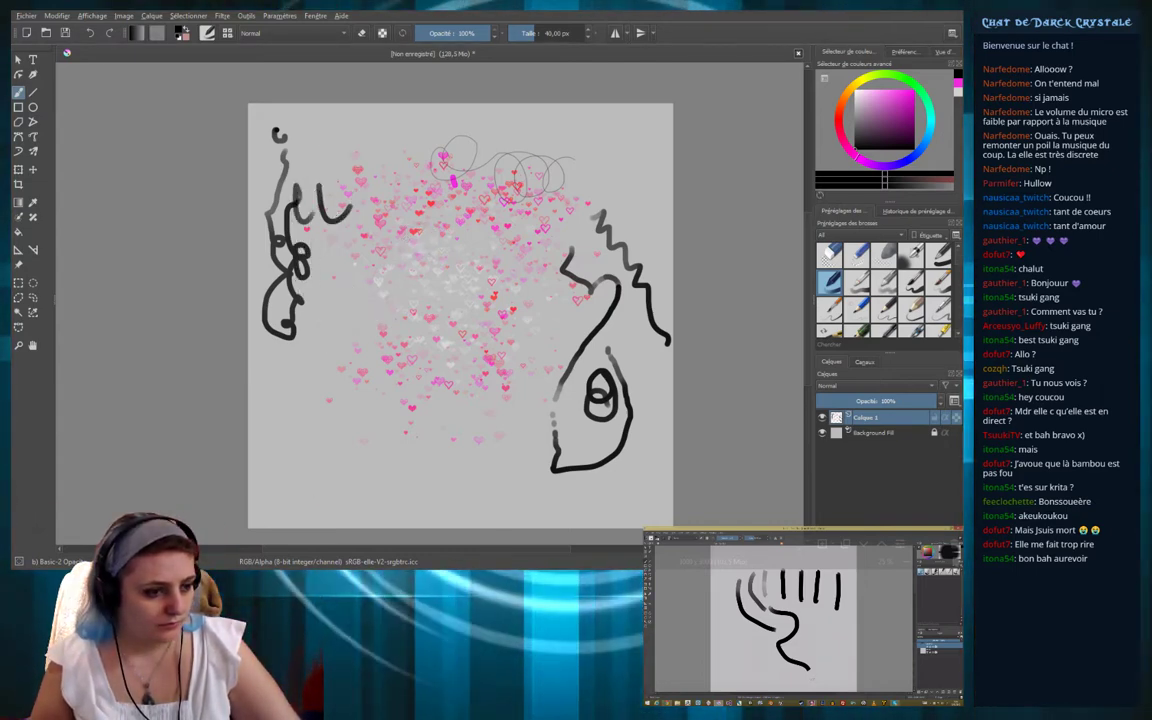
{"action": "key", "text": "ctrl+z"}
{"action": "key", "text": "ctrl+z"}
{"action": "key", "text": "ctrl+z"}
{"action": "key", "text": "ctrl+z"}
{"action": "key", "text": "ctrl+z"}
{"action": "key", "text": "ctrl+z"}
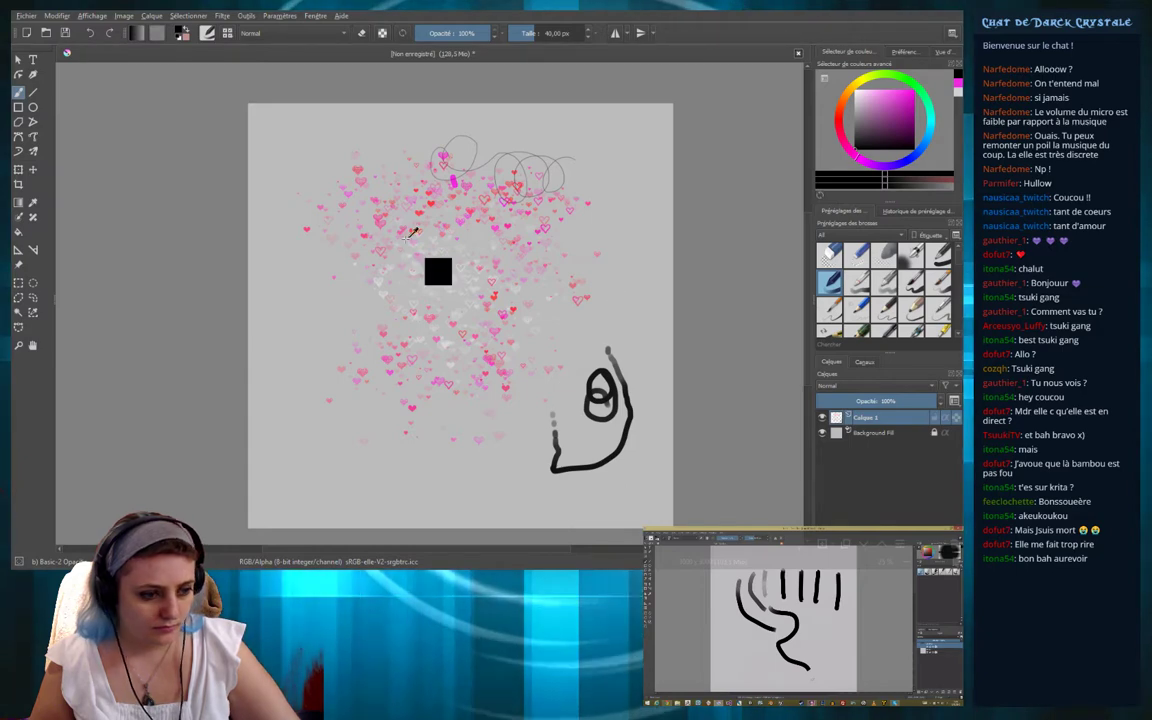
{"action": "key", "text": "ctrl+z"}
{"action": "key", "text": "ctrl+z"}
{"action": "key", "text": "ctrl+z"}
{"action": "key", "text": "ctrl+z"}
{"action": "key", "text": "ctrl+z"}
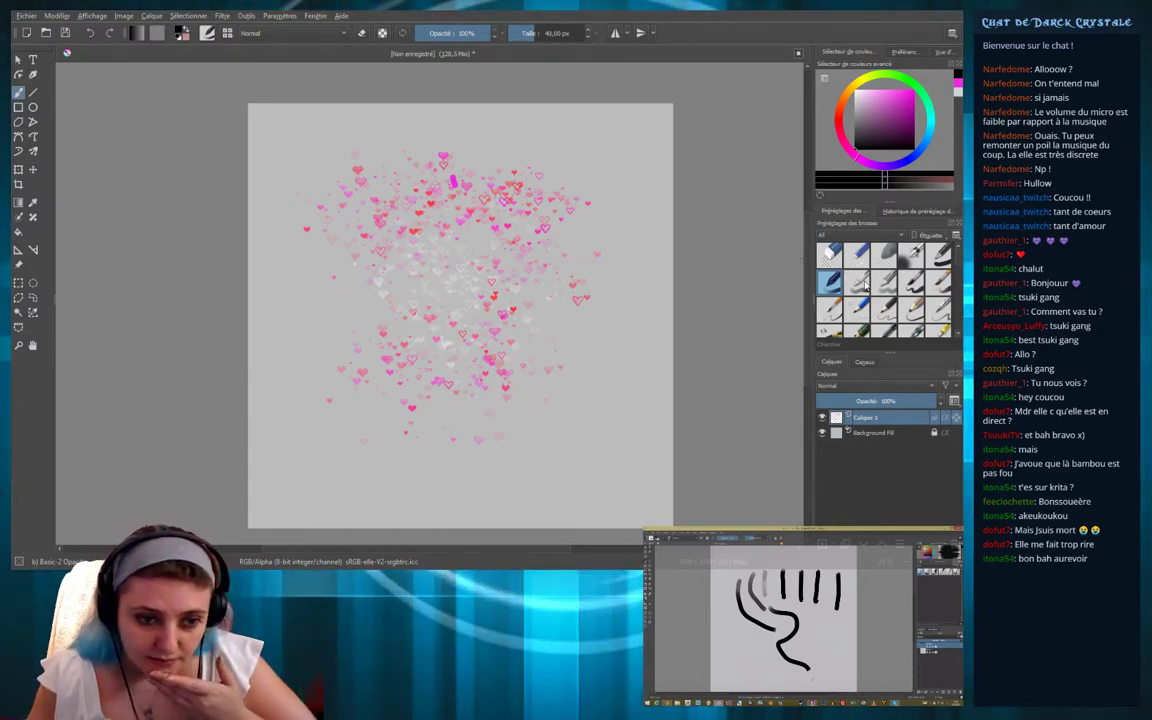
Test Basic-5 Size with two scribbles over the hearts, then undo both
{"action": "left_click", "coordinate": [911, 283]}
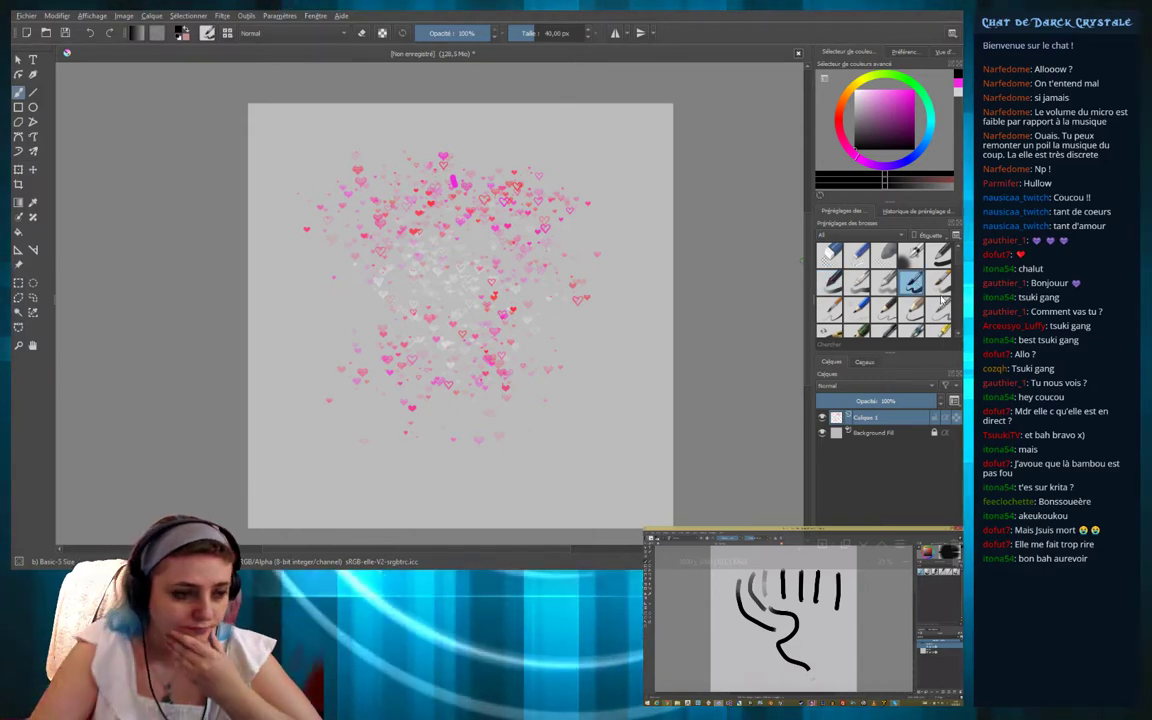
{"action": "left_click_drag", "start_coordinate": [539, 116], "coordinate": [538, 150]}
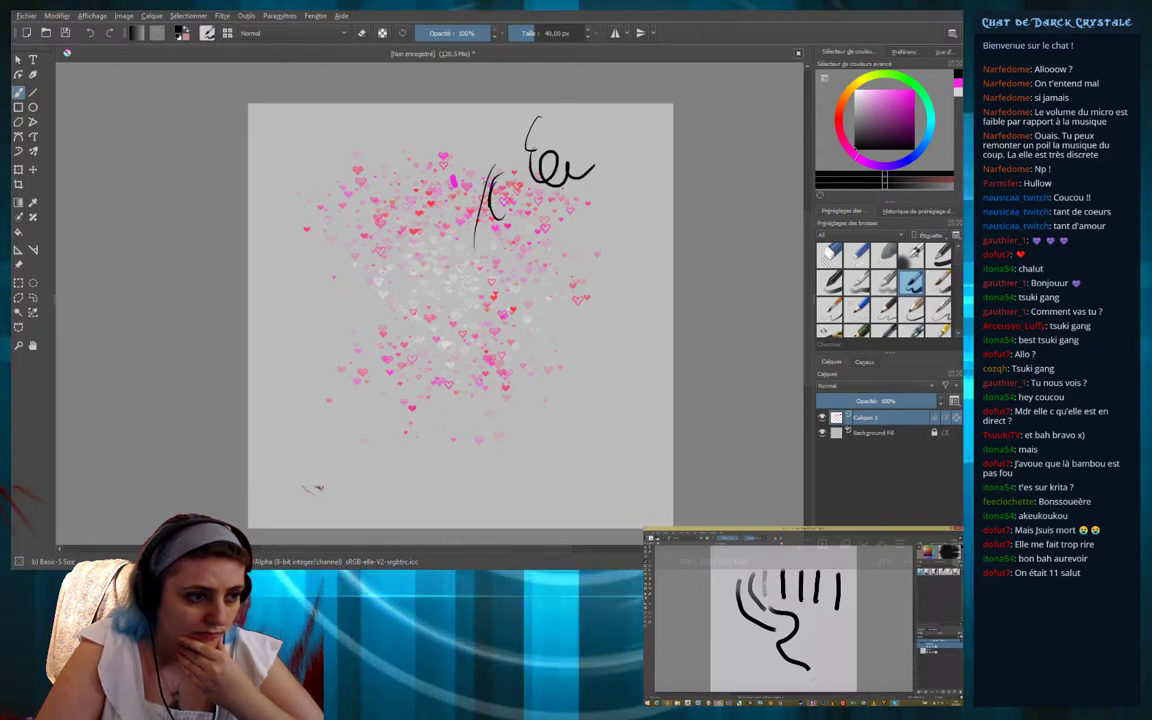
{"action": "mouse_move", "coordinate": [490, 188]}
{"action": "left_mouse_down"}
{"action": "mouse_move", "coordinate": [445, 274]}
{"action": "mouse_move", "coordinate": [472, 205]}
{"action": "left_mouse_up"}
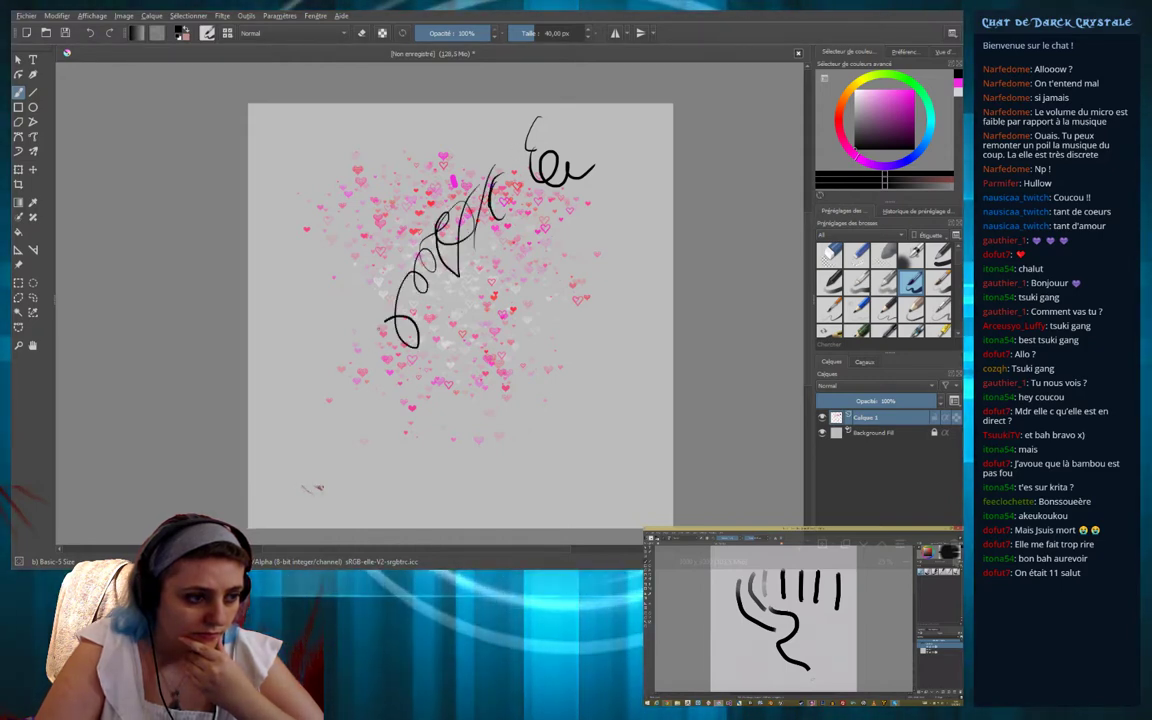
{"action": "key", "text": "ctrl+z"}
{"action": "key", "text": "ctrl+z"}
{"action": "key", "text": "ctrl+z"}
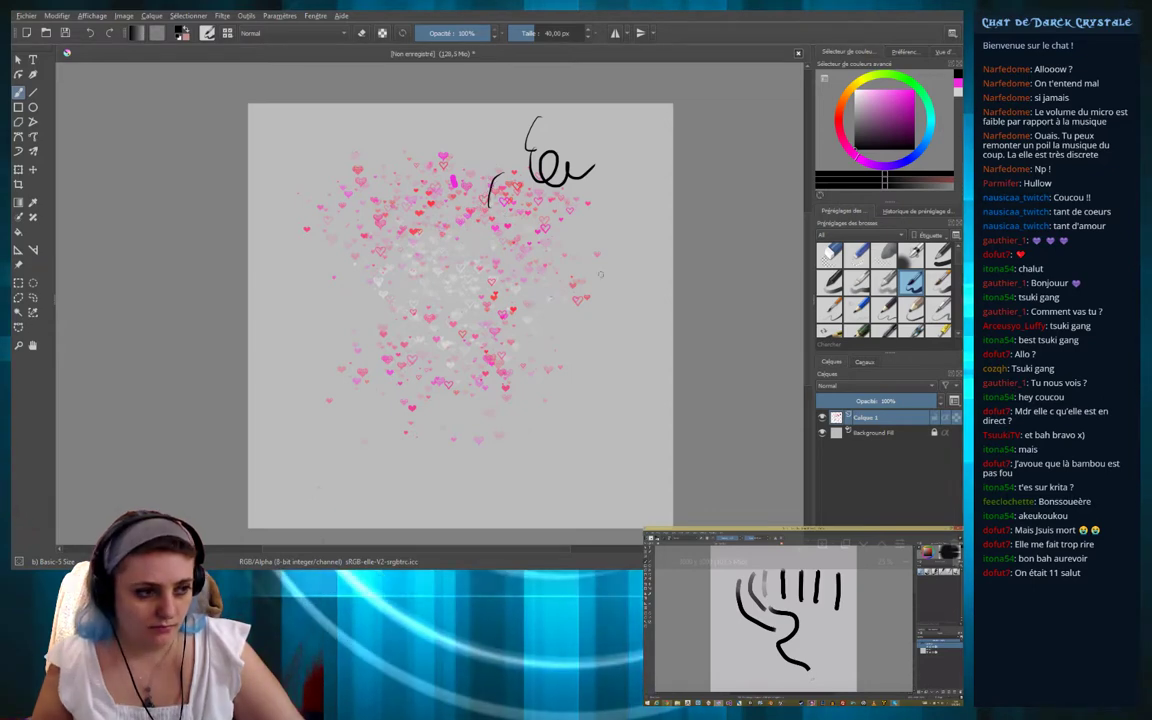
{"action": "key", "text": "ctrl+z"}
{"action": "key", "text": "ctrl+z"}
{"action": "key", "text": "ctrl+z"}
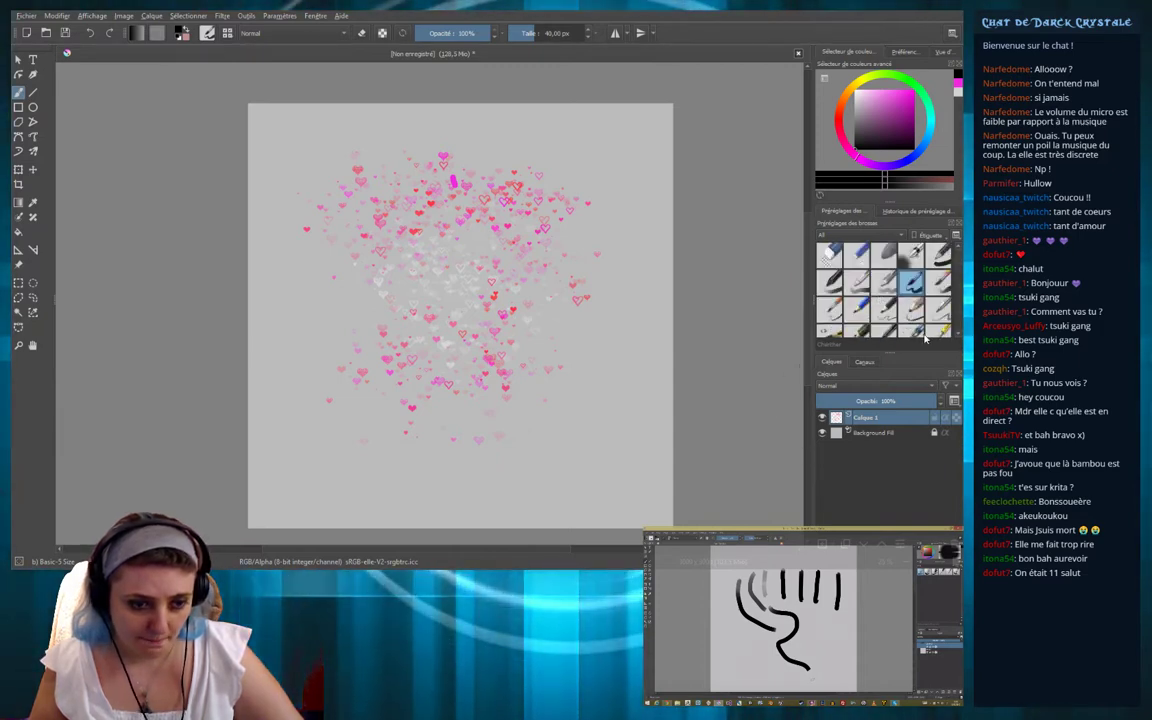
Pick Marker Detail at 20 px, draw a small mark and two curly loops, then undo
{"action": "scroll", "coordinate": [915, 320], "scroll_direction": "down", "scroll_amount": 2}
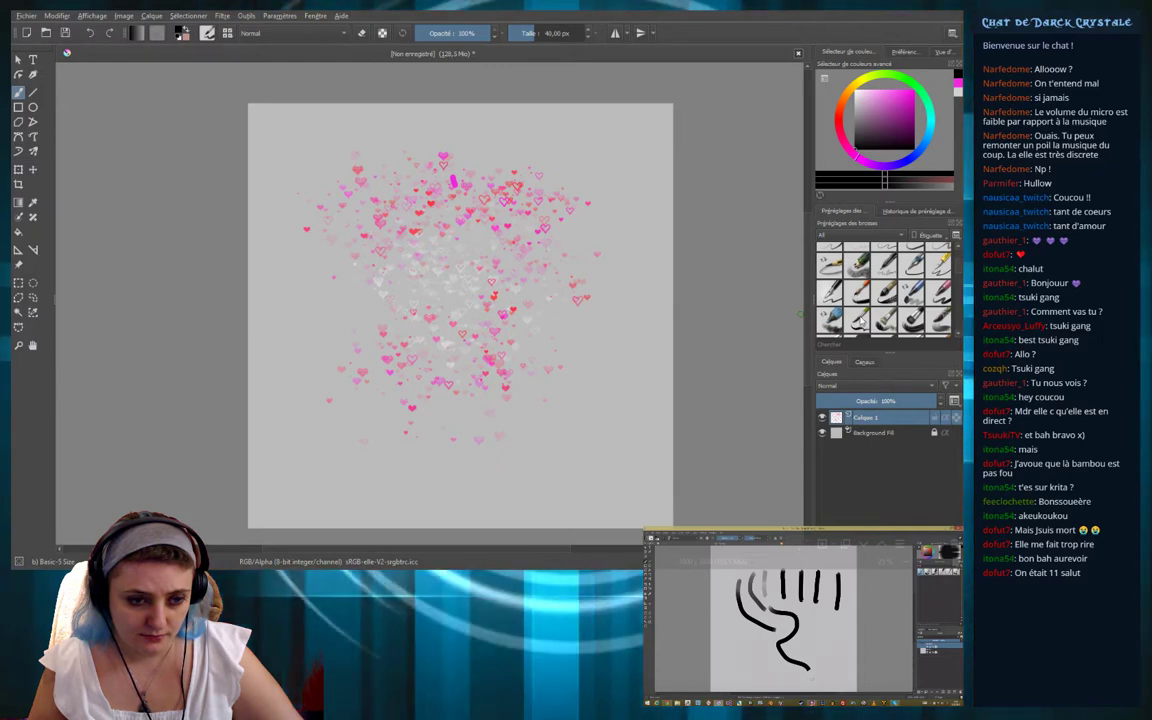
{"action": "left_click", "coordinate": [938, 290]}
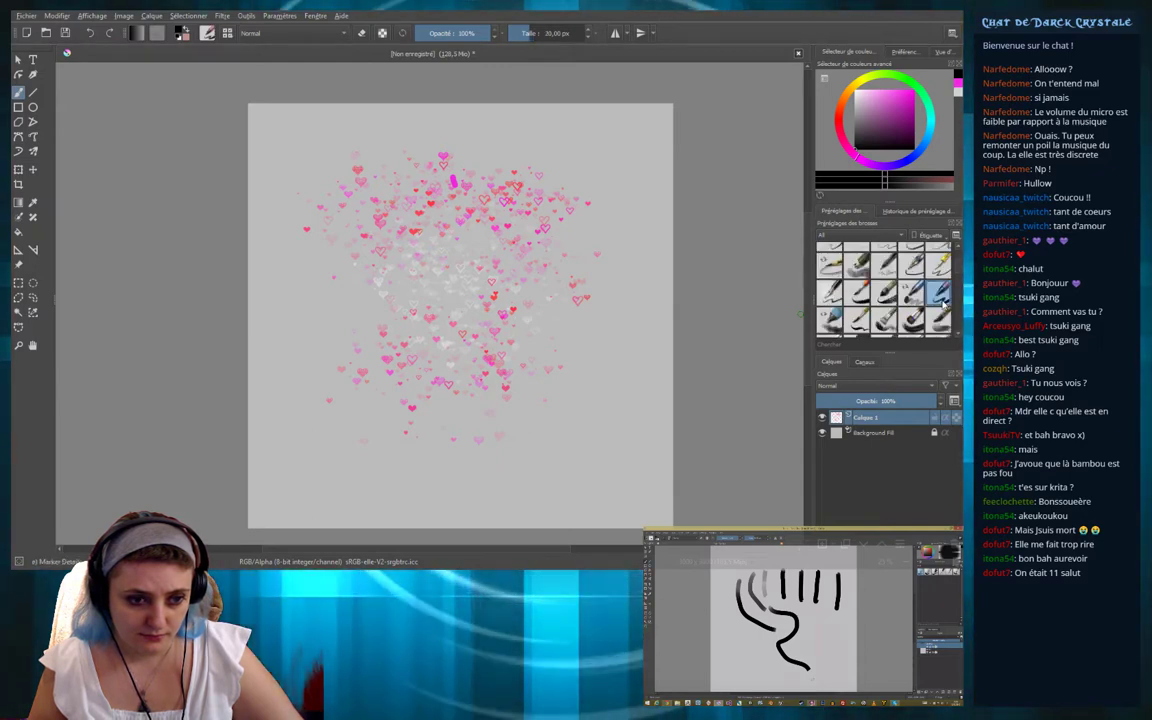
{"action": "key", "text": "["}
{"action": "left_click_drag", "start_coordinate": [304, 488], "coordinate": [320, 487]}
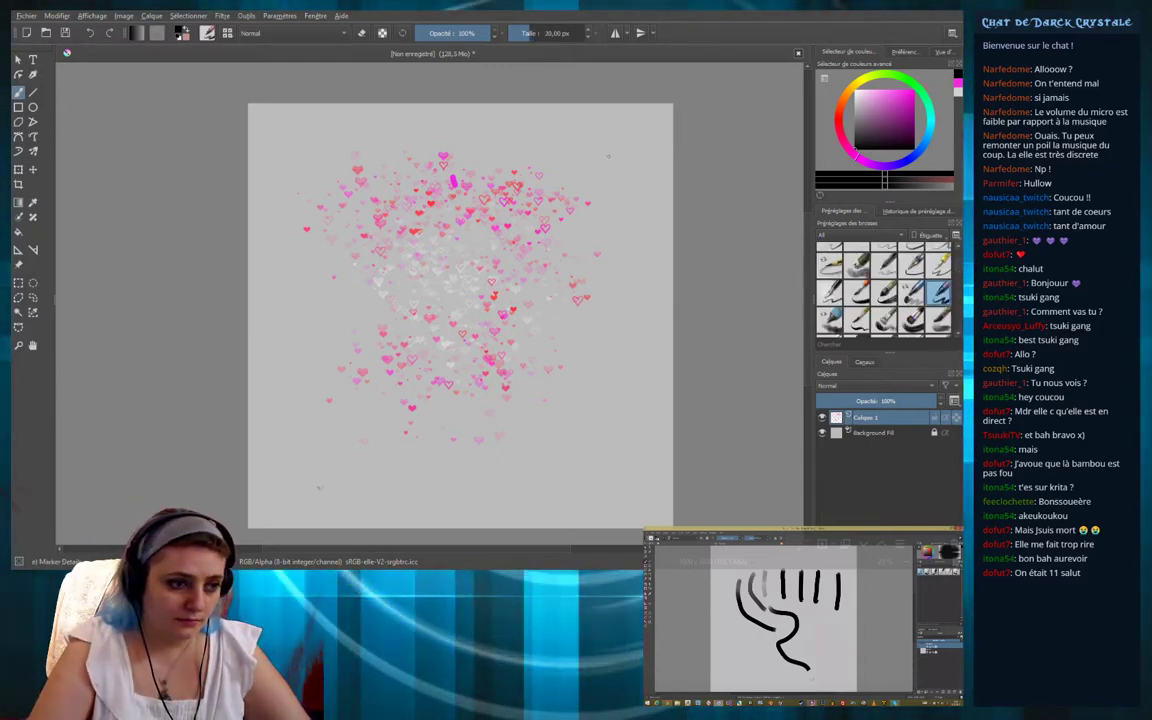
{"action": "left_click_drag", "start_coordinate": [616, 170], "coordinate": [611, 205]}
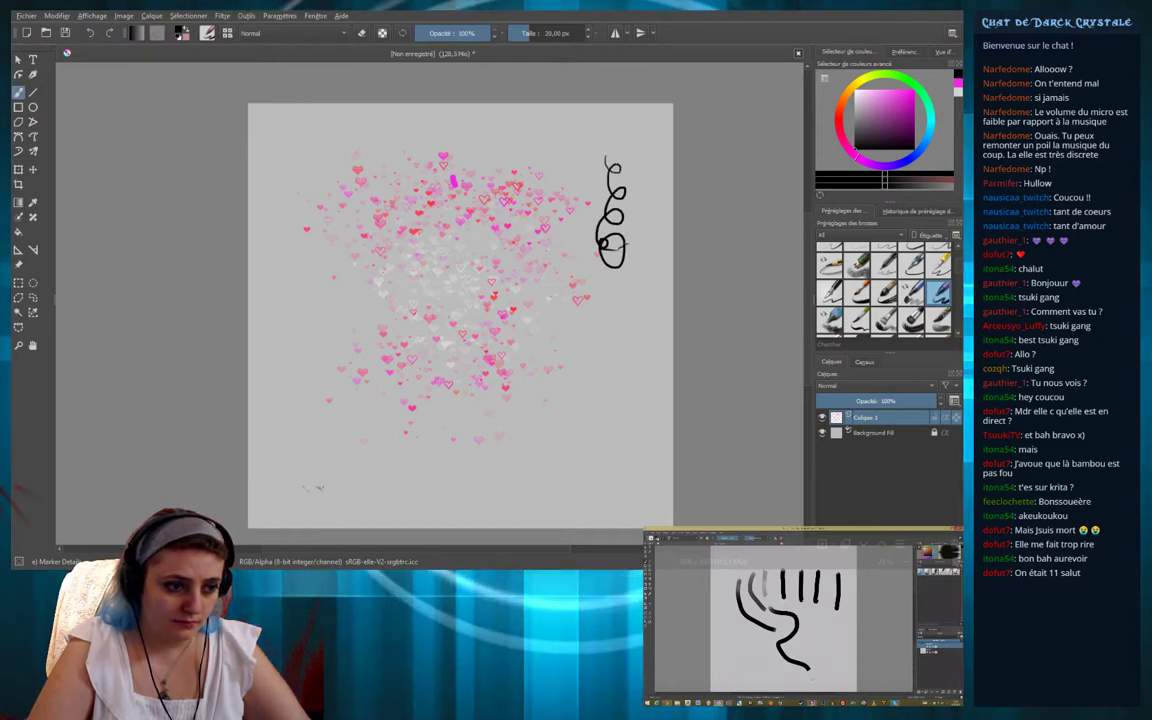
{"action": "left_click_drag", "start_coordinate": [634, 160], "coordinate": [643, 232]}
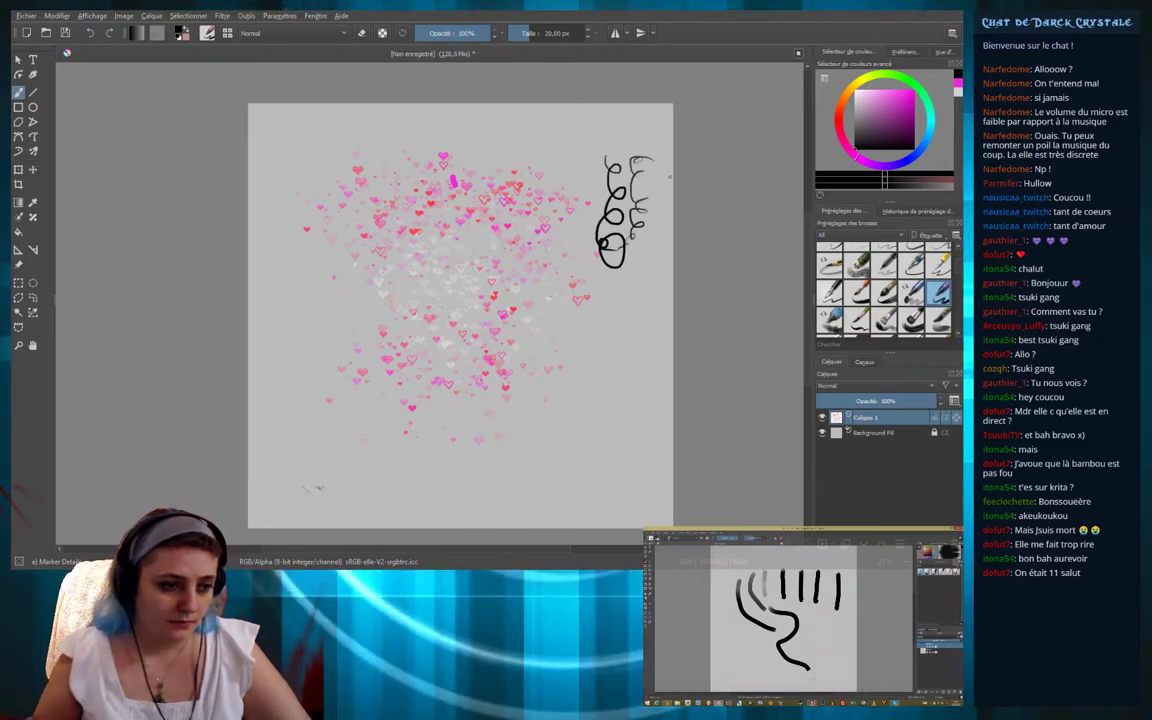
{"action": "key", "text": "ctrl+z"}
{"action": "key", "text": "ctrl+z"}
{"action": "key", "text": "ctrl+z"}
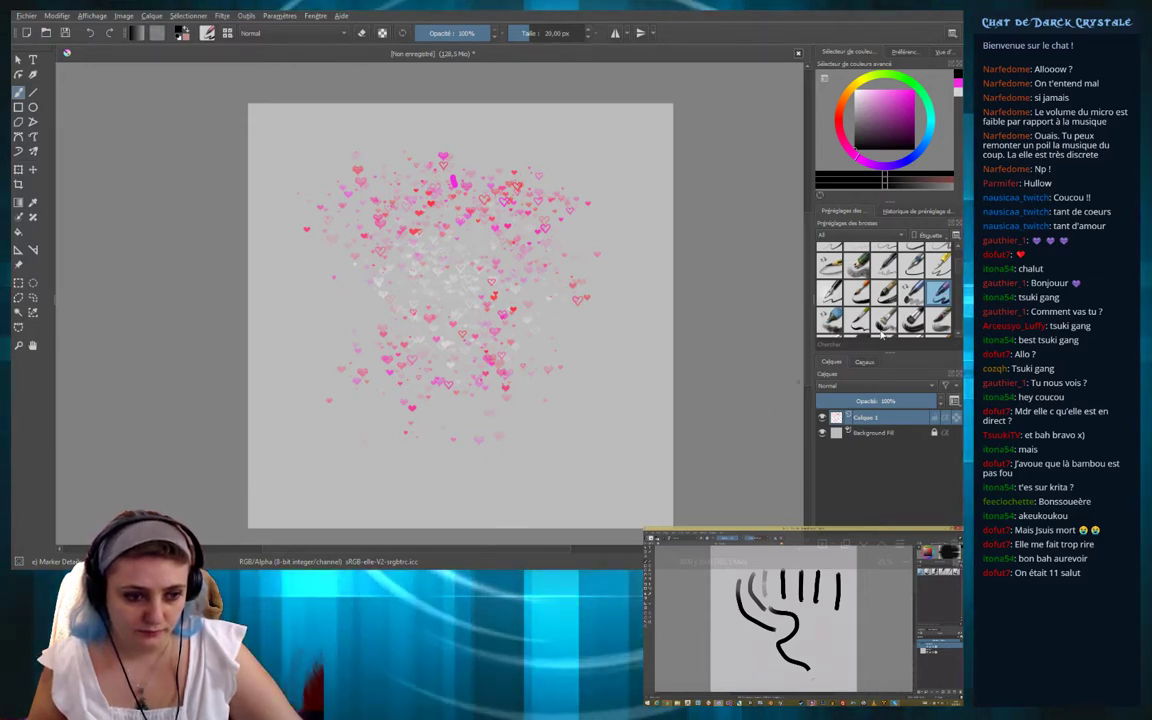
Paint a curved bristle-brush stroke beside the hearts and undo it
{"action": "scroll", "coordinate": [897, 313], "scroll_direction": "down", "scroll_amount": 3}
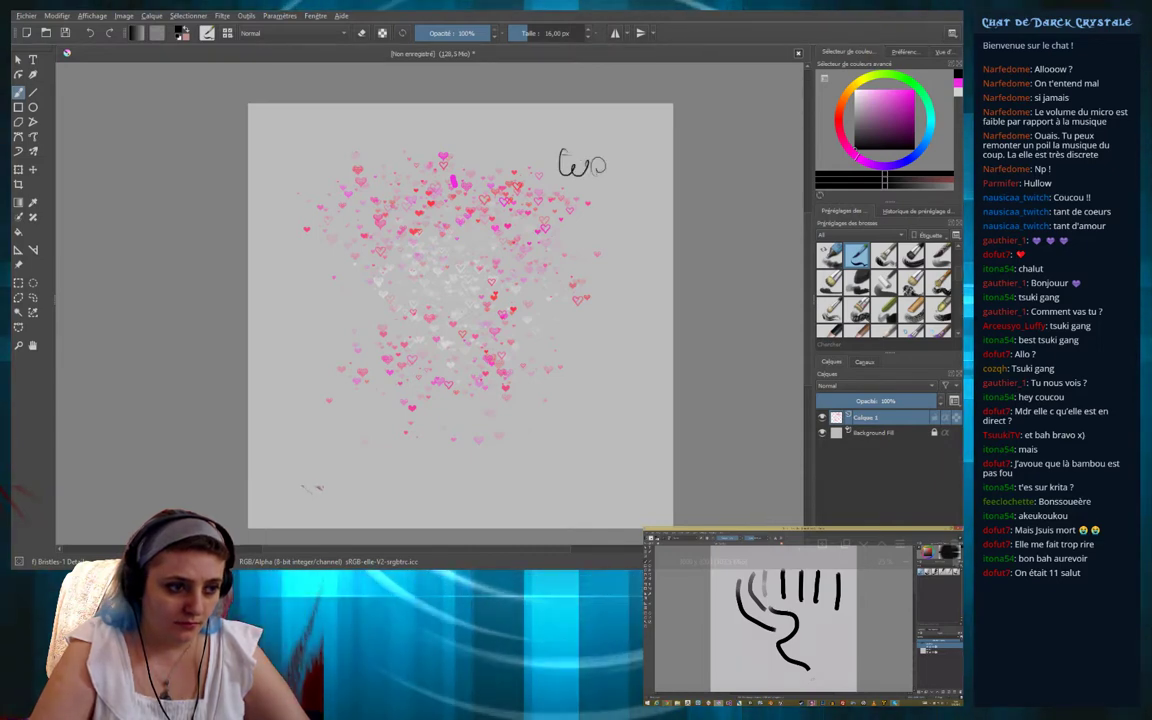
{"action": "mouse_move", "coordinate": [548, 157]}
{"action": "left_mouse_down"}
{"action": "mouse_move", "coordinate": [535, 203]}
{"action": "mouse_move", "coordinate": [487, 245]}
{"action": "mouse_move", "coordinate": [578, 262]}
{"action": "mouse_move", "coordinate": [598, 278]}
{"action": "left_mouse_up"}
{"action": "key", "text": "ctrl+z"}
{"action": "key", "text": "ctrl+z"}
{"action": "key", "text": "ctrl+z"}
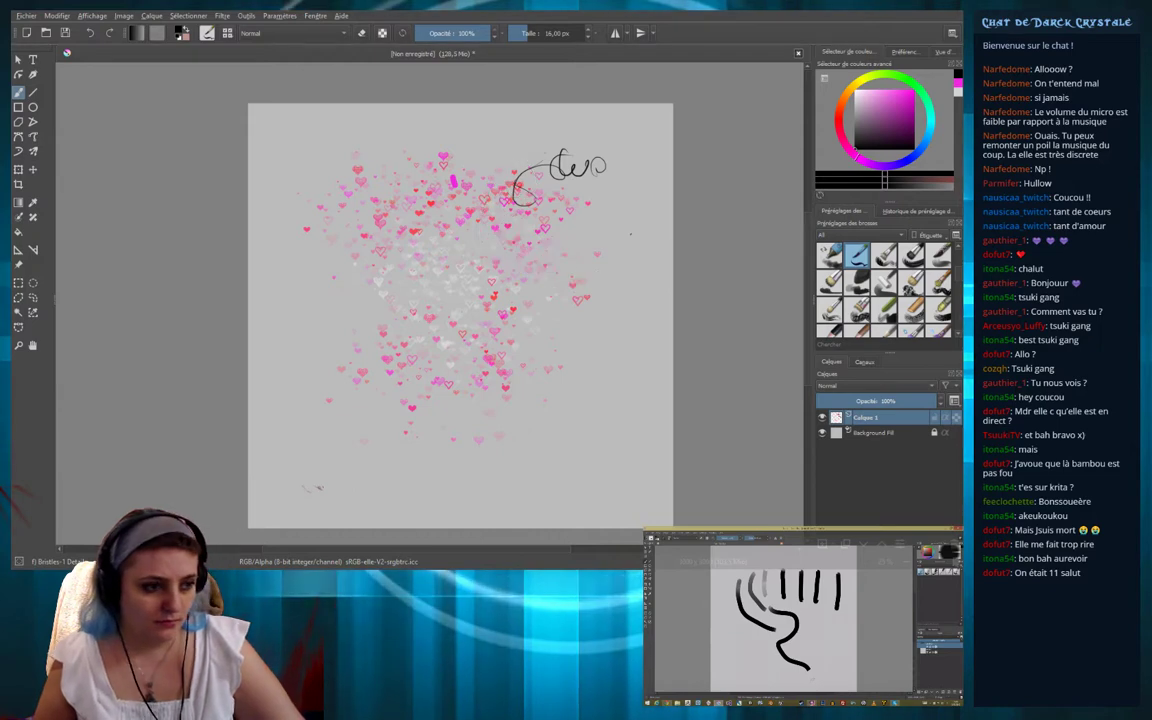
{"action": "key", "text": "ctrl+z"}
{"action": "key", "text": "ctrl+z"}
{"action": "key", "text": "ctrl+z"}
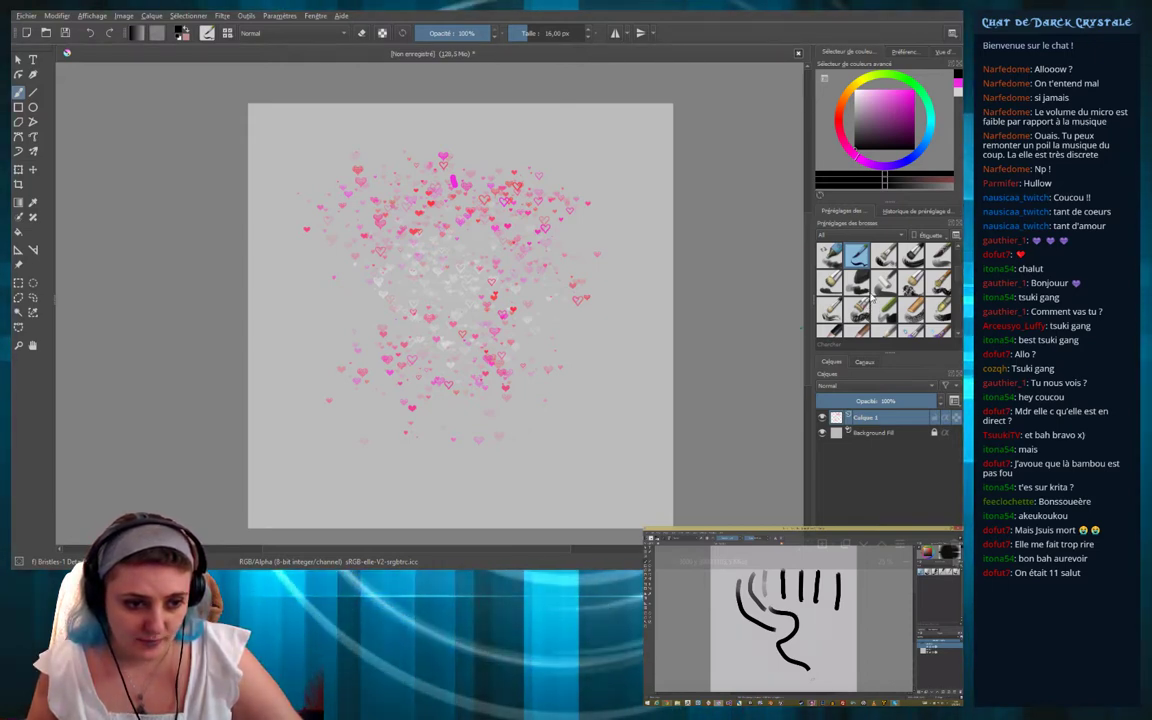
Paint a charcoal C shape right of the hearts, then undo the charcoal strokes
{"action": "left_click", "coordinate": [857, 283]}
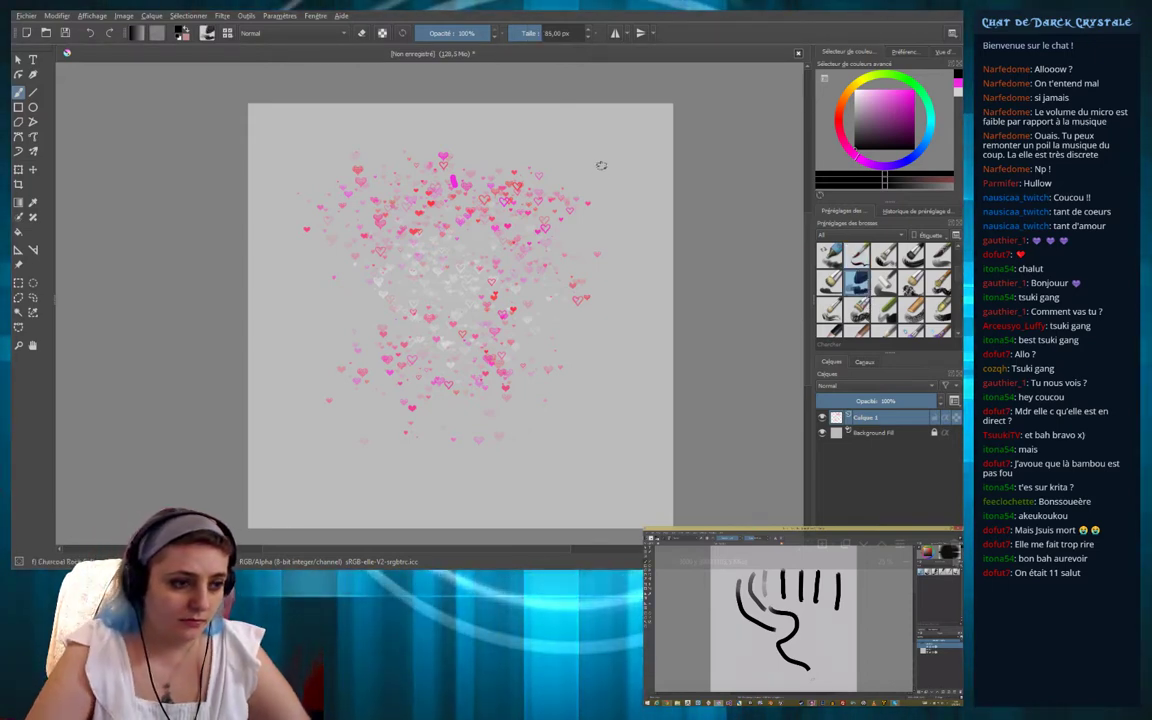
{"action": "mouse_move", "coordinate": [601, 165]}
{"action": "left_mouse_down"}
{"action": "mouse_move", "coordinate": [580, 196]}
{"action": "mouse_move", "coordinate": [601, 230]}
{"action": "left_mouse_up"}
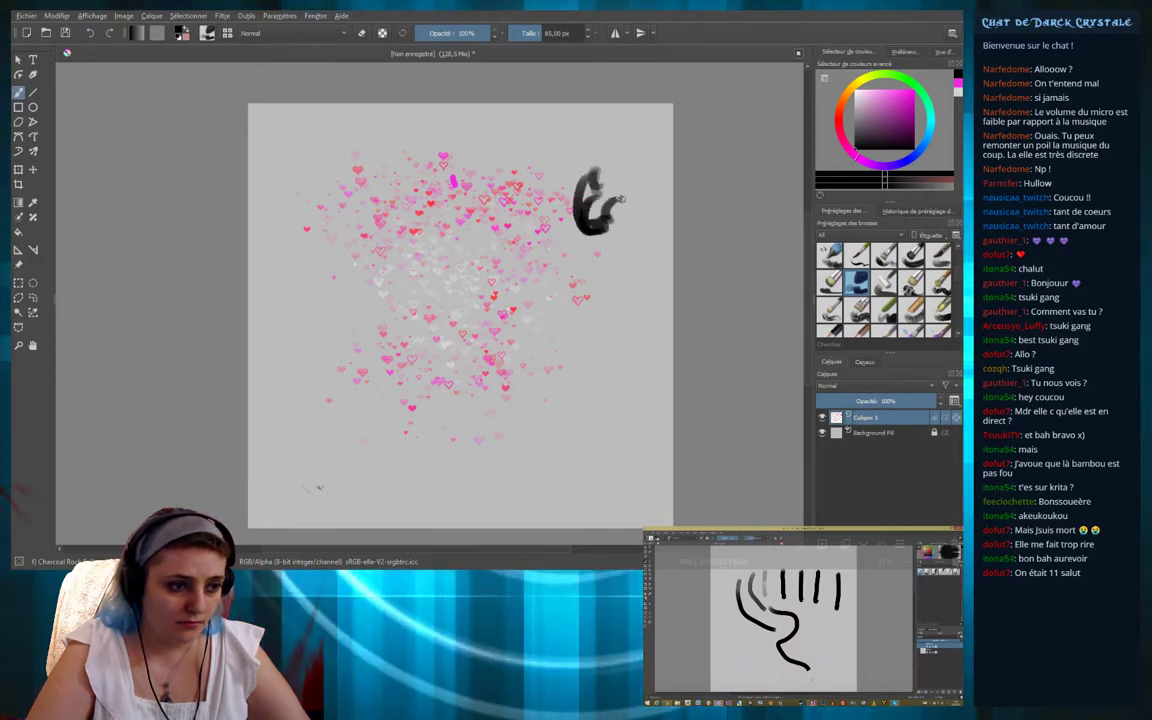
{"action": "mouse_move", "coordinate": [612, 152]}
{"action": "left_mouse_down"}
{"action": "mouse_move", "coordinate": [560, 230]}
{"action": "mouse_move", "coordinate": [597, 263]}
{"action": "left_mouse_up"}
{"action": "key", "text": "ctrl+z"}
{"action": "key", "text": "ctrl+z"}
{"action": "key", "text": "ctrl+z"}
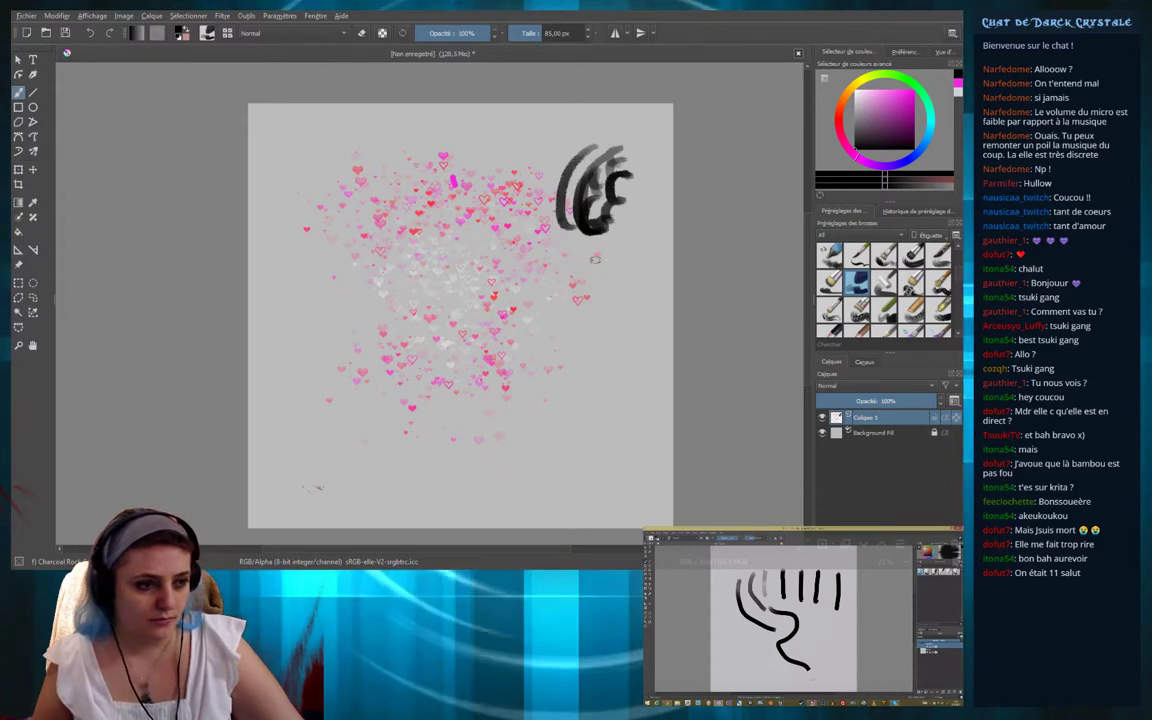
{"action": "key", "text": "ctrl+z"}
{"action": "key", "text": "ctrl+z"}
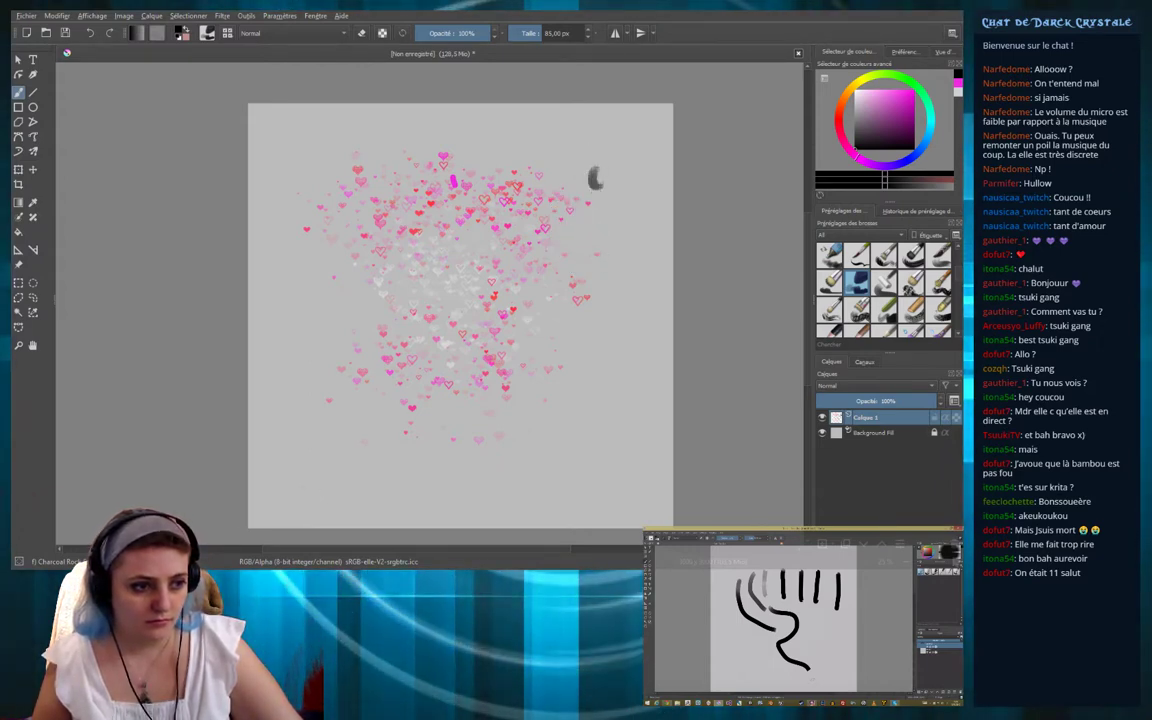
{"action": "key", "text": "ctrl+z"}
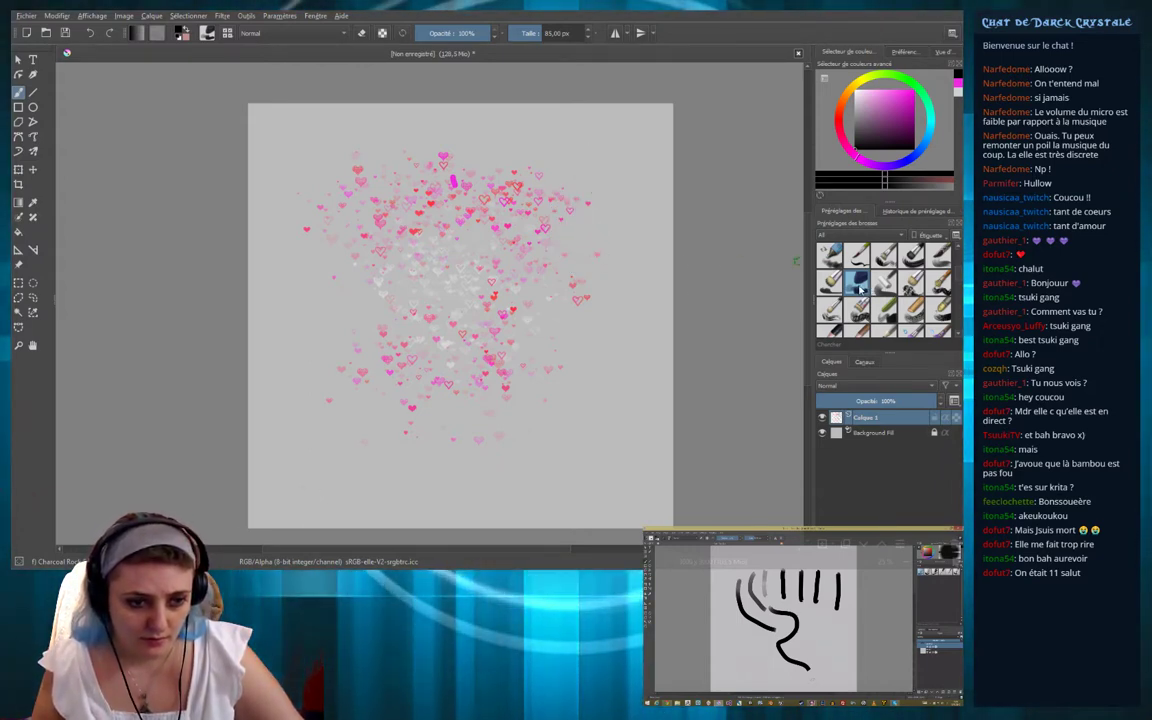
Test Dry Bristles with a dark stroke at upper right, then undo it
{"action": "left_click", "coordinate": [911, 283]}
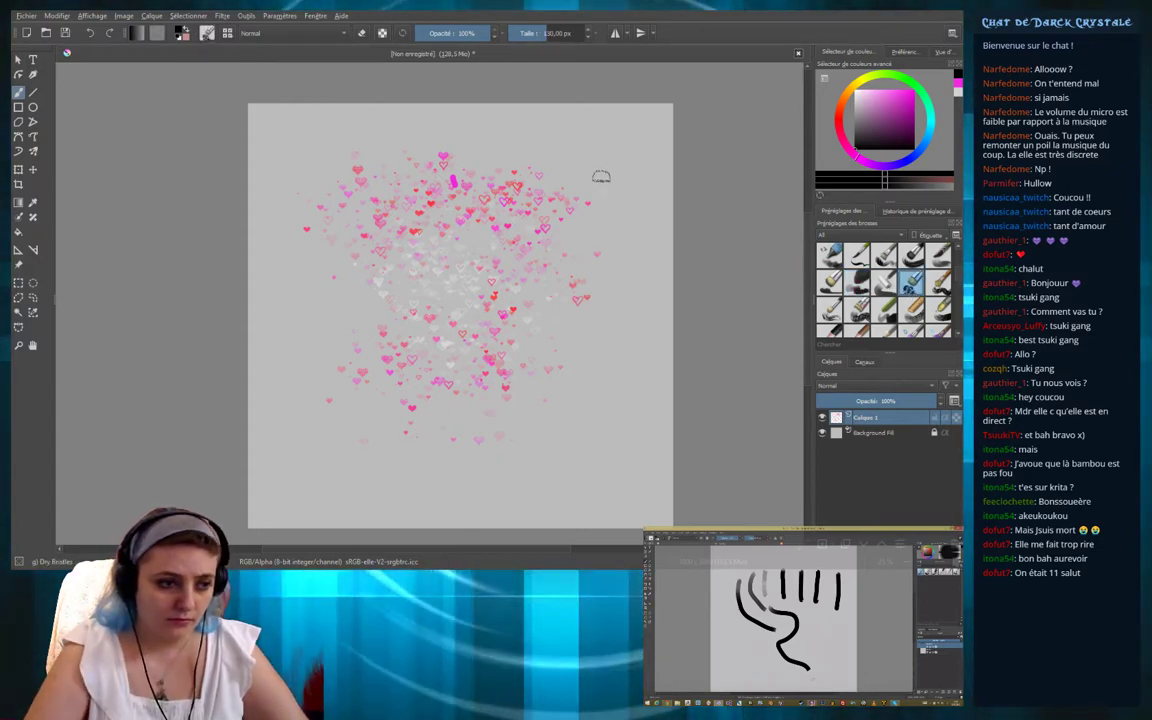
{"action": "left_click_drag", "start_coordinate": [598, 165], "coordinate": [620, 228]}
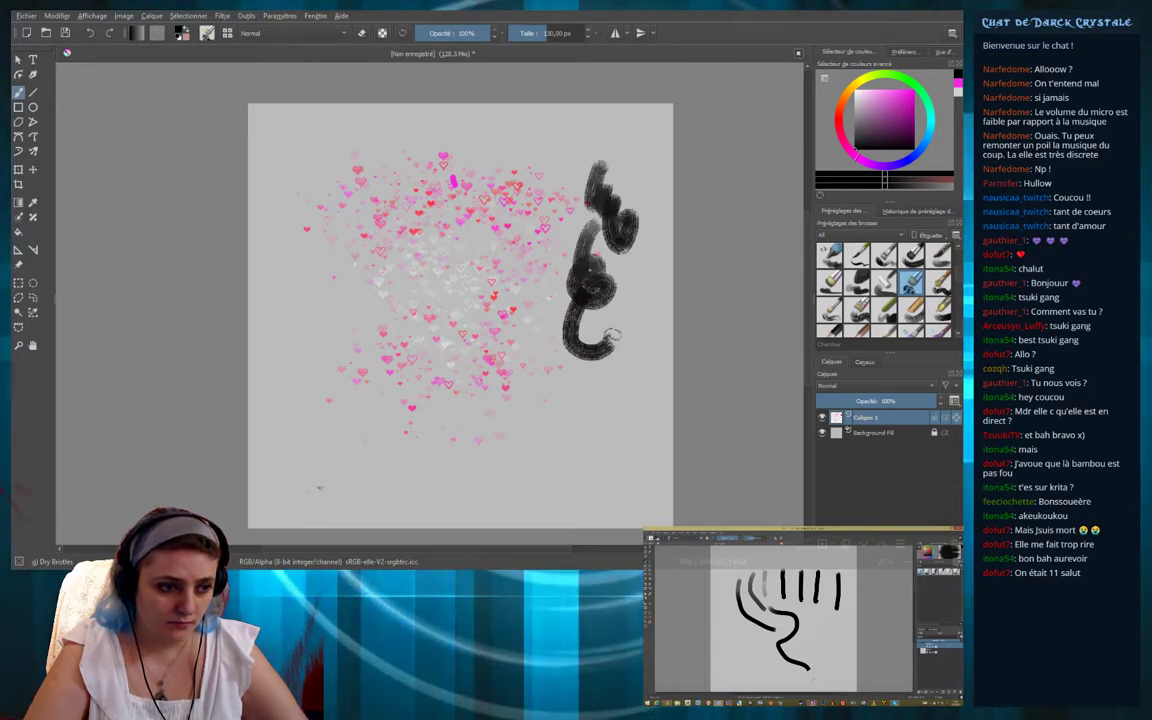
{"action": "left_click_drag", "start_coordinate": [585, 268], "coordinate": [596, 355]}
{"action": "key", "text": "ctrl+z"}
{"action": "scroll", "coordinate": [855, 300], "scroll_direction": "down", "scroll_amount": 2}
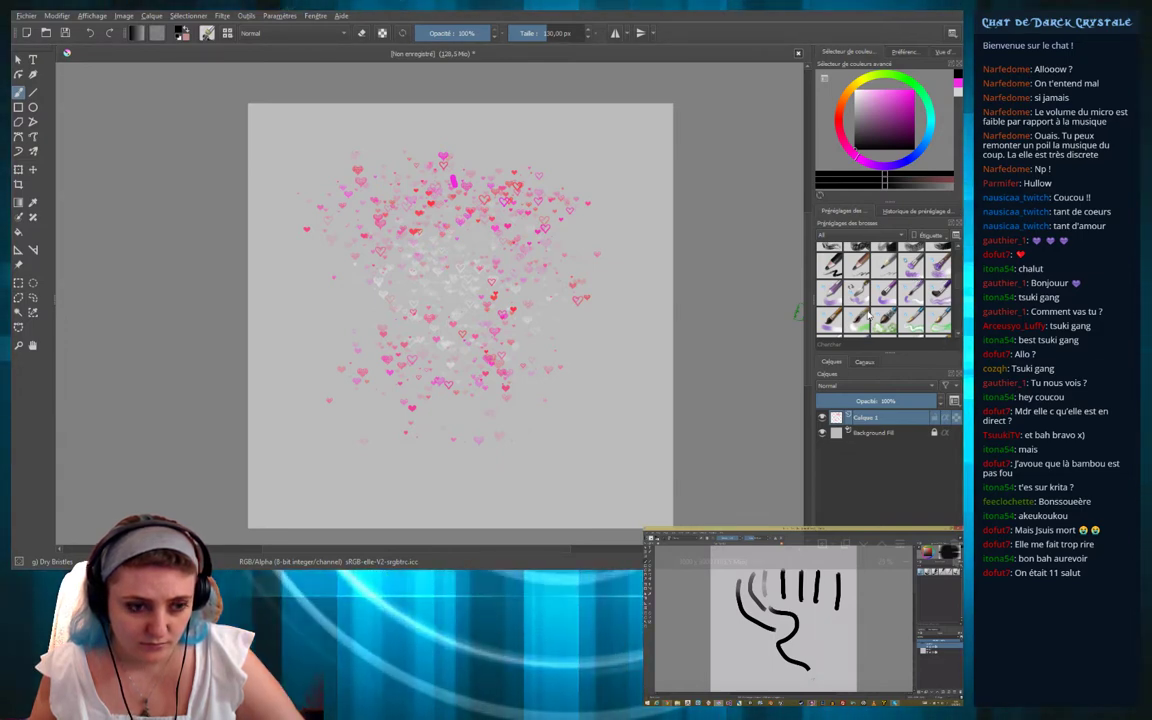
Paint grey watercolour strokes at upper right, then undo them
{"action": "scroll", "coordinate": [869, 316], "scroll_direction": "down", "scroll_amount": 3}
{"action": "left_click", "coordinate": [885, 252]}
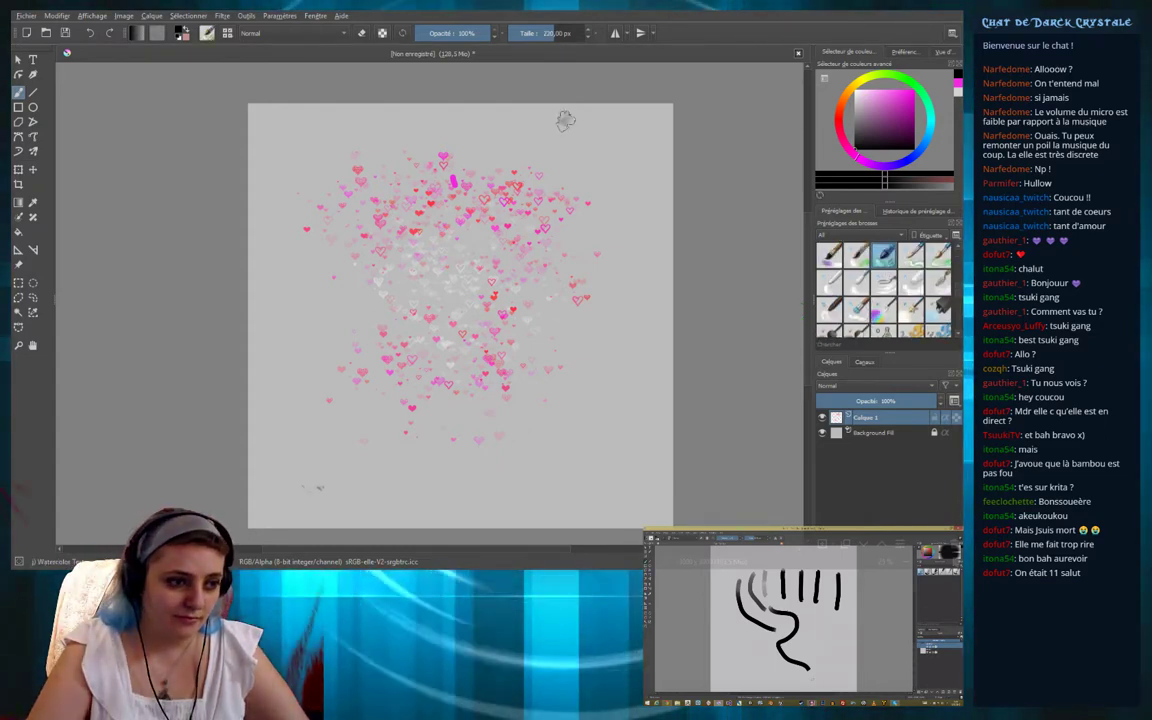
{"action": "left_click_drag", "start_coordinate": [614, 163], "coordinate": [556, 128]}
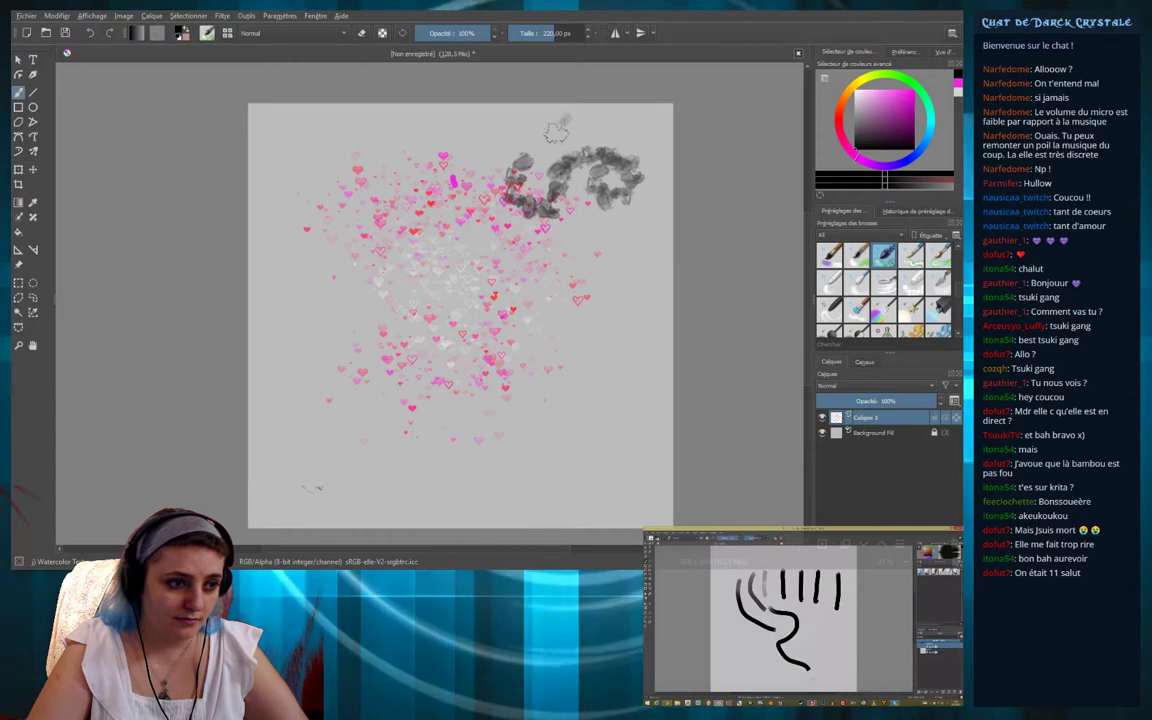
{"action": "key", "text": "ctrl+z"}
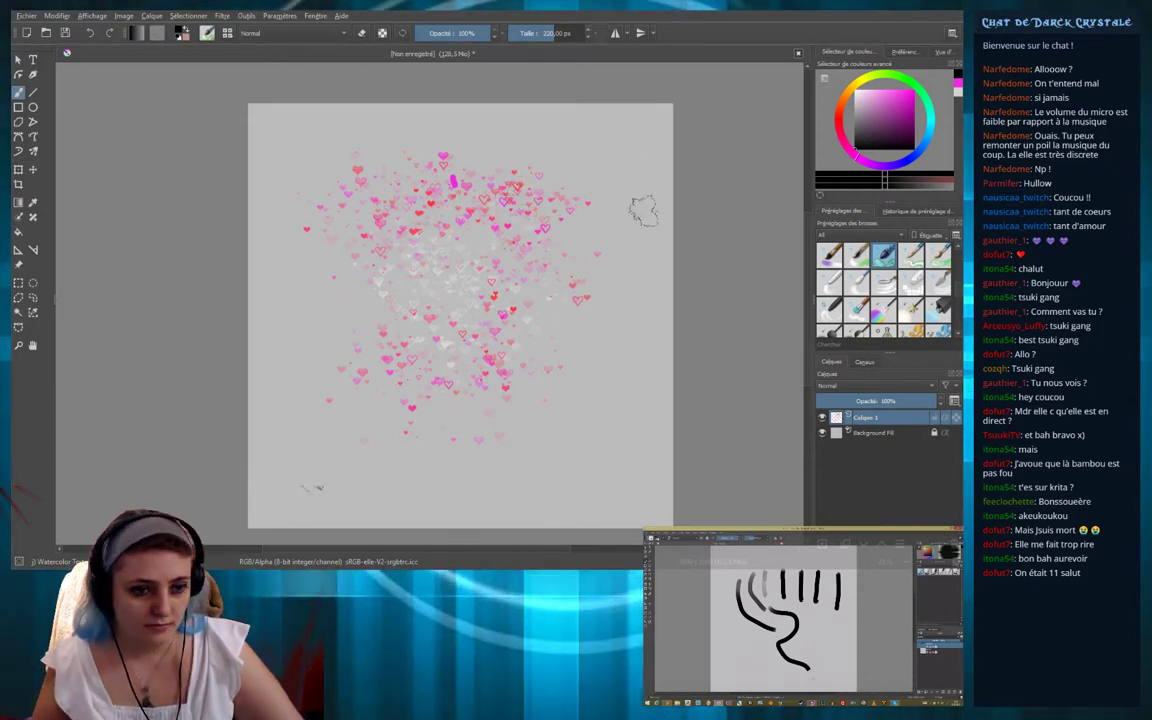
Stamp test squares with a 20 px preset, undo/redo them, then enlarge brush to 222 px
{"action": "left_click", "coordinate": [910, 283]}
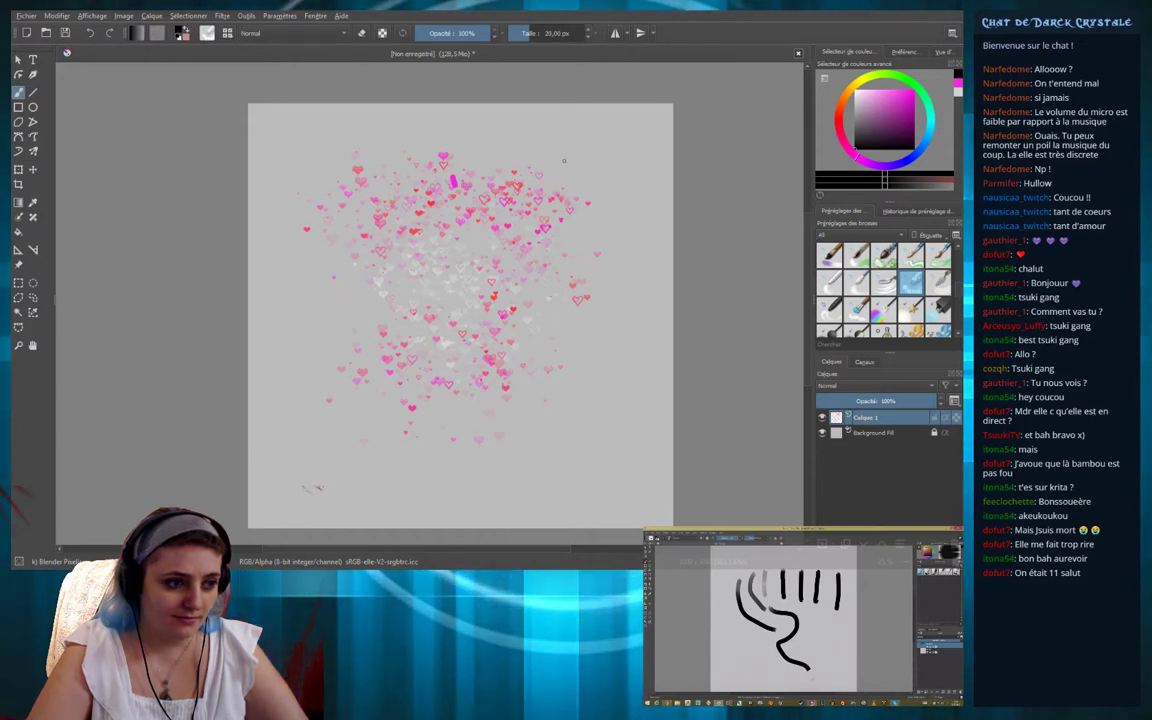
{"action": "left_click", "coordinate": [619, 242]}
{"action": "key", "text": "ctrl+z"}
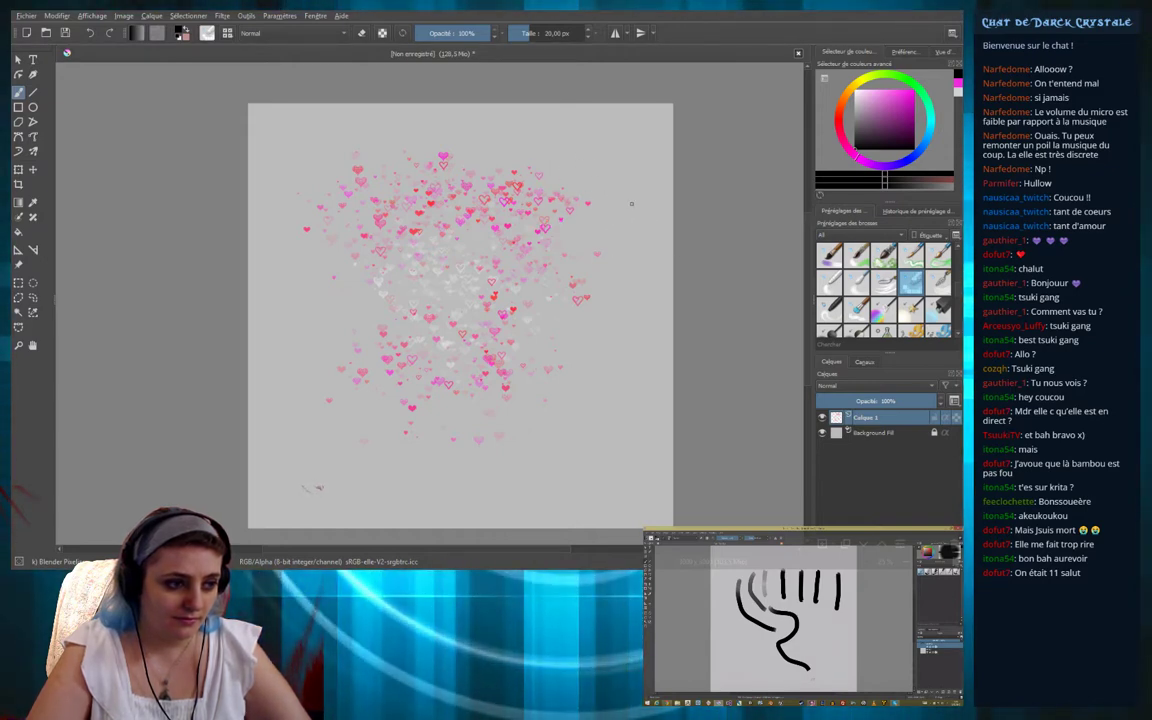
{"action": "left_click", "coordinate": [625, 205]}
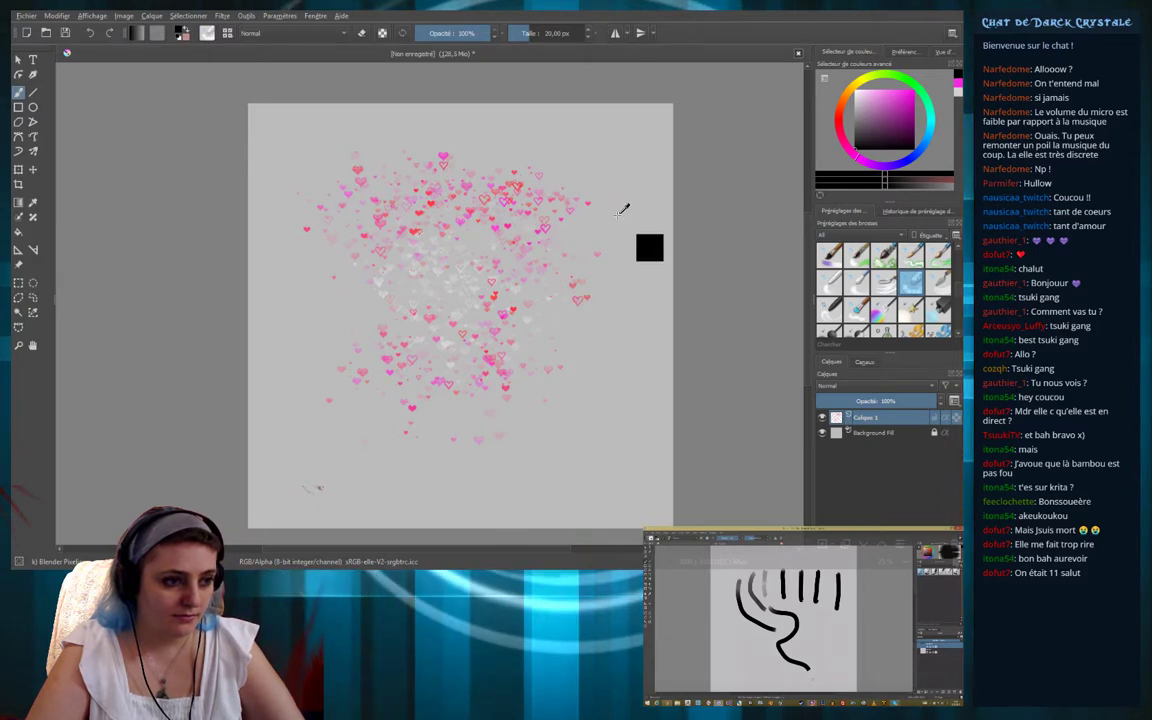
{"action": "key", "text": "ctrl+z"}
{"action": "key", "text": "ctrl+z"}
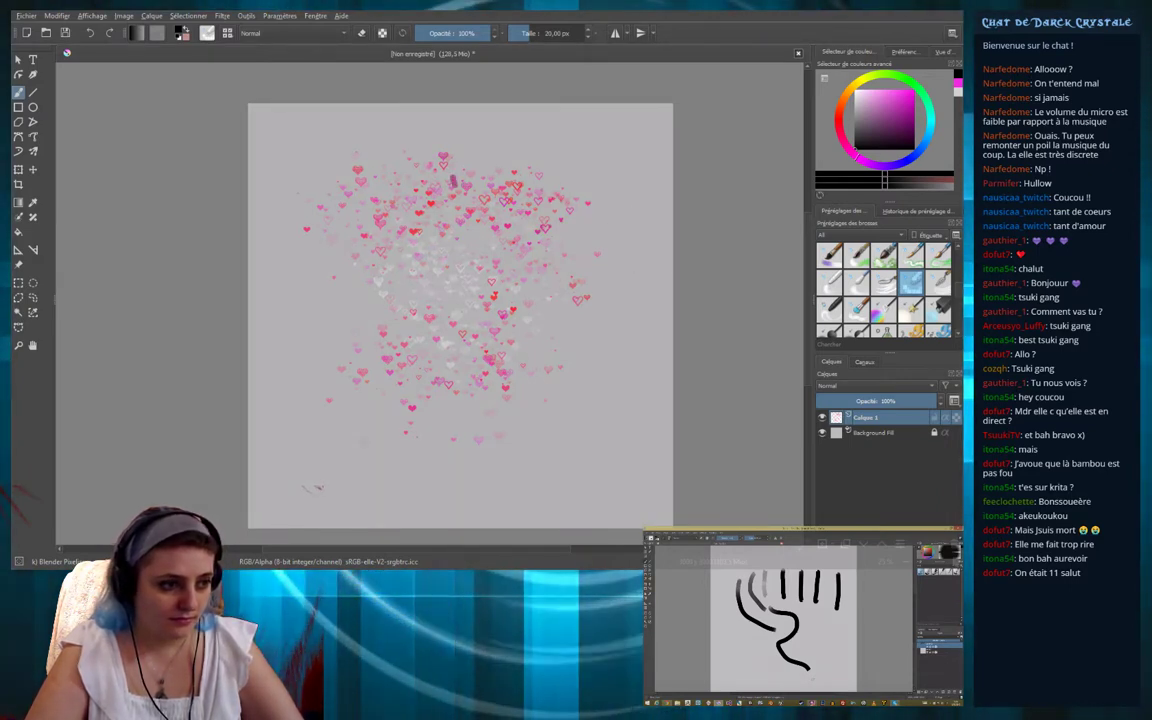
{"action": "key", "text": "ctrl+shift+z"}
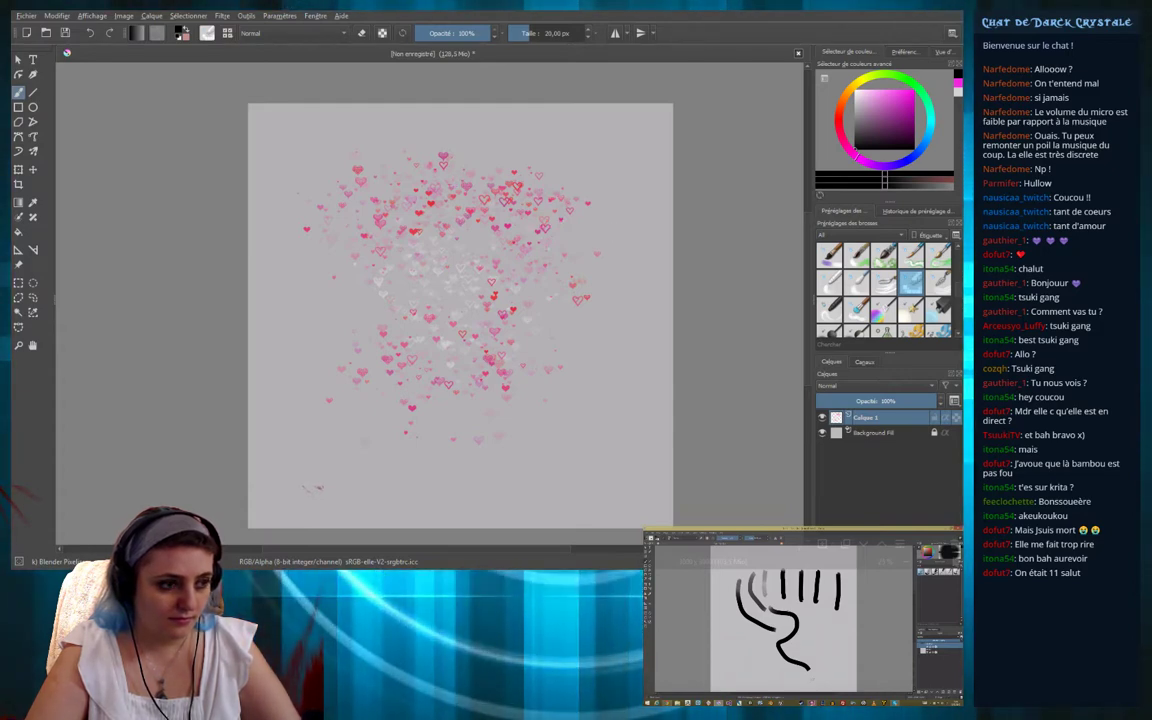
{"action": "key", "text": "ctrl+z"}
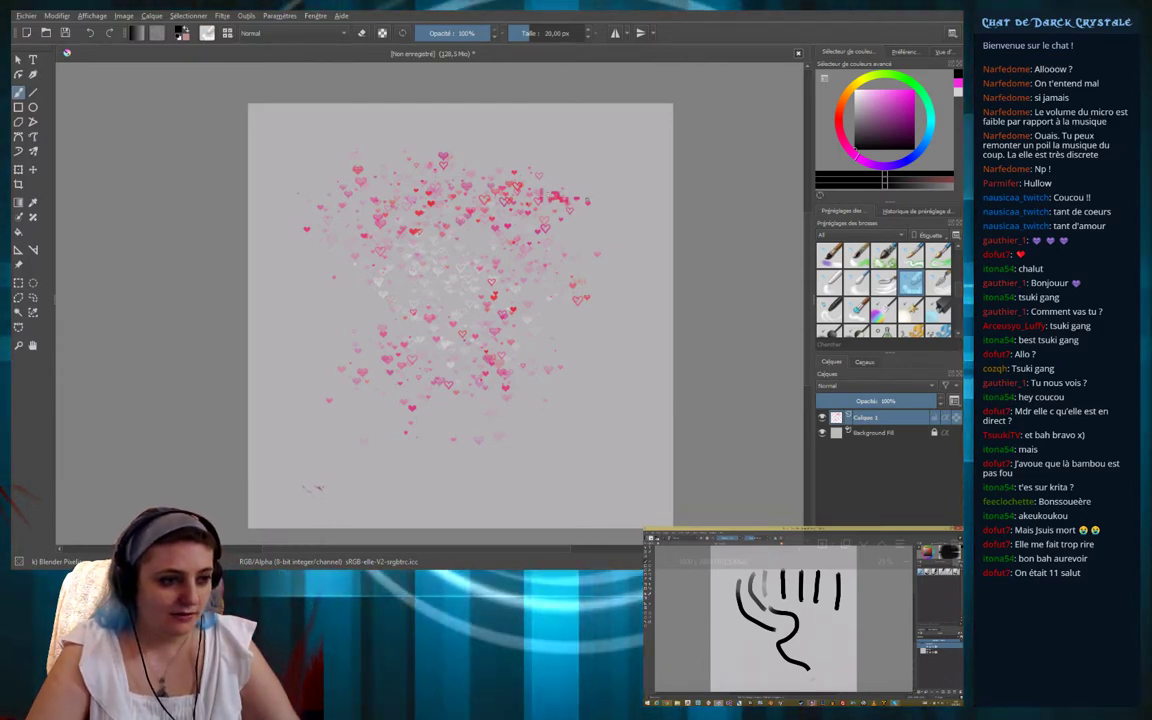
{"action": "key", "text": "bracketright"}
{"action": "key", "text": "bracketright"}
{"action": "key", "text": "bracketright"}
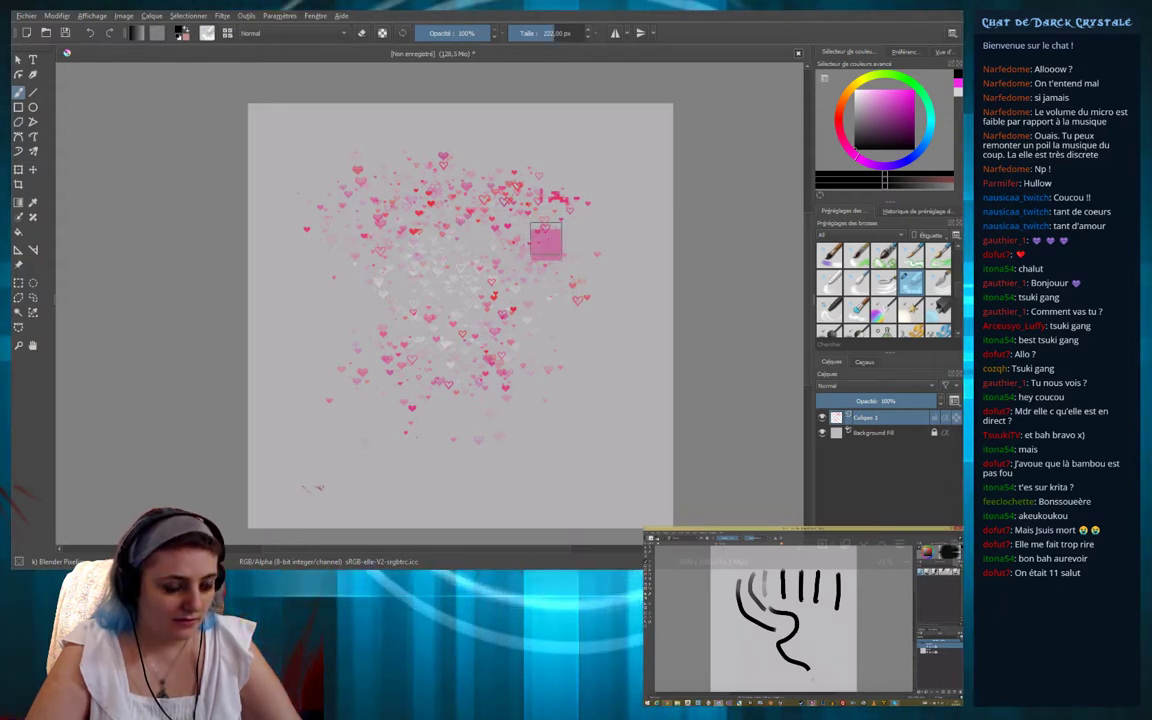
{"action": "left_click", "coordinate": [545, 241]}
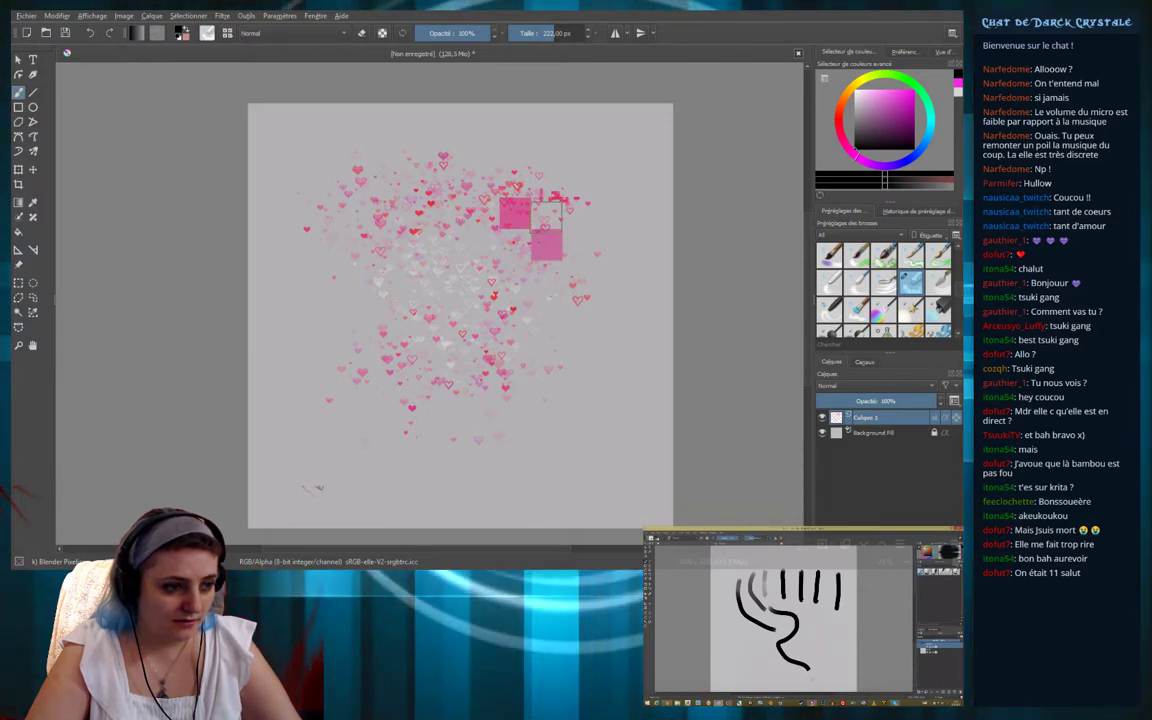
{"action": "left_click", "coordinate": [515, 244]}
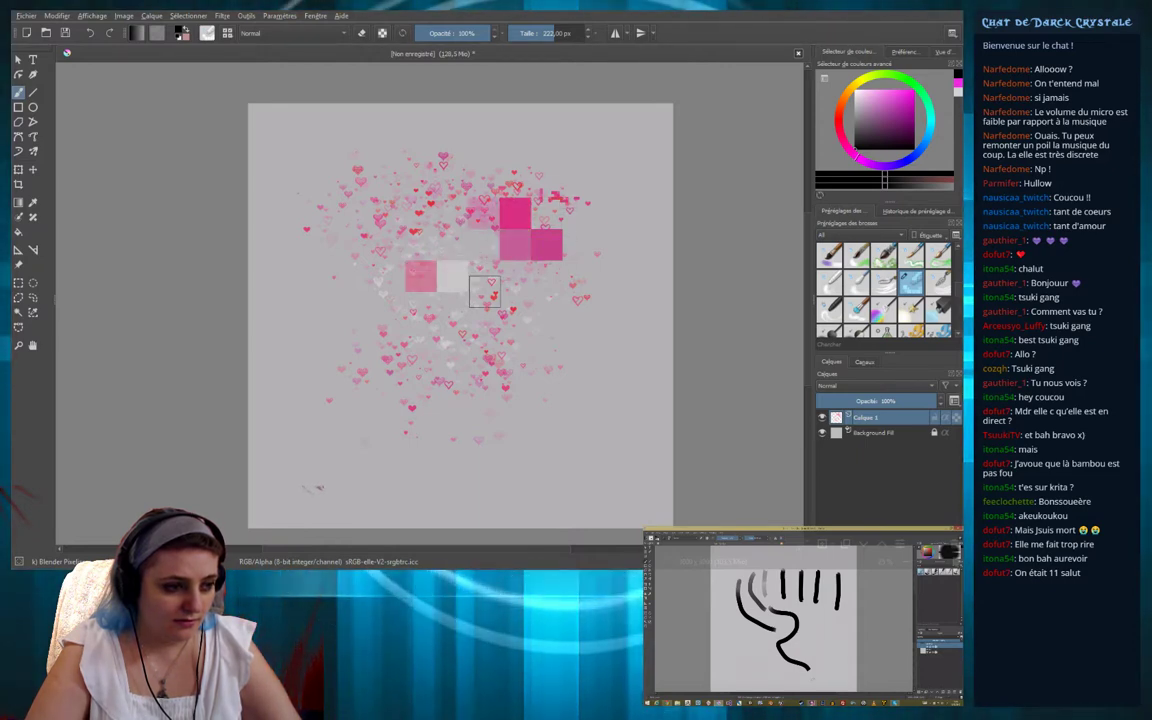
{"action": "left_click", "coordinate": [515, 307]}
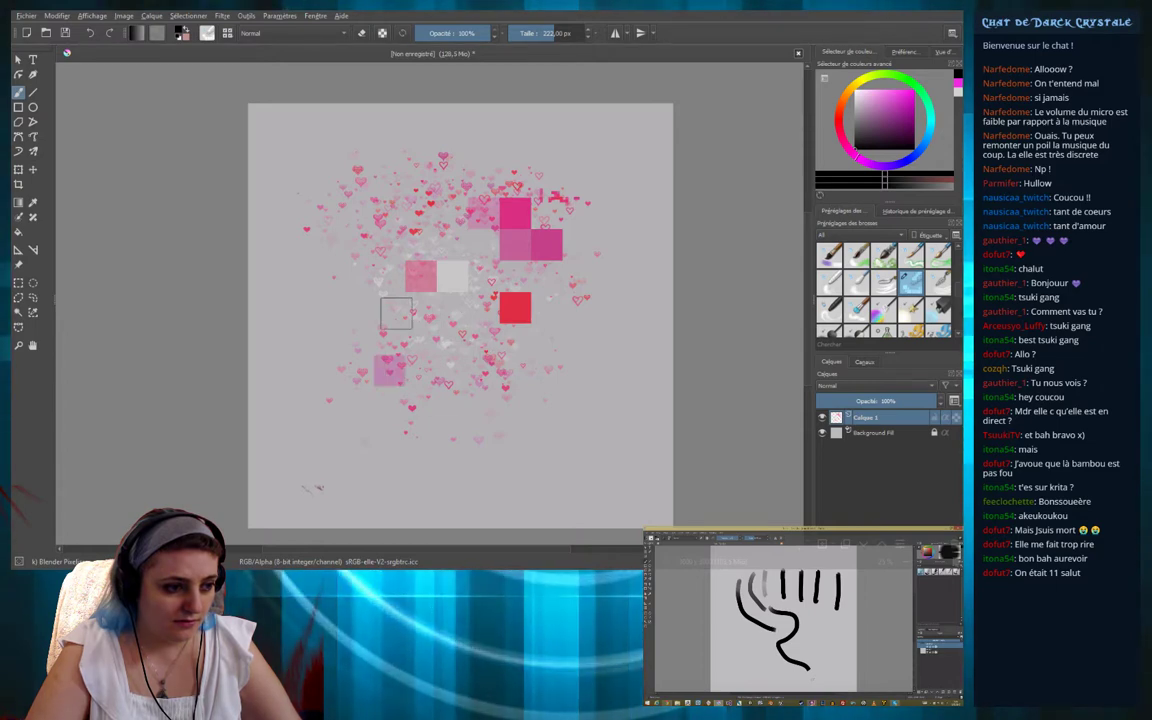
{"action": "left_click", "coordinate": [390, 308]}
{"action": "left_click", "coordinate": [358, 272]}
{"action": "left_click", "coordinate": [358, 181]}
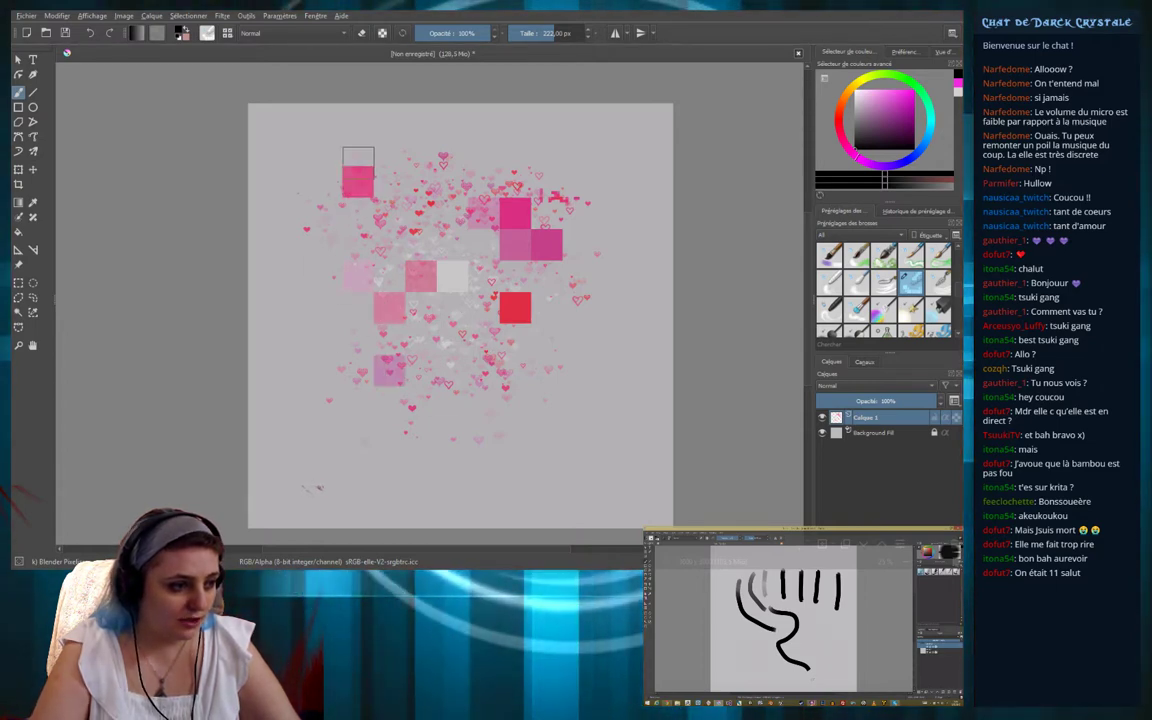
{"action": "left_click", "coordinate": [506, 268]}
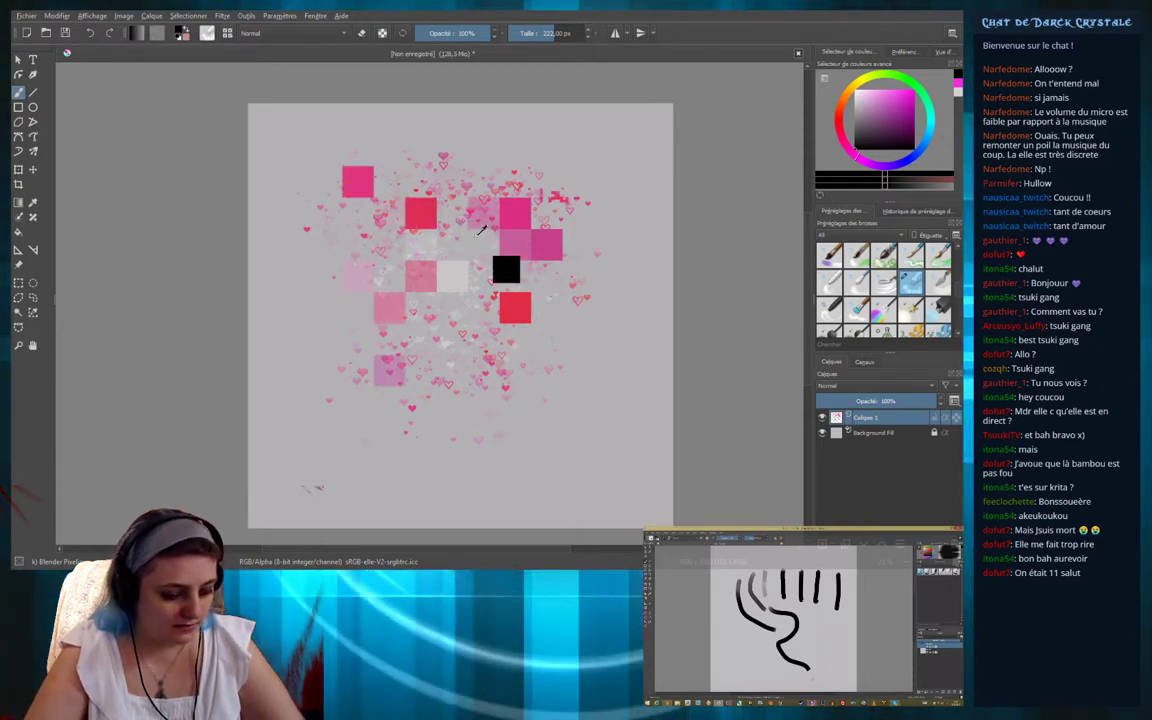
{"action": "key", "text": "ctrl+z"}
{"action": "key", "text": "ctrl+z"}
{"action": "key", "text": "ctrl+z"}
{"action": "key", "text": "ctrl+z"}
{"action": "key", "text": "ctrl+z"}
{"action": "key", "text": "ctrl+z"}
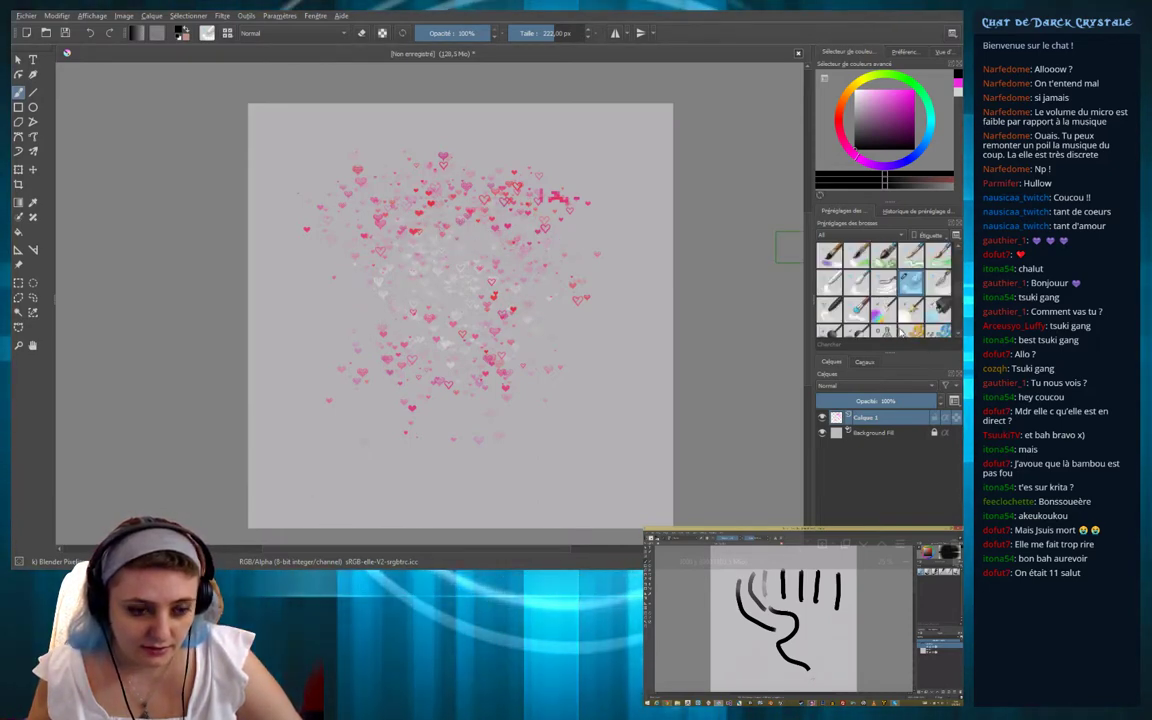
{"action": "scroll", "coordinate": [937, 315], "scroll_direction": "down", "scroll_amount": 3}
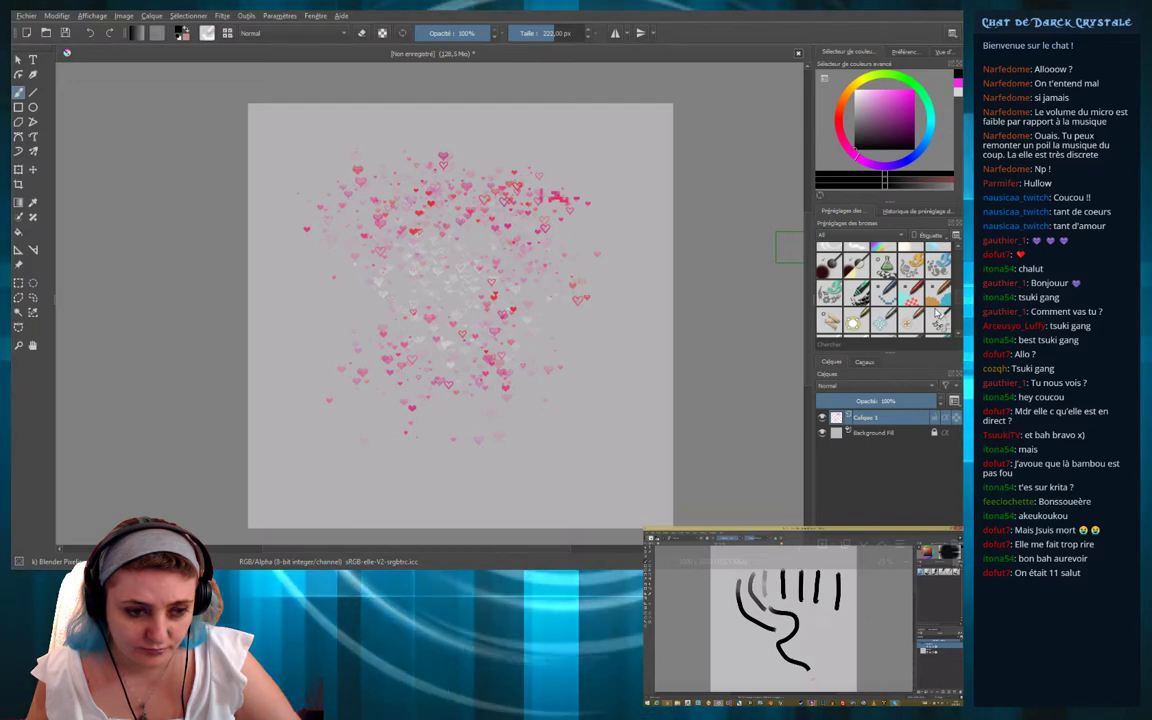
Draw dark test strokes with the Shapes Square preset, then undo them and redo one
{"action": "left_click", "coordinate": [857, 292]}
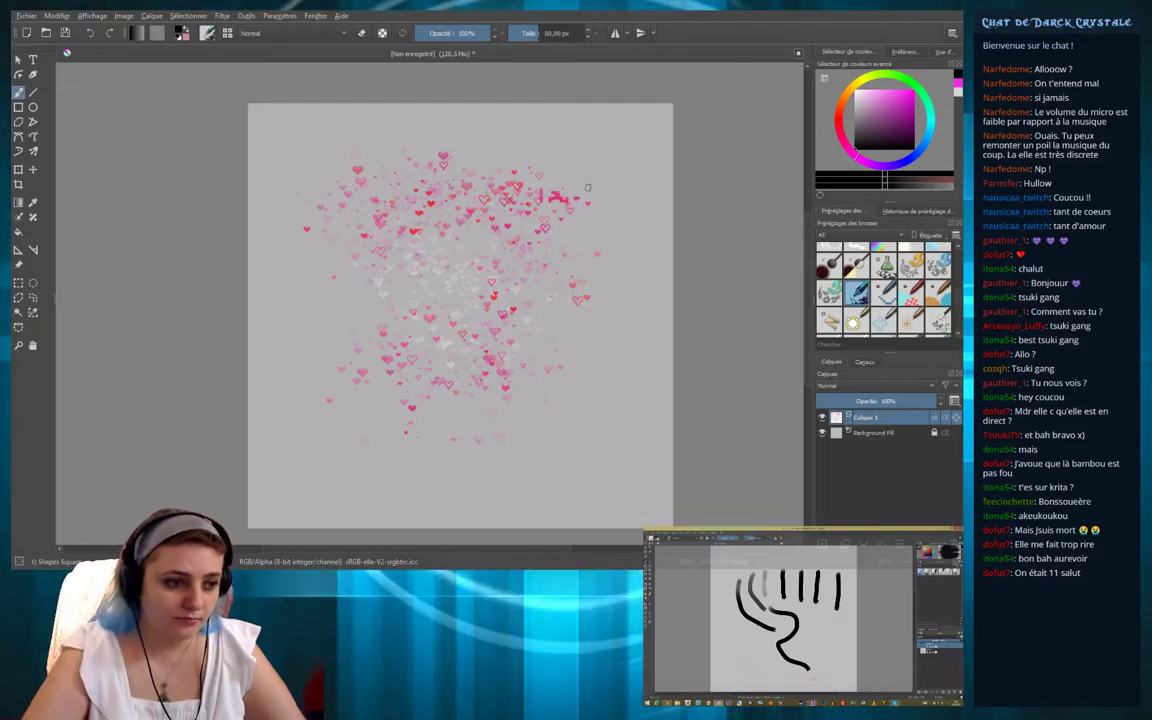
{"action": "left_click_drag", "start_coordinate": [586, 147], "coordinate": [614, 191]}
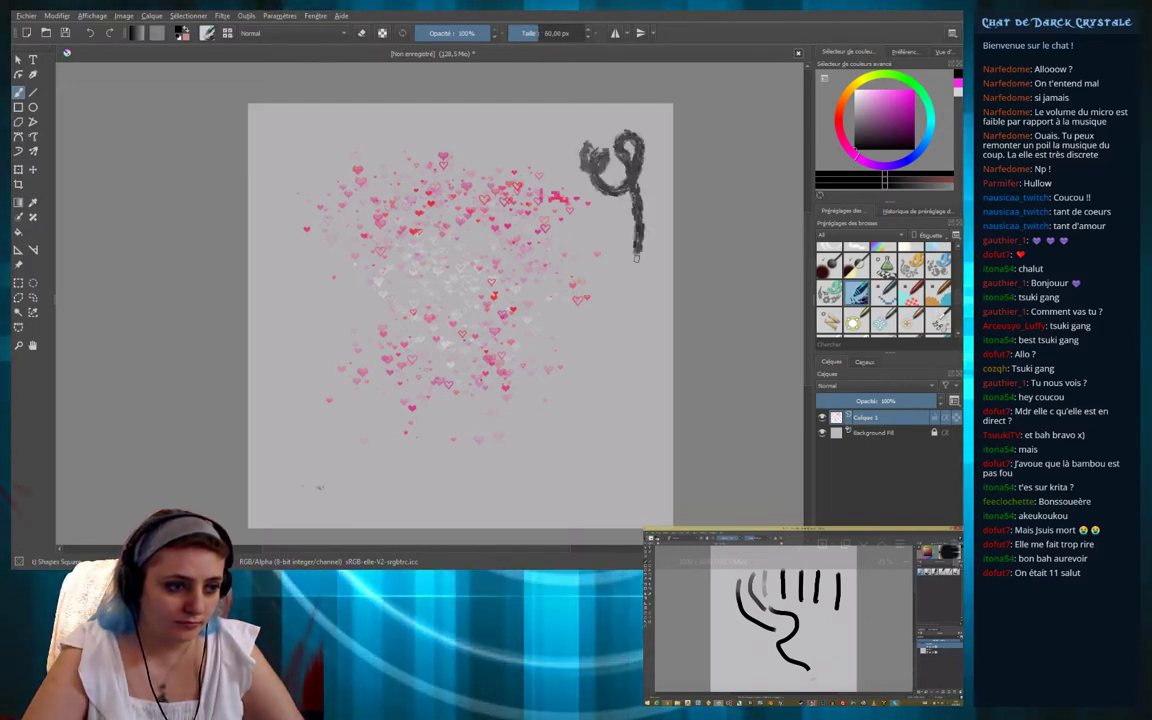
{"action": "mouse_move", "coordinate": [636, 257]}
{"action": "left_mouse_down"}
{"action": "mouse_move", "coordinate": [640, 334]}
{"action": "mouse_move", "coordinate": [590, 350]}
{"action": "left_mouse_up"}
{"action": "left_click_drag", "start_coordinate": [615, 412], "coordinate": [588, 432]}
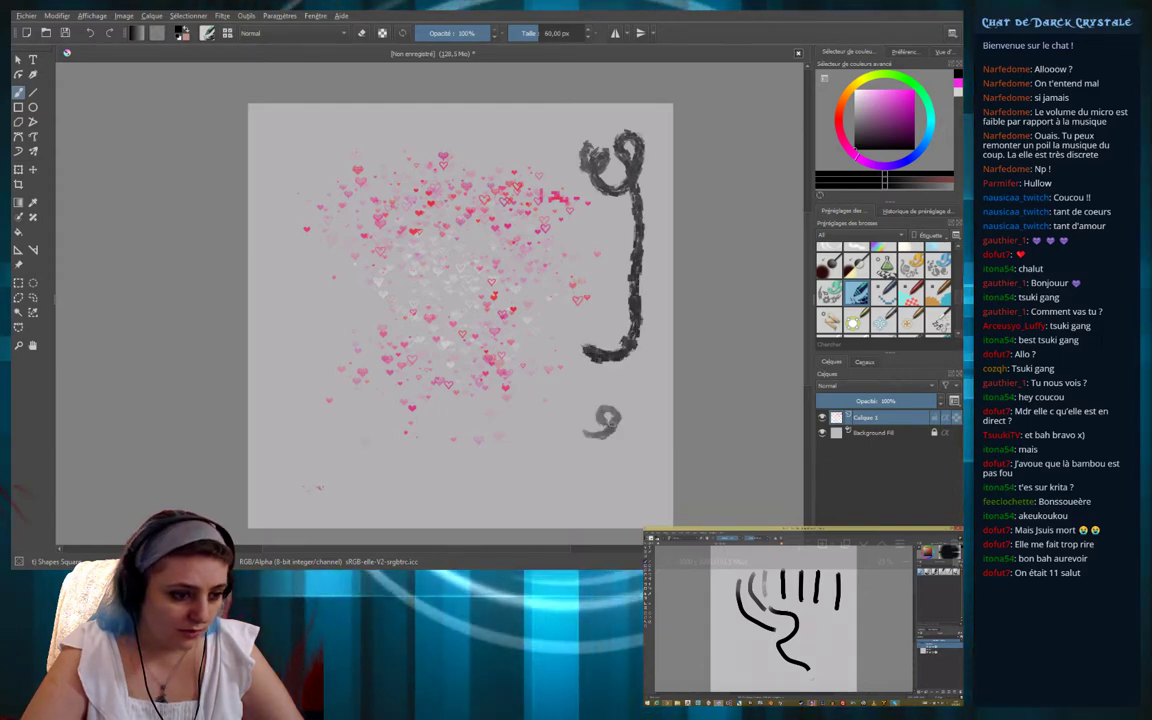
{"action": "mouse_move", "coordinate": [650, 395]}
{"action": "left_mouse_down"}
{"action": "mouse_move", "coordinate": [463, 458]}
{"action": "mouse_move", "coordinate": [505, 392]}
{"action": "left_mouse_up"}
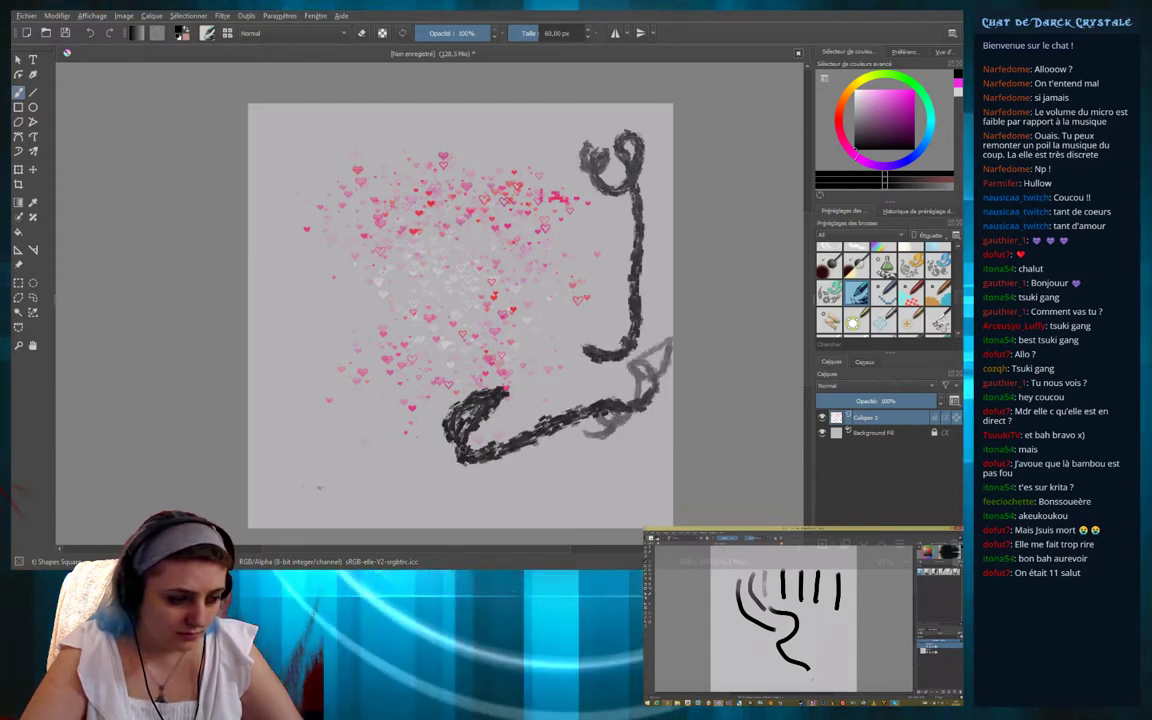
{"action": "key", "text": "ctrl+z"}
{"action": "key", "text": "ctrl+z"}
{"action": "key", "text": "ctrl+z"}
{"action": "key", "text": "ctrl+z"}
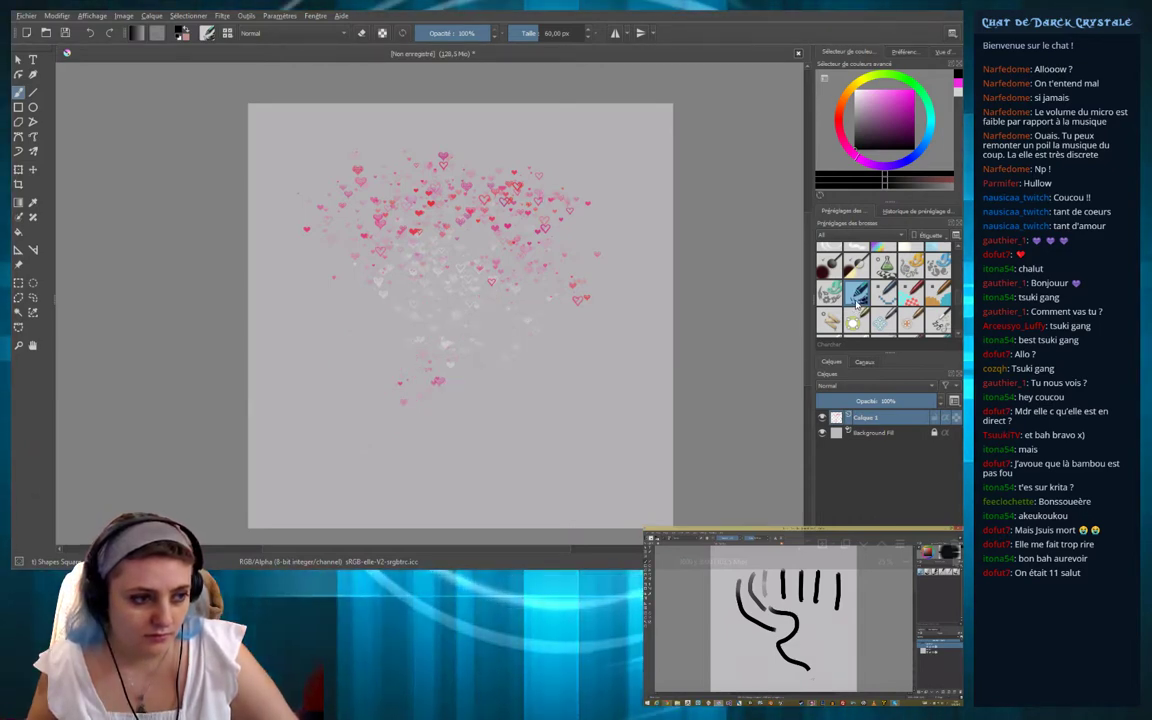
{"action": "key", "text": "ctrl+z"}
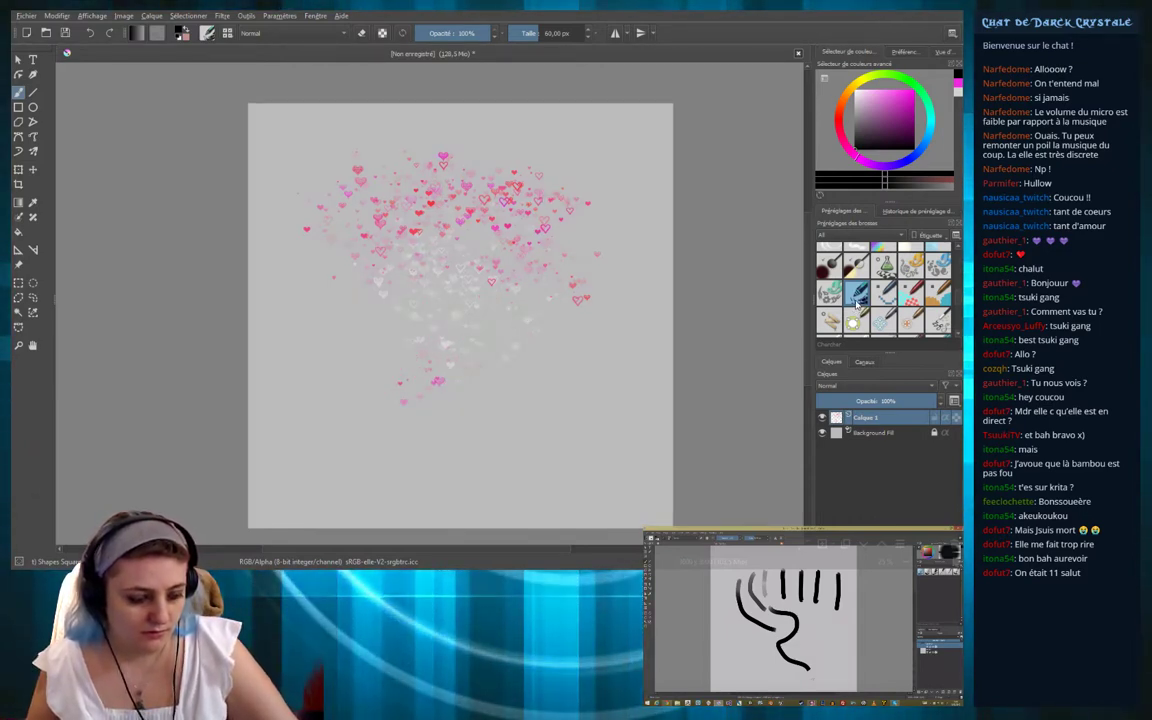
{"action": "key", "text": "ctrl+shift+z"}
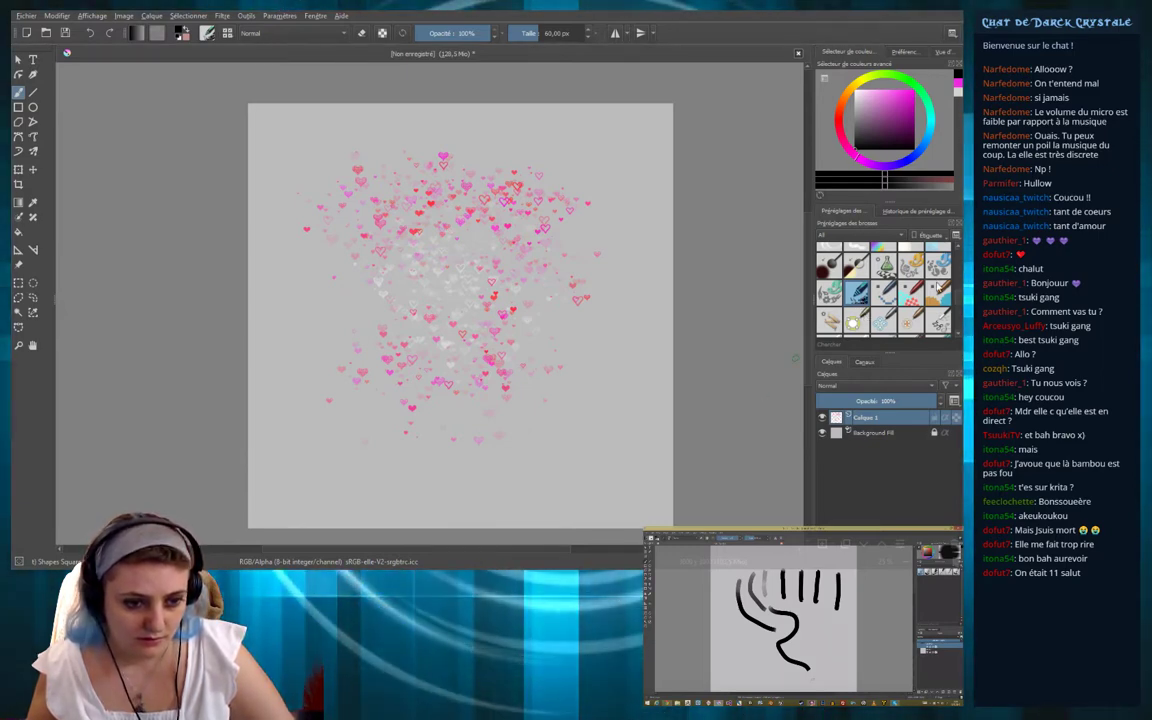
Draw black looping test lines with a thin Sketching preset, then undo them
{"action": "scroll", "coordinate": [941, 322], "scroll_direction": "down", "scroll_amount": 3}
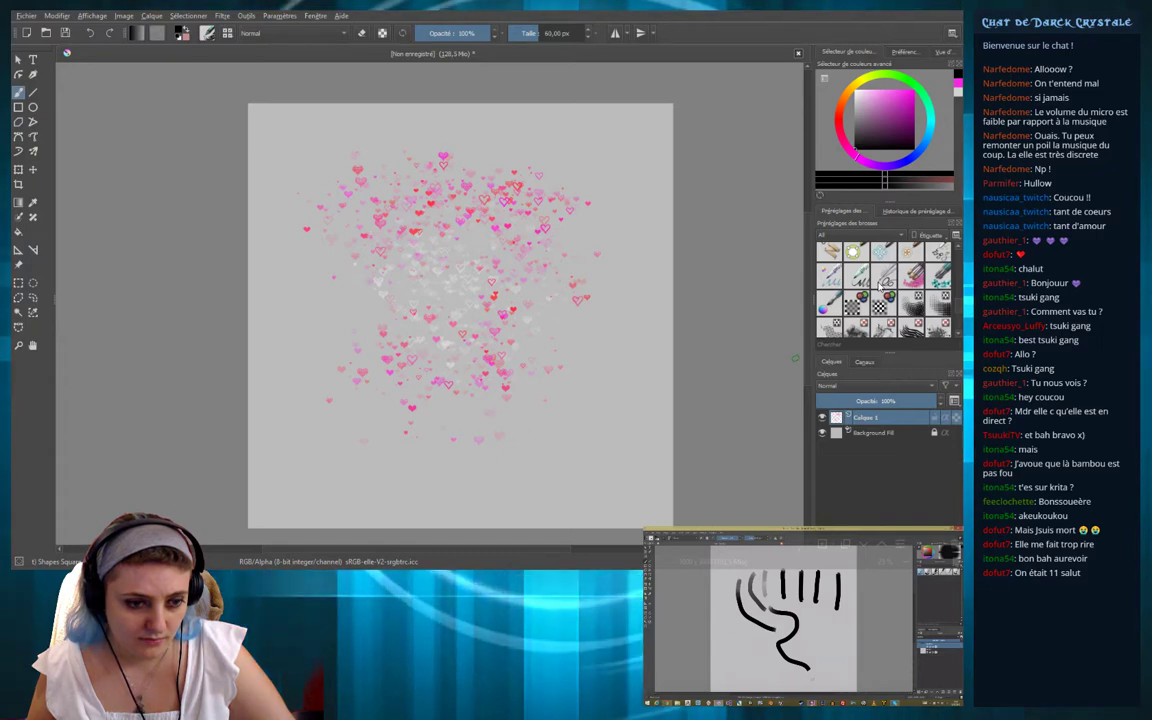
{"action": "left_click", "coordinate": [884, 279]}
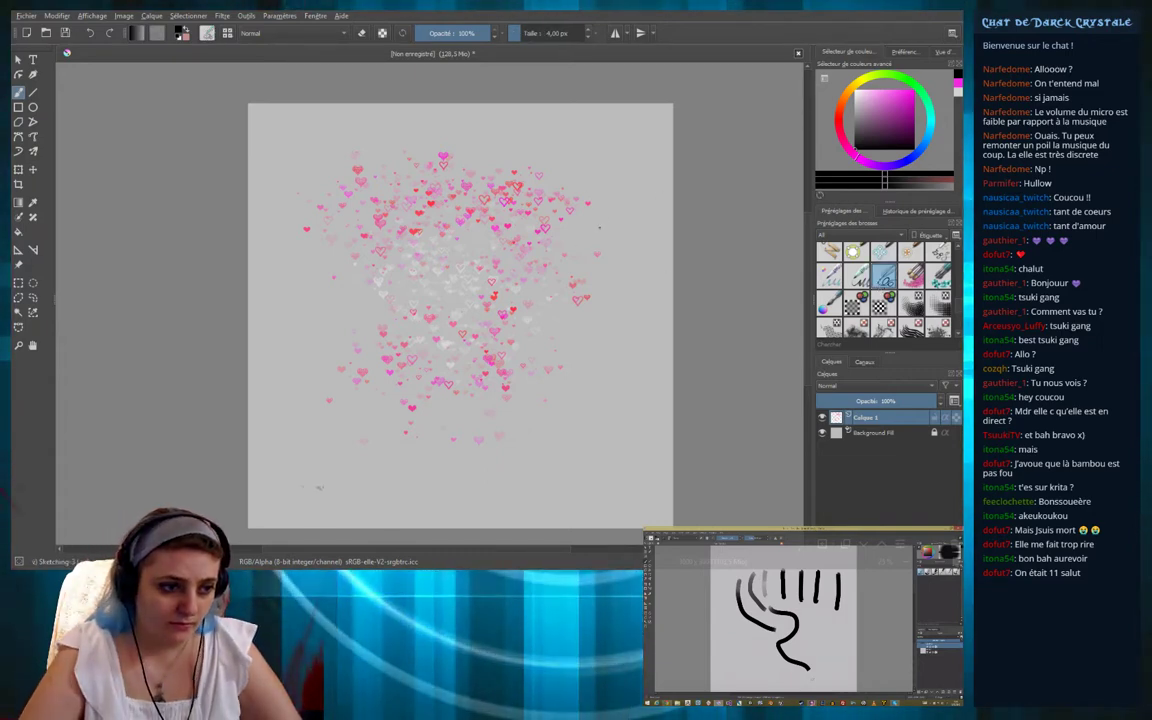
{"action": "mouse_move", "coordinate": [607, 231]}
{"action": "left_mouse_down"}
{"action": "mouse_move", "coordinate": [570, 330]}
{"action": "mouse_move", "coordinate": [630, 440]}
{"action": "mouse_move", "coordinate": [592, 435]}
{"action": "left_mouse_up"}
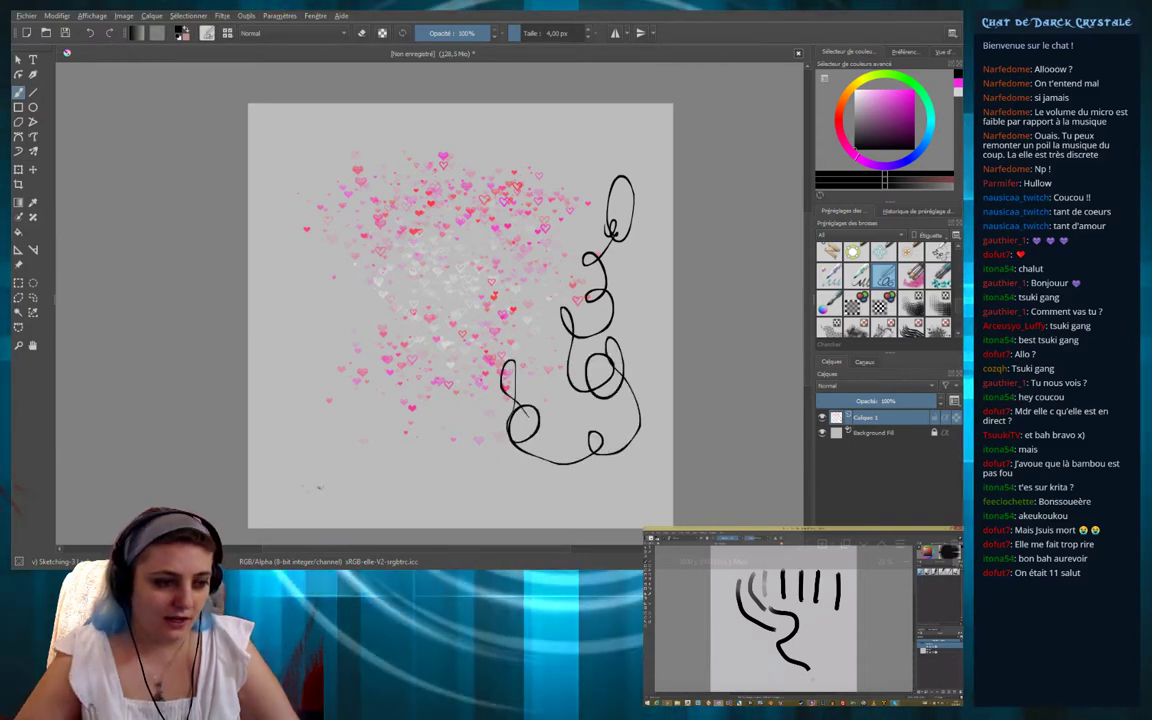
{"action": "mouse_move", "coordinate": [507, 362]}
{"action": "left_mouse_down"}
{"action": "mouse_move", "coordinate": [504, 395]}
{"action": "mouse_move", "coordinate": [535, 420]}
{"action": "left_mouse_up"}
{"action": "key", "text": "ctrl+z"}
{"action": "key", "text": "ctrl+z"}
{"action": "key", "text": "ctrl+z"}
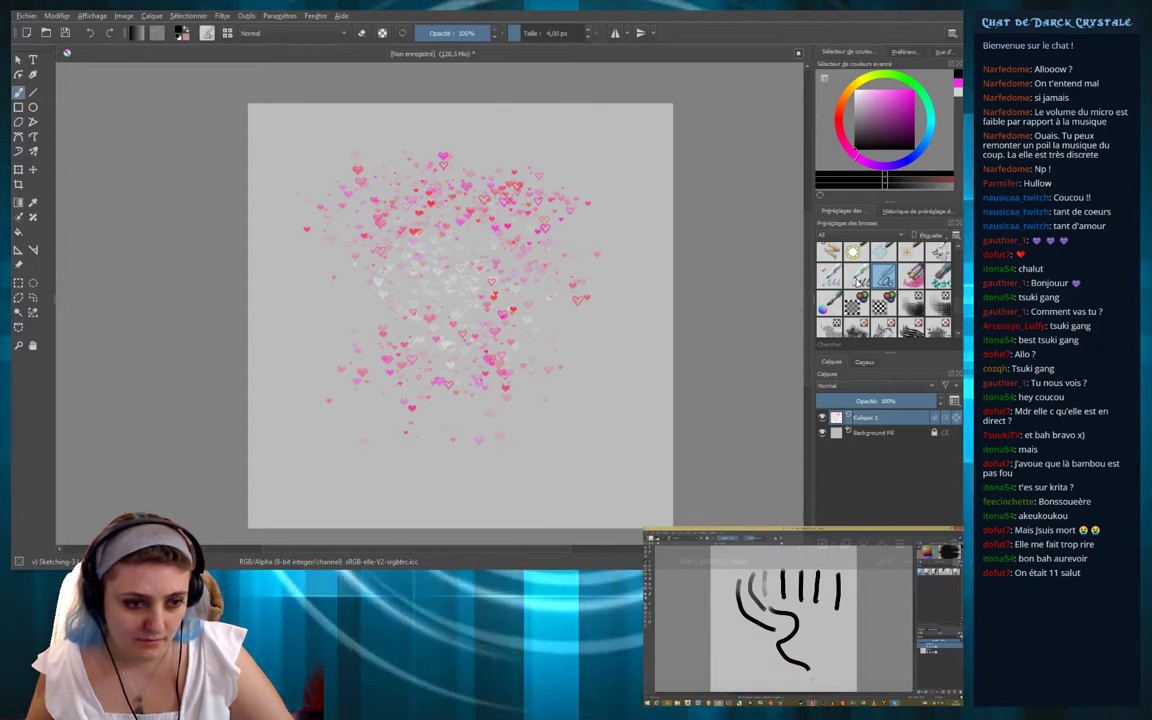
Test a 60 px Sketching preset with thin loops and marks, undoing each
{"action": "left_click", "coordinate": [857, 280]}
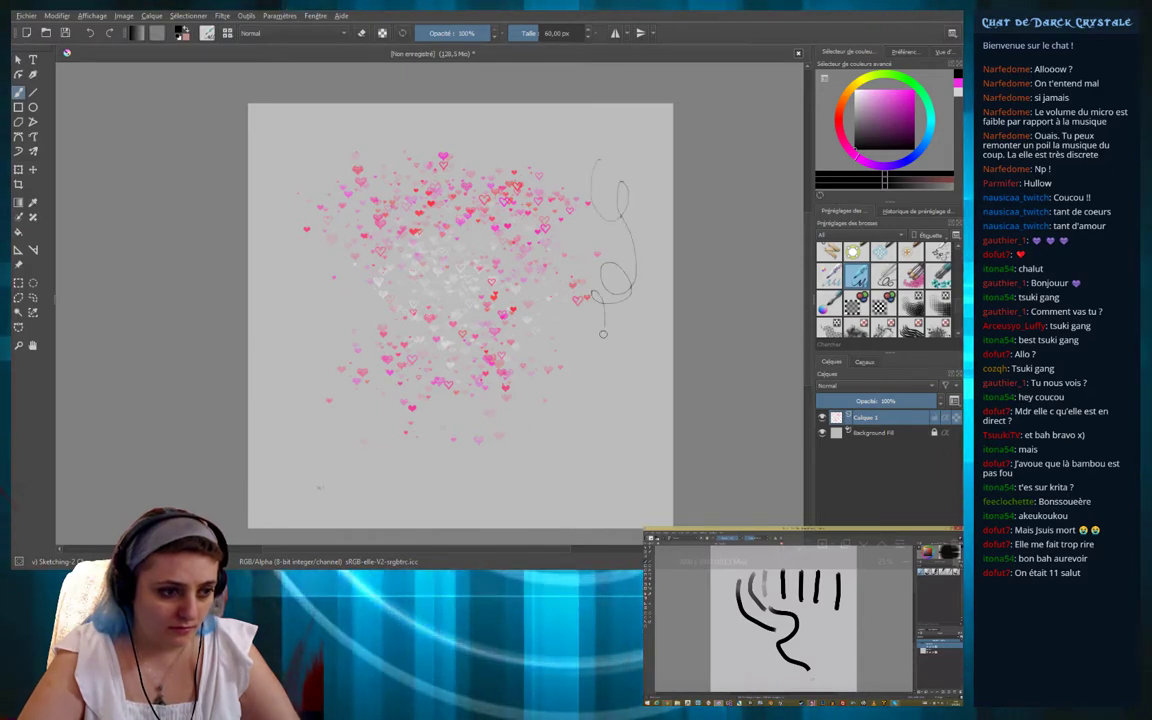
{"action": "mouse_move", "coordinate": [603, 333]}
{"action": "left_mouse_down"}
{"action": "mouse_move", "coordinate": [617, 362]}
{"action": "mouse_move", "coordinate": [572, 424]}
{"action": "left_mouse_up"}
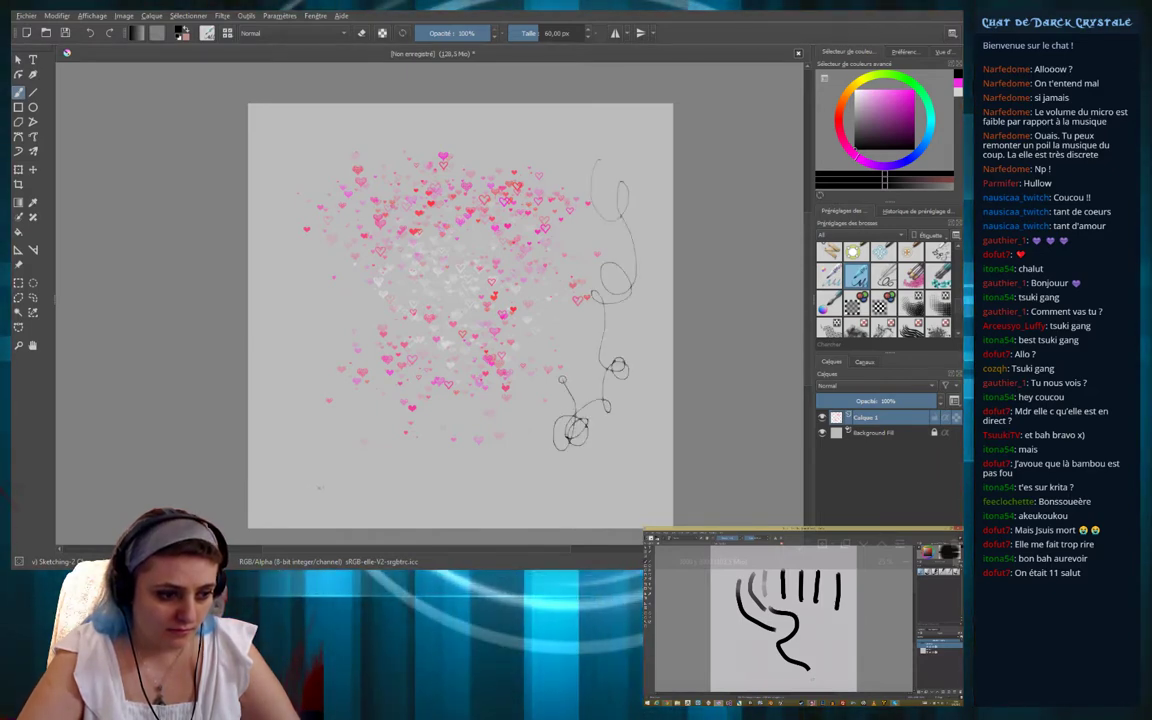
{"action": "left_click_drag", "start_coordinate": [605, 300], "coordinate": [640, 333]}
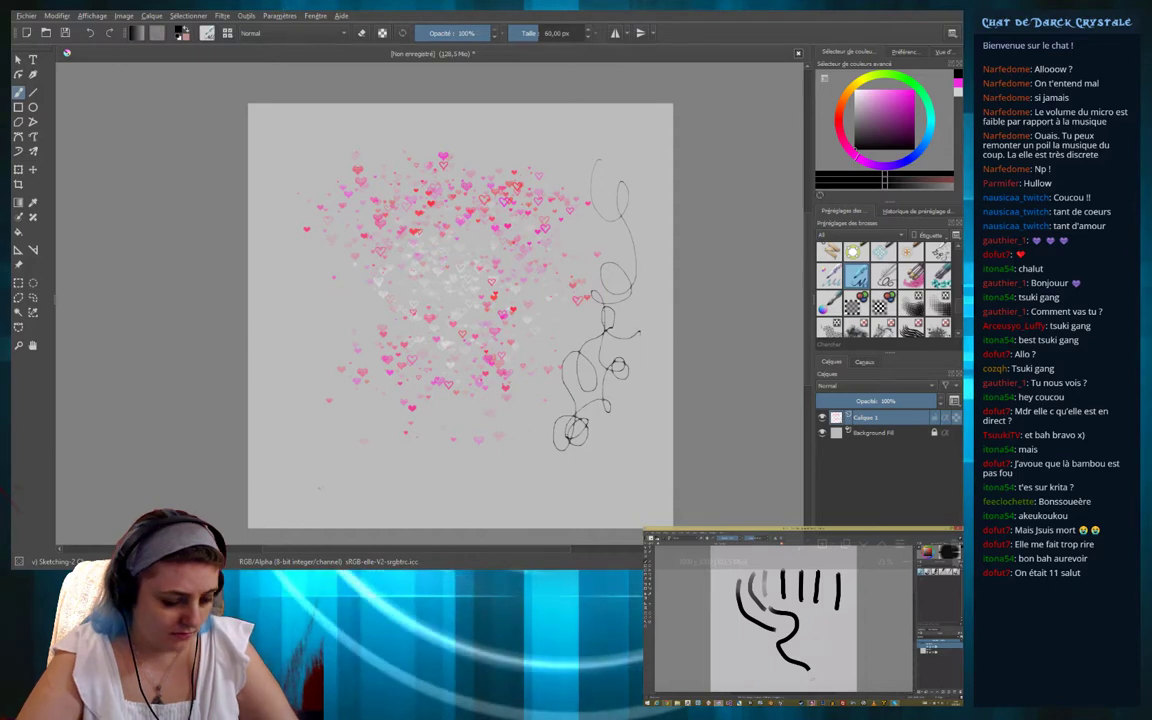
{"action": "key", "text": "ctrl+z"}
{"action": "key", "text": "ctrl+z"}
{"action": "key", "text": "ctrl+z"}
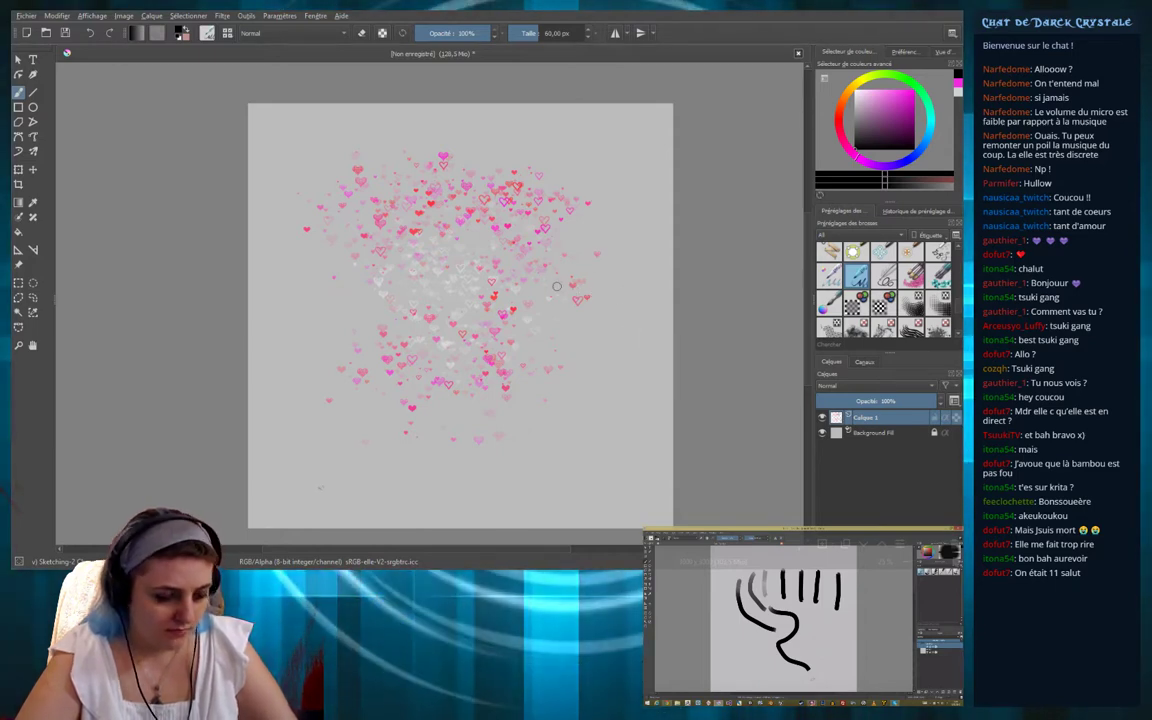
{"action": "left_click_drag", "start_coordinate": [548, 282], "coordinate": [624, 296]}
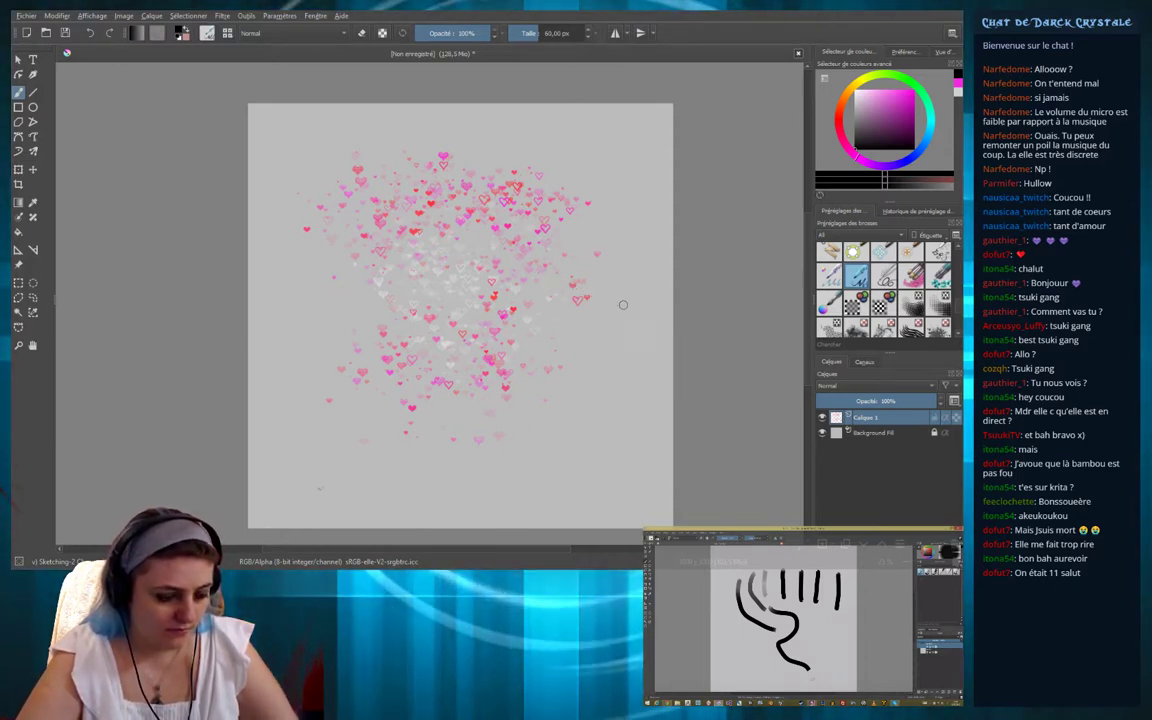
{"action": "left_click_drag", "start_coordinate": [586, 257], "coordinate": [603, 263]}
{"action": "key", "text": "ctrl+z"}
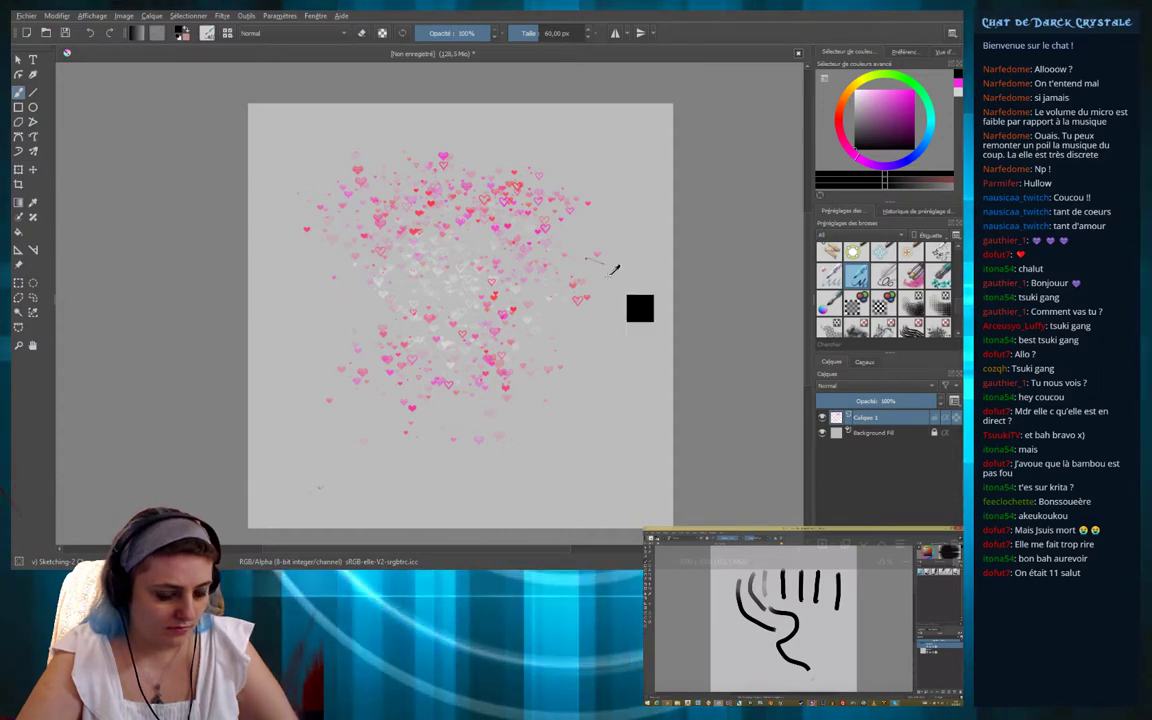
{"action": "key", "text": "bracketright"}
{"action": "key", "text": "bracketright"}
{"action": "key", "text": "bracketright"}
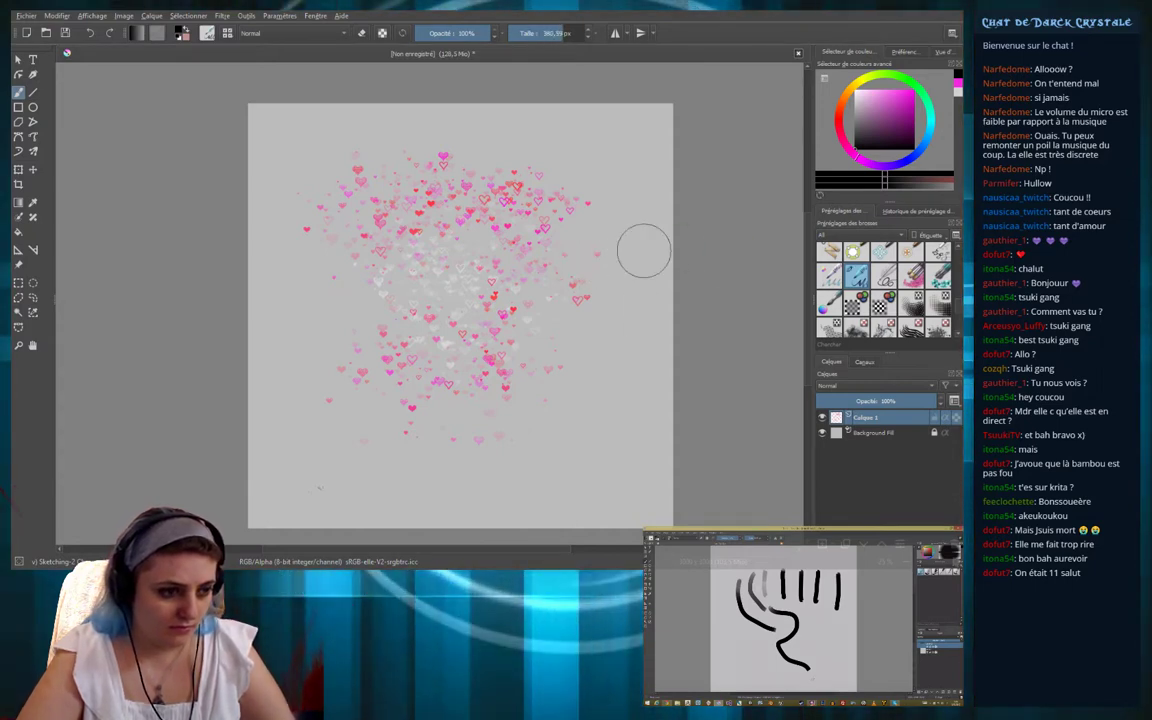
{"action": "mouse_move", "coordinate": [581, 262]}
{"action": "left_mouse_down"}
{"action": "mouse_move", "coordinate": [597, 278]}
{"action": "mouse_move", "coordinate": [547, 336]}
{"action": "left_mouse_up"}
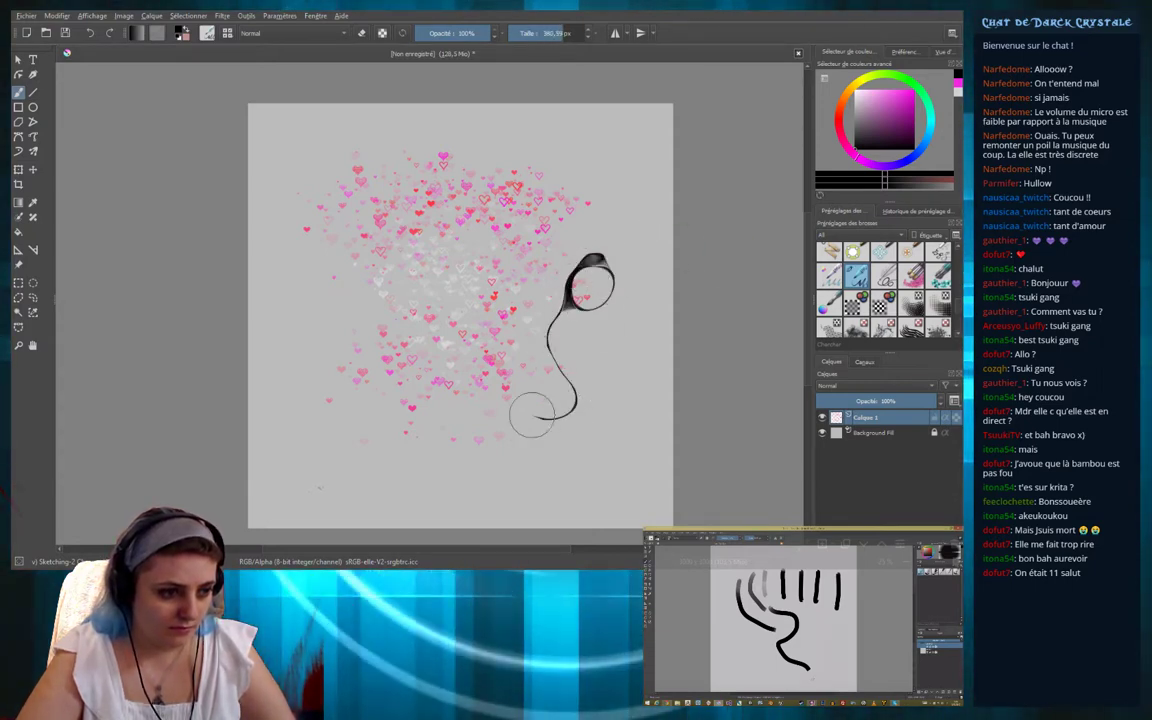
{"action": "left_click_drag", "start_coordinate": [531, 413], "coordinate": [567, 352]}
{"action": "mouse_move", "coordinate": [584, 296]}
{"action": "left_mouse_down"}
{"action": "mouse_move", "coordinate": [590, 272]}
{"action": "mouse_move", "coordinate": [638, 345]}
{"action": "mouse_move", "coordinate": [575, 300]}
{"action": "mouse_move", "coordinate": [550, 330]}
{"action": "mouse_move", "coordinate": [565, 385]}
{"action": "mouse_move", "coordinate": [530, 312]}
{"action": "left_mouse_up"}
{"action": "mouse_move", "coordinate": [445, 300]}
{"action": "left_mouse_down"}
{"action": "mouse_move", "coordinate": [420, 230]}
{"action": "mouse_move", "coordinate": [470, 190]}
{"action": "mouse_move", "coordinate": [380, 280]}
{"action": "mouse_move", "coordinate": [500, 165]}
{"action": "left_mouse_up"}
{"action": "mouse_move", "coordinate": [430, 170]}
{"action": "left_mouse_down"}
{"action": "mouse_move", "coordinate": [350, 300]}
{"action": "mouse_move", "coordinate": [385, 205]}
{"action": "mouse_move", "coordinate": [385, 335]}
{"action": "mouse_move", "coordinate": [405, 180]}
{"action": "left_mouse_up"}
{"action": "mouse_move", "coordinate": [390, 250]}
{"action": "left_mouse_down"}
{"action": "mouse_move", "coordinate": [500, 135]}
{"action": "mouse_move", "coordinate": [465, 295]}
{"action": "mouse_move", "coordinate": [510, 150]}
{"action": "mouse_move", "coordinate": [600, 191]}
{"action": "left_mouse_up"}
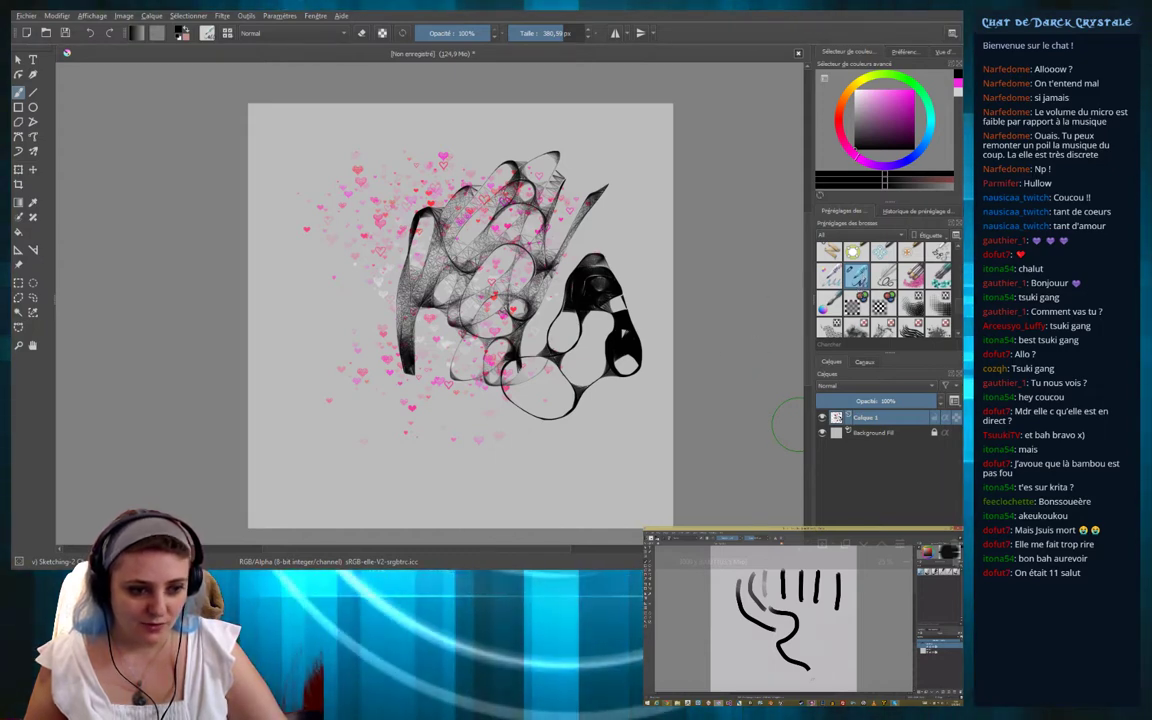
{"action": "key", "text": "ctrl+z"}
{"action": "key", "text": "ctrl+z"}
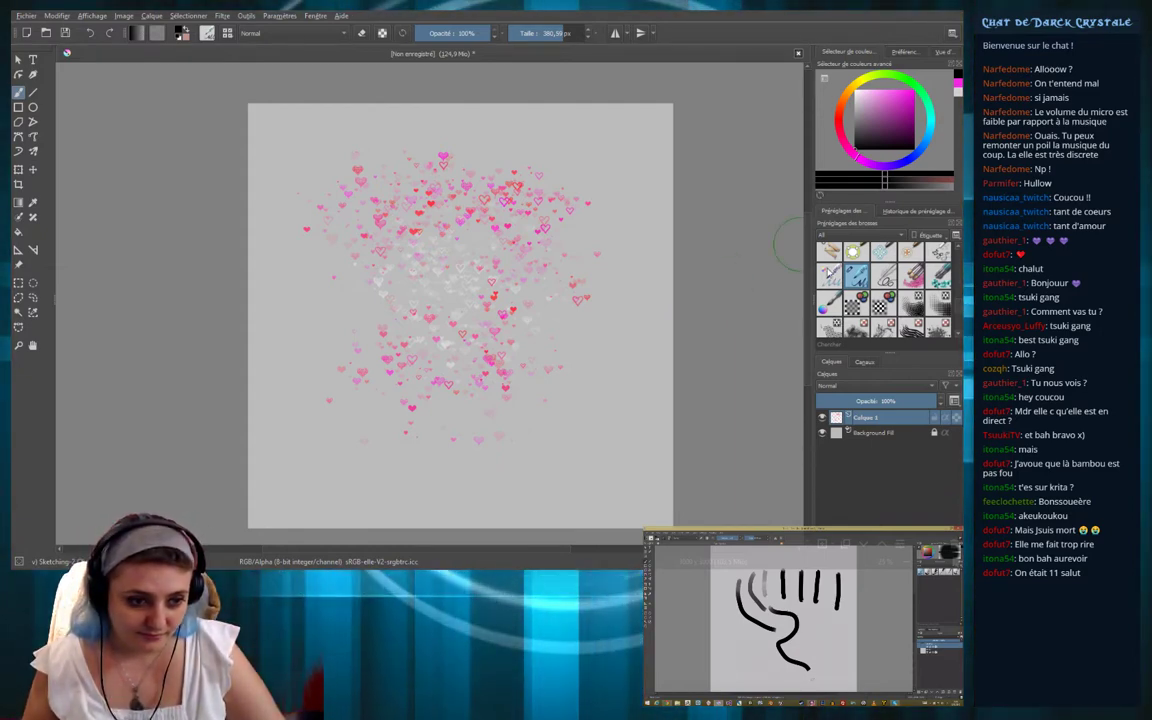
Try a different brush preset enlarged to about 460 px with a spiral test stroke, then undo it
{"action": "left_click", "coordinate": [829, 276]}
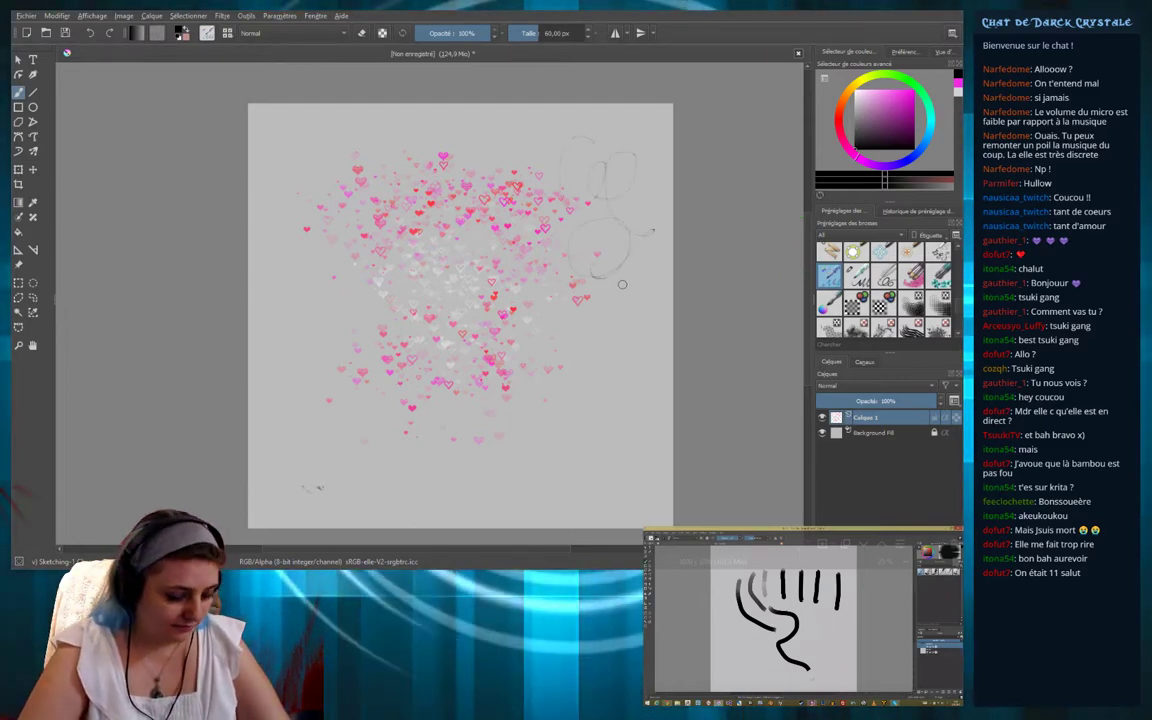
{"action": "left_click_drag", "start_coordinate": [559, 234], "coordinate": [695, 204]}
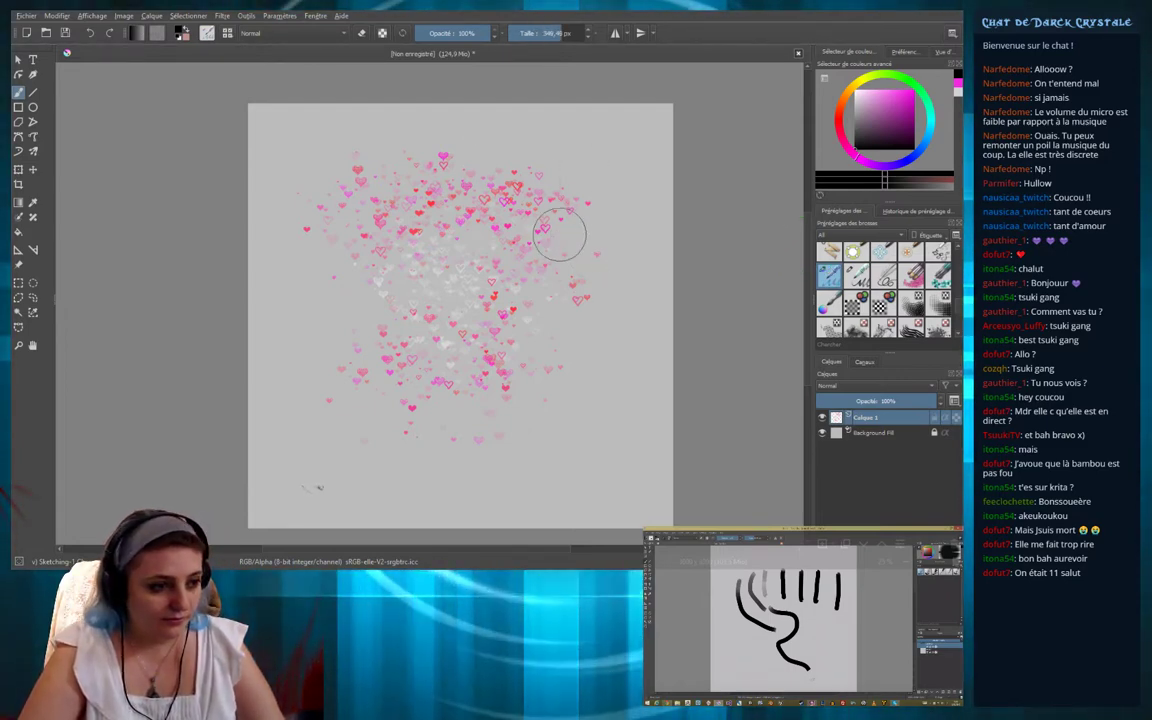
{"action": "left_click_drag", "start_coordinate": [625, 262], "coordinate": [620, 380]}
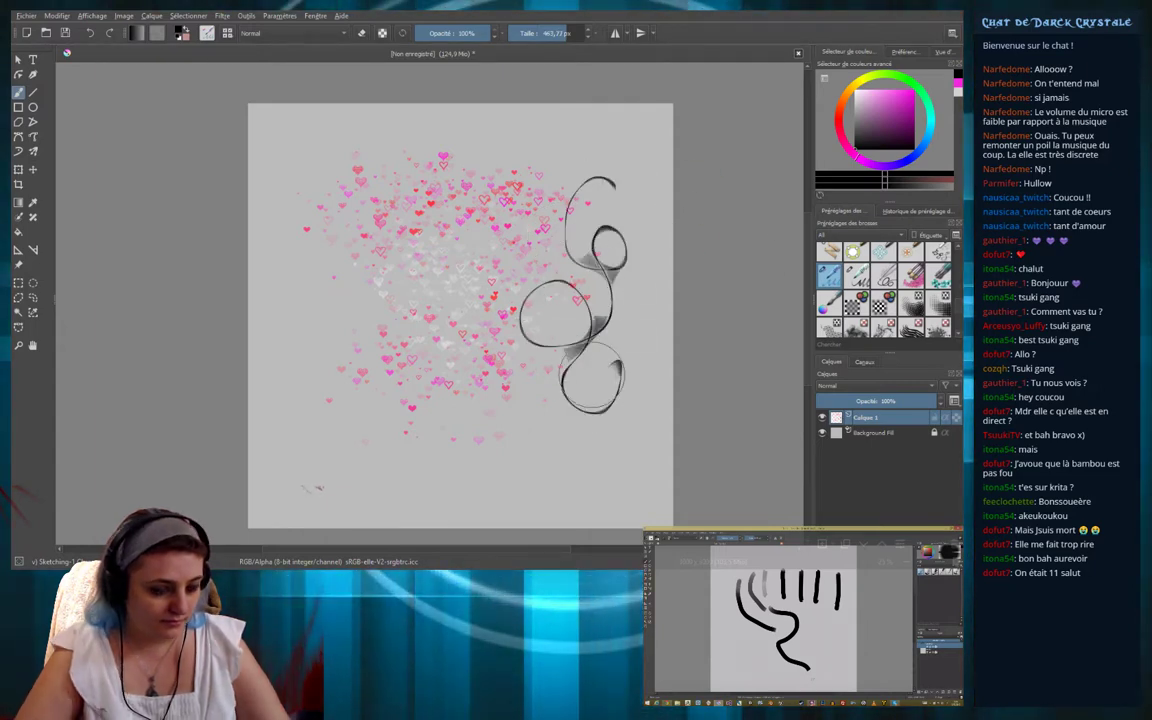
{"action": "key", "text": "ctrl+z"}
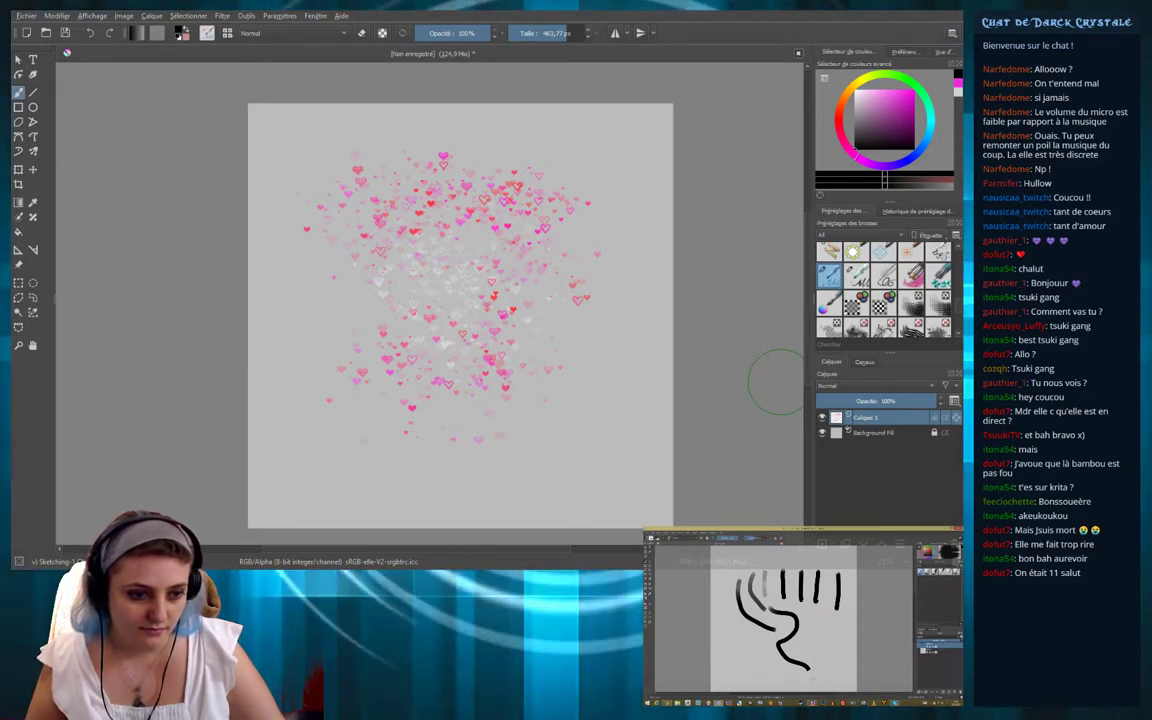
Test the Screentone preset with a hatched loop stroke, then undo it
{"action": "left_click", "coordinate": [915, 304]}
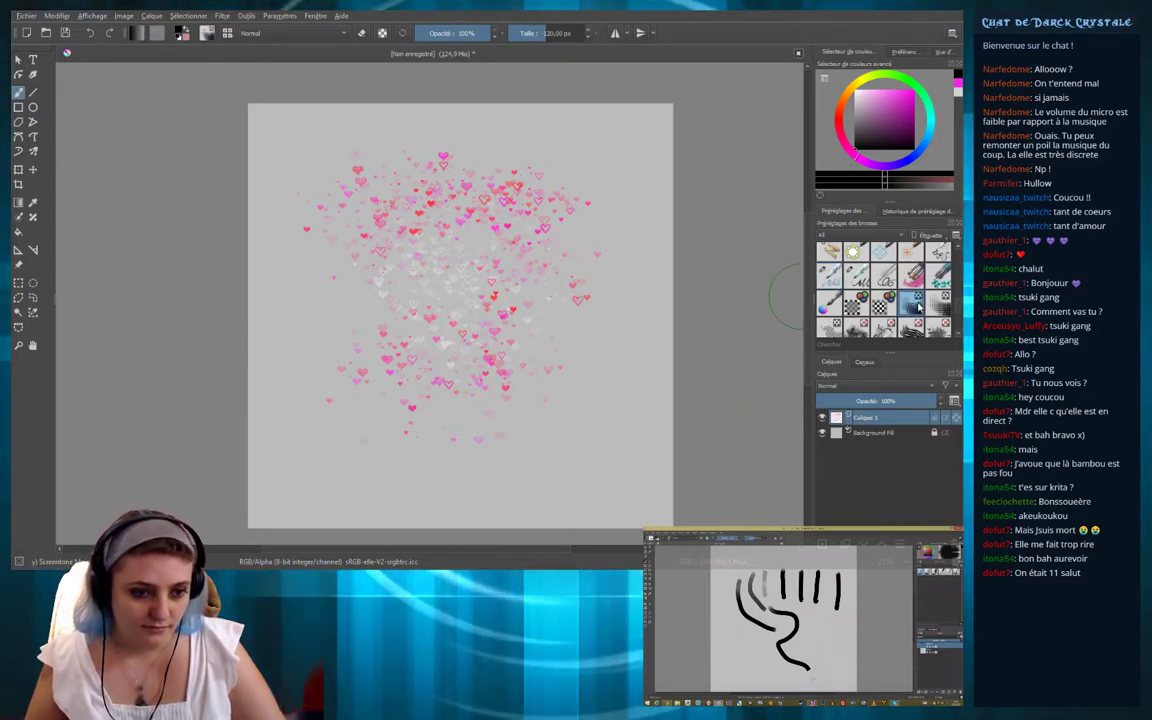
{"action": "left_click_drag", "start_coordinate": [612, 155], "coordinate": [575, 295]}
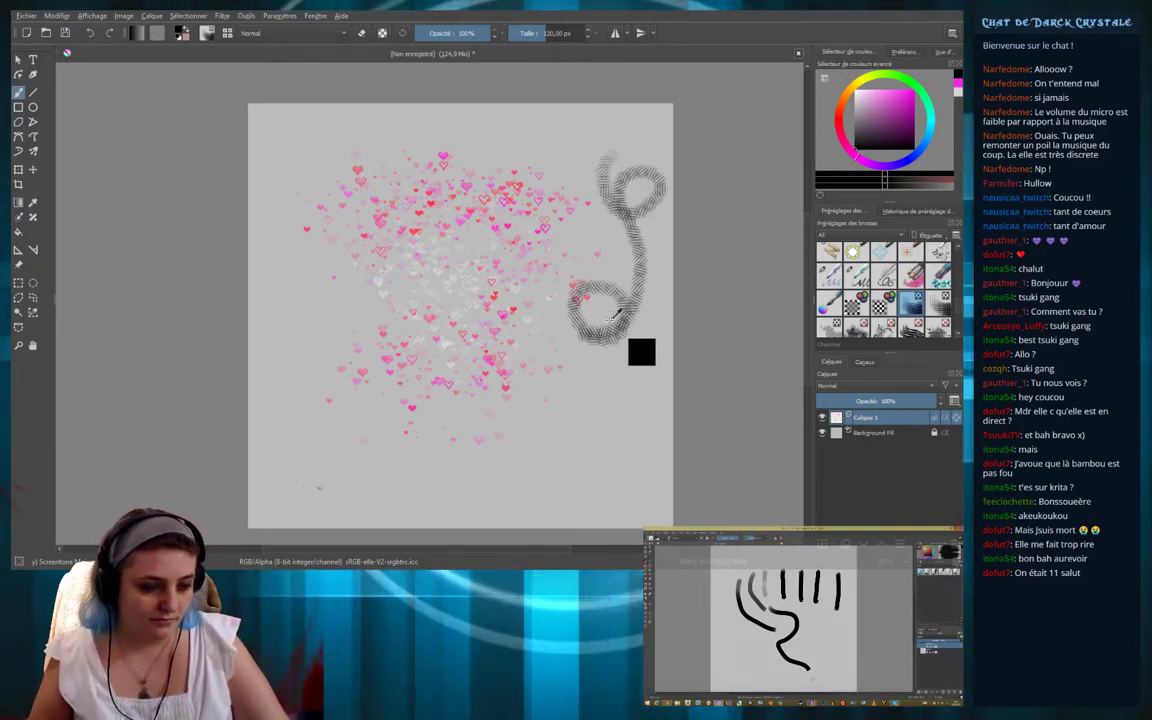
{"action": "key", "text": "ctrl+z"}
Test another preset at a smaller size with a grey zigzag stroke, then undo it
{"action": "left_click", "coordinate": [940, 304]}
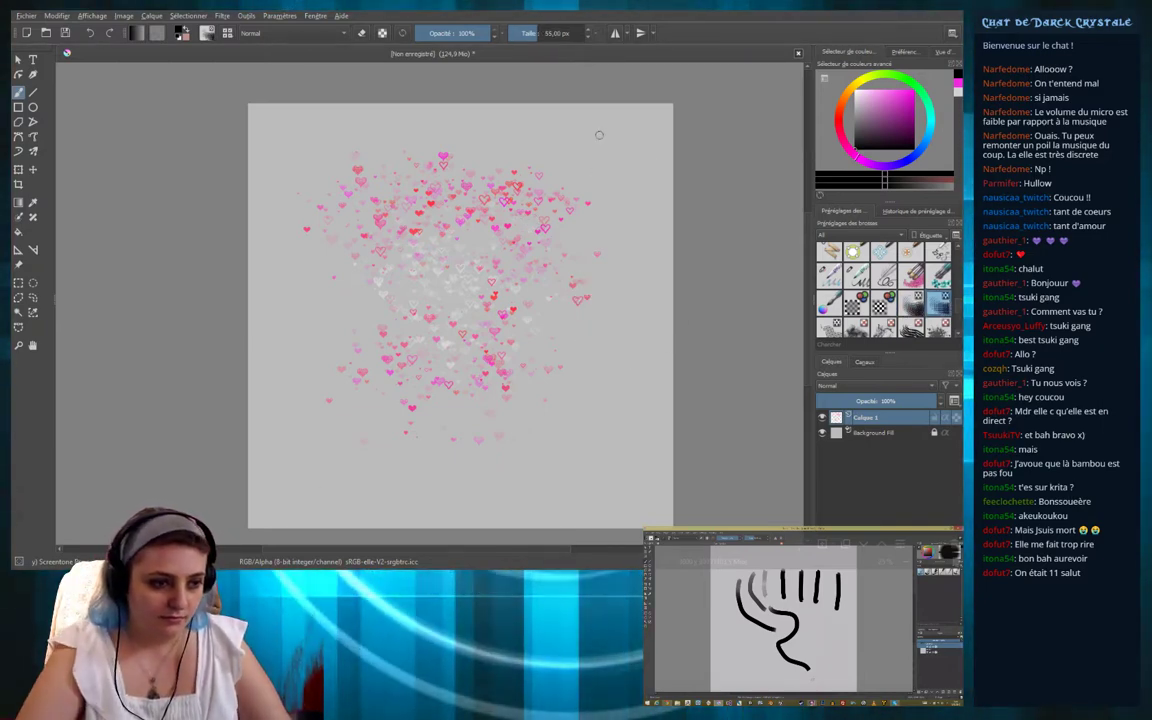
{"action": "left_click_drag", "start_coordinate": [622, 182], "coordinate": [644, 330]}
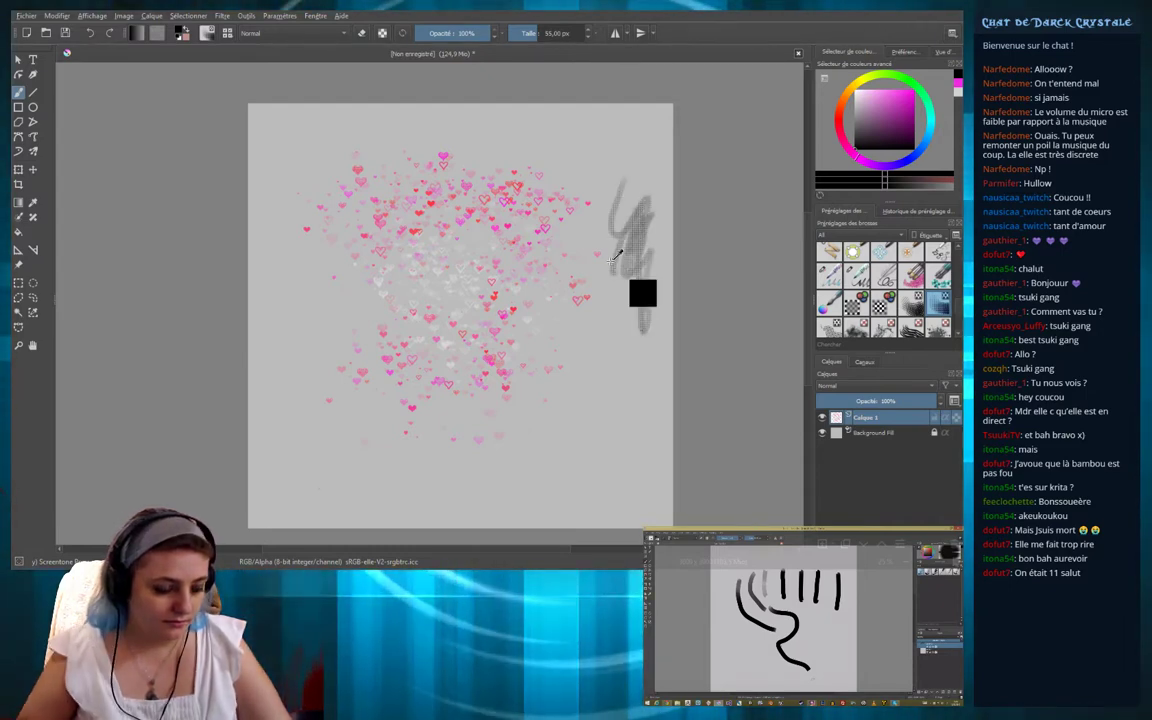
{"action": "key", "text": "ctrl+z"}
{"action": "scroll", "coordinate": [930, 310], "scroll_direction": "down", "scroll_amount": 3}
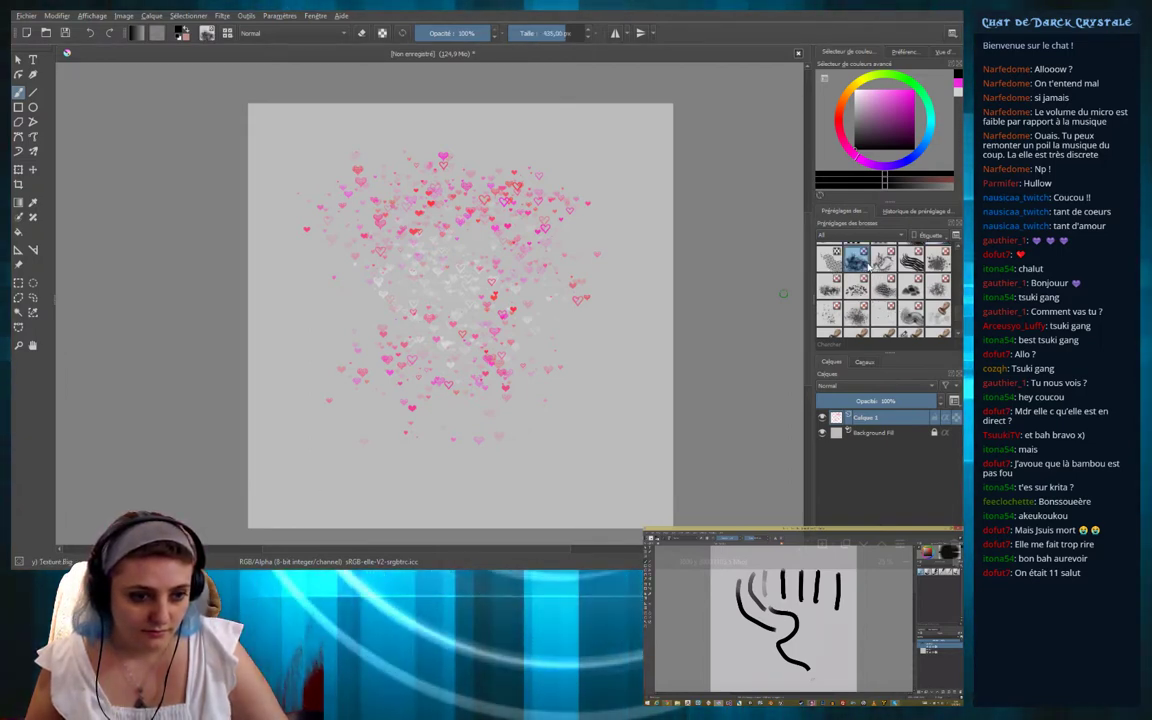
{"action": "left_click_drag", "start_coordinate": [597, 249], "coordinate": [630, 330]}
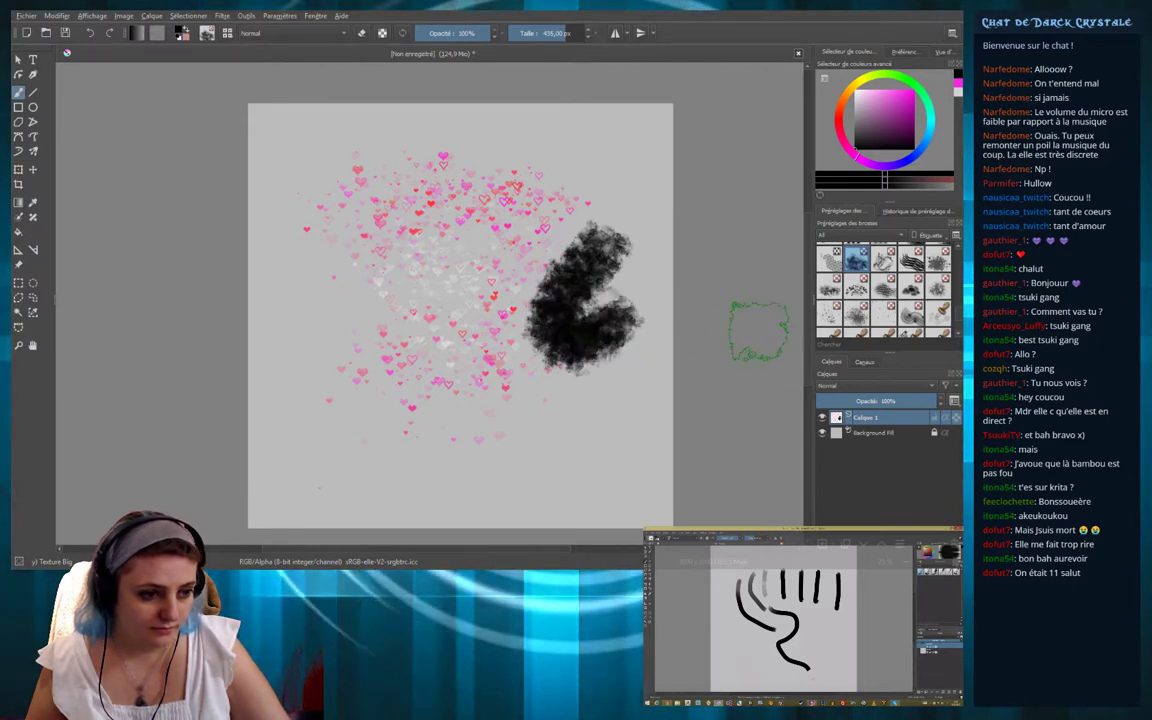
{"action": "key", "text": "ctrl+z"}
{"action": "scroll", "coordinate": [900, 290], "scroll_direction": "down", "scroll_amount": 3}
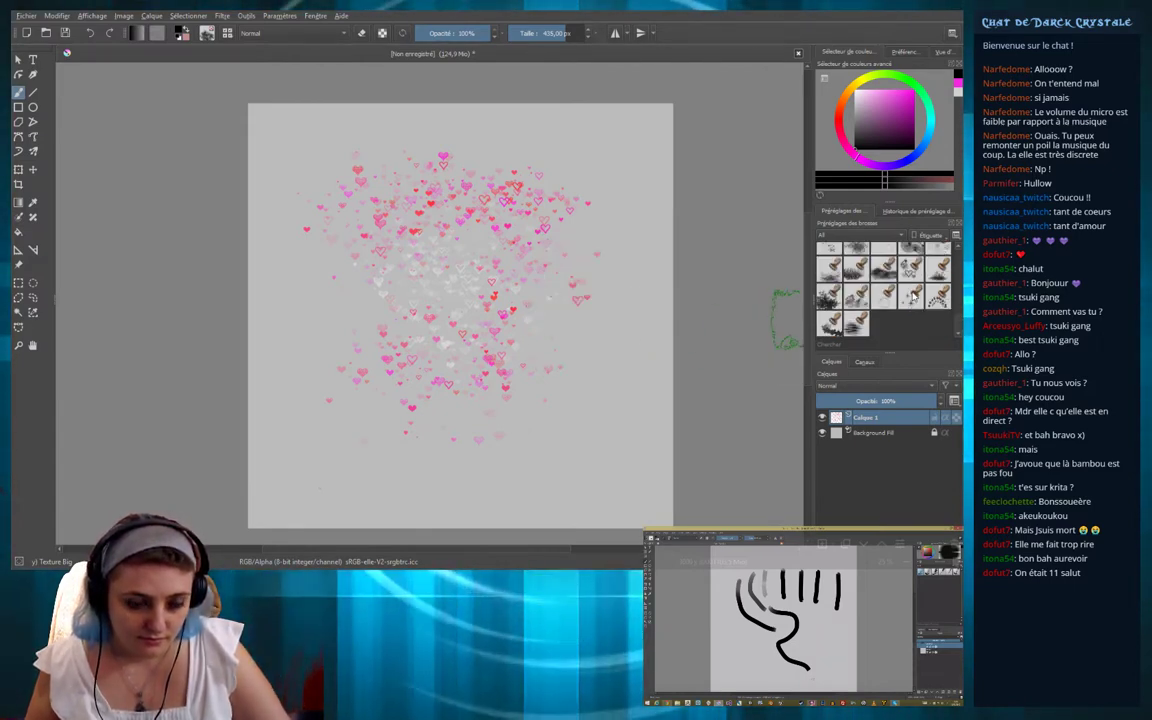
{"action": "scroll", "coordinate": [912, 296], "scroll_direction": "up", "scroll_amount": 3}
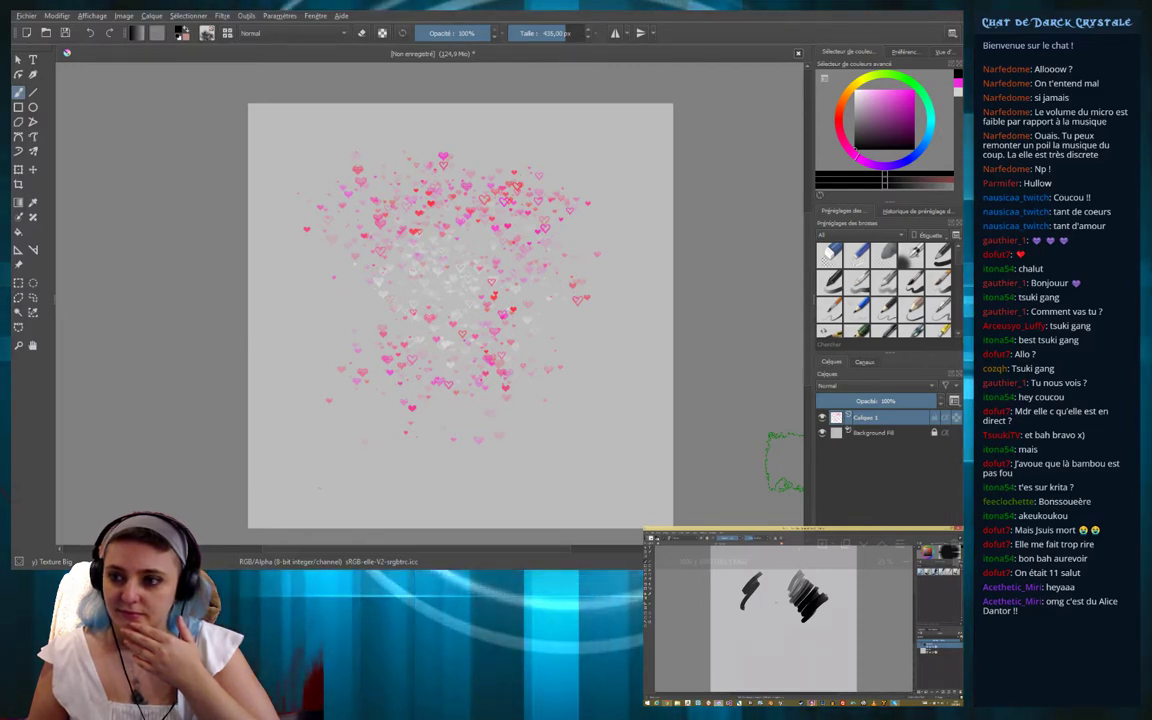
Select the Stamp Hearts preset at 1000 px from the end of the presets list and dab a test mark
{"action": "scroll", "coordinate": [883, 290], "scroll_direction": "down", "scroll_amount": 2}
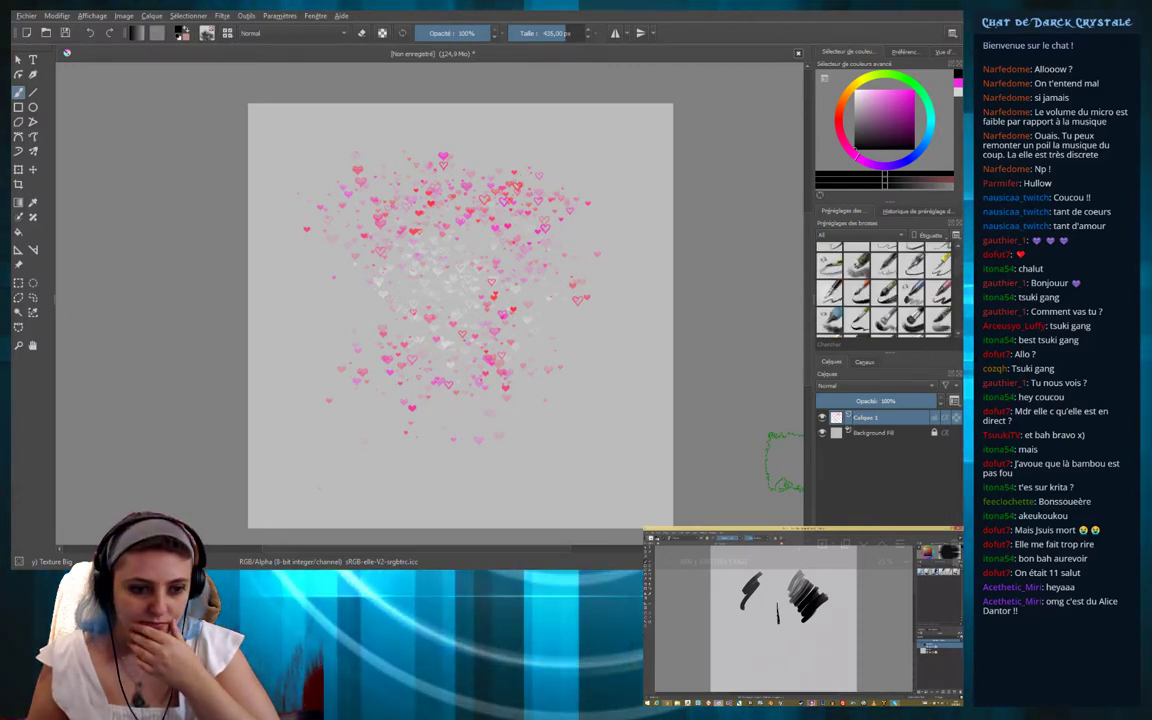
{"action": "scroll", "coordinate": [883, 290], "scroll_direction": "down", "scroll_amount": 1}
{"action": "scroll", "coordinate": [883, 290], "scroll_direction": "down", "scroll_amount": 2}
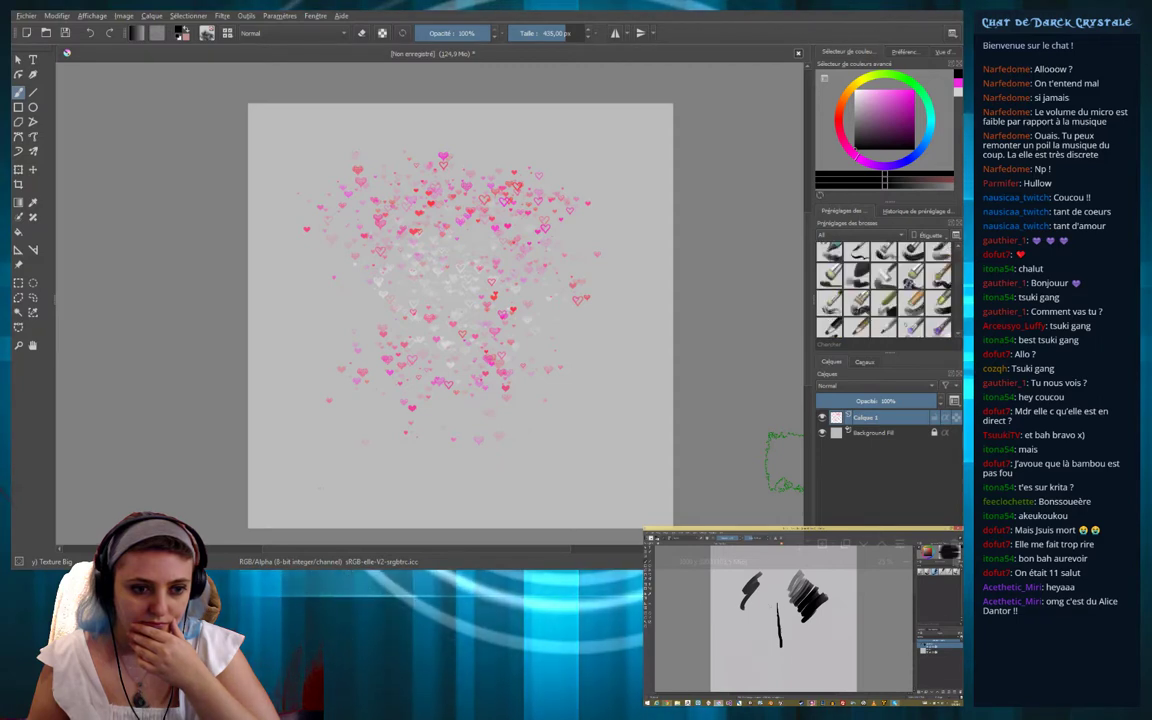
{"action": "scroll", "coordinate": [883, 290], "scroll_direction": "down", "scroll_amount": 2}
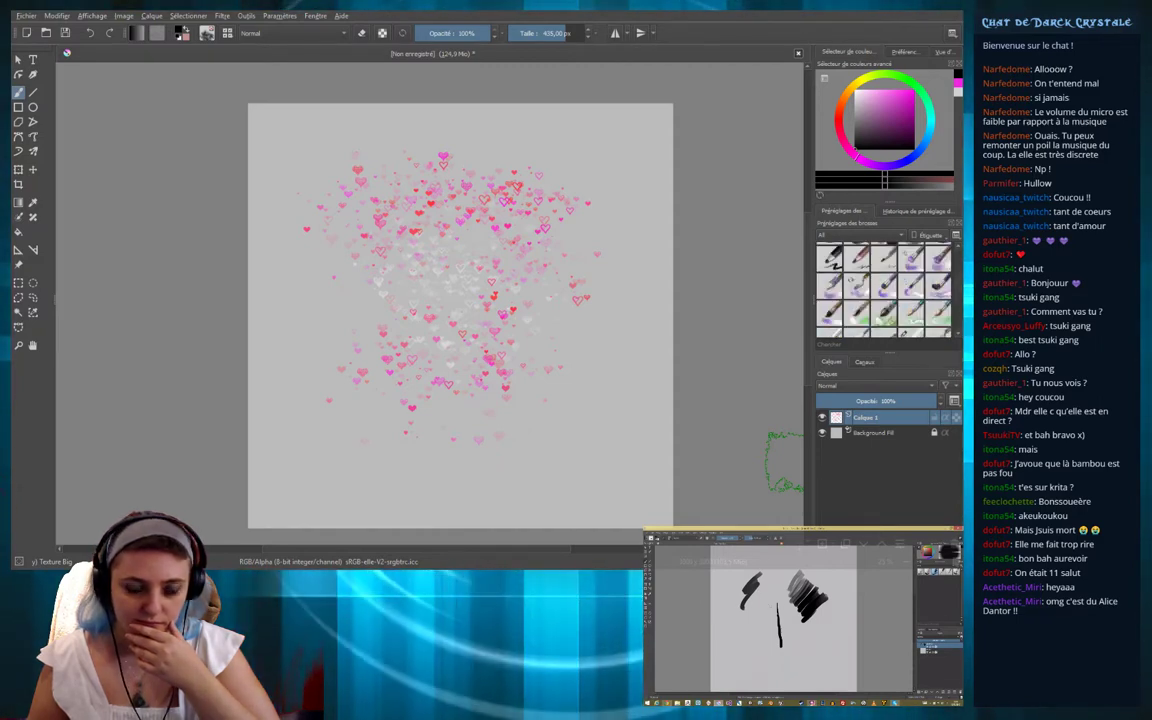
{"action": "scroll", "coordinate": [883, 290], "scroll_direction": "down", "scroll_amount": 2}
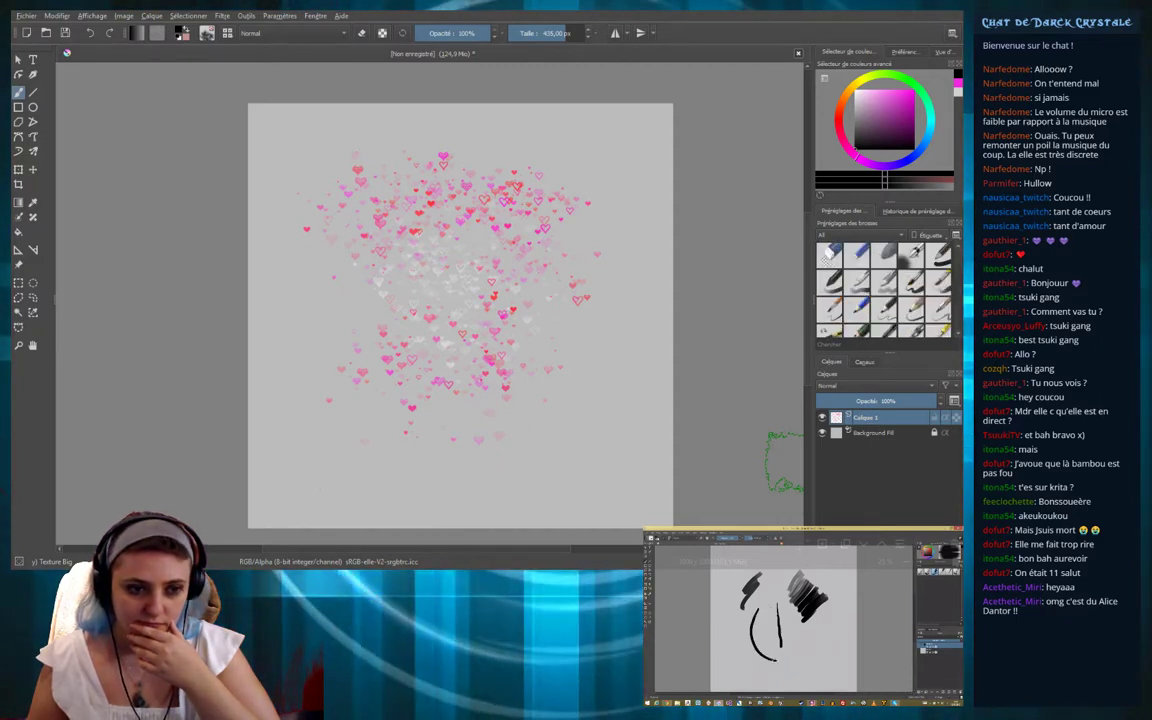
{"action": "scroll", "coordinate": [883, 290], "scroll_direction": "down", "scroll_amount": 2}
{"action": "scroll", "coordinate": [883, 290], "scroll_direction": "down", "scroll_amount": 1}
{"action": "scroll", "coordinate": [883, 290], "scroll_direction": "down", "scroll_amount": 1}
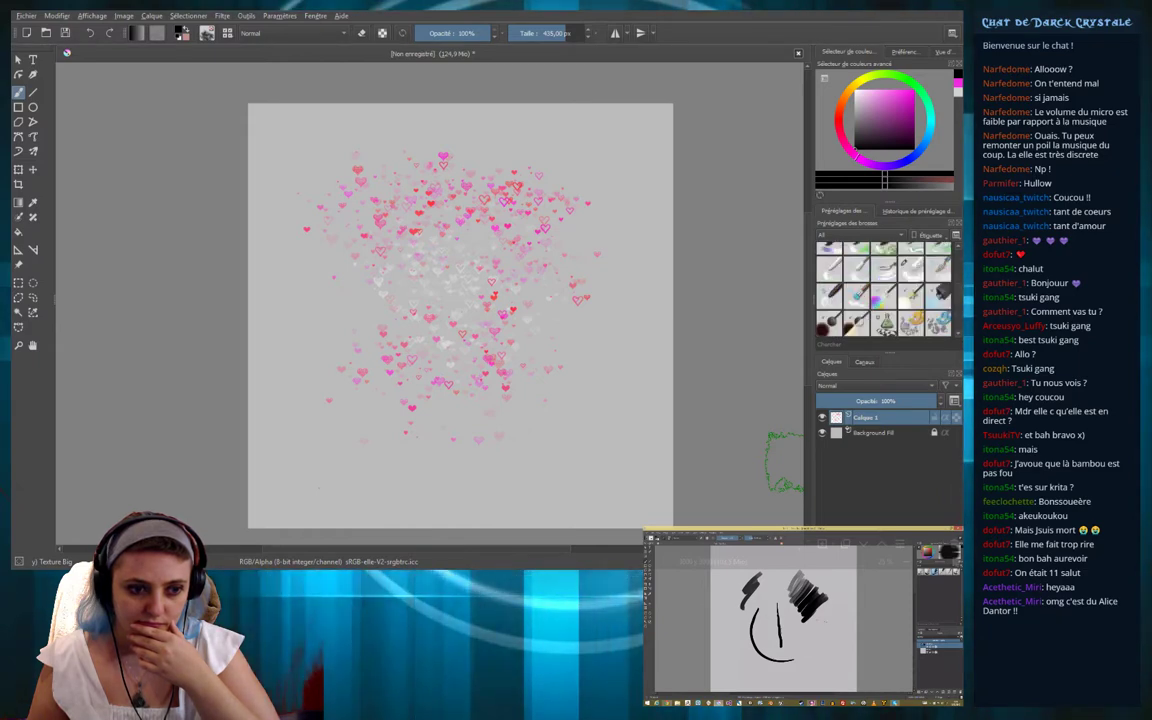
{"action": "scroll", "coordinate": [883, 290], "scroll_direction": "down", "scroll_amount": 1}
{"action": "scroll", "coordinate": [883, 290], "scroll_direction": "down", "scroll_amount": 1}
{"action": "scroll", "coordinate": [883, 290], "scroll_direction": "down", "scroll_amount": 2}
{"action": "scroll", "coordinate": [883, 290], "scroll_direction": "down", "scroll_amount": 1}
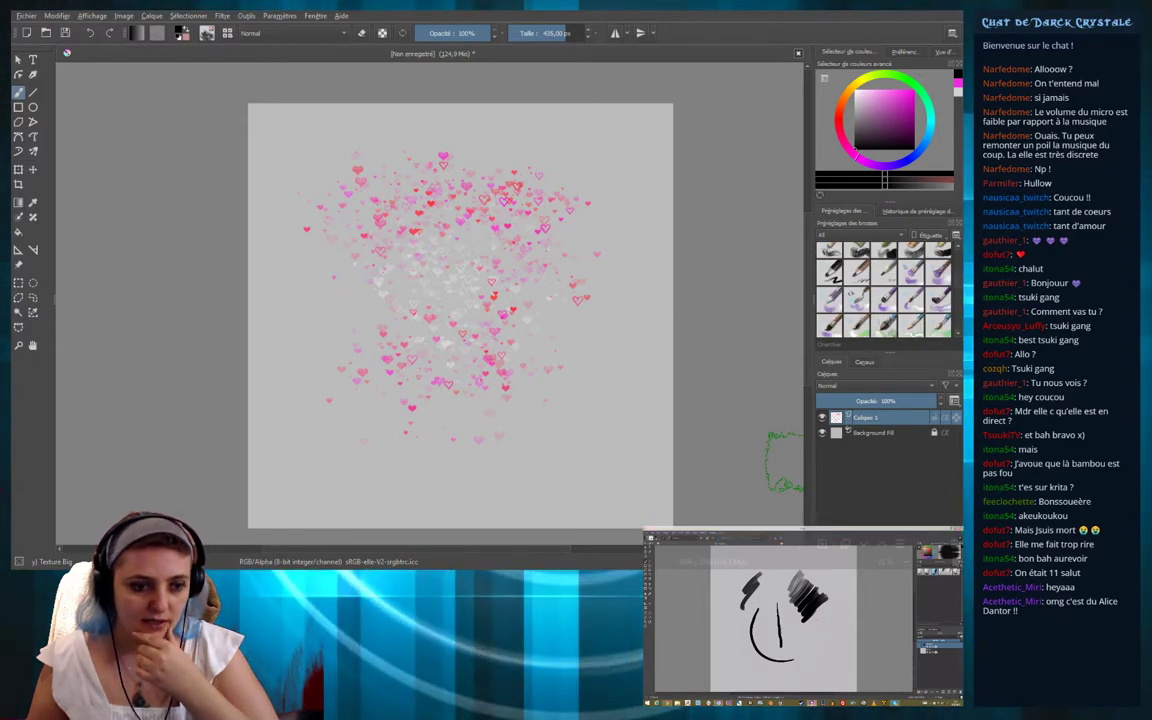
{"action": "scroll", "coordinate": [883, 290], "scroll_direction": "down", "scroll_amount": 1}
{"action": "scroll", "coordinate": [883, 290], "scroll_direction": "down", "scroll_amount": 1}
{"action": "scroll", "coordinate": [883, 290], "scroll_direction": "down", "scroll_amount": 1}
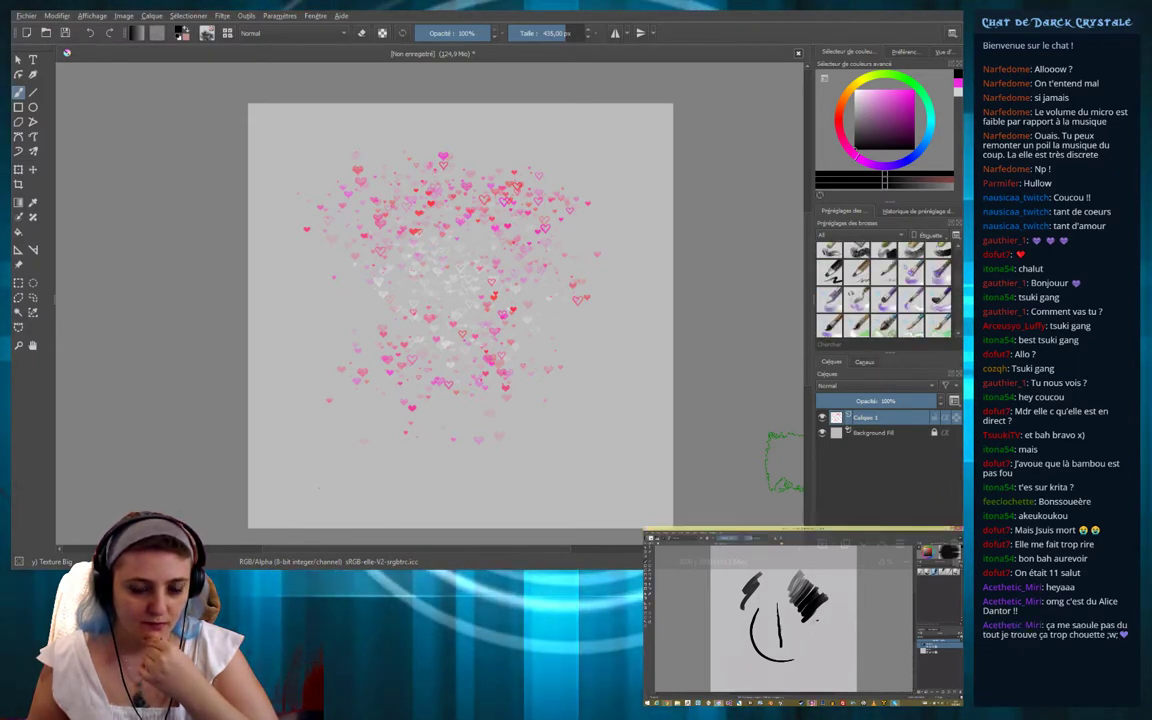
{"action": "scroll", "coordinate": [883, 290], "scroll_direction": "down", "scroll_amount": 1}
{"action": "scroll", "coordinate": [883, 290], "scroll_direction": "down", "scroll_amount": 1}
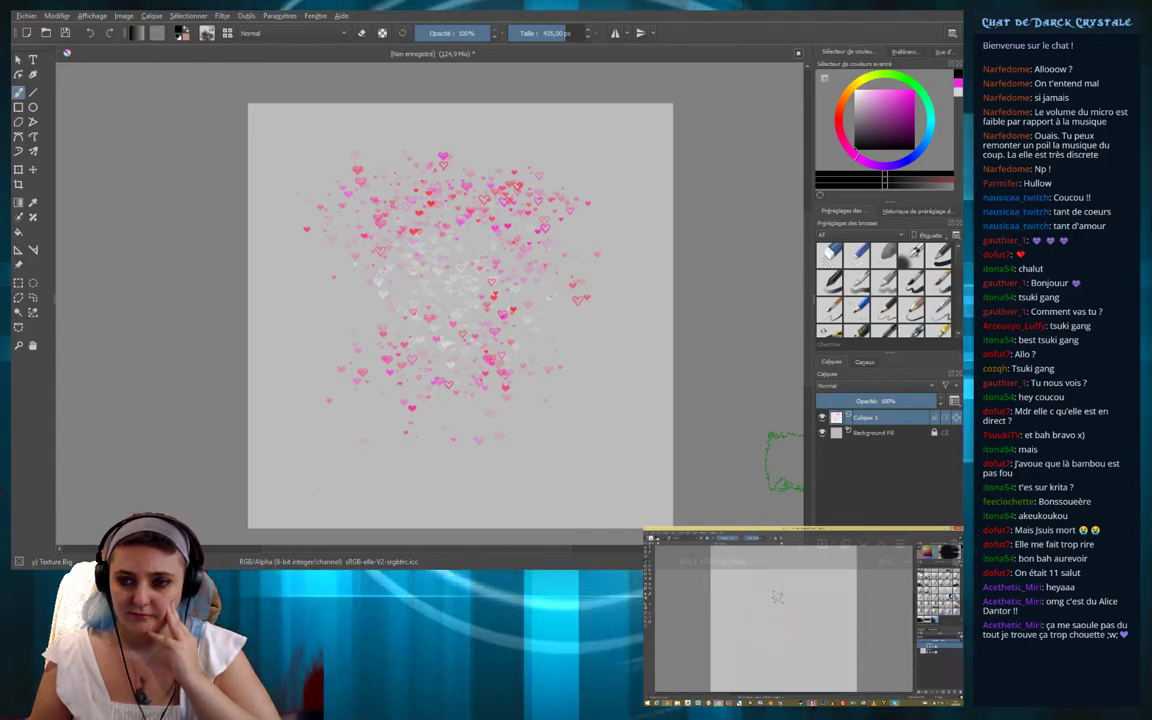
{"action": "scroll", "coordinate": [884, 290], "scroll_direction": "down", "scroll_amount": 5}
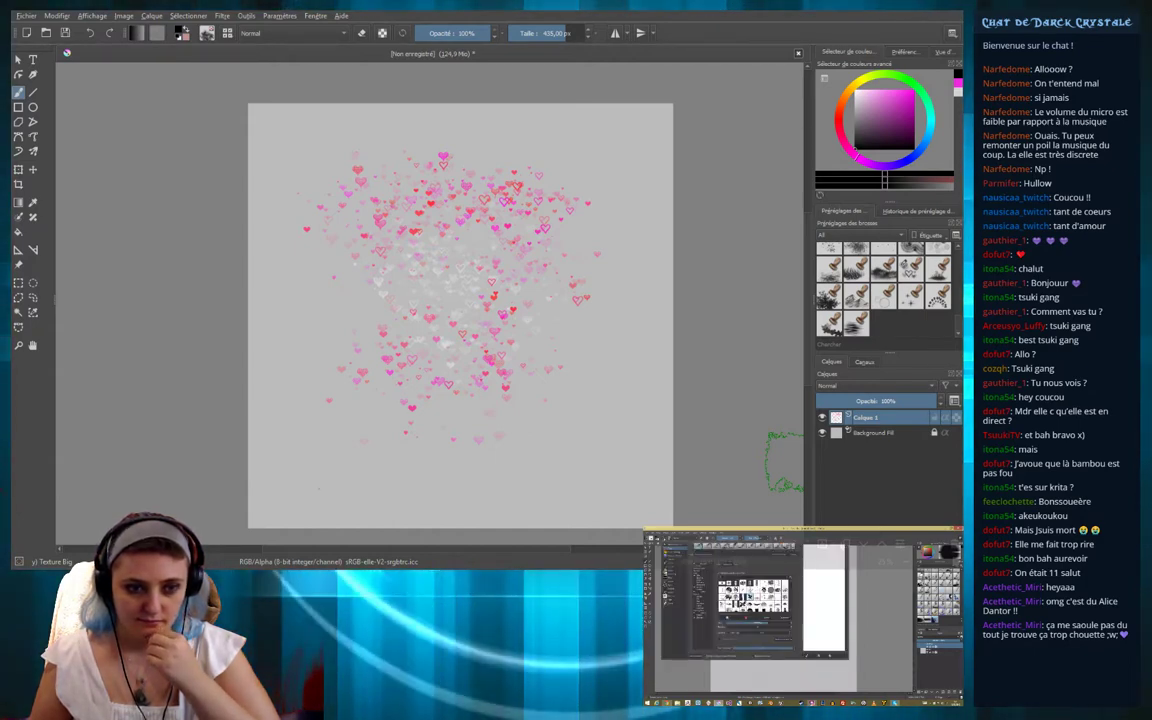
{"action": "left_click", "coordinate": [910, 268]}
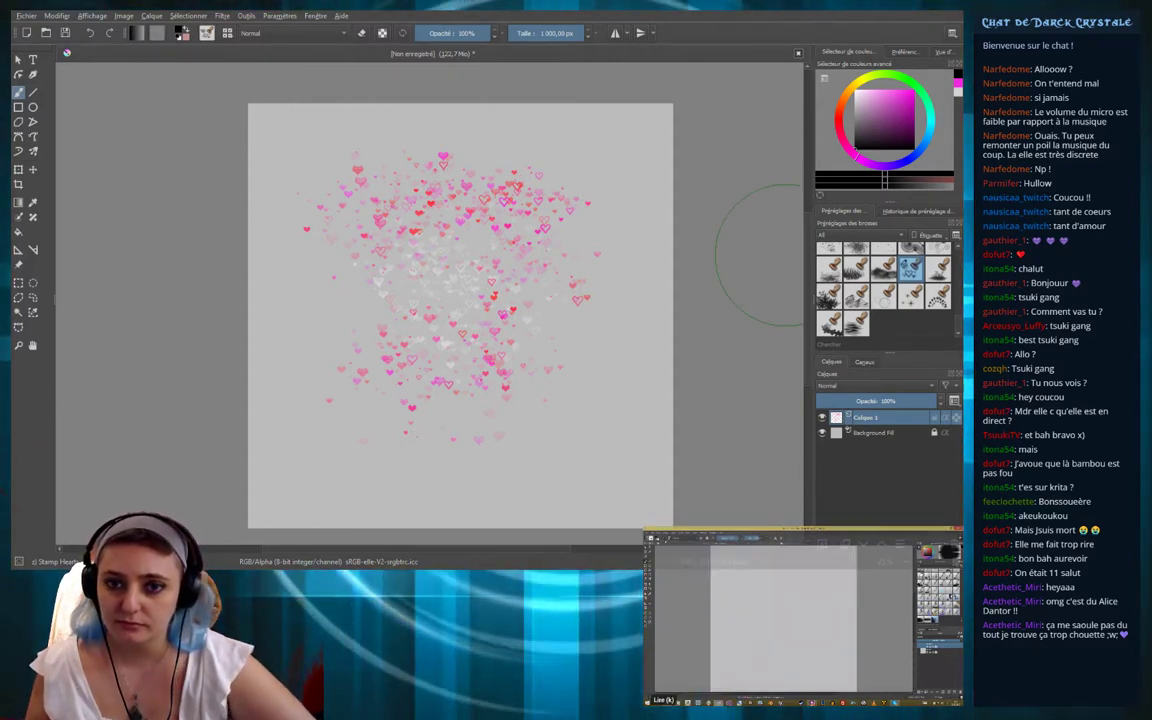
{"action": "left_click", "coordinate": [312, 488]}
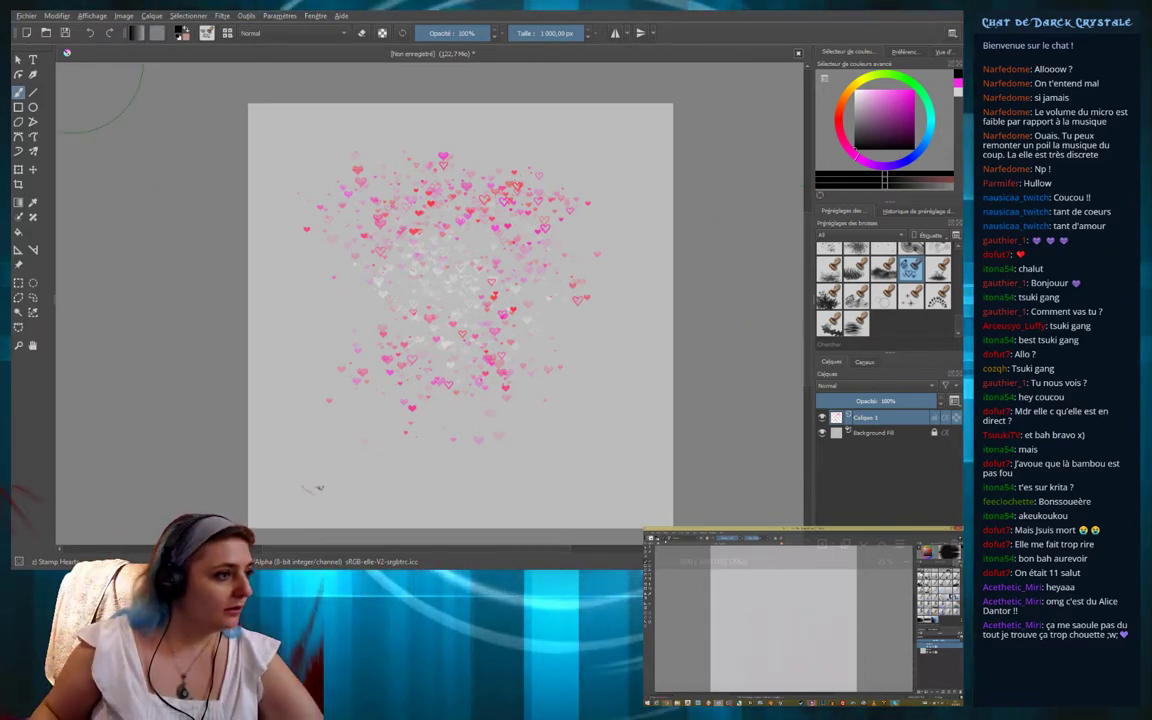
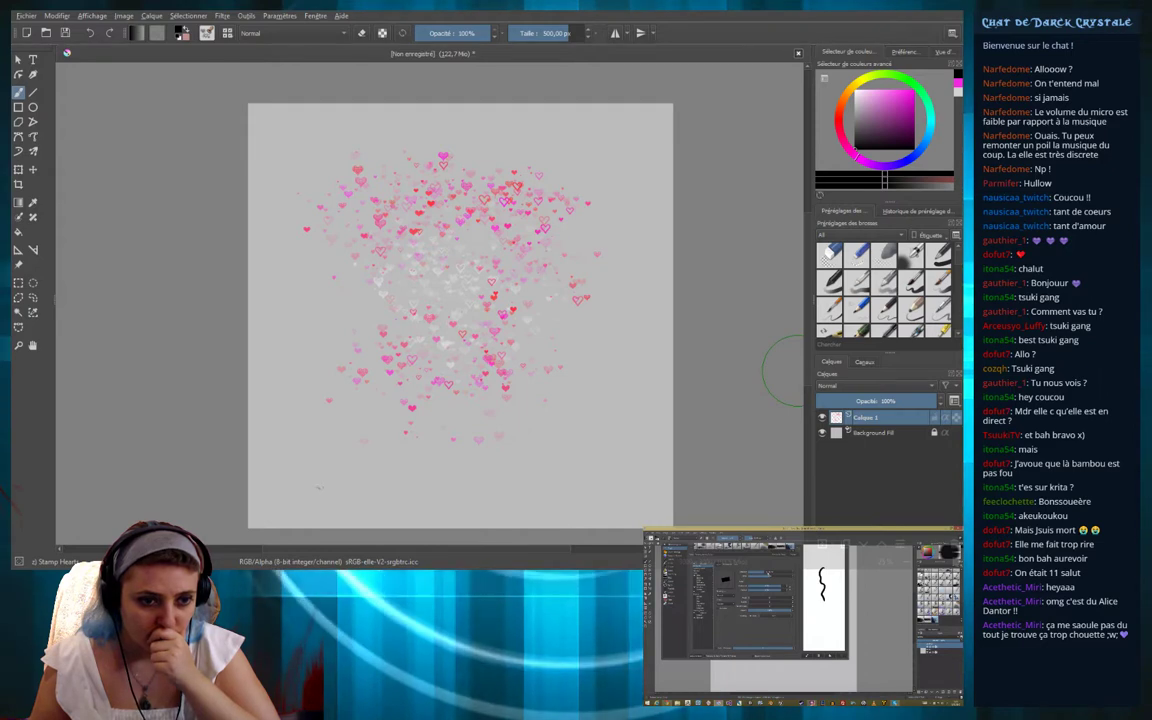
Filter the brush presets to the Tuto set and choose the 16 px bristle brush
{"action": "left_click", "coordinate": [897, 238]}
{"action": "left_click", "coordinate": [840, 295]}
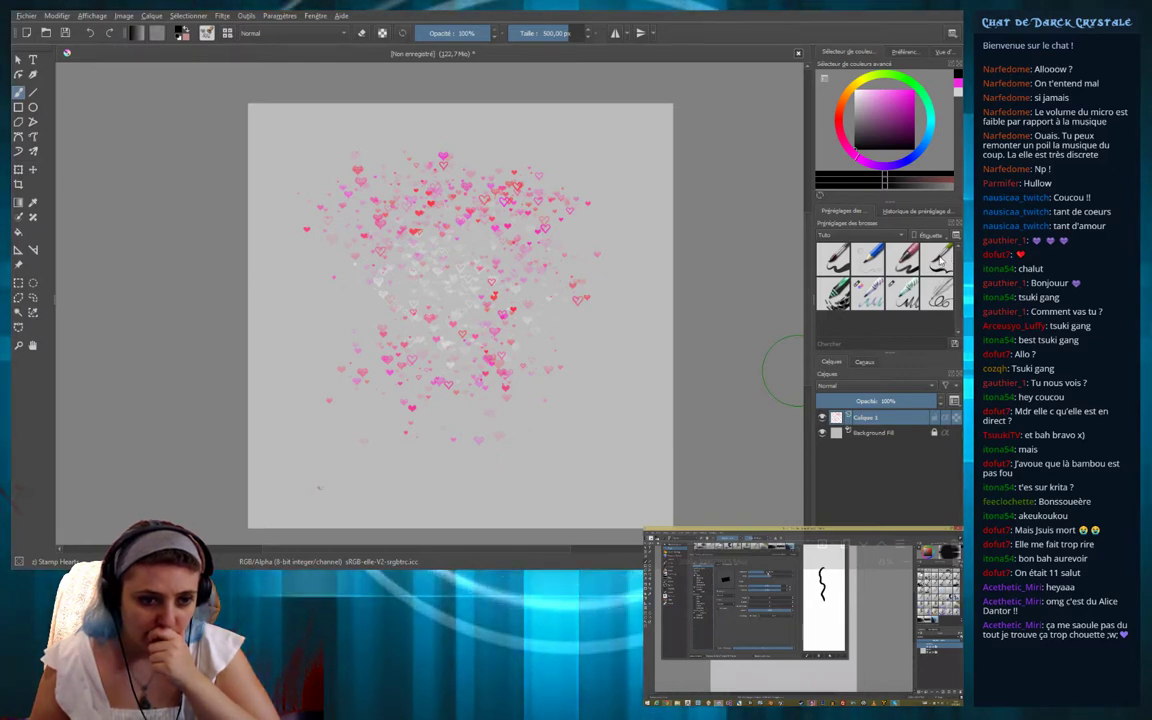
{"action": "left_click", "coordinate": [938, 259]}
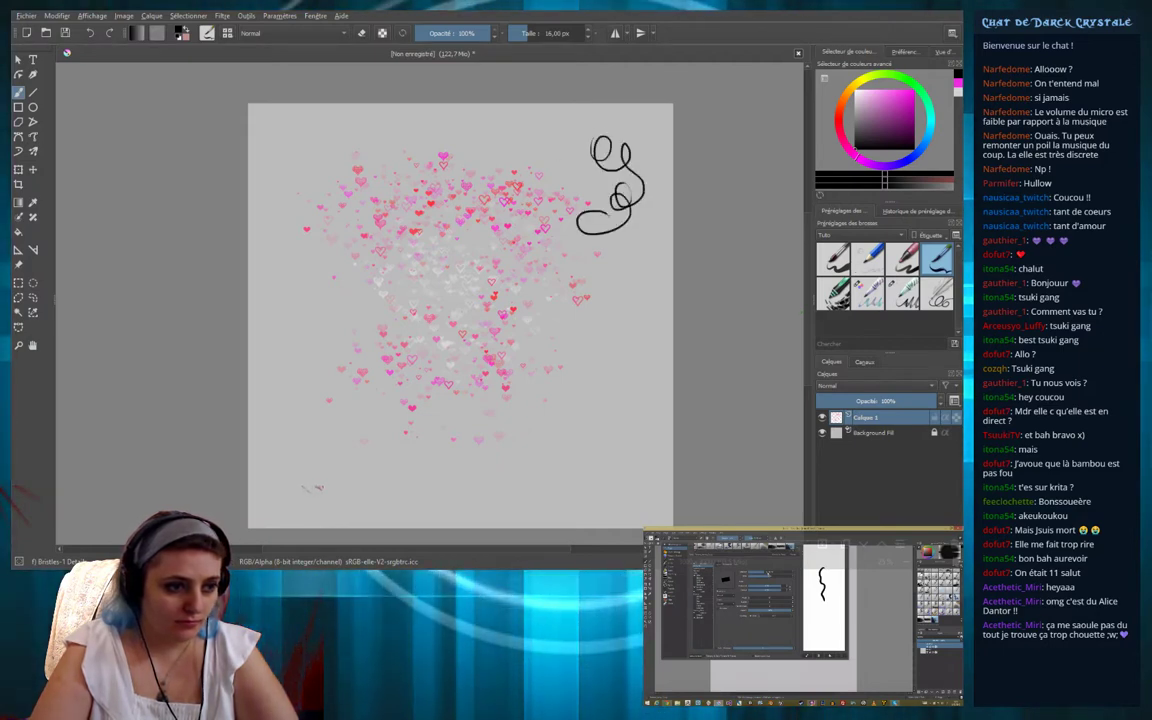
Undo the black test scribble and drag the brush size down to 3.48 px
{"action": "key", "text": "ctrl+z"}
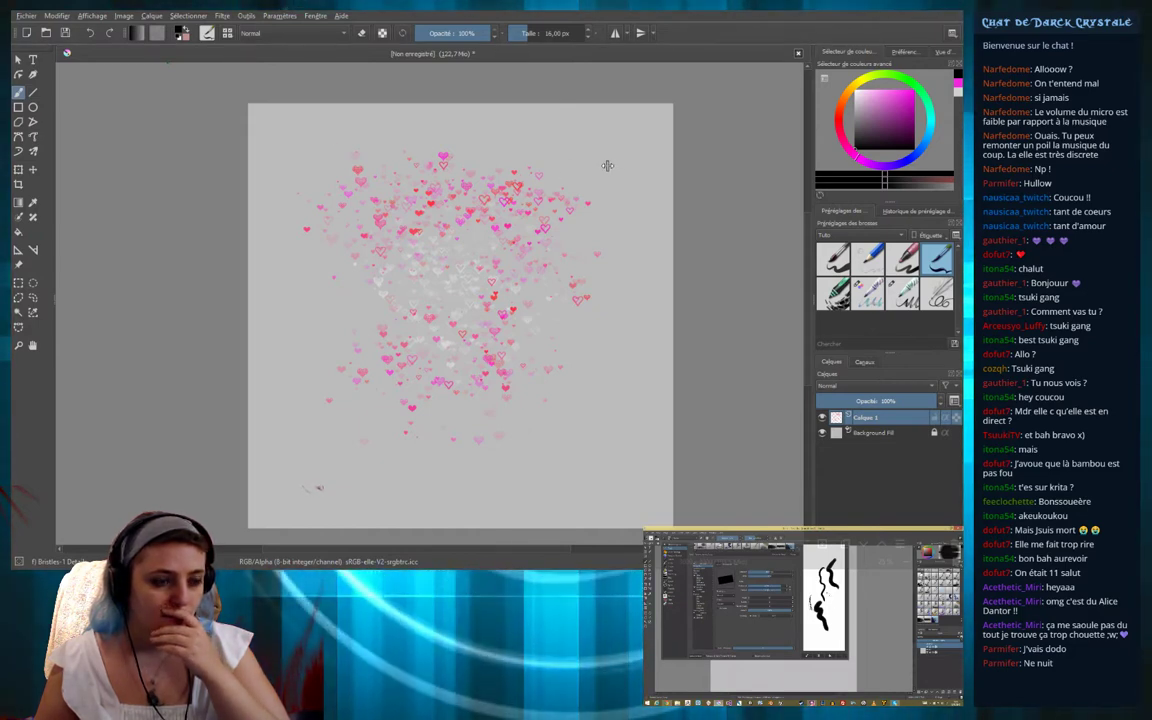
{"action": "mouse_move", "coordinate": [607, 165]}
{"action": "left_mouse_down"}
{"action": "mouse_move", "coordinate": [803, 249]}
{"action": "mouse_move", "coordinate": [597, 160]}
{"action": "left_mouse_up"}
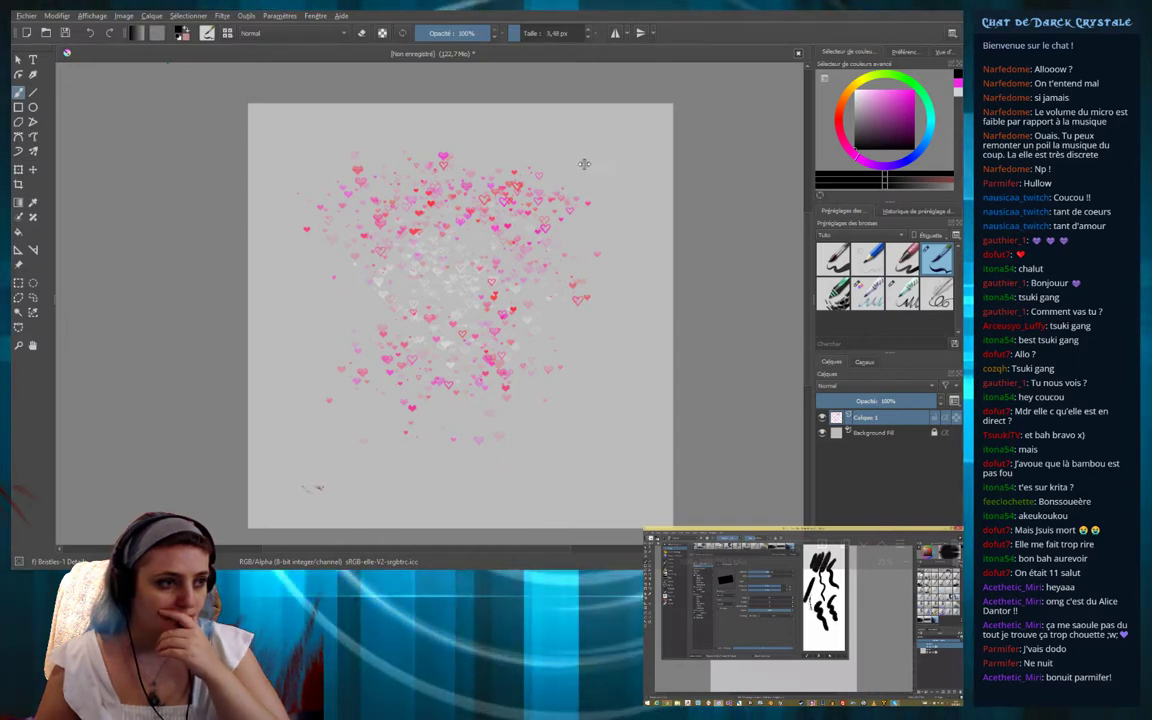
Bring the bristle brush size back up to 16 px with the ] shortcut
{"action": "key", "text": "bracketright"}
{"action": "key", "text": "bracketright"}
{"action": "key", "text": "bracketright"}
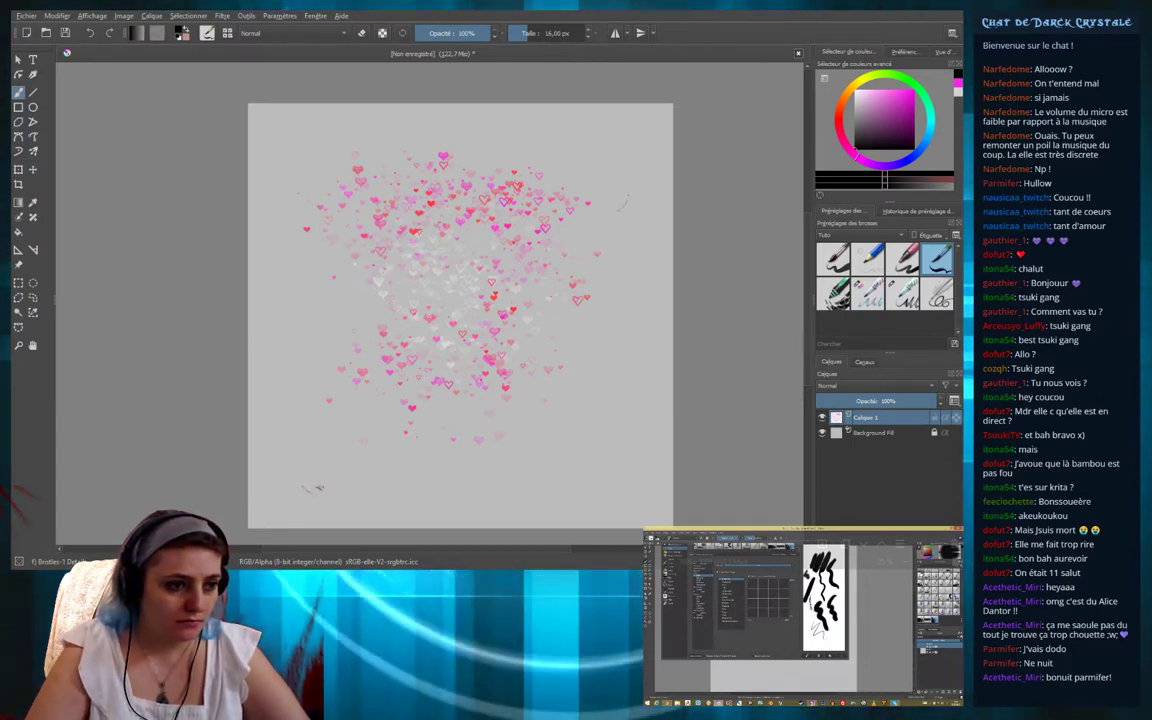
Draw trial ink and grey sketch strokes at the top right, then undo them all
{"action": "left_click_drag", "start_coordinate": [590, 182], "coordinate": [513, 318]}
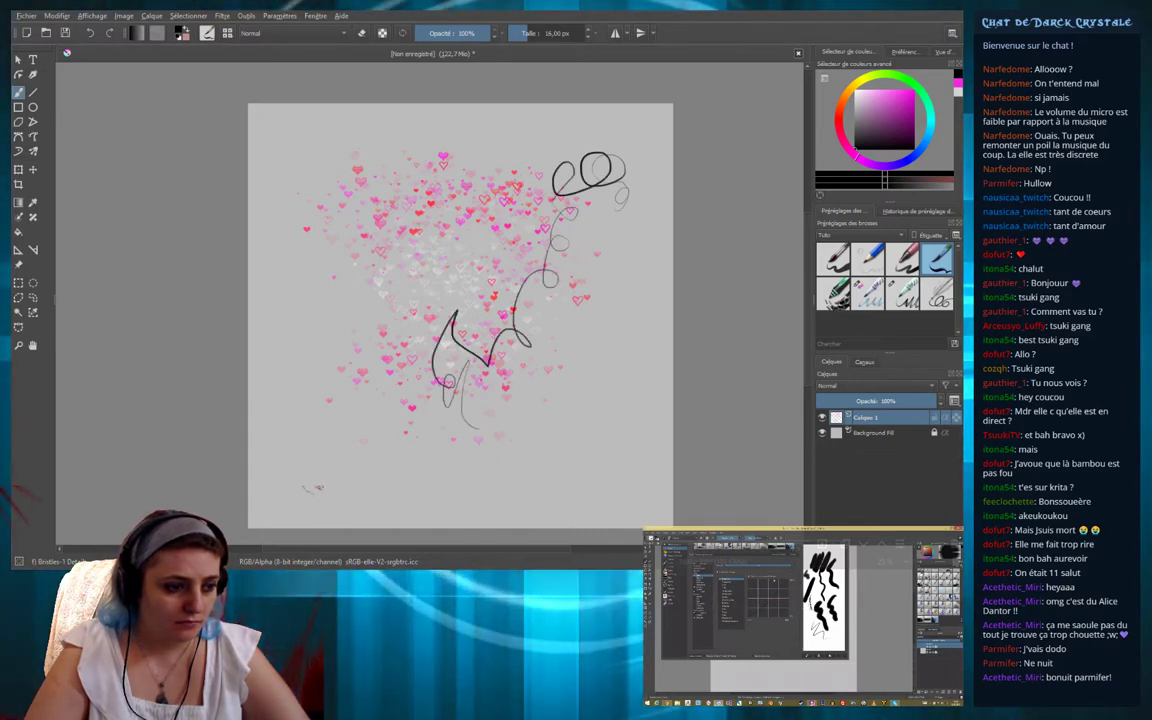
{"action": "left_click_drag", "start_coordinate": [470, 420], "coordinate": [589, 283]}
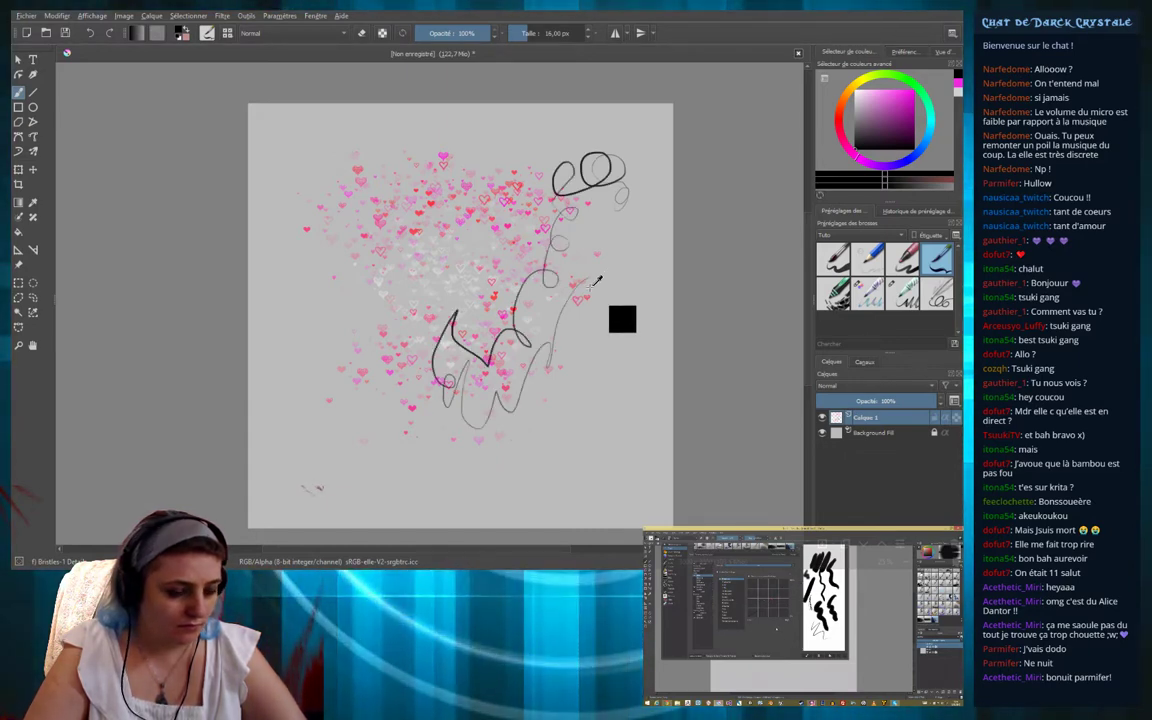
{"action": "key", "text": "ctrl+z"}
{"action": "key", "text": "ctrl+z"}
{"action": "key", "text": "ctrl+z"}
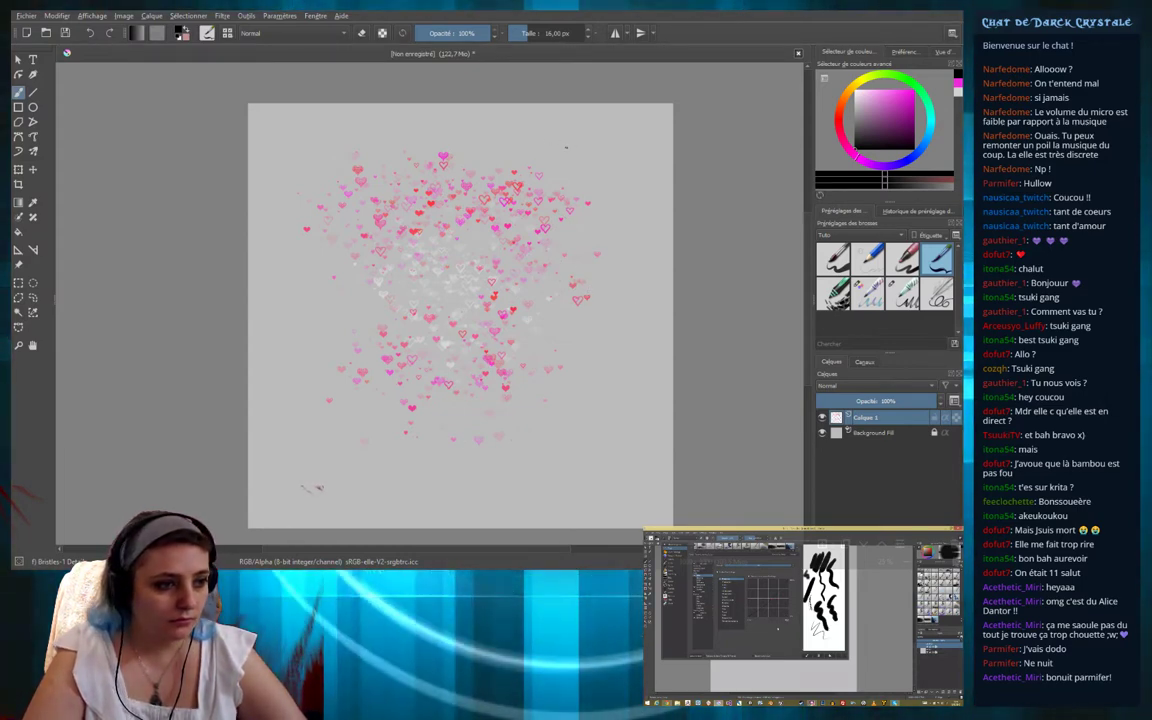
{"action": "mouse_move", "coordinate": [548, 132]}
{"action": "left_mouse_down"}
{"action": "mouse_move", "coordinate": [545, 175]}
{"action": "mouse_move", "coordinate": [585, 195]}
{"action": "left_mouse_up"}
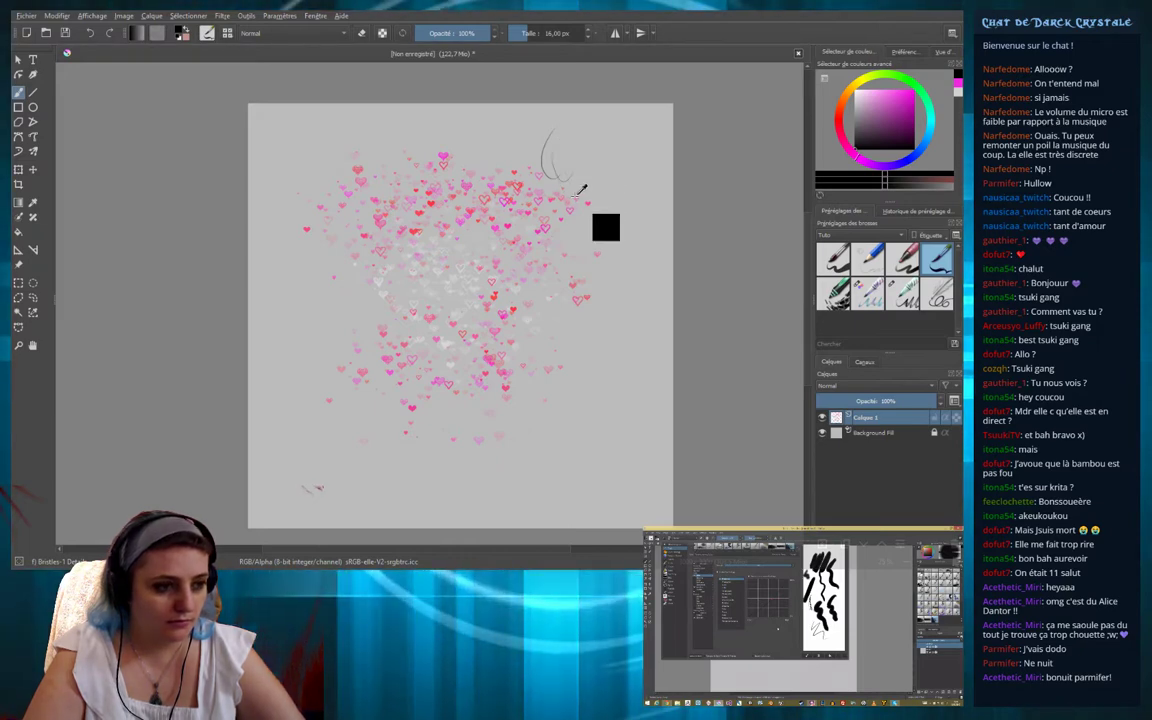
{"action": "key", "text": "ctrl+z"}
{"action": "key", "text": "ctrl+z"}
{"action": "key", "text": "ctrl+z"}
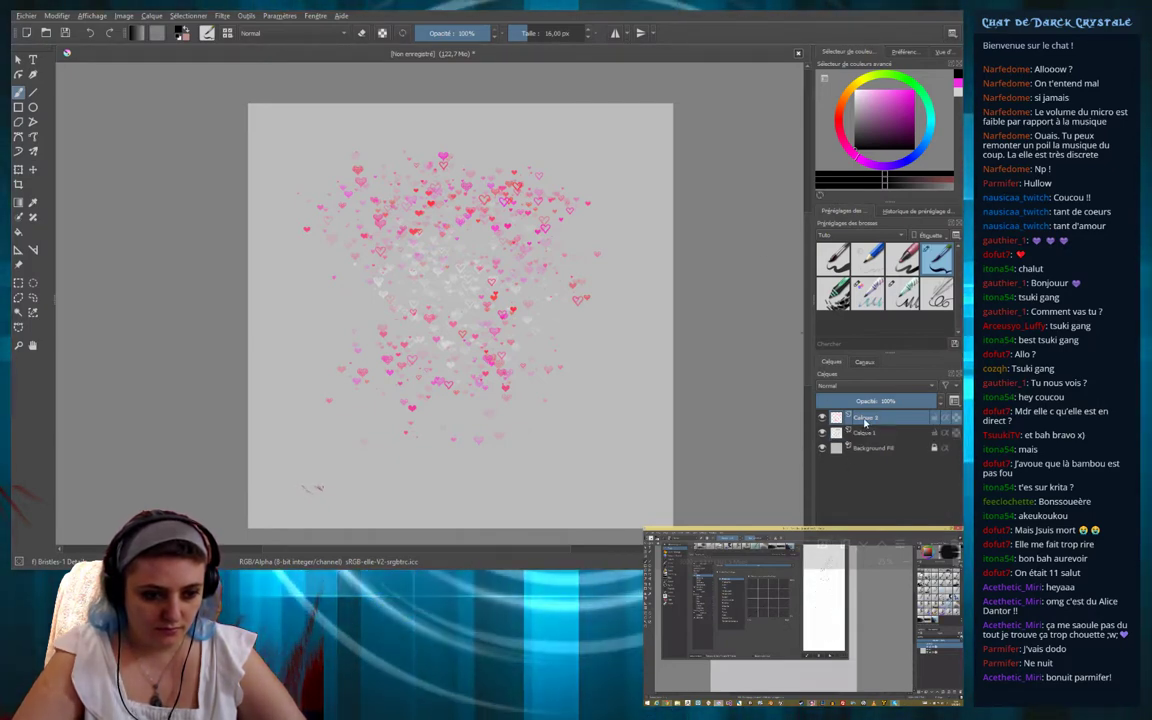
Move Calque 2 below Calque 1 and sketch two ink loops with connecting curves at centre
{"action": "mouse_move", "coordinate": [862, 429]}
{"action": "left_mouse_down"}
{"action": "mouse_move", "coordinate": [869, 446]}
{"action": "mouse_move", "coordinate": [866, 436]}
{"action": "left_mouse_up"}
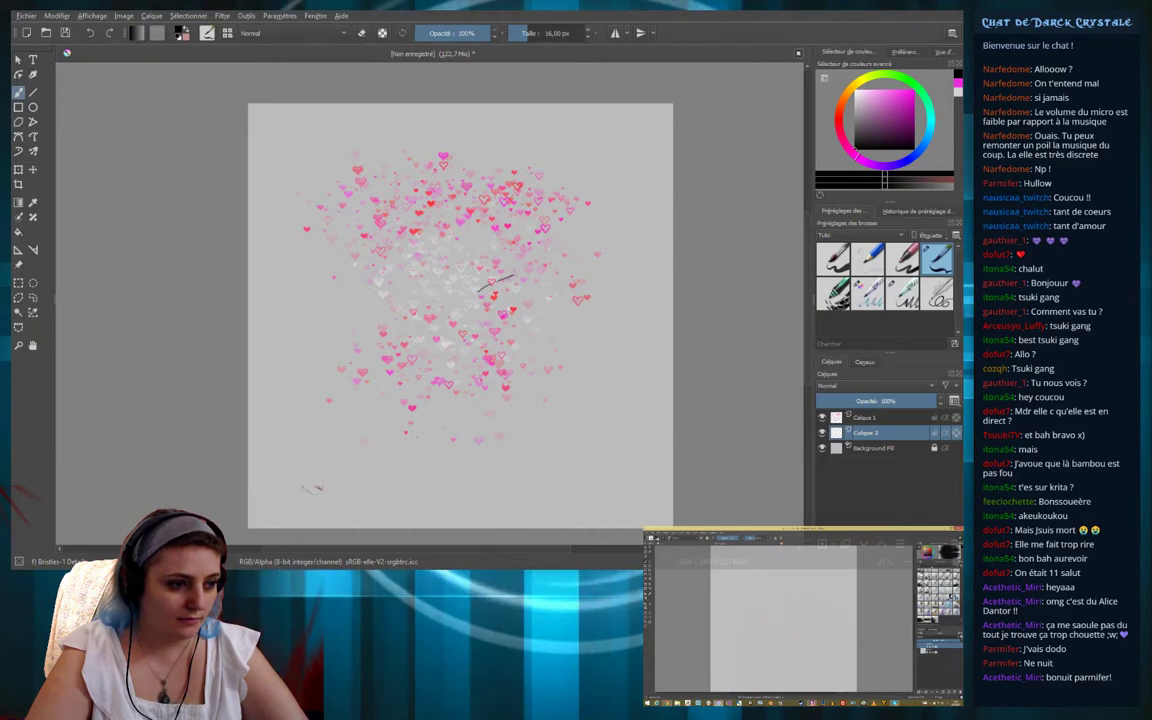
{"action": "left_click_drag", "start_coordinate": [524, 289], "coordinate": [481, 297]}
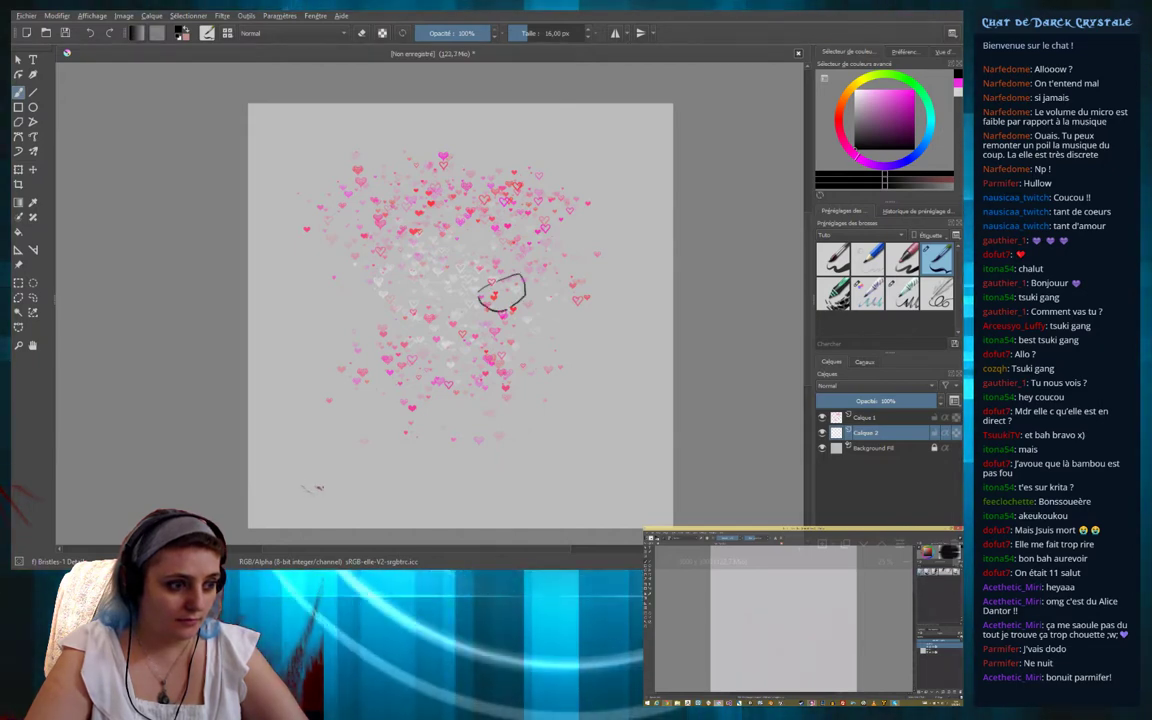
{"action": "mouse_move", "coordinate": [510, 284]}
{"action": "left_mouse_down"}
{"action": "mouse_move", "coordinate": [546, 315]}
{"action": "mouse_move", "coordinate": [532, 322]}
{"action": "left_mouse_up"}
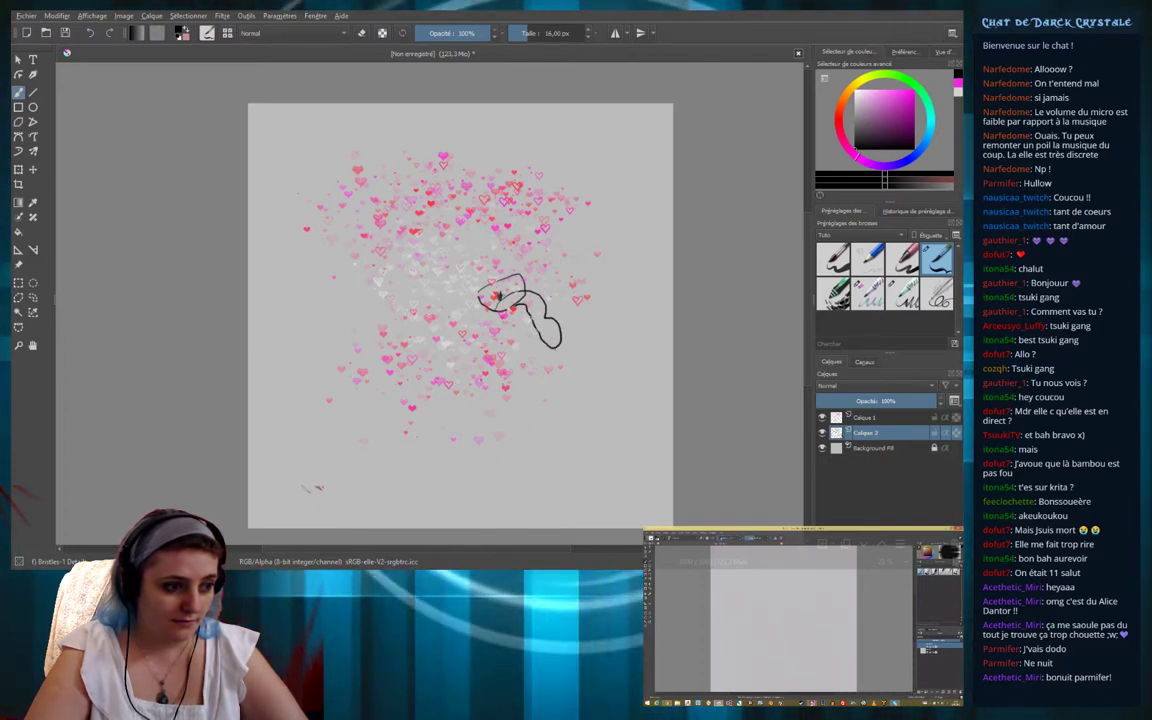
{"action": "left_click_drag", "start_coordinate": [472, 268], "coordinate": [516, 255]}
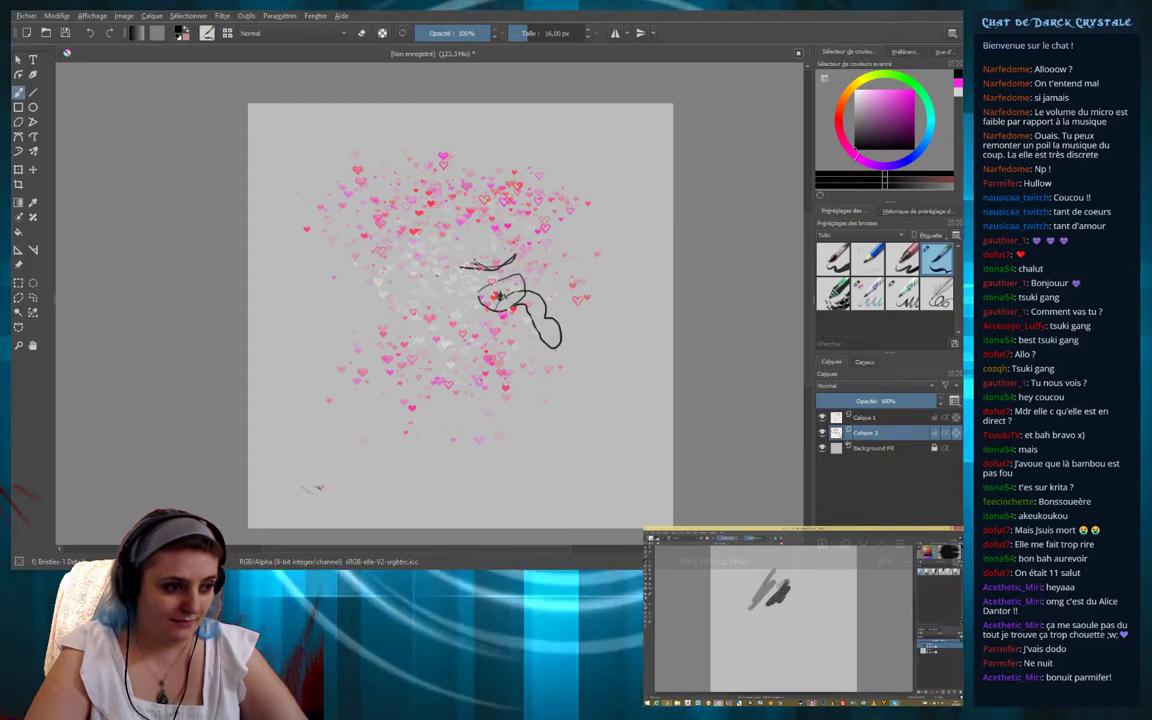
{"action": "mouse_move", "coordinate": [440, 265]}
{"action": "left_mouse_down"}
{"action": "mouse_move", "coordinate": [428, 302]}
{"action": "mouse_move", "coordinate": [450, 328]}
{"action": "left_mouse_up"}
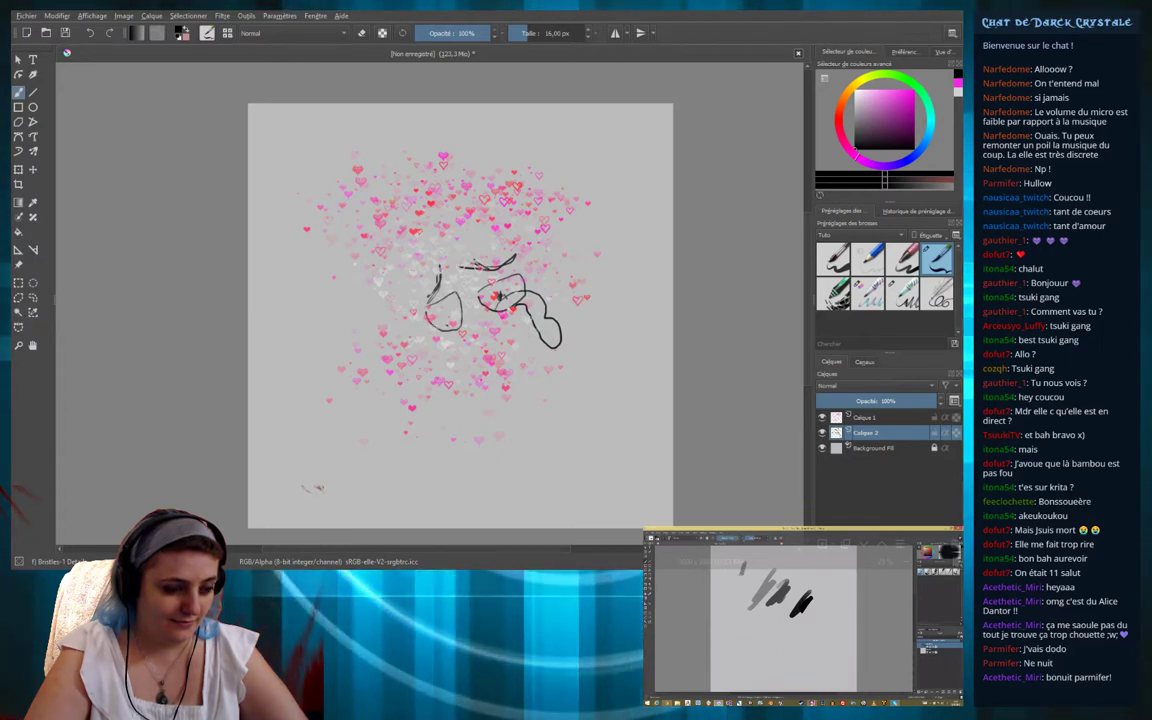
{"action": "key", "text": "ctrl+z"}
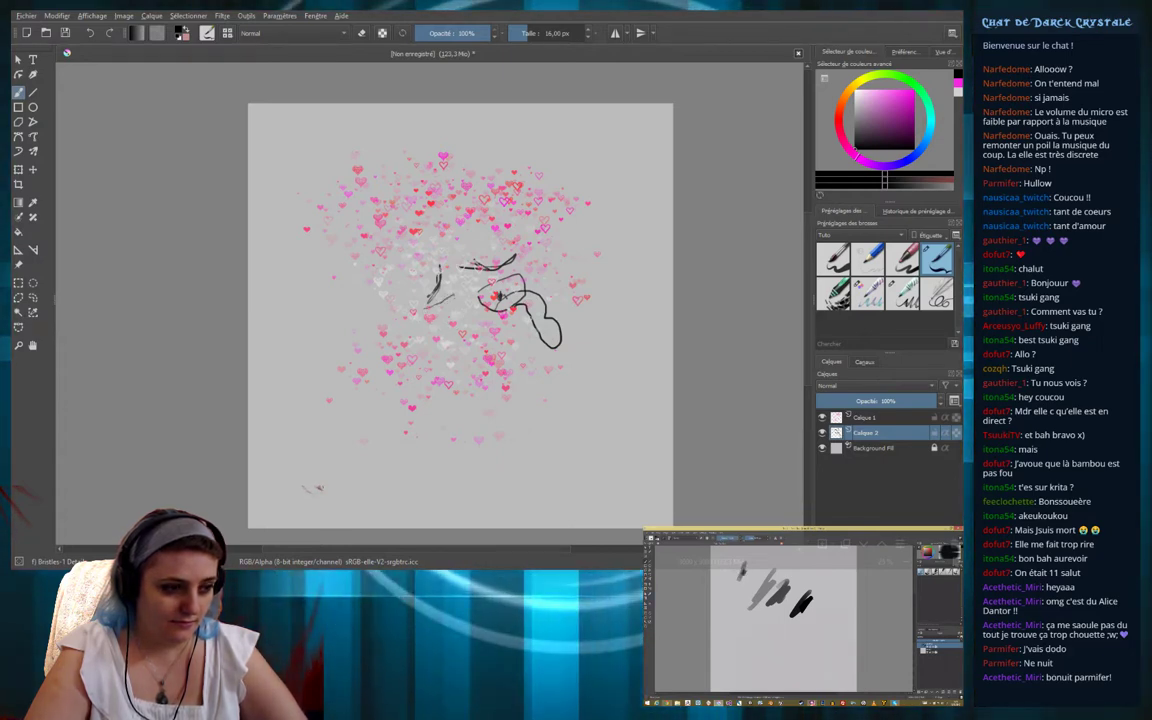
{"action": "mouse_move", "coordinate": [432, 298]}
{"action": "left_mouse_down"}
{"action": "mouse_move", "coordinate": [458, 322]}
{"action": "mouse_move", "coordinate": [428, 343]}
{"action": "mouse_move", "coordinate": [444, 360]}
{"action": "left_mouse_up"}
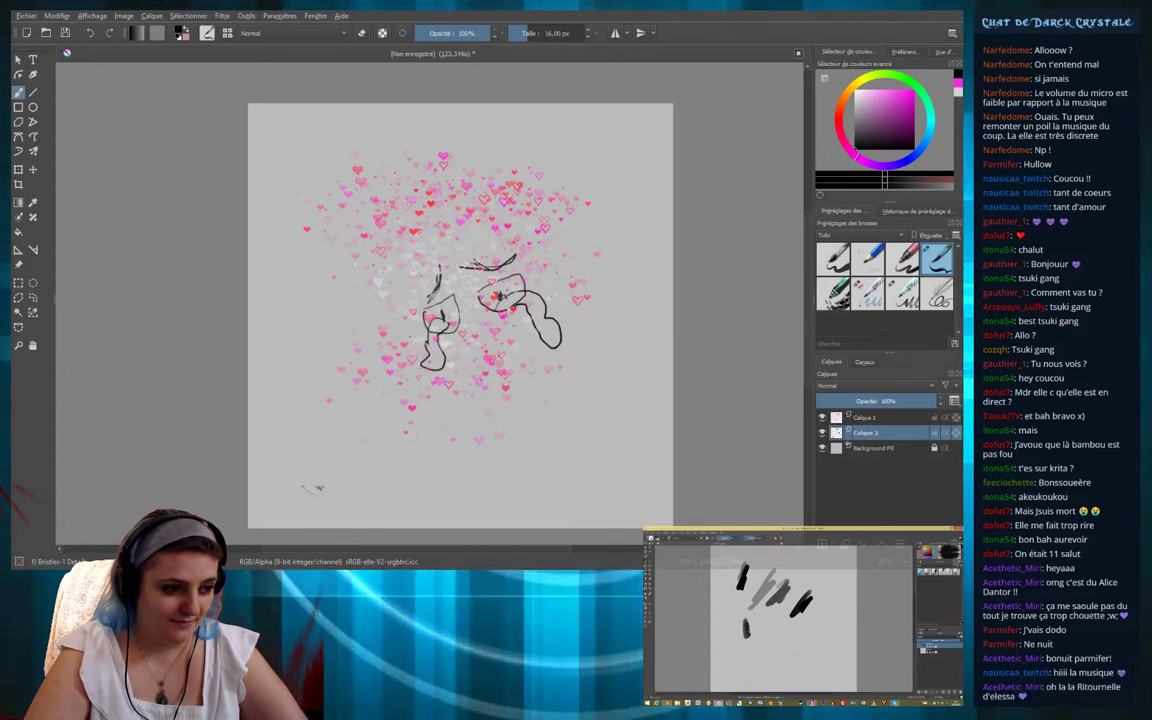
{"action": "left_click_drag", "start_coordinate": [498, 336], "coordinate": [499, 362]}
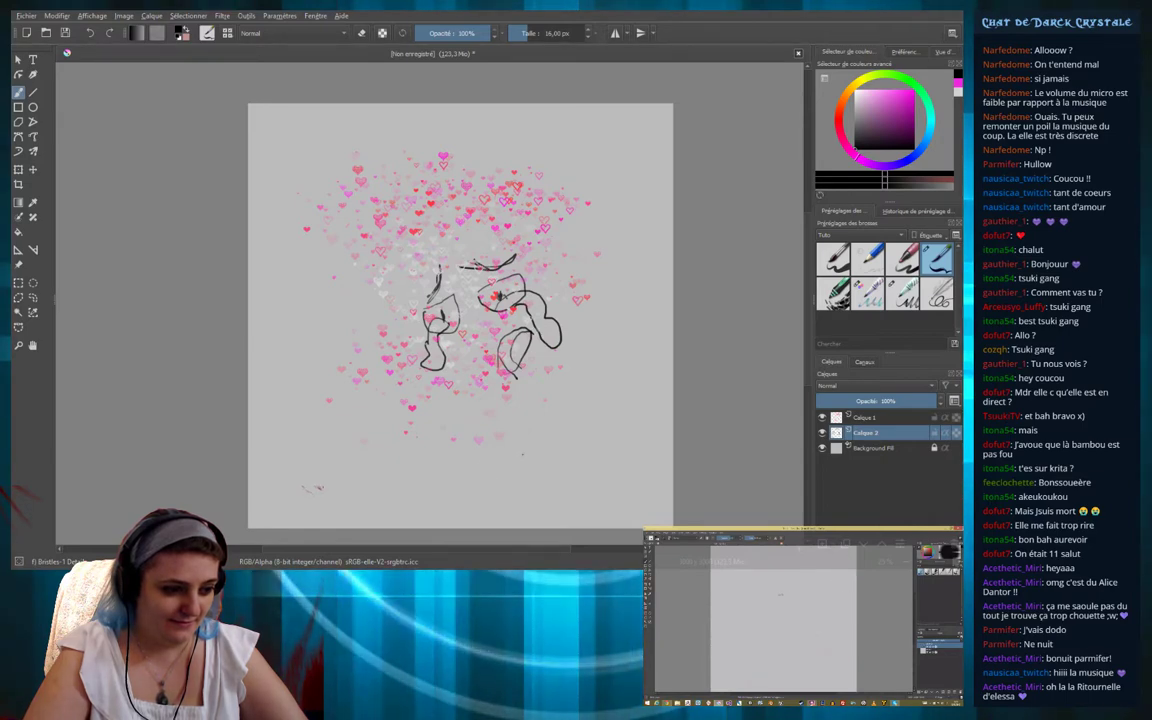
Add short ink strokes around the C shape at the lower right, dropping one misplaced arch
{"action": "mouse_move", "coordinate": [516, 442]}
{"action": "left_mouse_down"}
{"action": "mouse_move", "coordinate": [546, 430]}
{"action": "mouse_move", "coordinate": [578, 438]}
{"action": "left_mouse_up"}
{"action": "key", "text": "ctrl+z"}
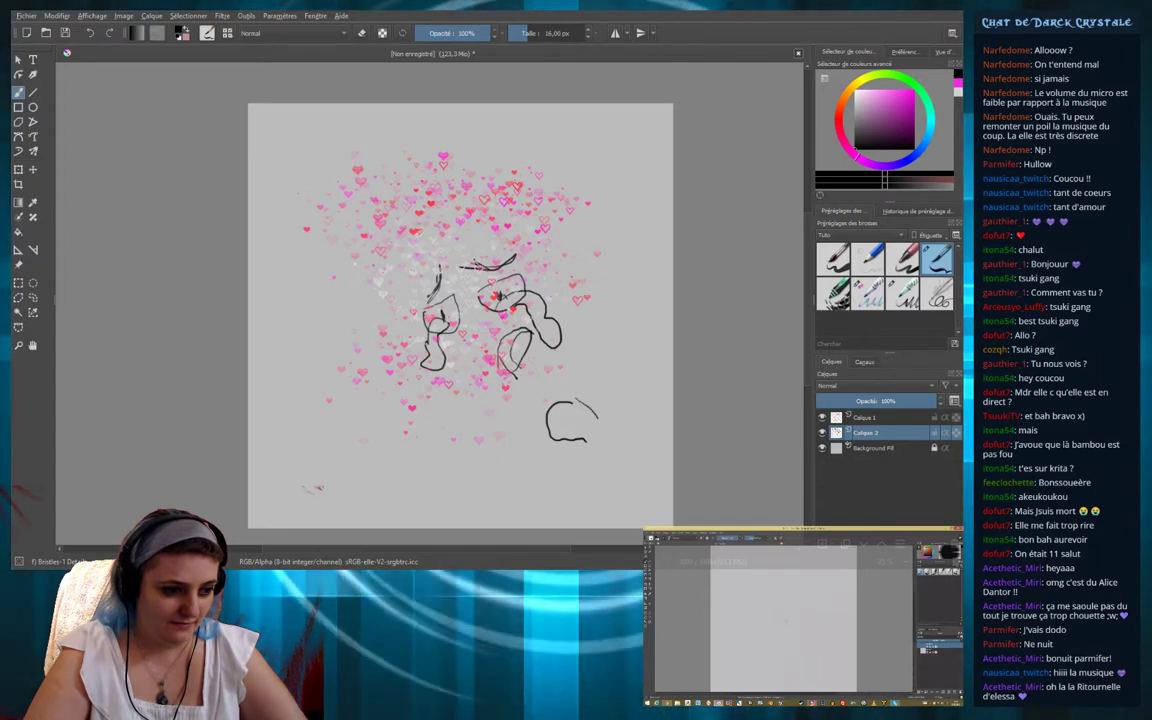
{"action": "left_click_drag", "start_coordinate": [543, 419], "coordinate": [531, 432]}
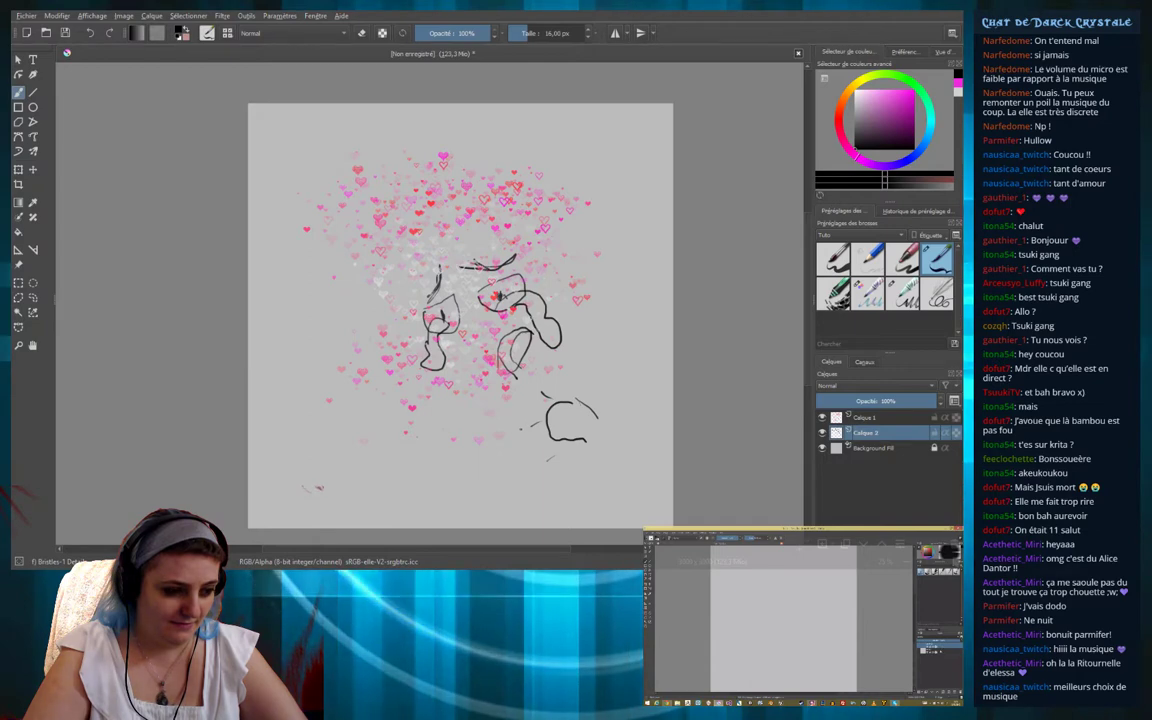
{"action": "mouse_move", "coordinate": [514, 441]}
{"action": "left_mouse_down"}
{"action": "mouse_move", "coordinate": [550, 428]}
{"action": "mouse_move", "coordinate": [519, 434]}
{"action": "left_mouse_up"}
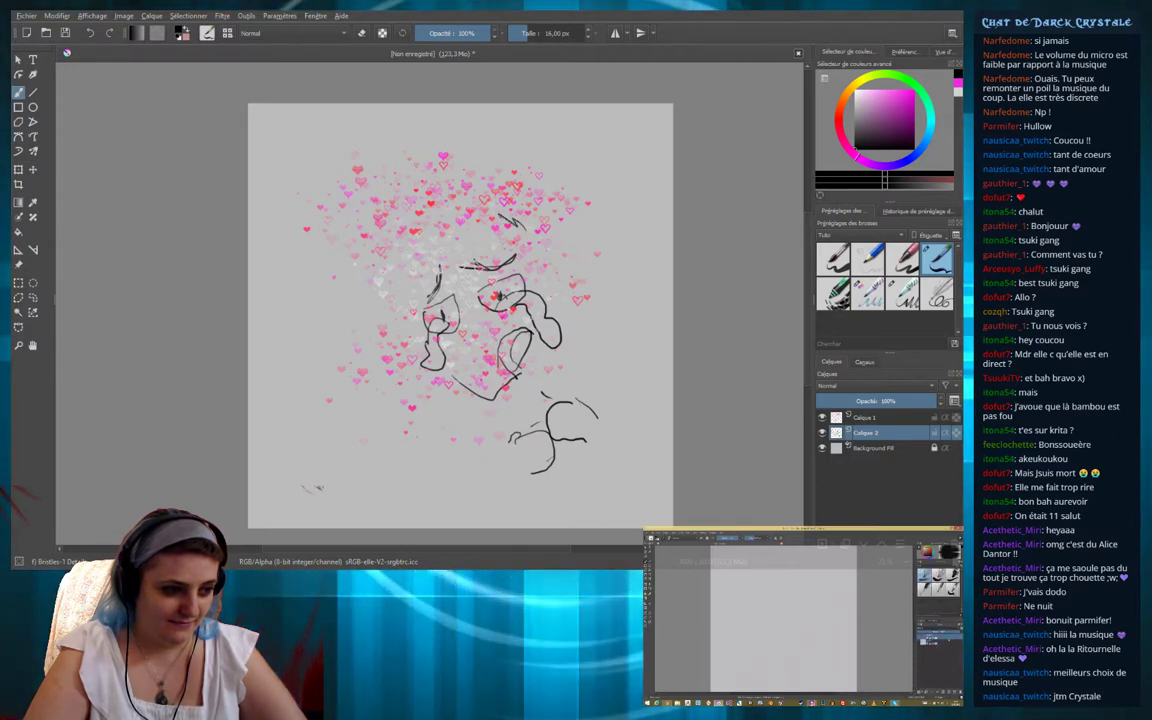
Draw hair and head outline strokes, then hatch the hair densely in zigzags
{"action": "left_click_drag", "start_coordinate": [482, 214], "coordinate": [523, 229]}
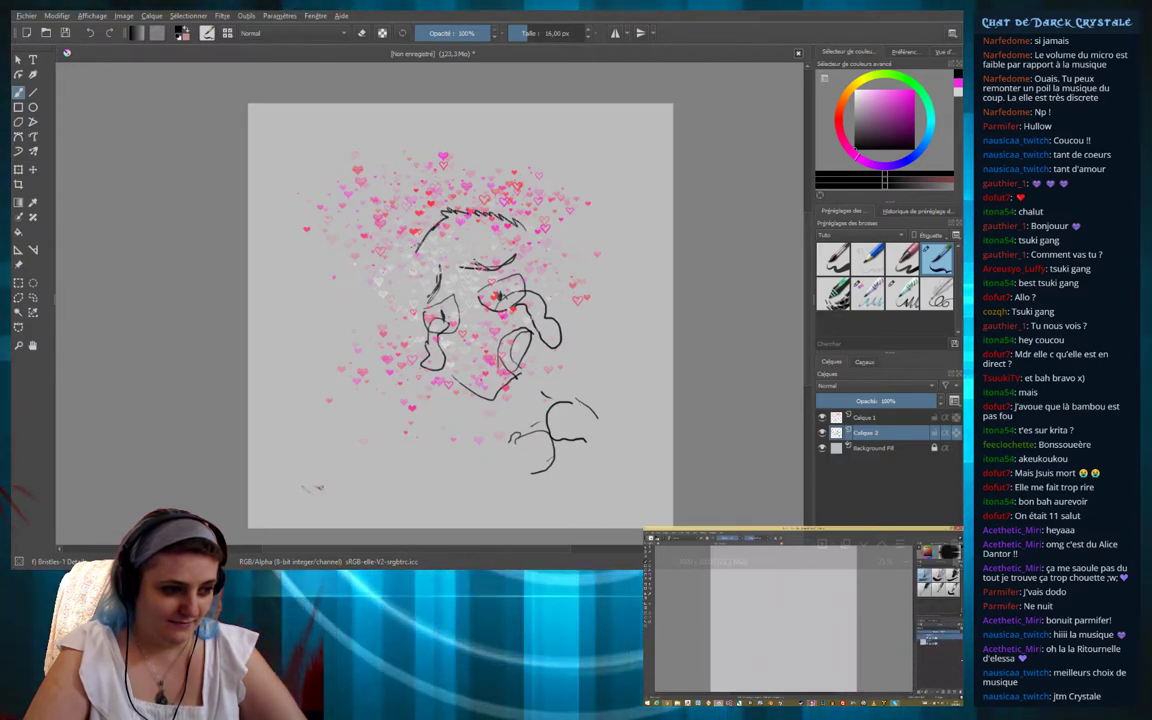
{"action": "left_click_drag", "start_coordinate": [428, 222], "coordinate": [391, 271]}
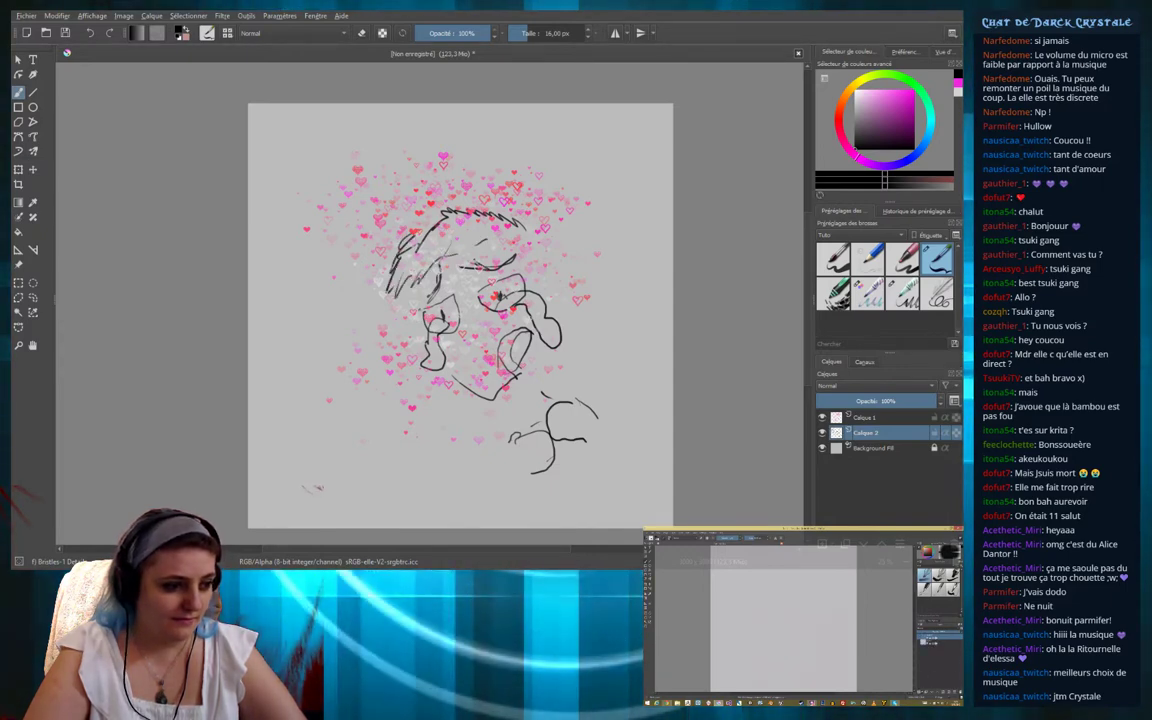
{"action": "mouse_move", "coordinate": [545, 288]}
{"action": "left_mouse_down"}
{"action": "mouse_move", "coordinate": [562, 277]}
{"action": "mouse_move", "coordinate": [540, 268]}
{"action": "left_mouse_up"}
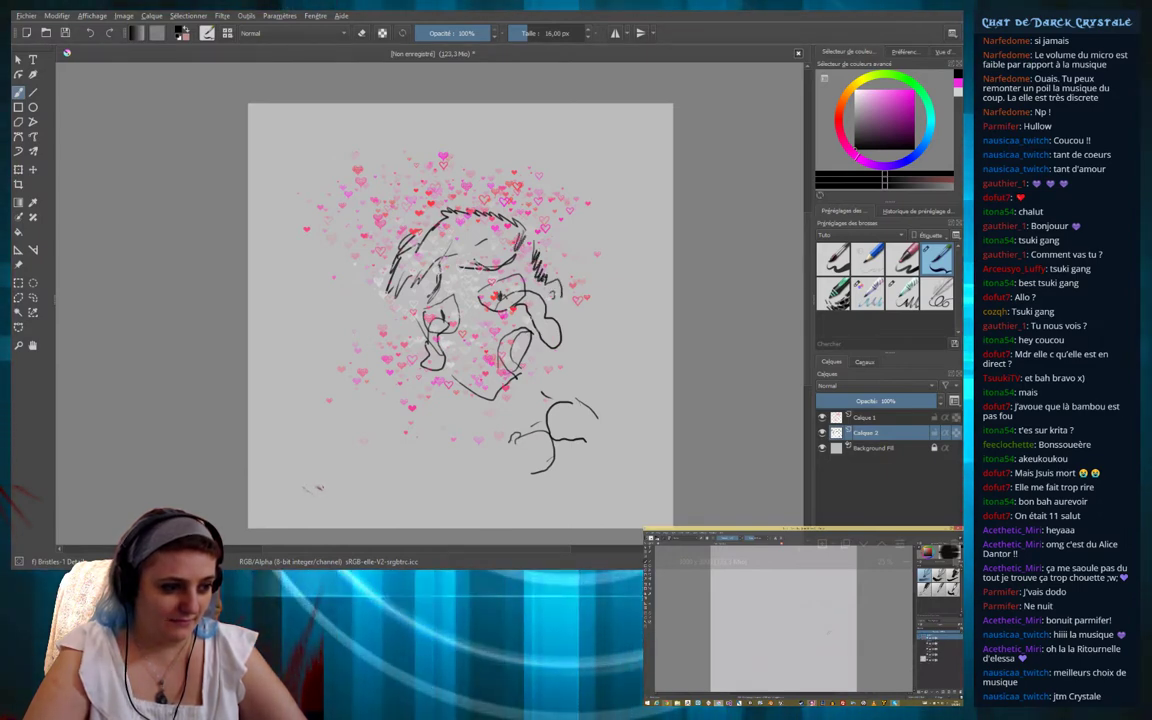
{"action": "left_click_drag", "start_coordinate": [462, 242], "coordinate": [520, 228]}
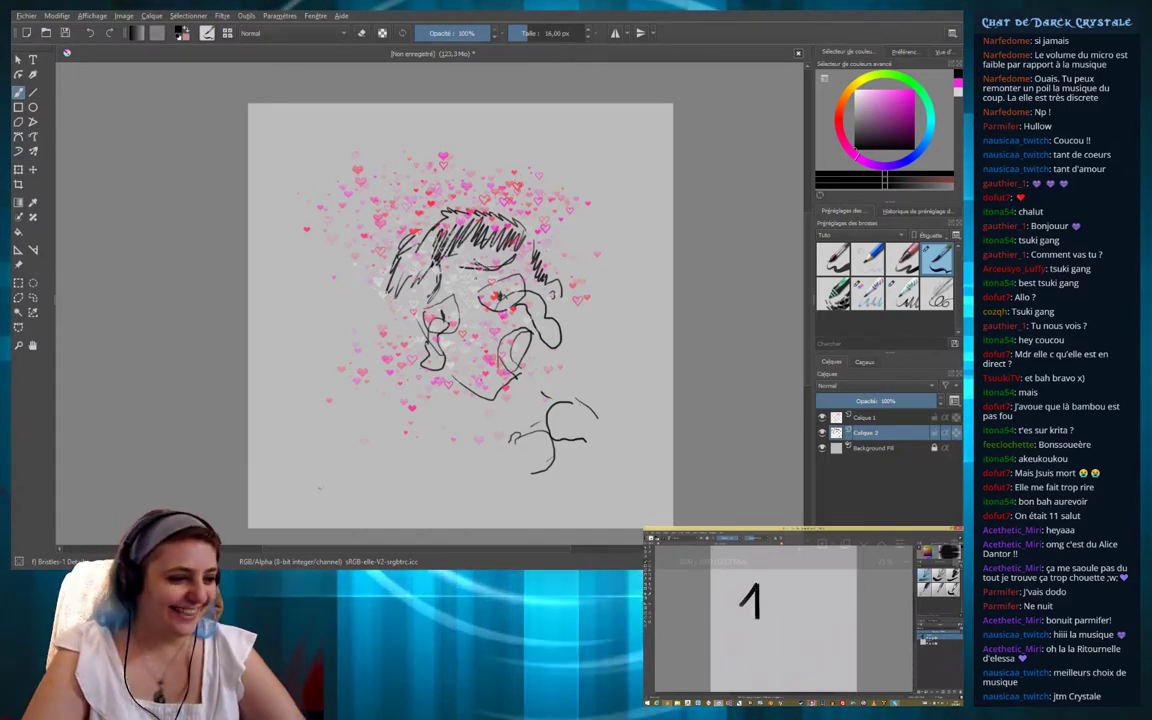
{"action": "left_click_drag", "start_coordinate": [372, 220], "coordinate": [384, 255]}
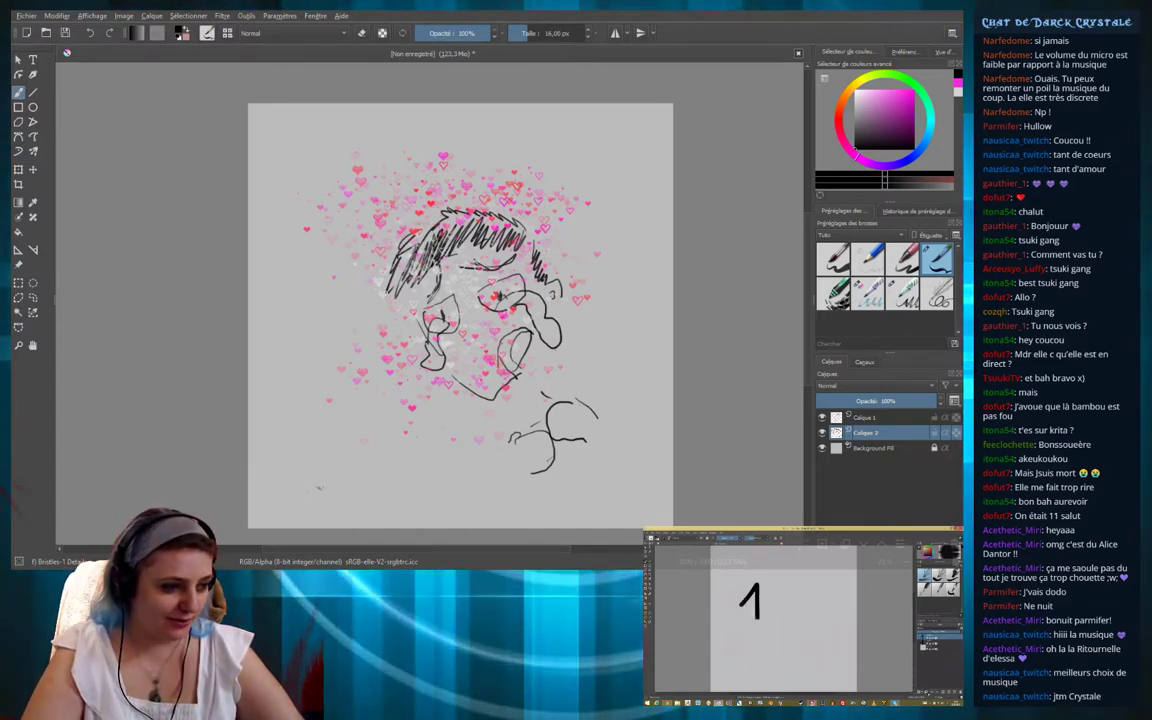
{"action": "left_click_drag", "start_coordinate": [398, 192], "coordinate": [384, 224]}
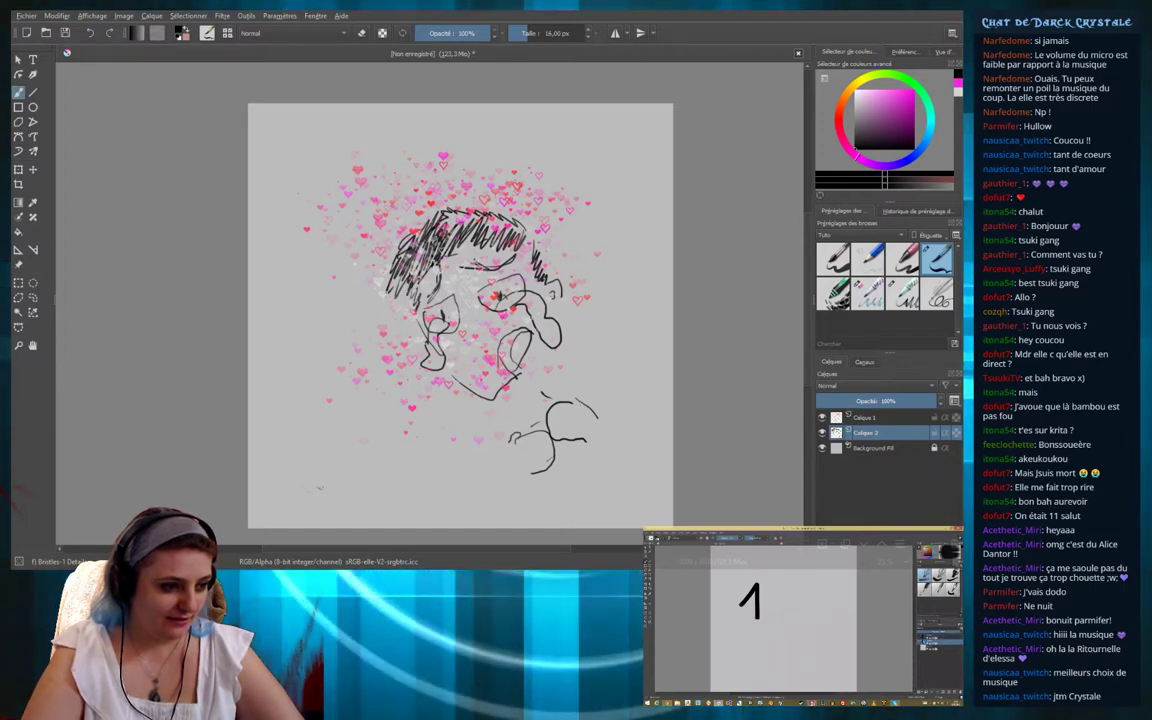
Add a last hair hatching stroke and paint bold letters MAH across the top left
{"action": "left_click_drag", "start_coordinate": [384, 205], "coordinate": [362, 250]}
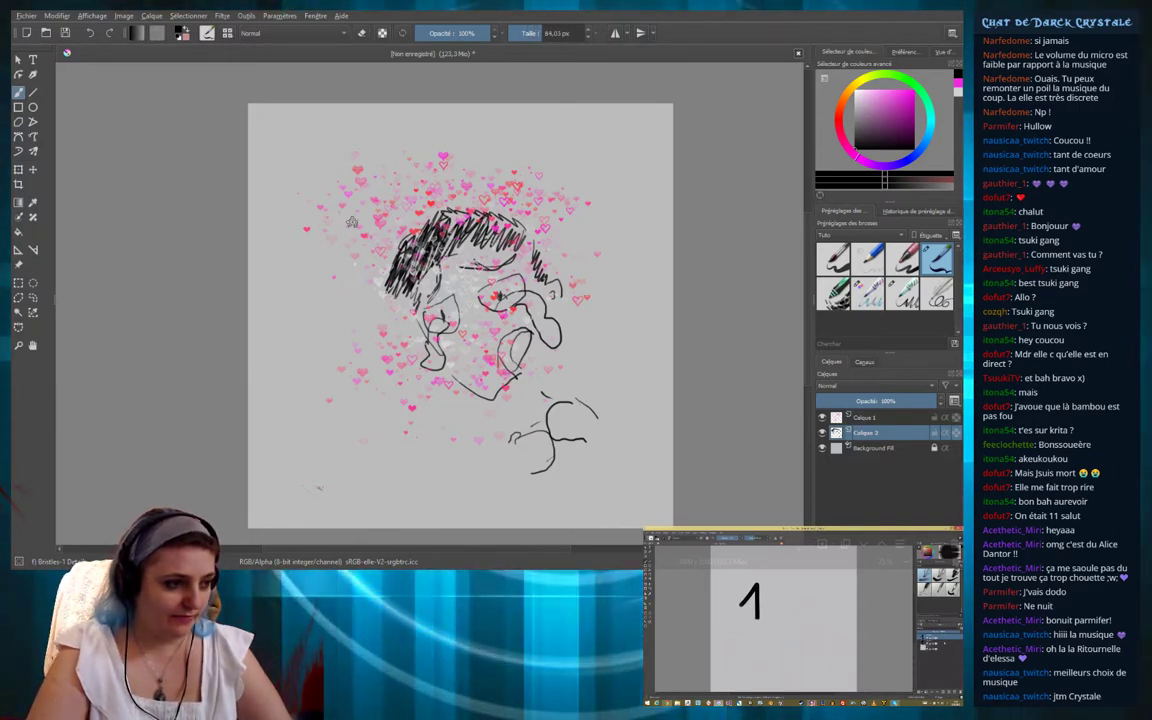
{"action": "left_click_drag", "start_coordinate": [294, 166], "coordinate": [305, 218]}
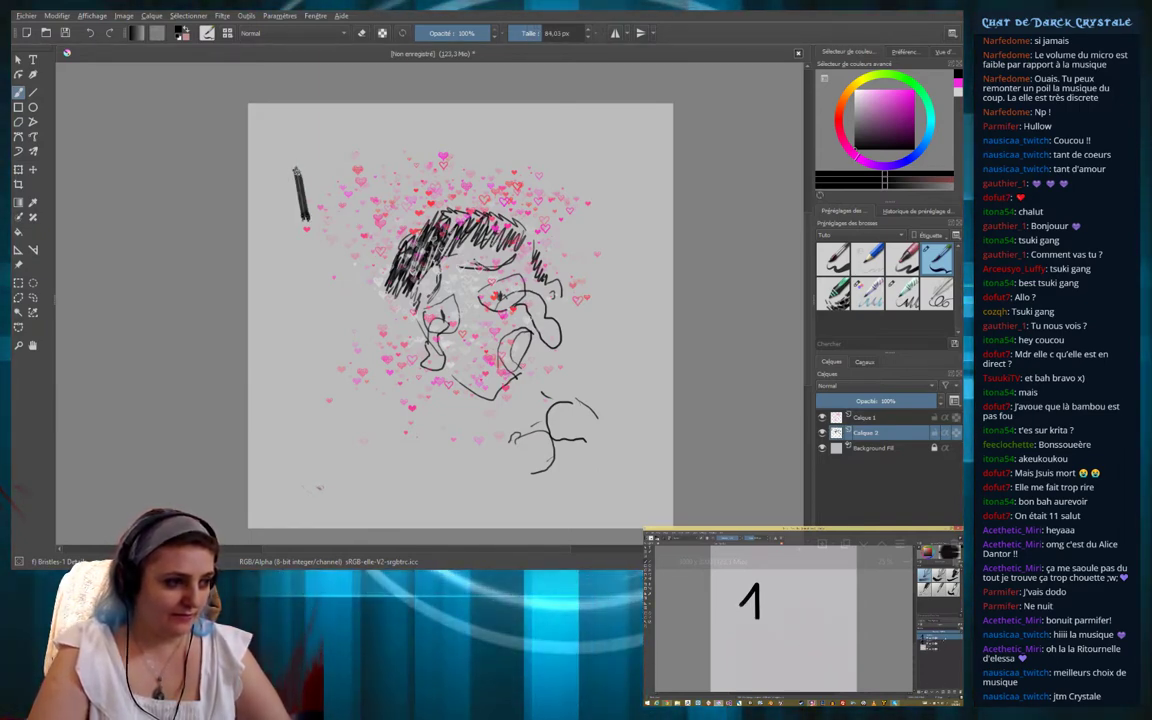
{"action": "mouse_move", "coordinate": [318, 160]}
{"action": "left_mouse_down"}
{"action": "mouse_move", "coordinate": [324, 192]}
{"action": "mouse_move", "coordinate": [352, 204]}
{"action": "left_mouse_up"}
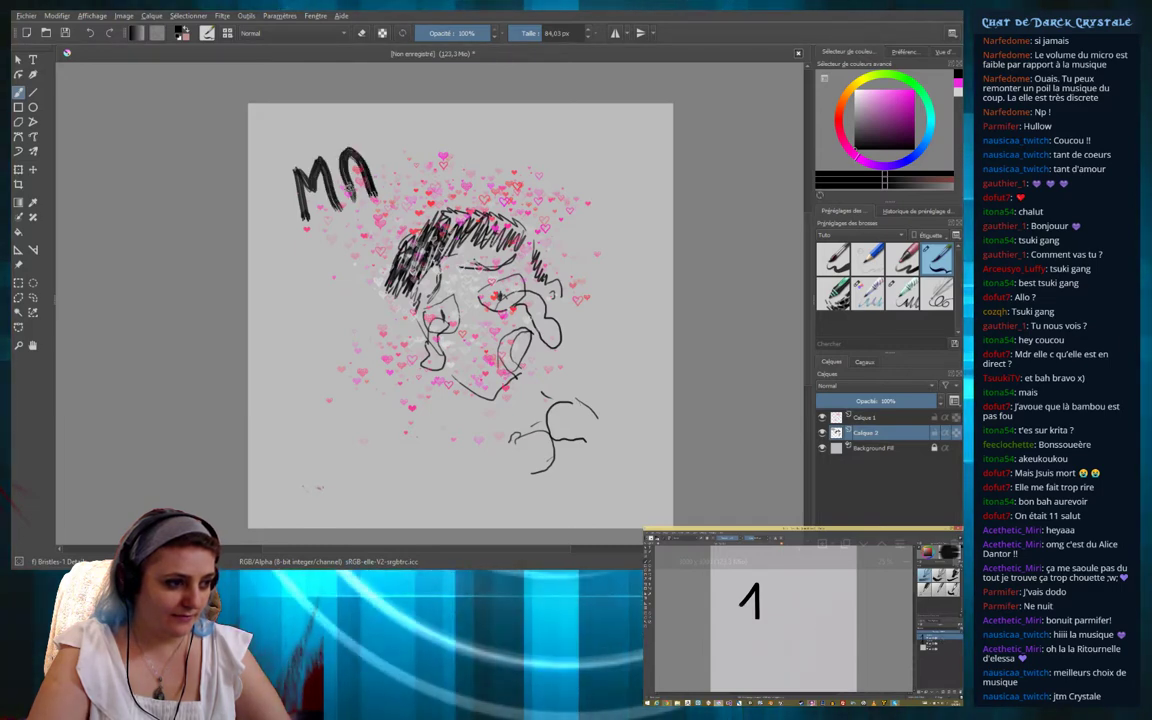
{"action": "mouse_move", "coordinate": [372, 145]}
{"action": "left_mouse_down"}
{"action": "mouse_move", "coordinate": [378, 196]}
{"action": "mouse_move", "coordinate": [425, 160]}
{"action": "mouse_move", "coordinate": [530, 168]}
{"action": "mouse_move", "coordinate": [520, 186]}
{"action": "left_mouse_up"}
Complete the title to read MAH HEART and shrink the brush to about 40 px
{"action": "left_click_drag", "start_coordinate": [542, 142], "coordinate": [580, 195]}
{"action": "mouse_move", "coordinate": [580, 148]}
{"action": "left_mouse_down"}
{"action": "mouse_move", "coordinate": [600, 195]}
{"action": "mouse_move", "coordinate": [625, 158]}
{"action": "left_mouse_up"}
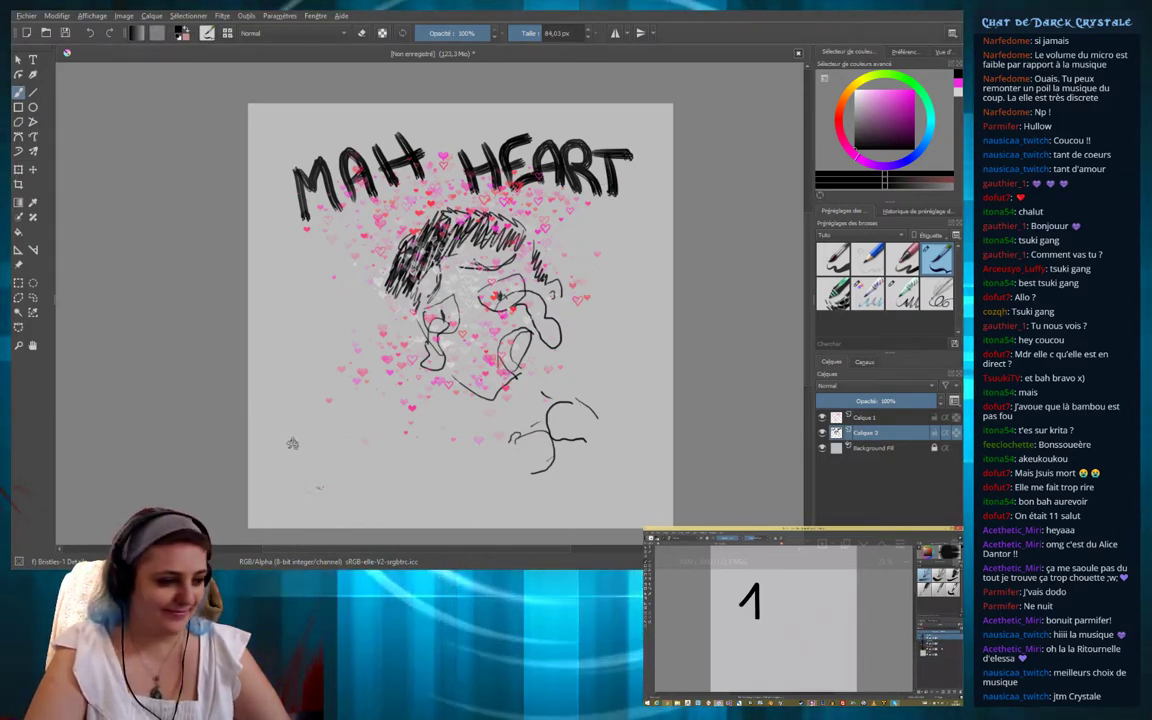
{"action": "key", "text": "ctrl"}
{"action": "key", "text": "bracketleft"}
{"action": "key", "text": "bracketleft"}
{"action": "key", "text": "bracketleft"}
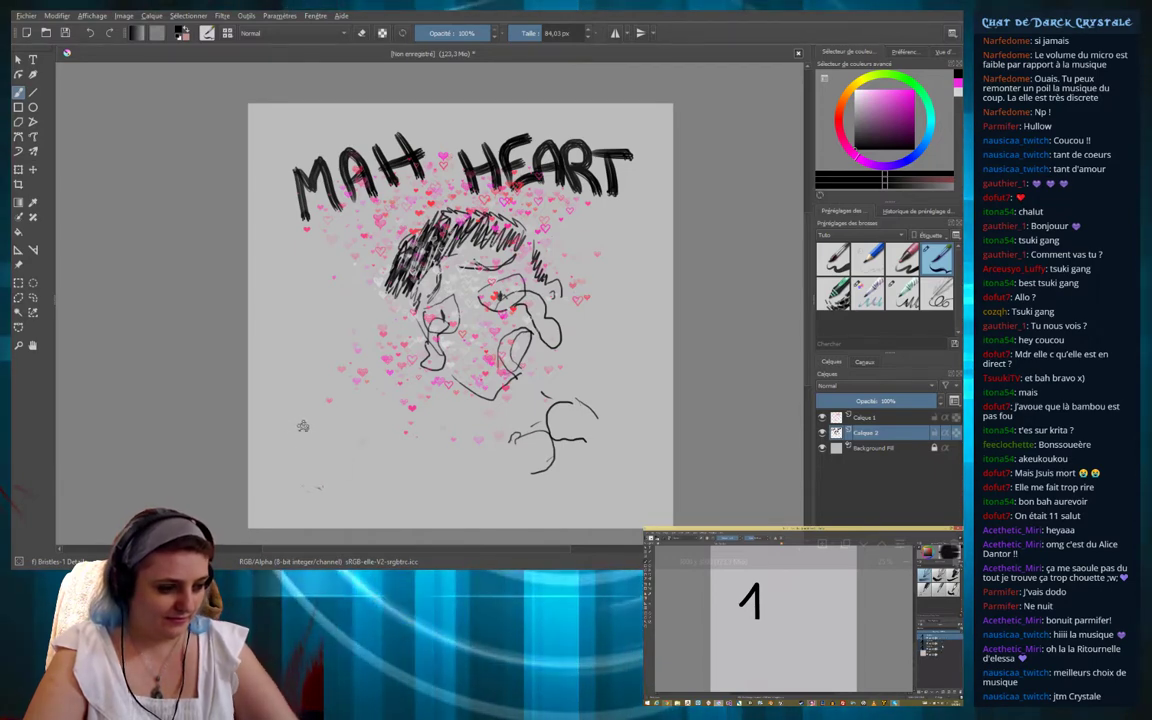
Handwrite a small two-line caption, a name above 'Being Like', at the lower left
{"action": "key", "text": "bracketleft"}
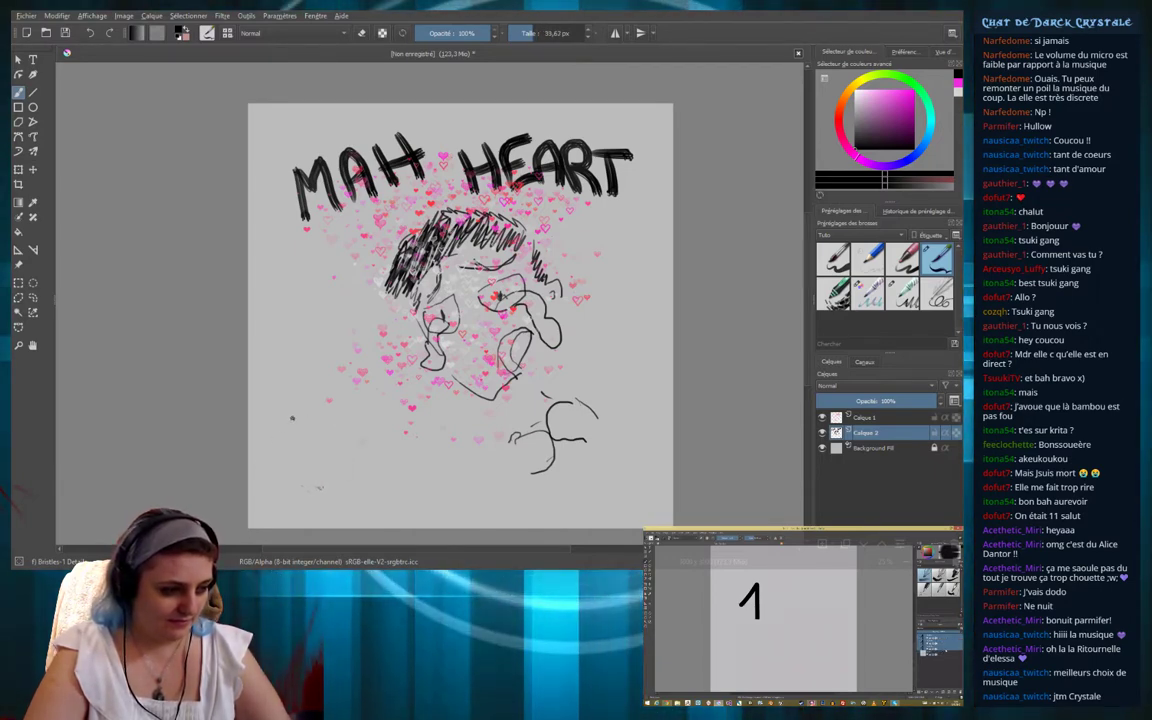
{"action": "mouse_move", "coordinate": [280, 421]}
{"action": "left_mouse_down"}
{"action": "mouse_move", "coordinate": [280, 446]}
{"action": "mouse_move", "coordinate": [364, 444]}
{"action": "left_mouse_up"}
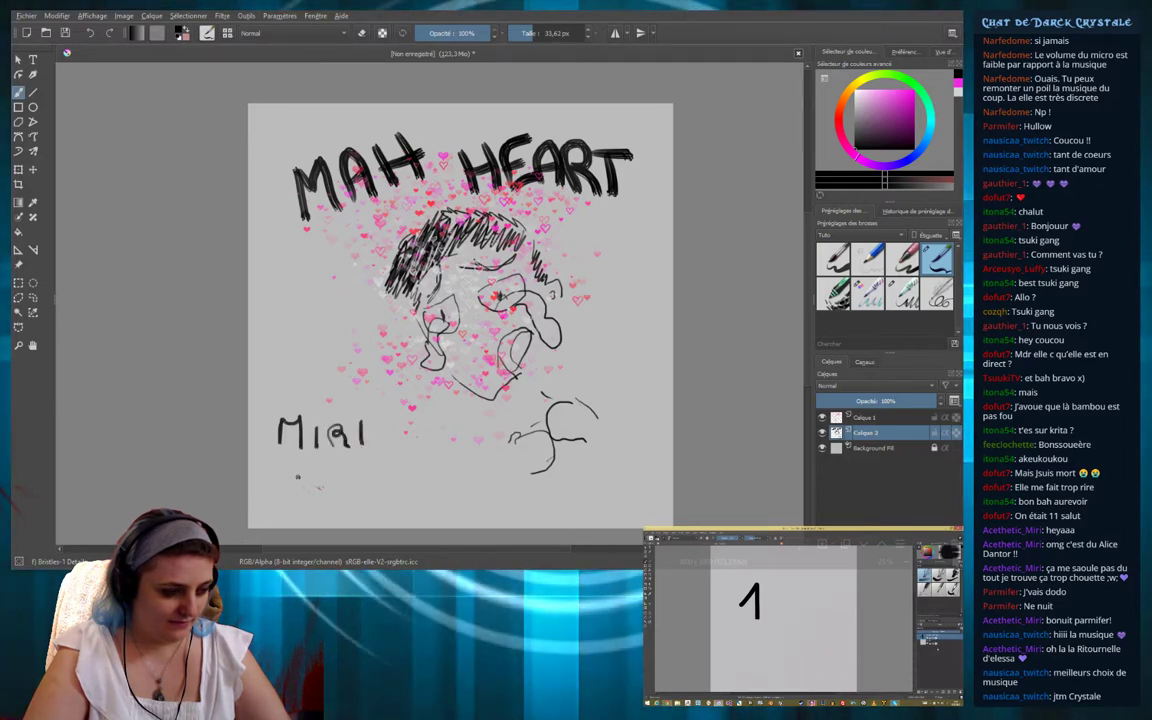
{"action": "mouse_move", "coordinate": [326, 484]}
{"action": "left_mouse_down"}
{"action": "mouse_move", "coordinate": [334, 495]}
{"action": "mouse_move", "coordinate": [353, 479]}
{"action": "left_mouse_up"}
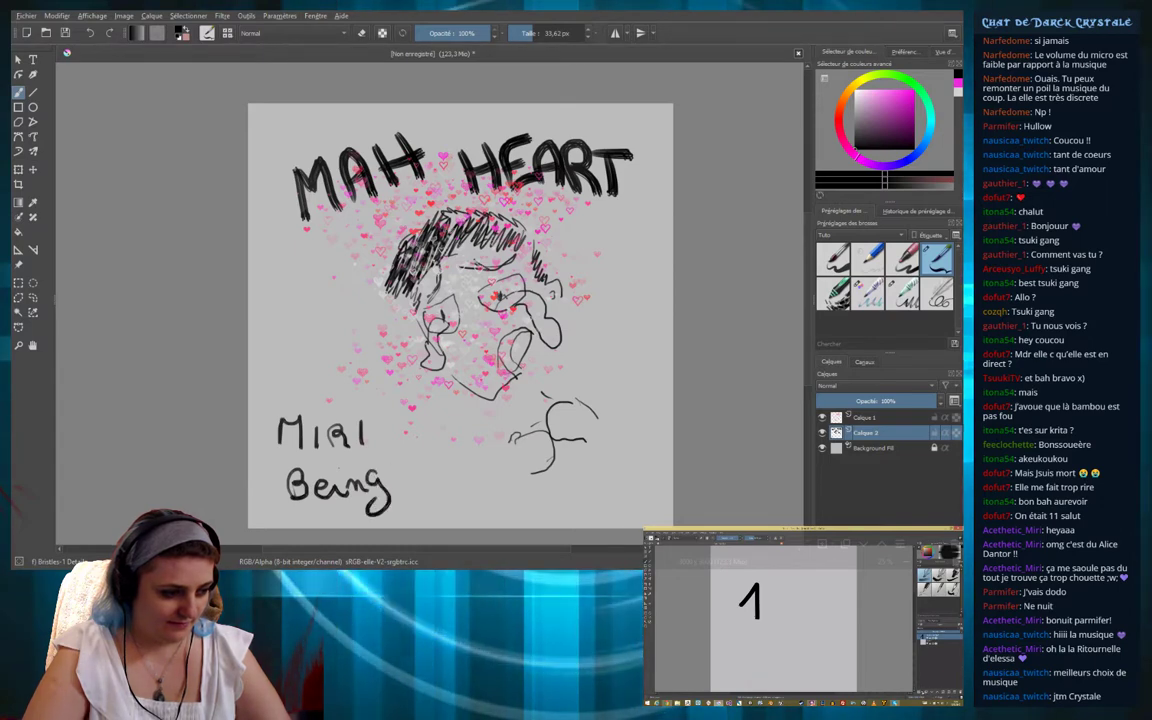
{"action": "left_click_drag", "start_coordinate": [407, 448], "coordinate": [410, 482]}
{"action": "mouse_move", "coordinate": [424, 455]}
{"action": "left_mouse_down"}
{"action": "mouse_move", "coordinate": [429, 480]}
{"action": "mouse_move", "coordinate": [470, 478]}
{"action": "left_mouse_up"}
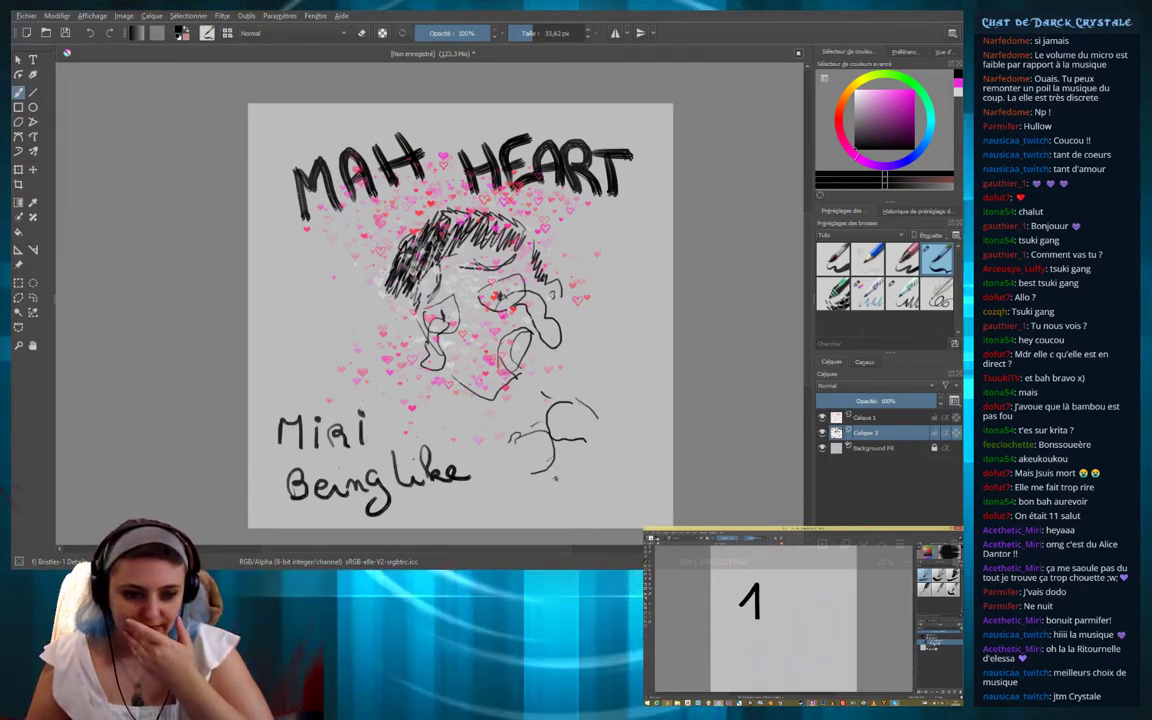
{"action": "mouse_move", "coordinate": [887, 437]}
{"action": "left_mouse_down"}
{"action": "mouse_move", "coordinate": [903, 429]}
{"action": "mouse_move", "coordinate": [836, 432]}
{"action": "left_mouse_up"}
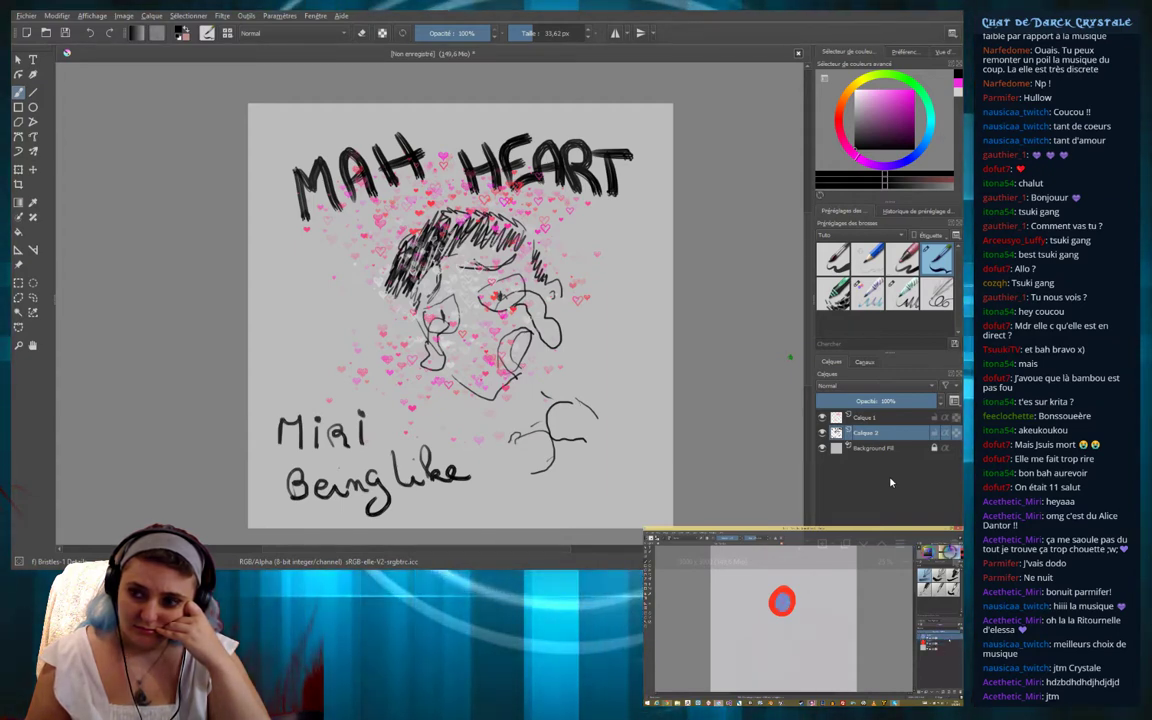
Fade the hearts layer Calque 1 almost fully and set its blending to Addition
{"action": "left_click", "coordinate": [893, 417]}
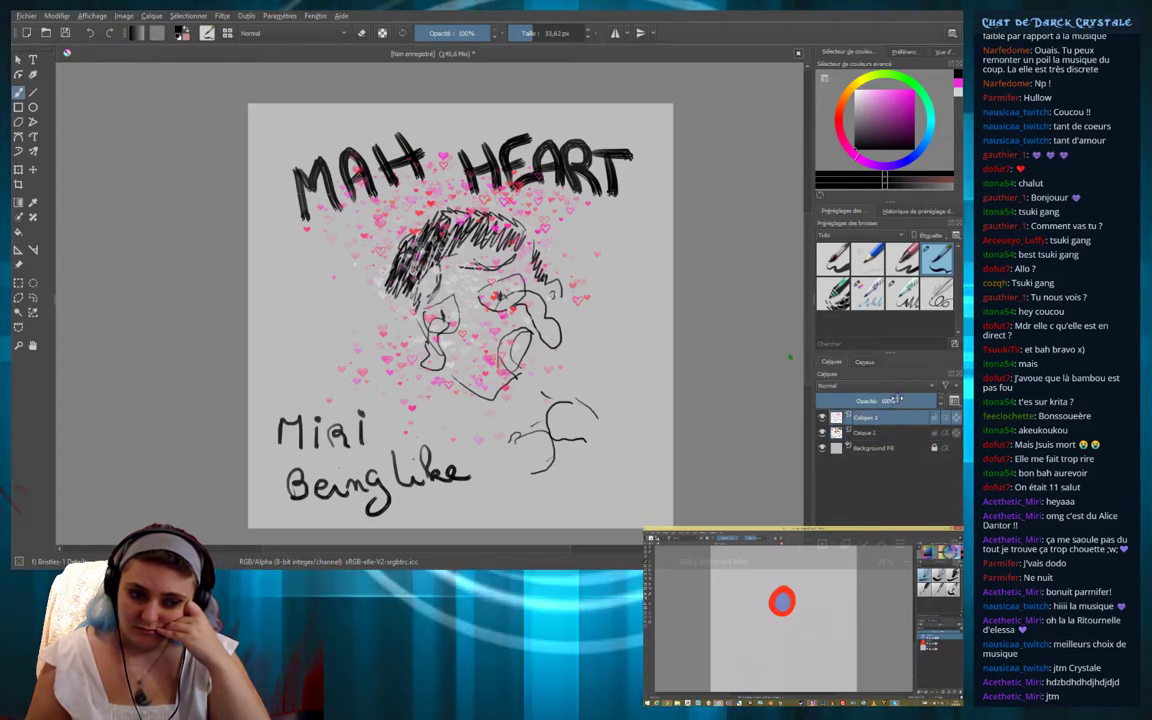
{"action": "mouse_move", "coordinate": [898, 399]}
{"action": "left_mouse_down"}
{"action": "mouse_move", "coordinate": [886, 400]}
{"action": "mouse_move", "coordinate": [953, 404]}
{"action": "left_mouse_up"}
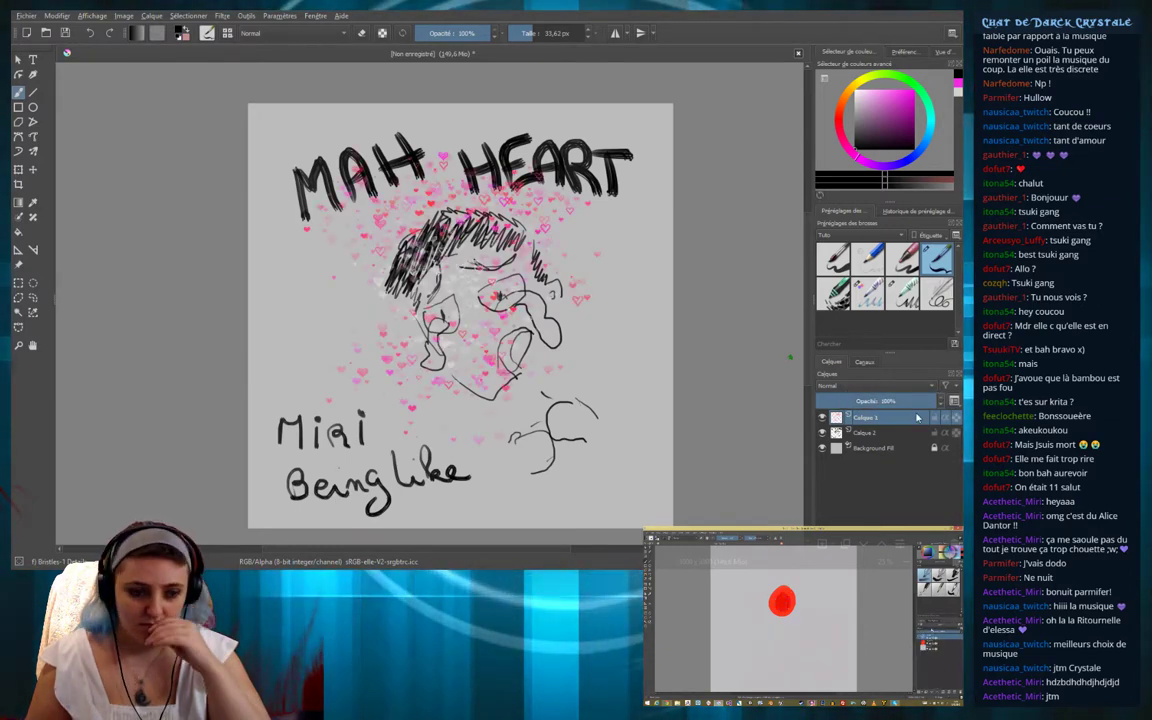
{"action": "left_click", "coordinate": [875, 385]}
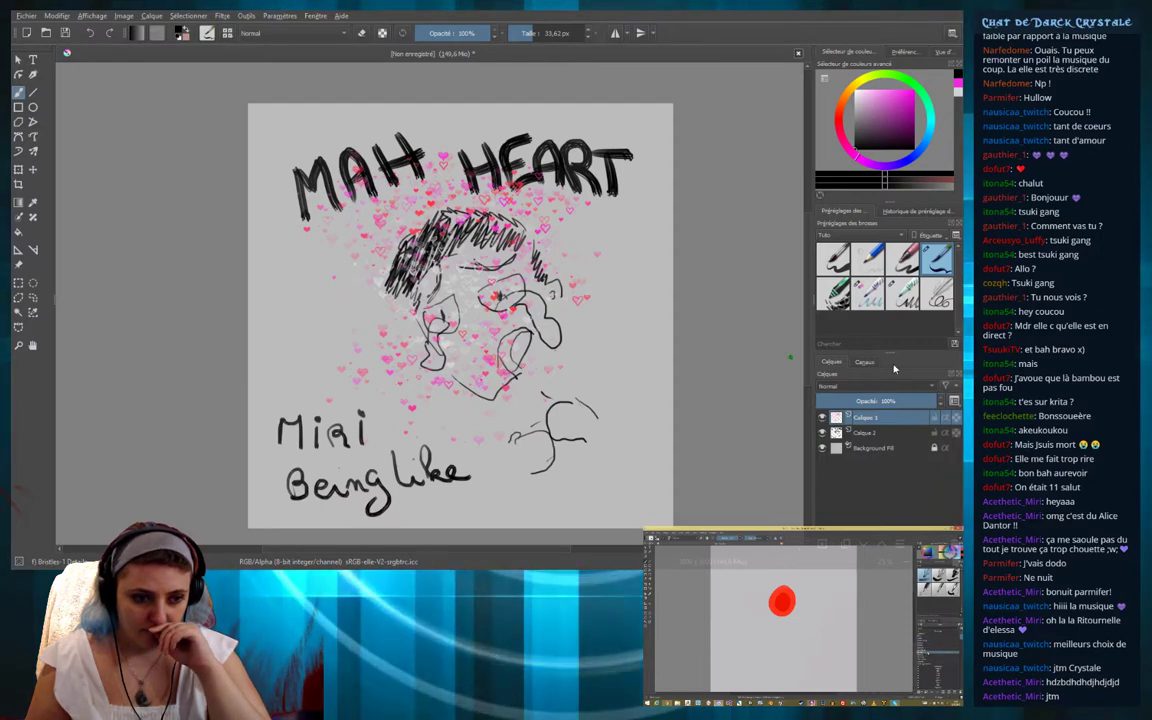
{"action": "left_click", "coordinate": [892, 360]}
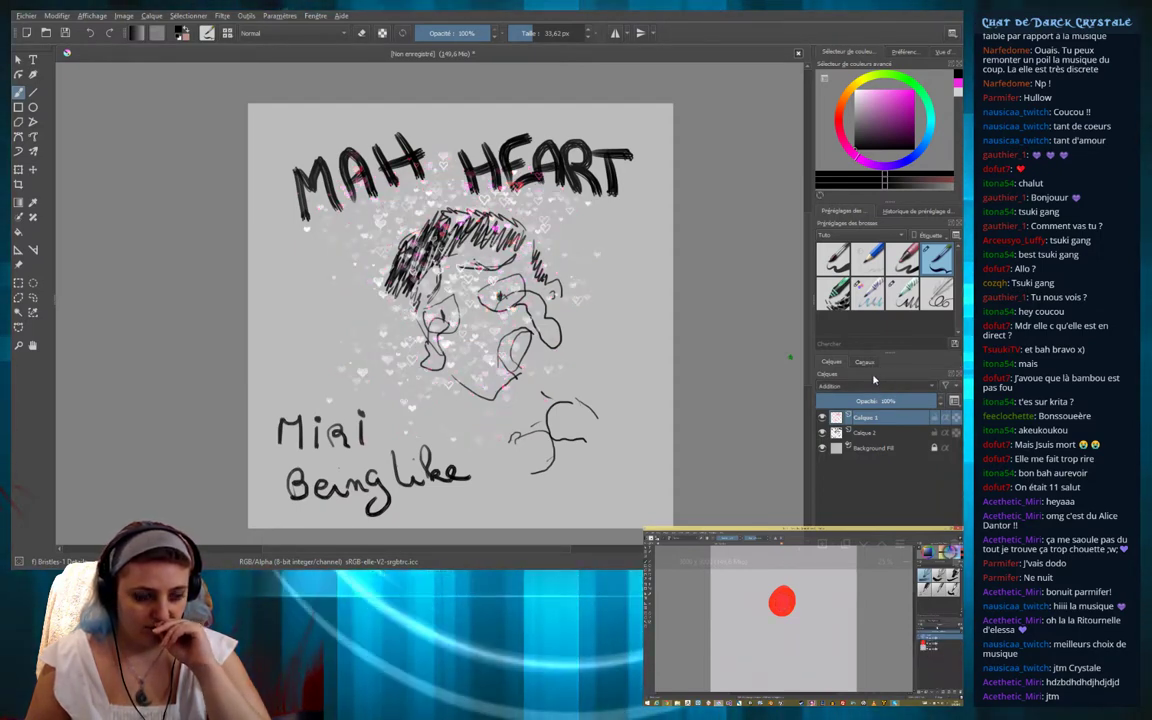
Scroll through the blending-mode dropdown to return the layer to Normal
{"action": "scroll", "coordinate": [880, 385], "scroll_direction": "down", "scroll_amount": 5}
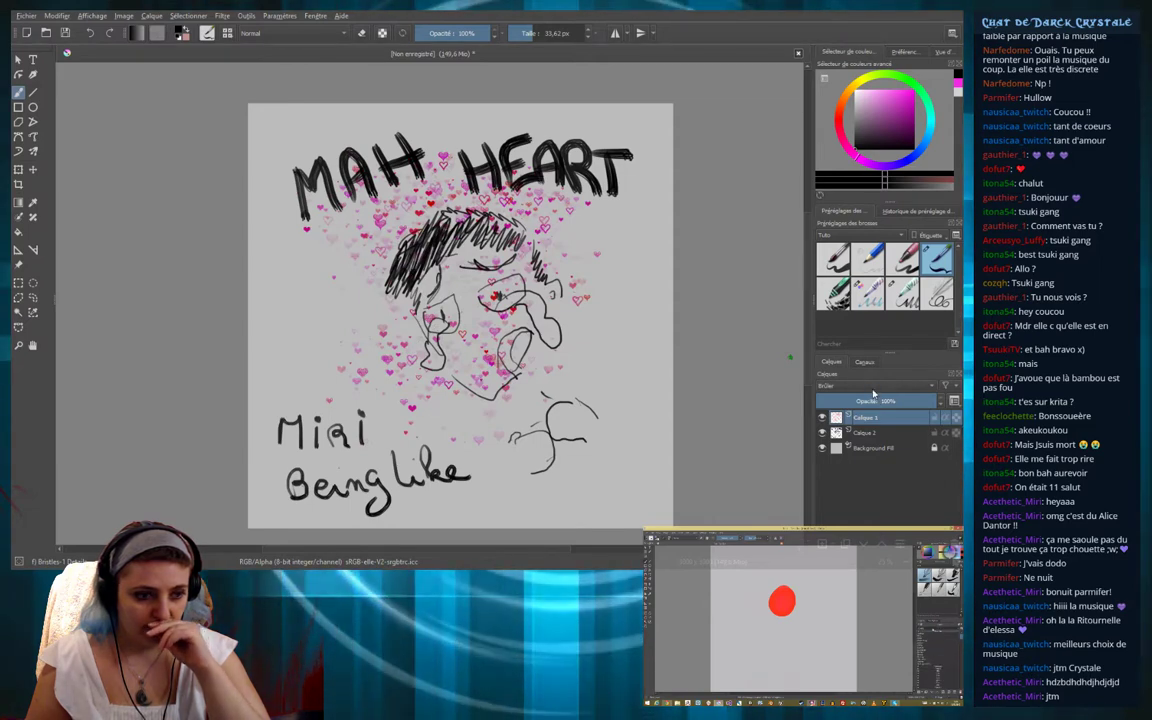
{"action": "scroll", "coordinate": [870, 386], "scroll_direction": "up", "scroll_amount": 5}
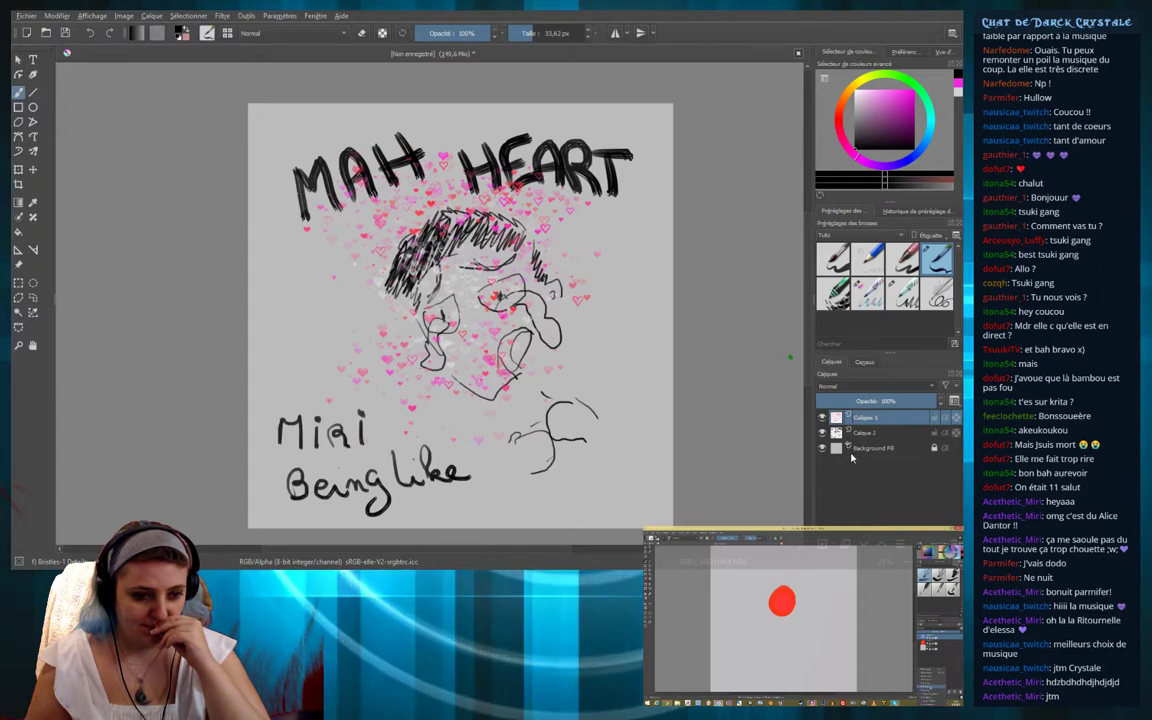
{"action": "scroll", "coordinate": [869, 386], "scroll_direction": "down", "scroll_amount": 1}
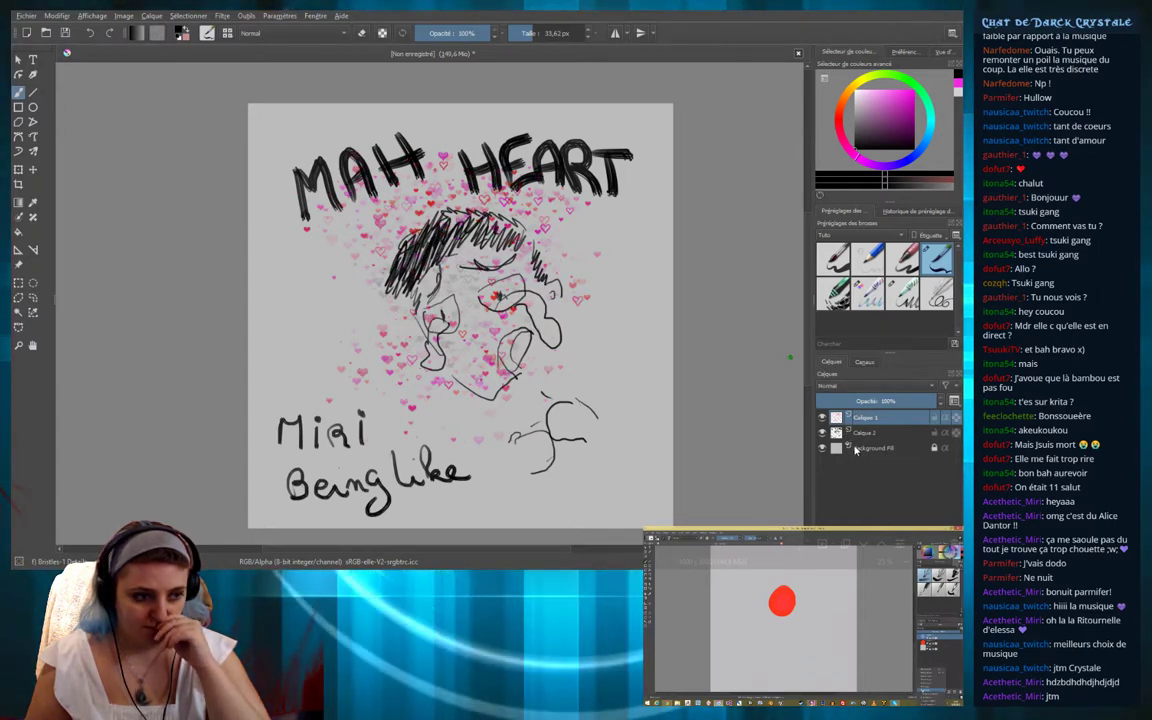
{"action": "scroll", "coordinate": [869, 386], "scroll_direction": "up", "scroll_amount": 1}
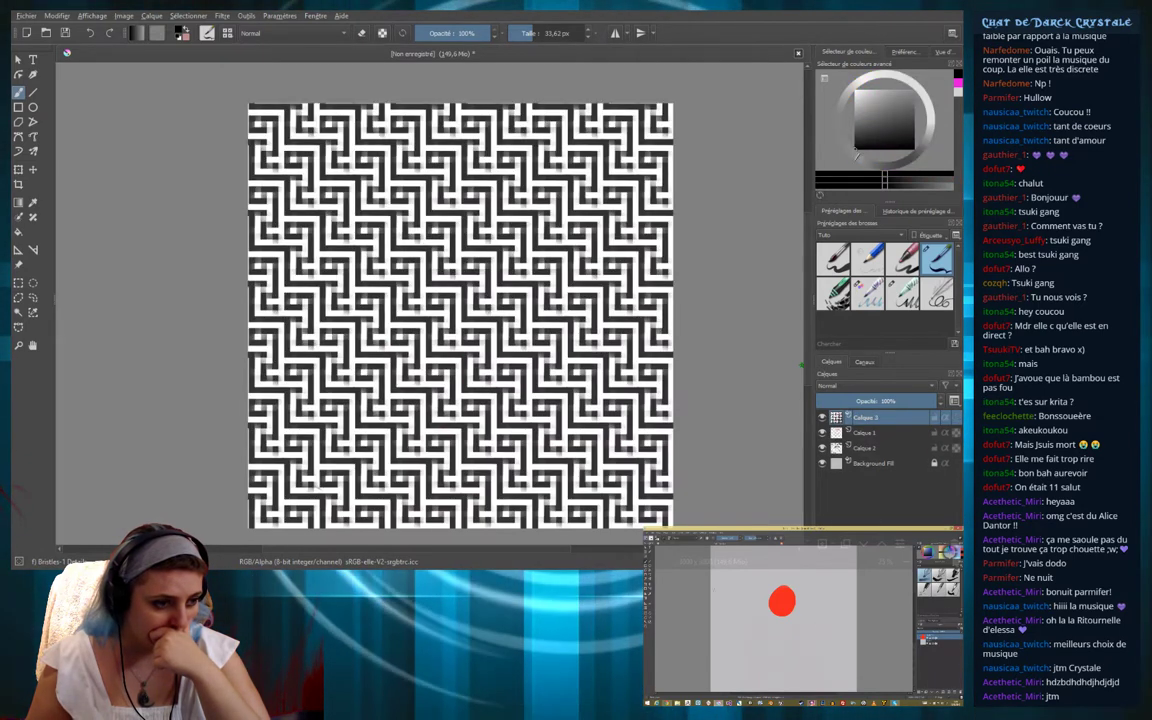
{"action": "left_click_drag", "start_coordinate": [870, 417], "coordinate": [890, 462]}
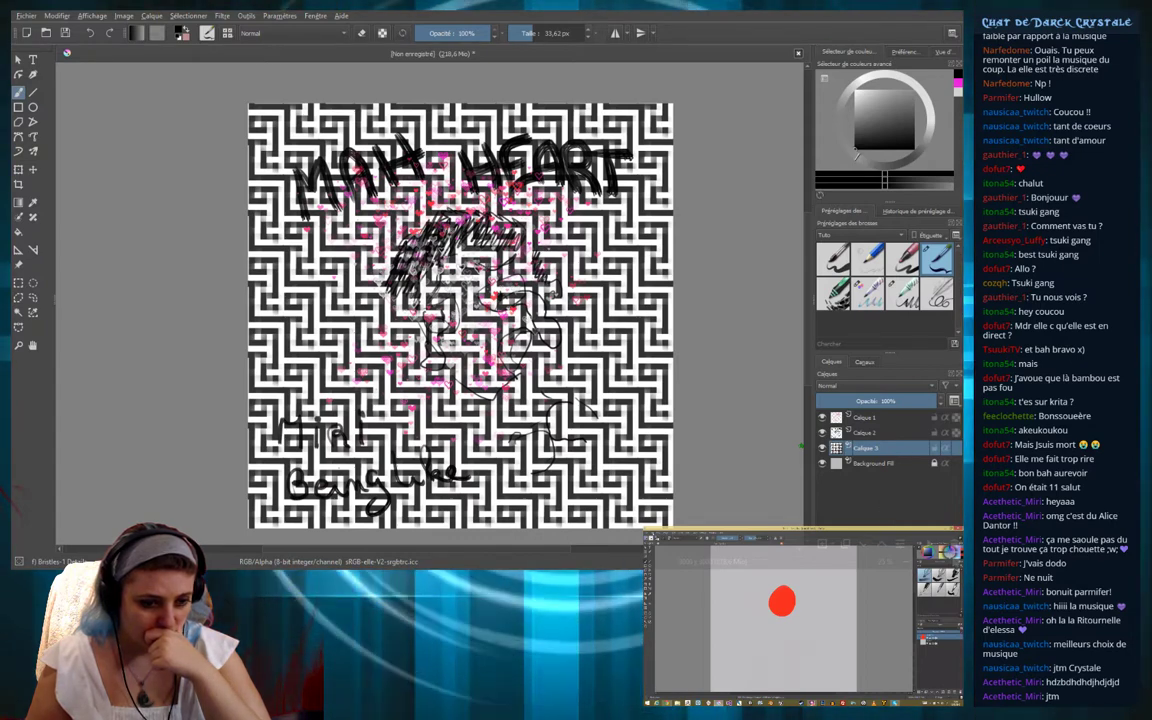
{"action": "key", "text": "shift+Delete"}
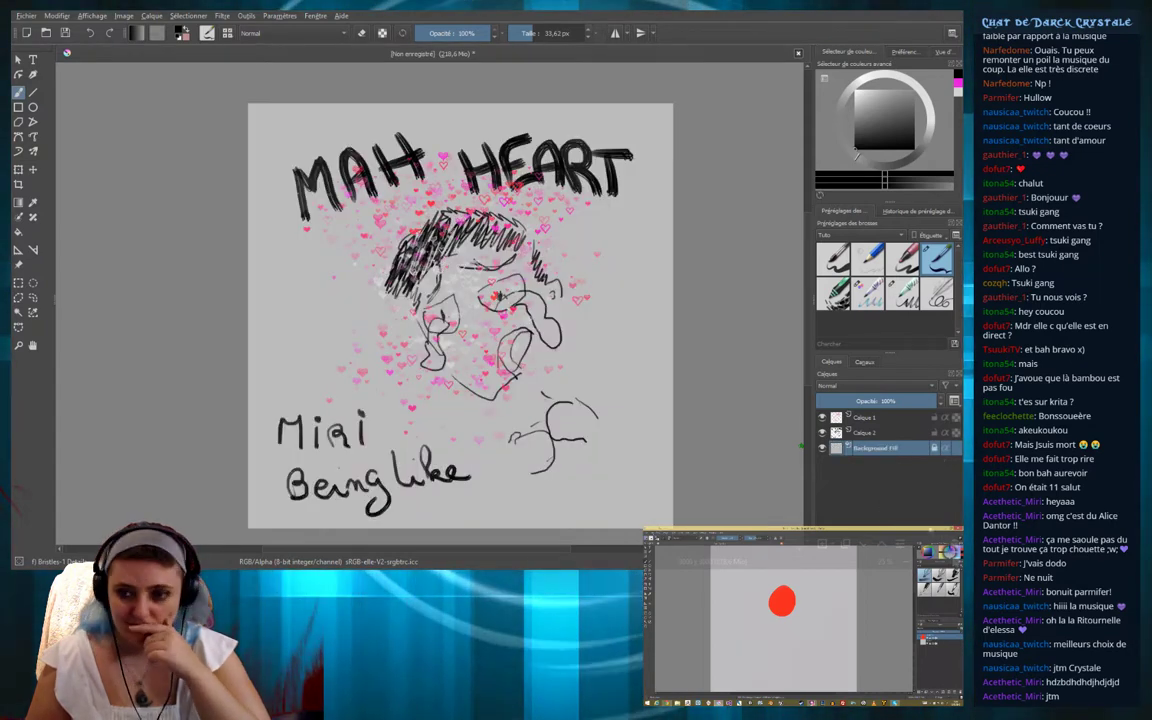
{"action": "left_click", "coordinate": [822, 448]}
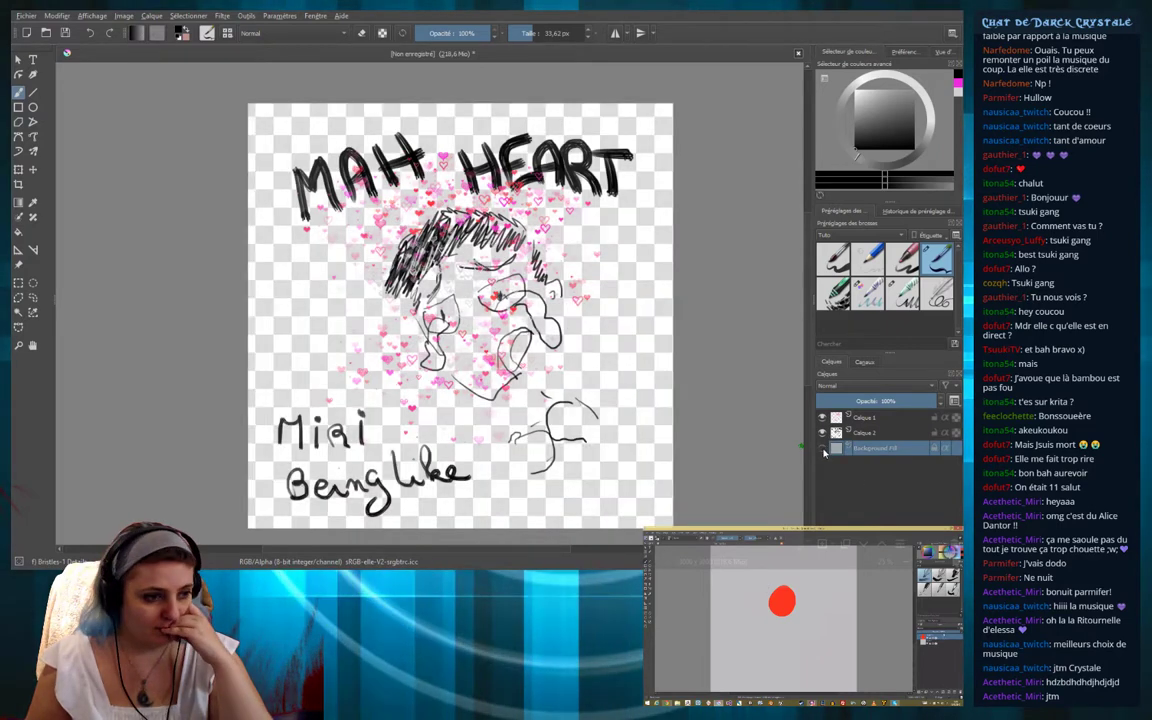
{"action": "left_click", "coordinate": [822, 448]}
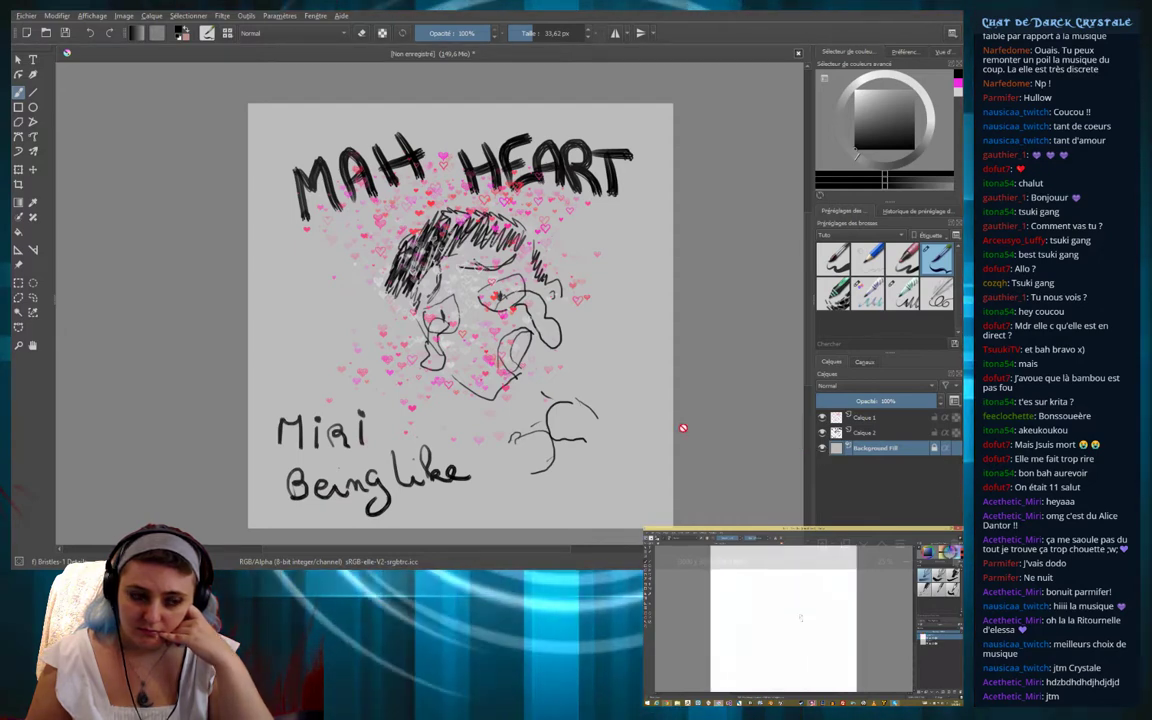
{"action": "left_click", "coordinate": [862, 435]}
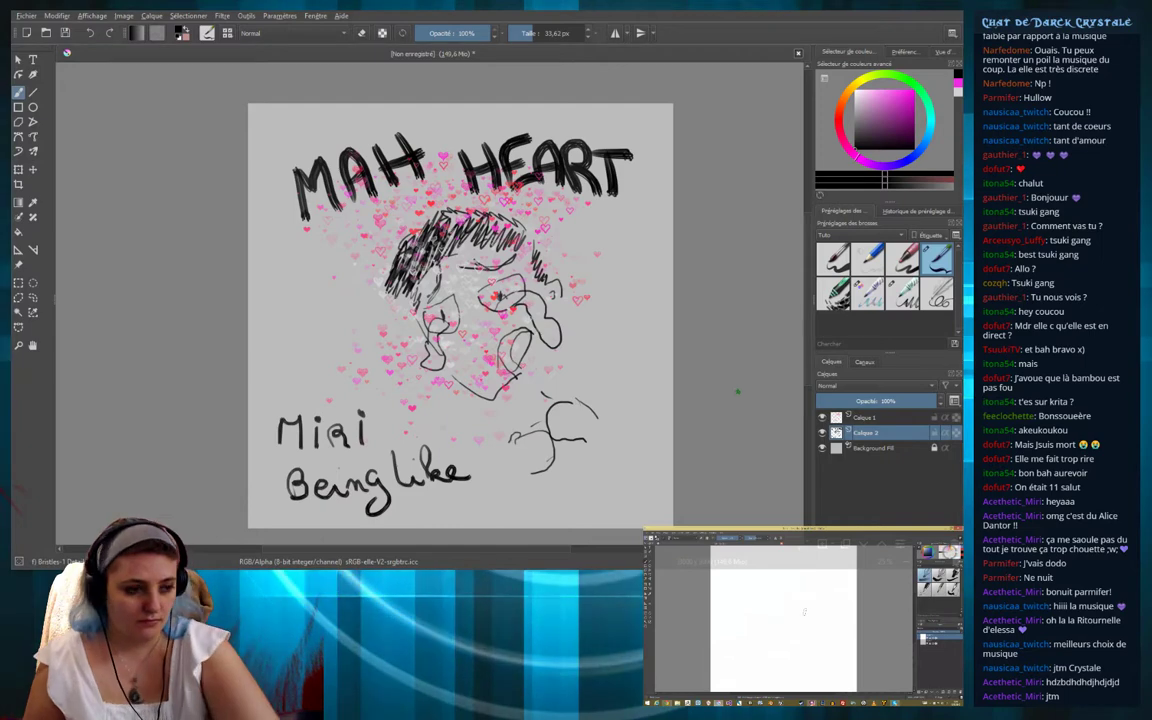
Try a pink fill on the line layer, undo it, and reset the painting colour to black
{"action": "key", "text": "shift+BackSpace"}
{"action": "key", "text": "ctrl+z"}
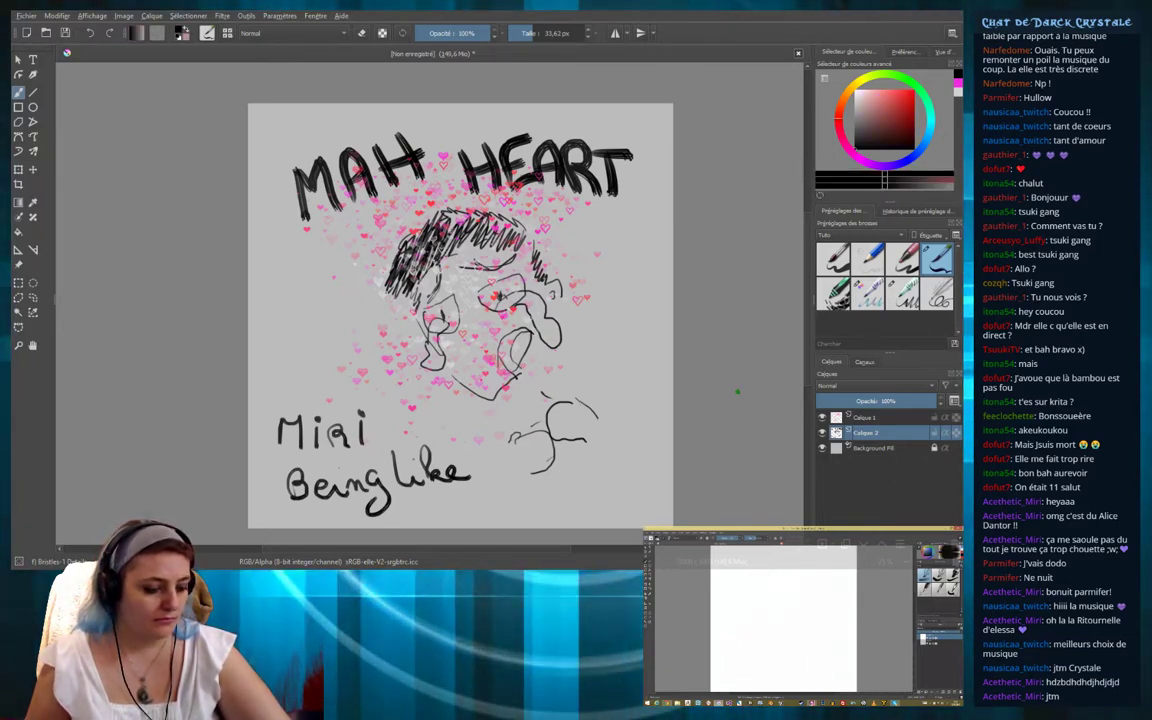
{"action": "left_click", "coordinate": [870, 103]}
{"action": "key", "text": "d"}
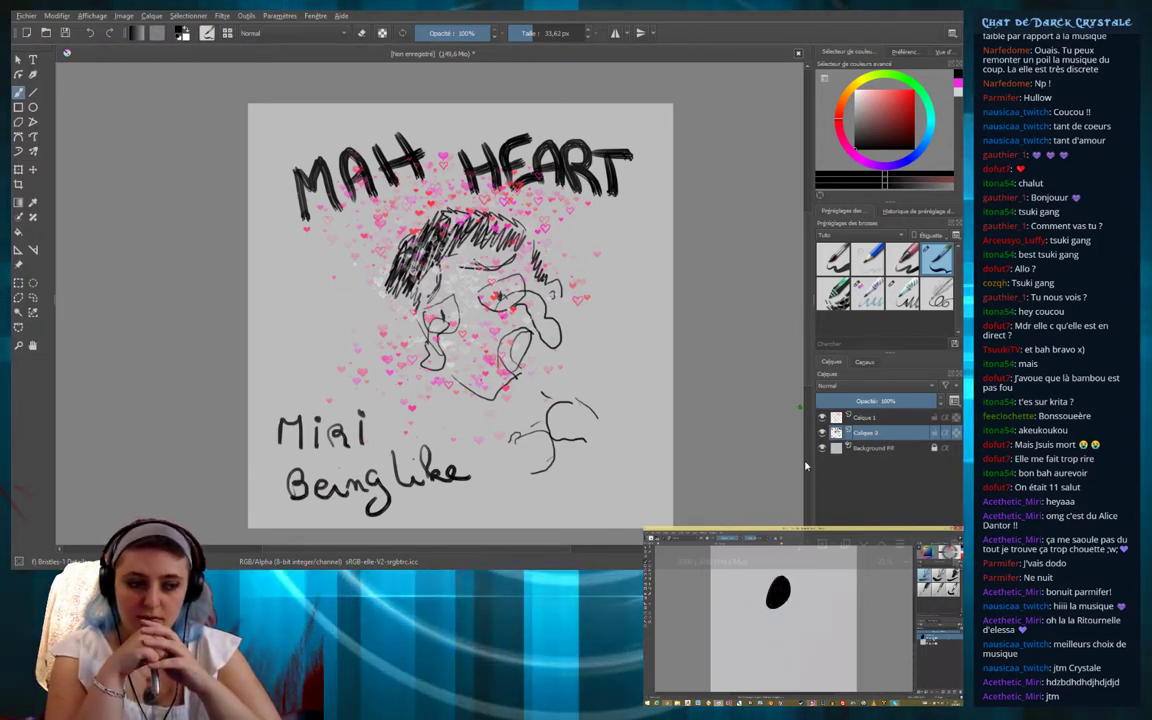
Select Calque 1 and fill the new top layer with solid black
{"action": "left_click", "coordinate": [868, 418]}
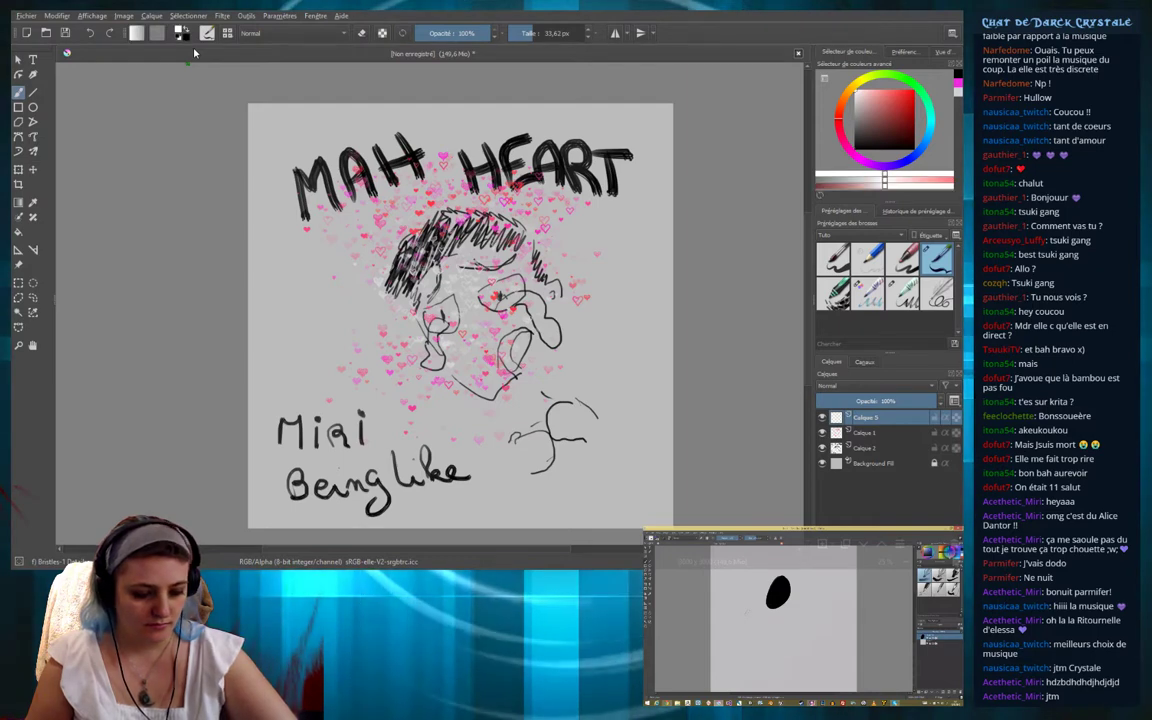
{"action": "key", "text": "shift+BackSpace"}
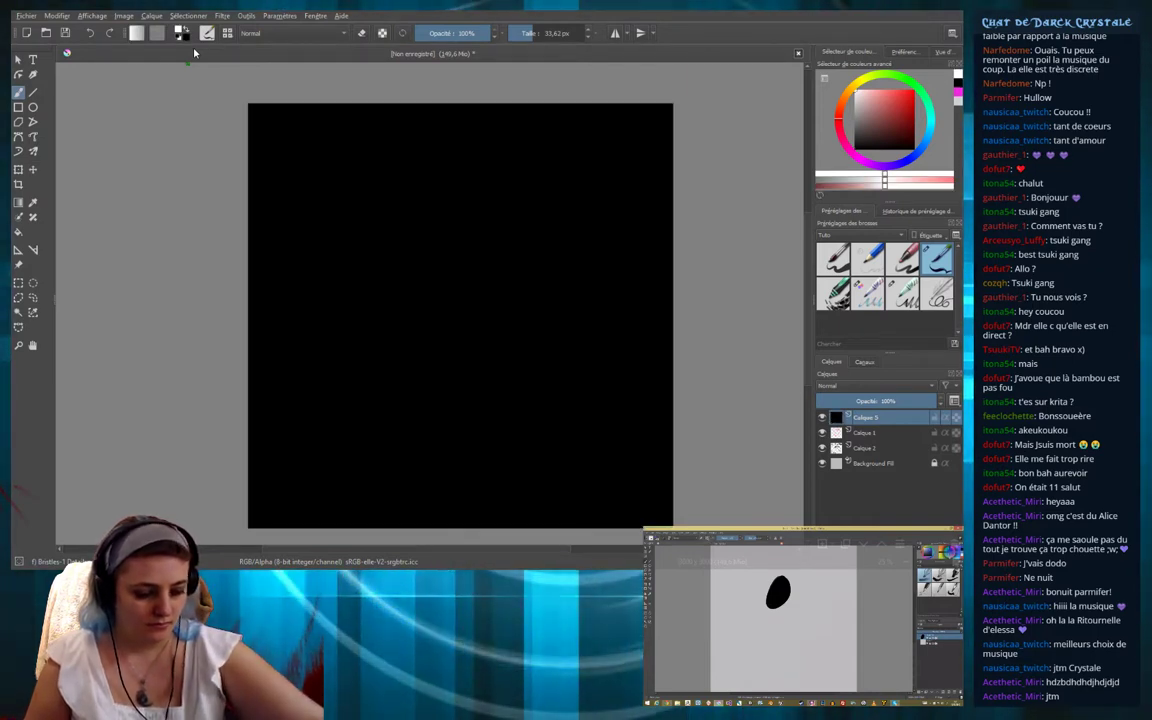
Fill the covering layer with white and add a fresh empty layer on top
{"action": "key", "text": "x"}
{"action": "key", "text": "shift+BackSpace"}
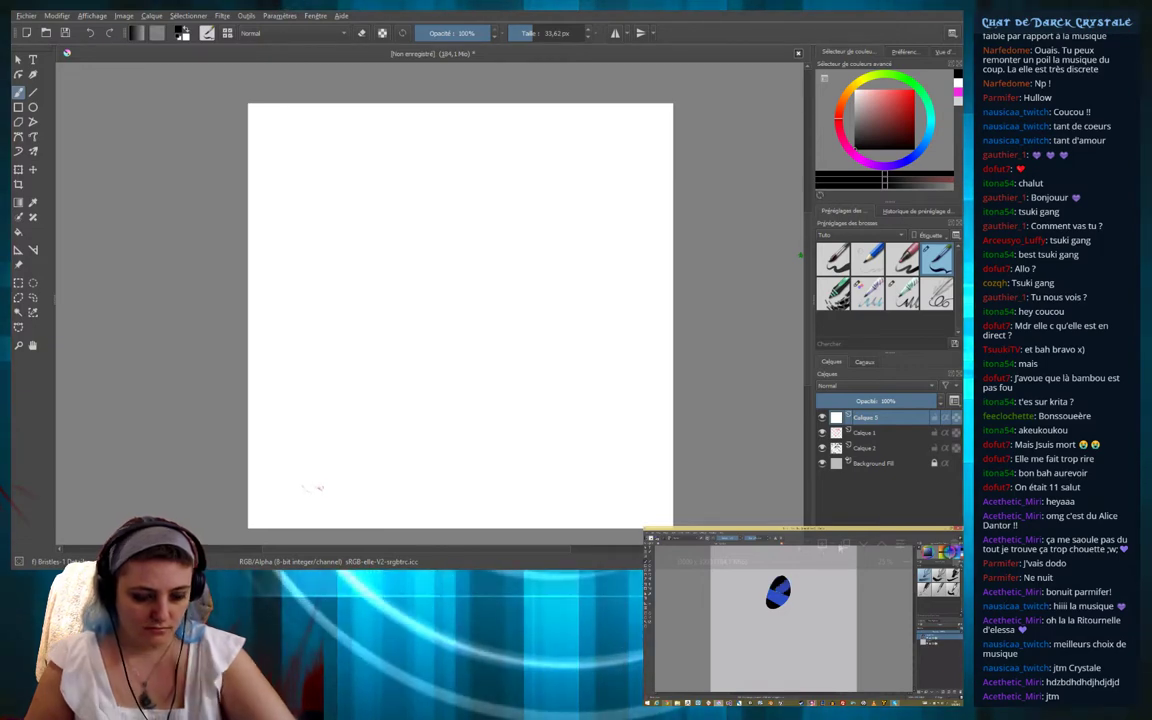
{"action": "key", "text": "Insert"}
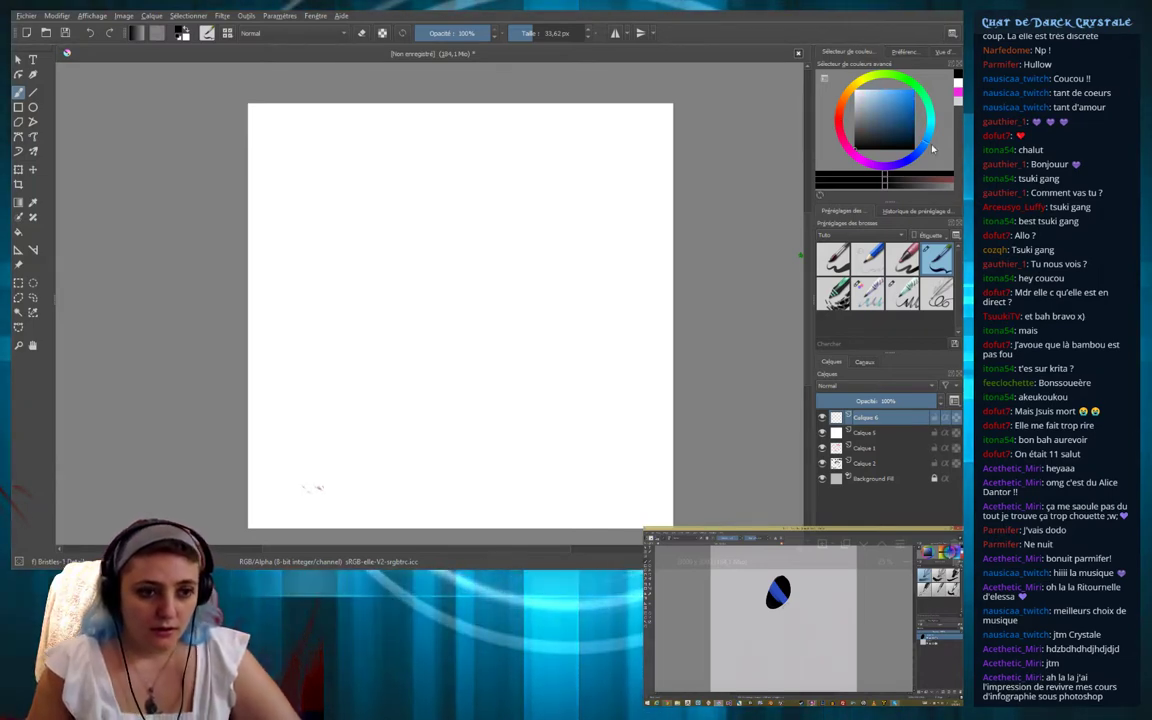
Paint broad light-blue diagonal bands across the middle of the canvas with the shapes brush
{"action": "left_click", "coordinate": [905, 137]}
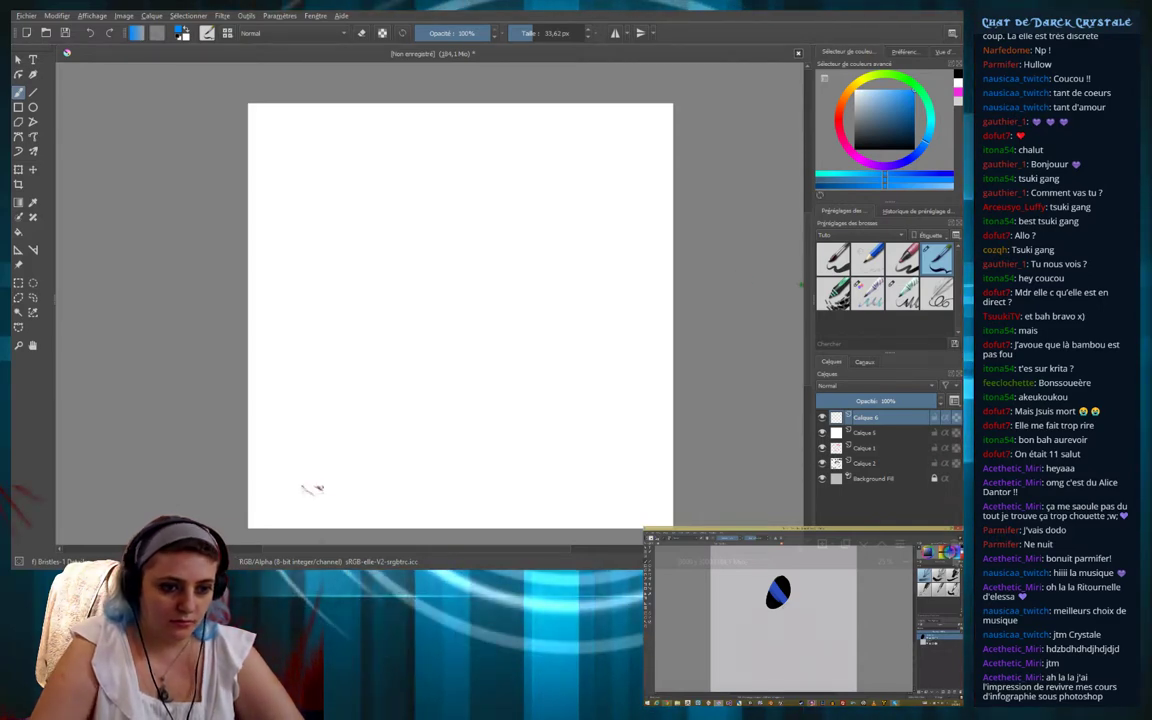
{"action": "left_click", "coordinate": [834, 293]}
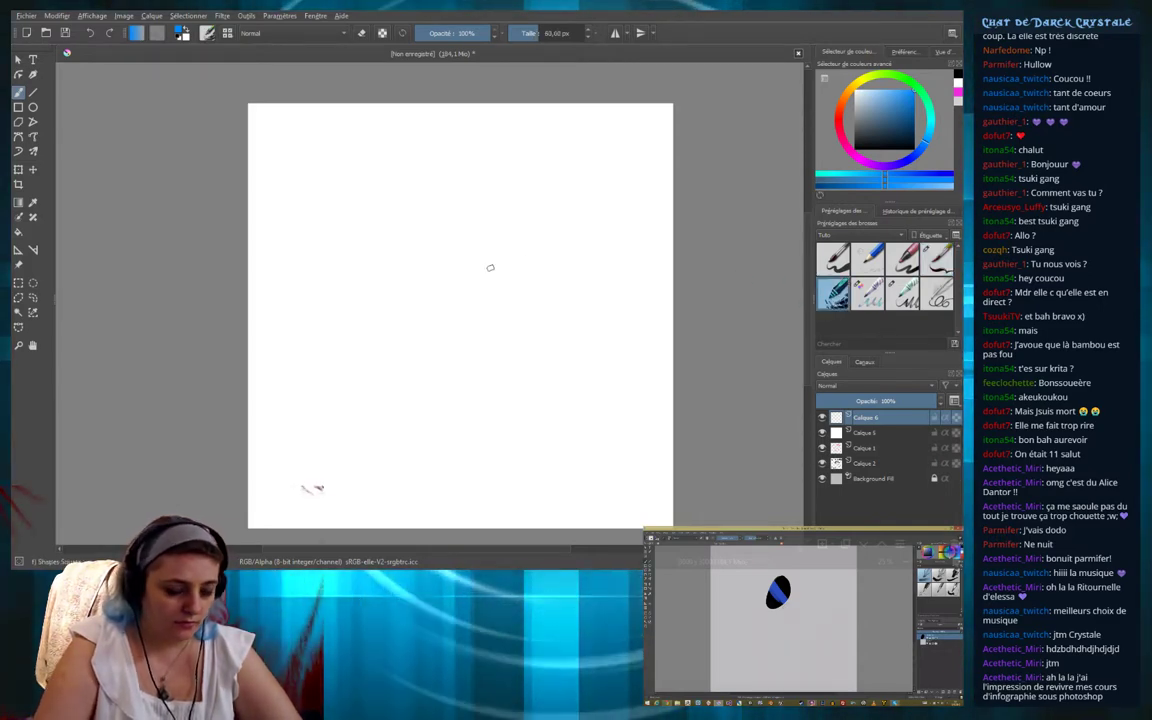
{"action": "mouse_move", "coordinate": [556, 234]}
{"action": "left_mouse_down"}
{"action": "mouse_move", "coordinate": [476, 288]}
{"action": "mouse_move", "coordinate": [488, 314]}
{"action": "mouse_move", "coordinate": [555, 309]}
{"action": "mouse_move", "coordinate": [480, 328]}
{"action": "mouse_move", "coordinate": [463, 206]}
{"action": "mouse_move", "coordinate": [355, 406]}
{"action": "mouse_move", "coordinate": [548, 244]}
{"action": "mouse_move", "coordinate": [507, 365]}
{"action": "mouse_move", "coordinate": [405, 405]}
{"action": "mouse_move", "coordinate": [495, 160]}
{"action": "left_mouse_up"}
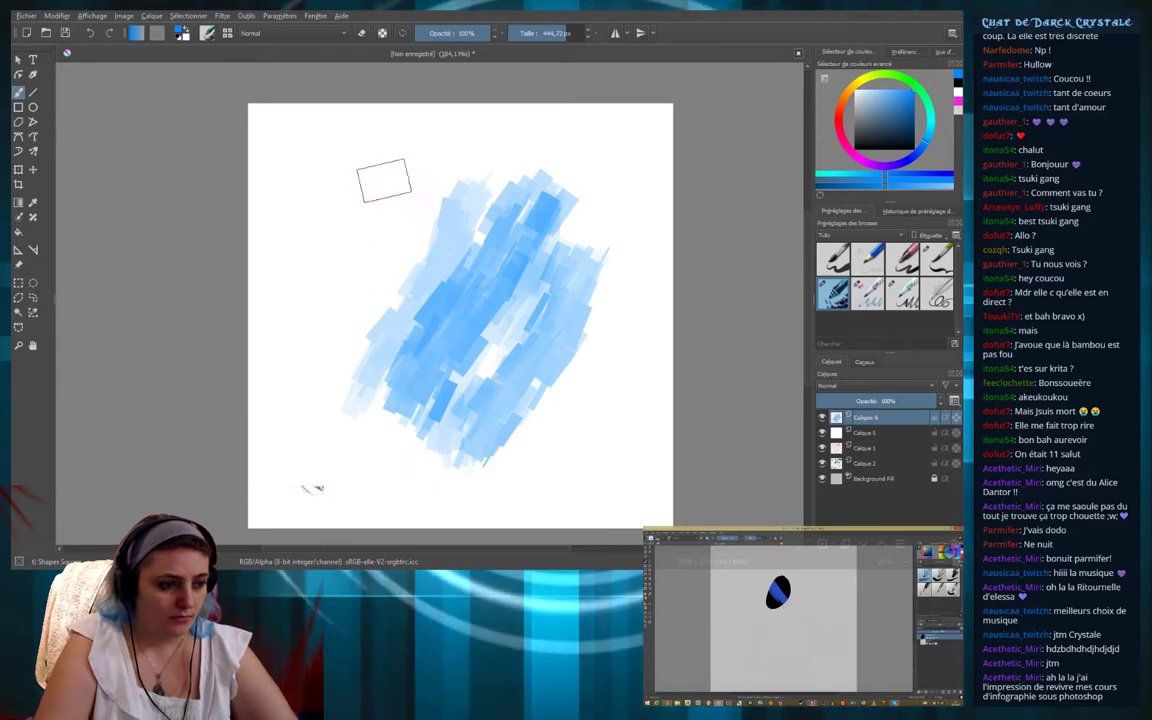
{"action": "mouse_move", "coordinate": [416, 190]}
{"action": "left_mouse_down"}
{"action": "mouse_move", "coordinate": [396, 257]}
{"action": "mouse_move", "coordinate": [328, 384]}
{"action": "mouse_move", "coordinate": [468, 121]}
{"action": "mouse_move", "coordinate": [400, 240]}
{"action": "mouse_move", "coordinate": [366, 407]}
{"action": "left_mouse_up"}
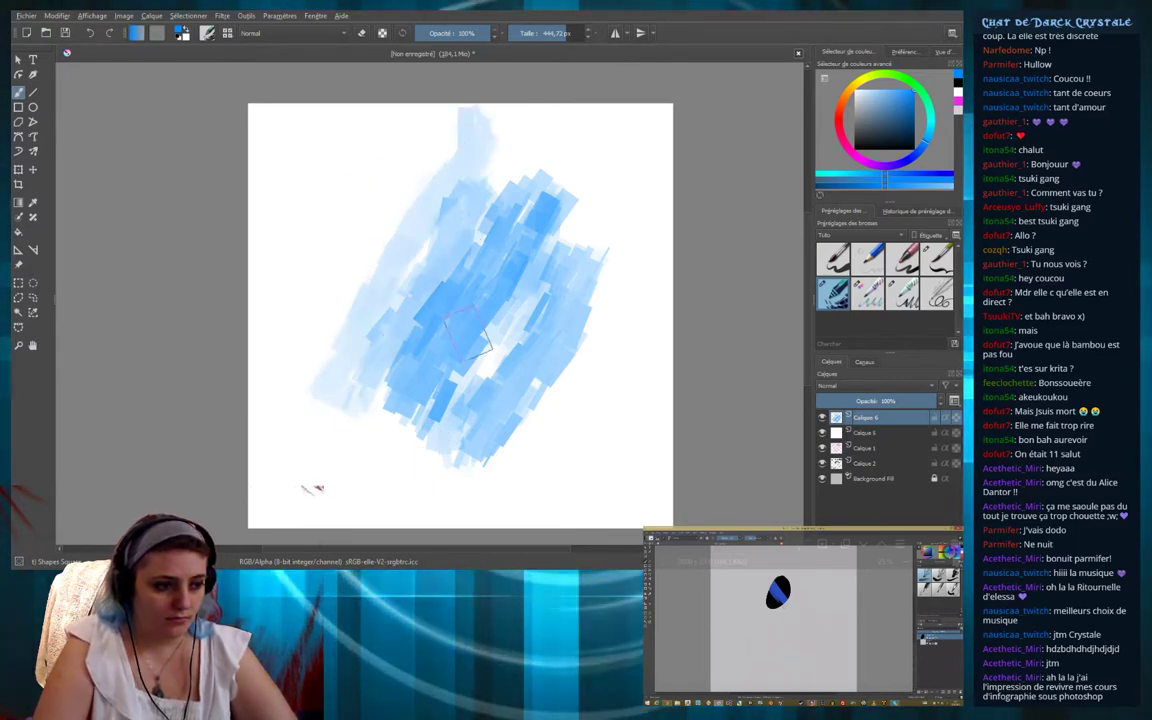
{"action": "mouse_move", "coordinate": [470, 335]}
{"action": "left_mouse_down"}
{"action": "mouse_move", "coordinate": [435, 398]}
{"action": "mouse_move", "coordinate": [445, 300]}
{"action": "mouse_move", "coordinate": [518, 230]}
{"action": "mouse_move", "coordinate": [572, 250]}
{"action": "left_mouse_up"}
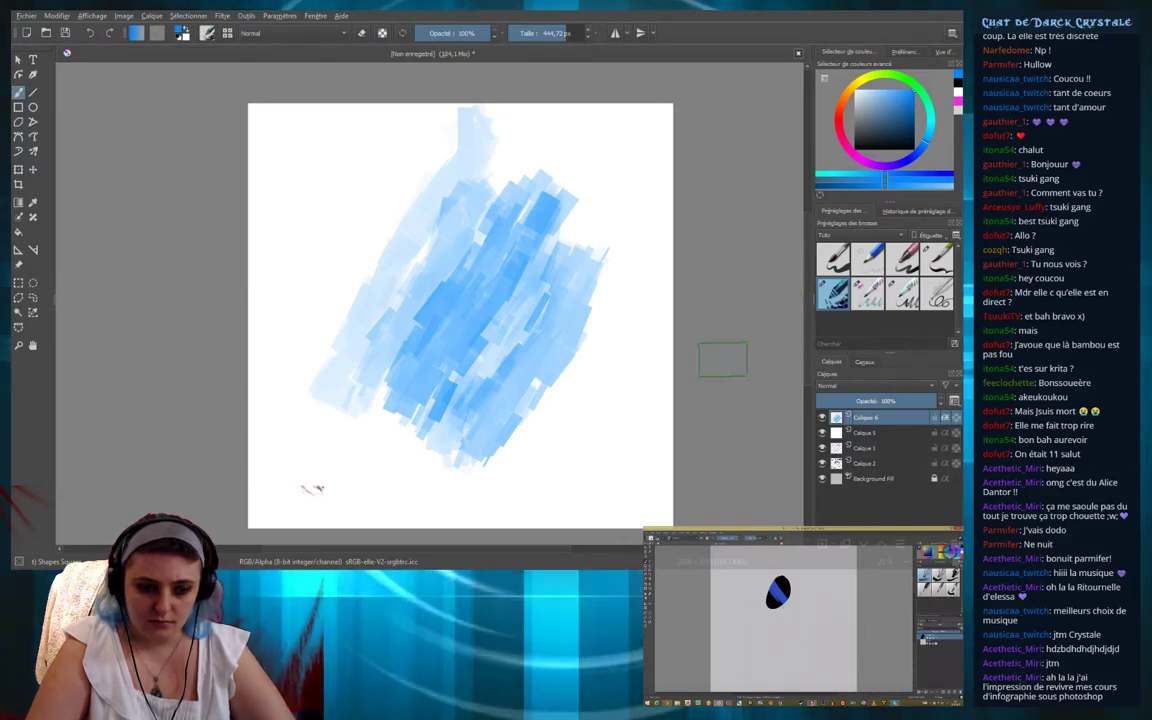
Switch brush preset, sample blue from the strokes, then pan and zoom to review the painting
{"action": "key", "text": "slash"}
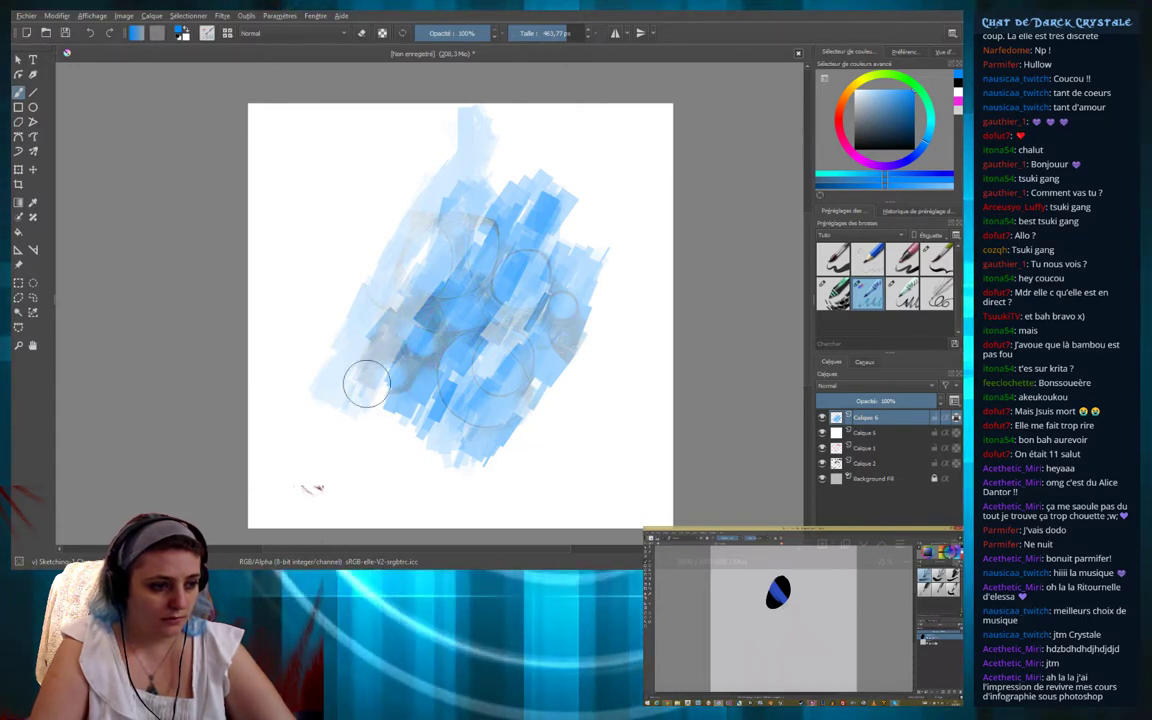
{"action": "left_click", "coordinate": [409, 363], "text": "ctrl"}
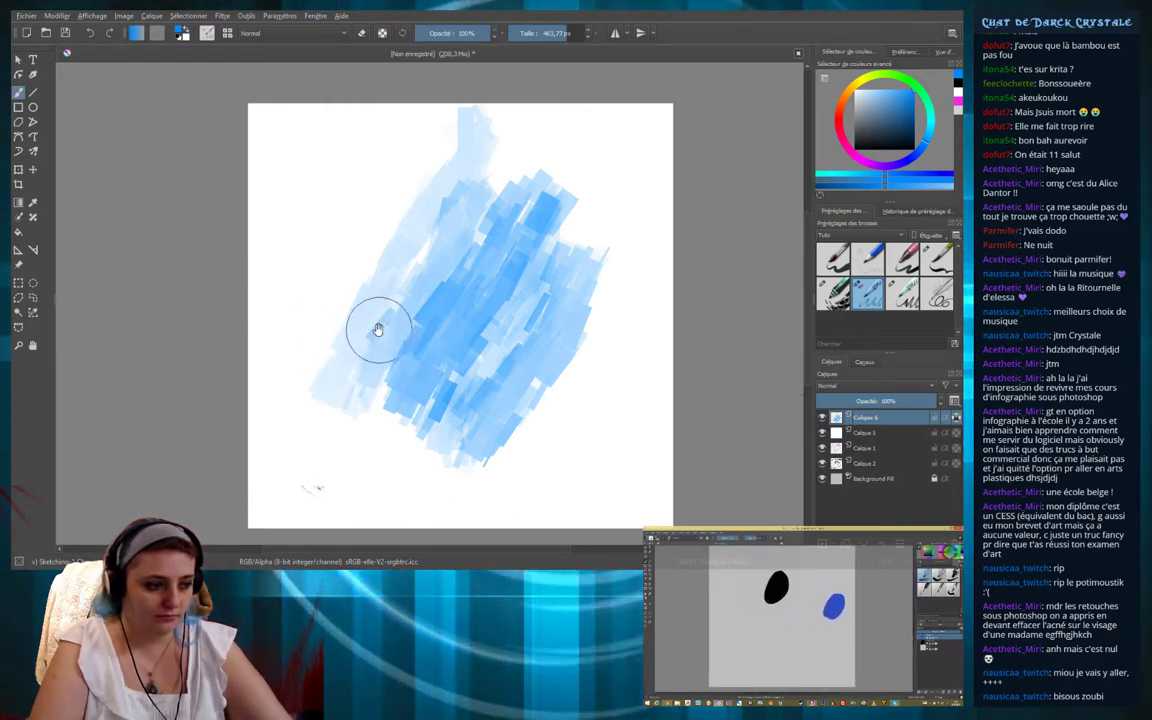
{"action": "mouse_move", "coordinate": [374, 344]}
{"action": "left_mouse_down"}
{"action": "mouse_move", "coordinate": [408, 322]}
{"action": "mouse_move", "coordinate": [388, 398]}
{"action": "mouse_move", "coordinate": [409, 357]}
{"action": "mouse_move", "coordinate": [339, 311]}
{"action": "mouse_move", "coordinate": [386, 301]}
{"action": "left_mouse_up"}
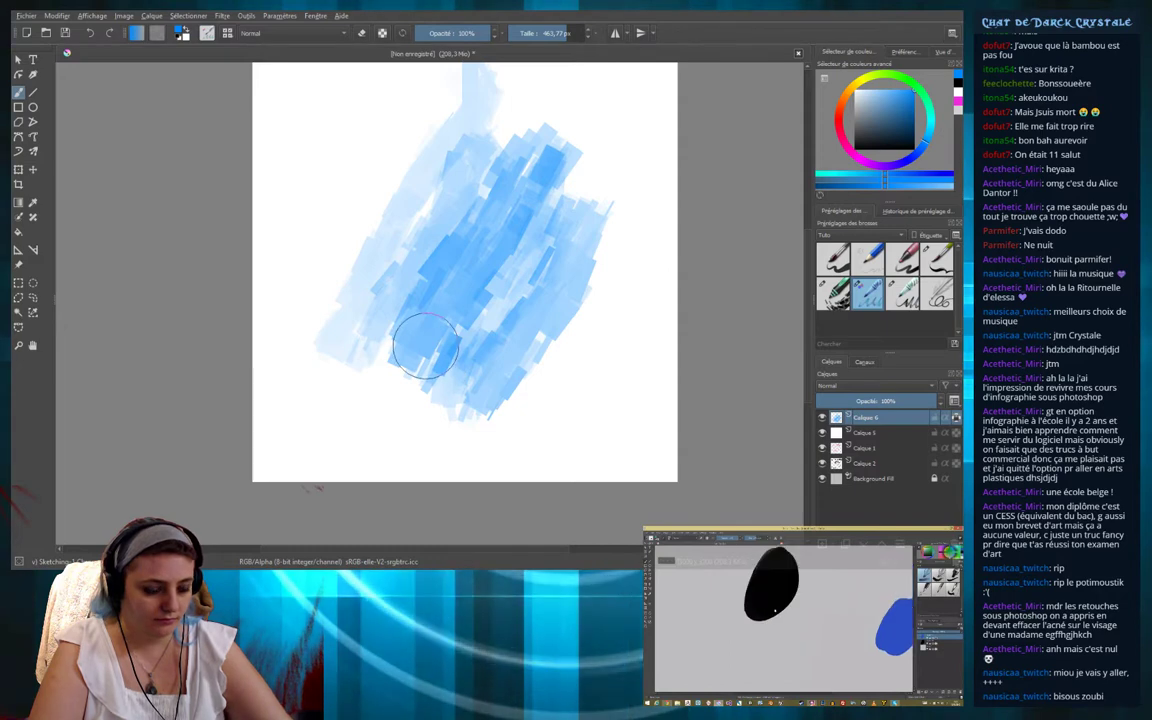
{"action": "mouse_move", "coordinate": [419, 334]}
{"action": "left_mouse_down"}
{"action": "mouse_move", "coordinate": [413, 353]}
{"action": "mouse_move", "coordinate": [453, 283]}
{"action": "mouse_move", "coordinate": [393, 347]}
{"action": "mouse_move", "coordinate": [376, 262]}
{"action": "mouse_move", "coordinate": [375, 339]}
{"action": "mouse_move", "coordinate": [391, 345]}
{"action": "left_mouse_up"}
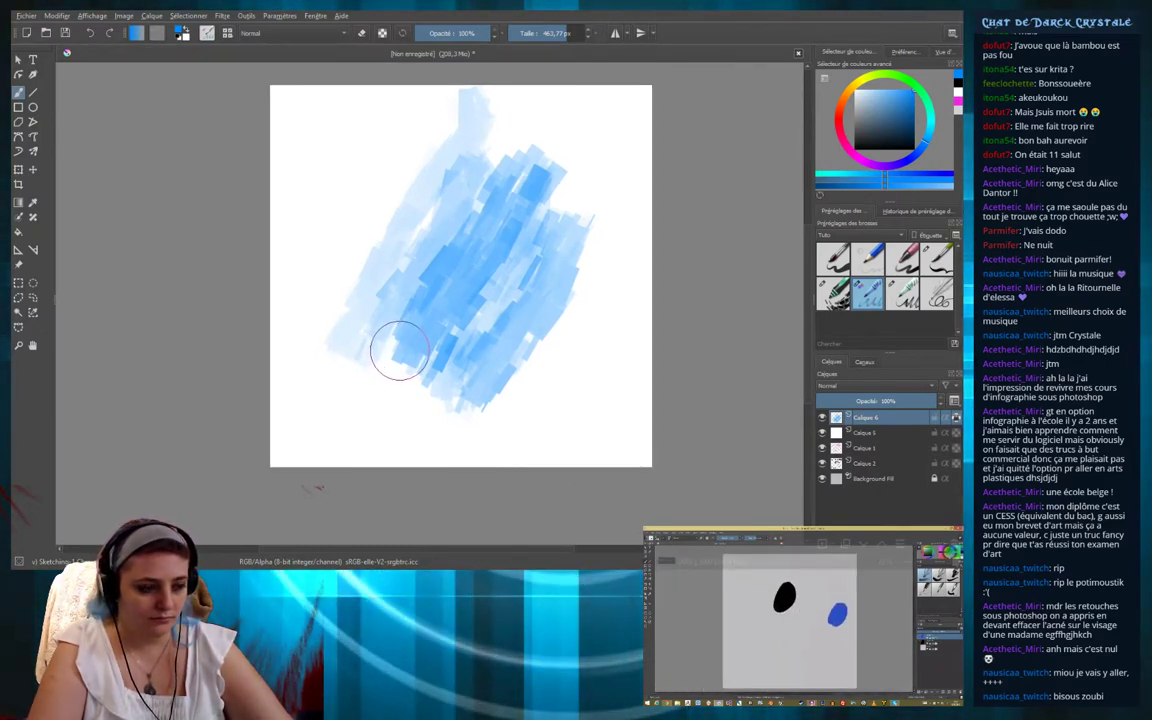
{"action": "mouse_move", "coordinate": [393, 347]}
{"action": "left_mouse_down"}
{"action": "mouse_move", "coordinate": [408, 347]}
{"action": "mouse_move", "coordinate": [423, 318]}
{"action": "mouse_move", "coordinate": [437, 386]}
{"action": "mouse_move", "coordinate": [391, 352]}
{"action": "mouse_move", "coordinate": [406, 347]}
{"action": "left_mouse_up"}
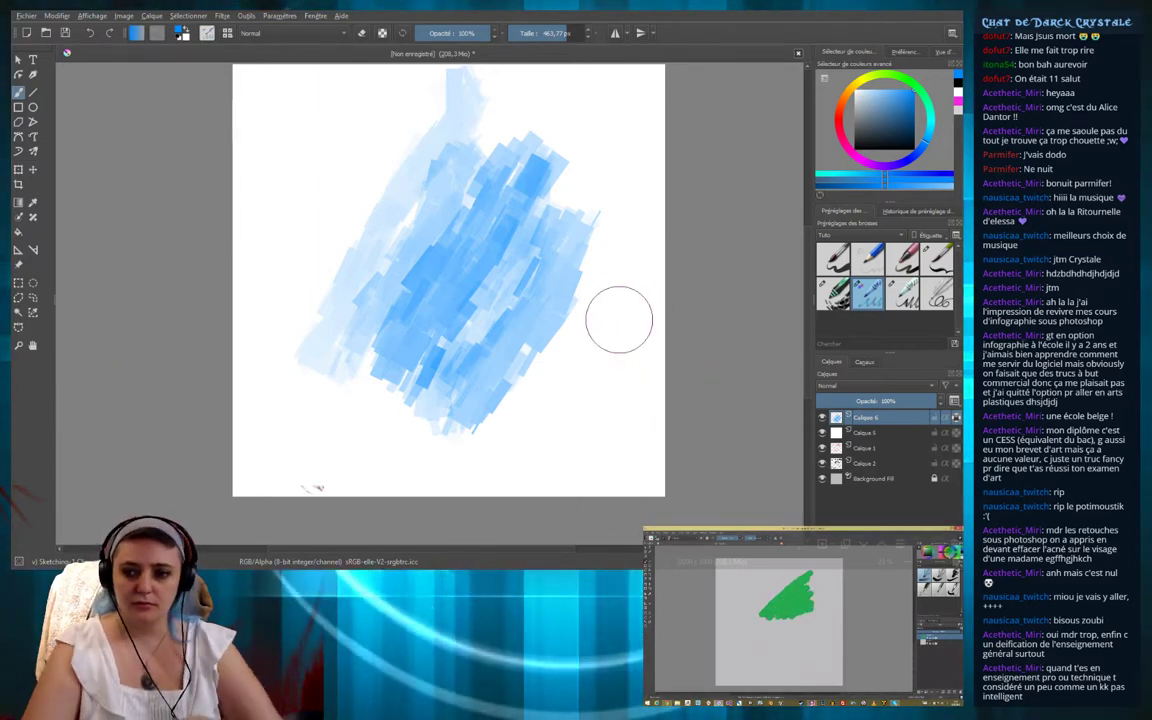
Choose the Shapes Square brush and flip the view back and forth to check the painting
{"action": "left_click", "coordinate": [833, 293]}
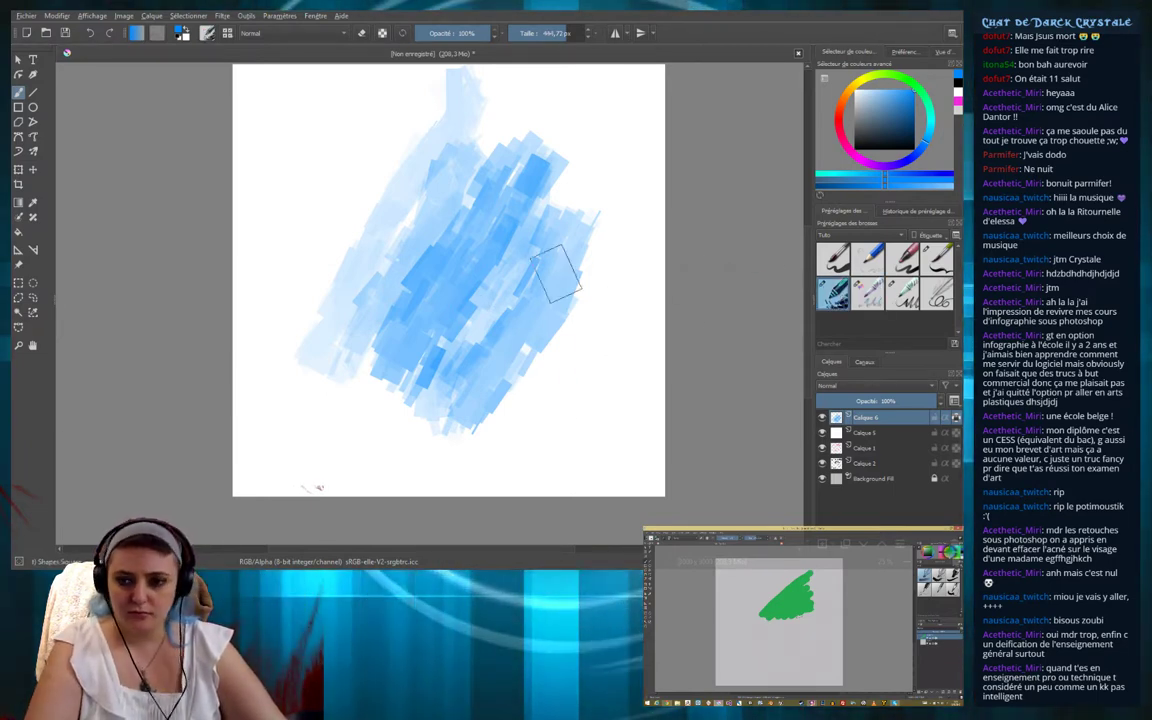
{"action": "key", "text": "m"}
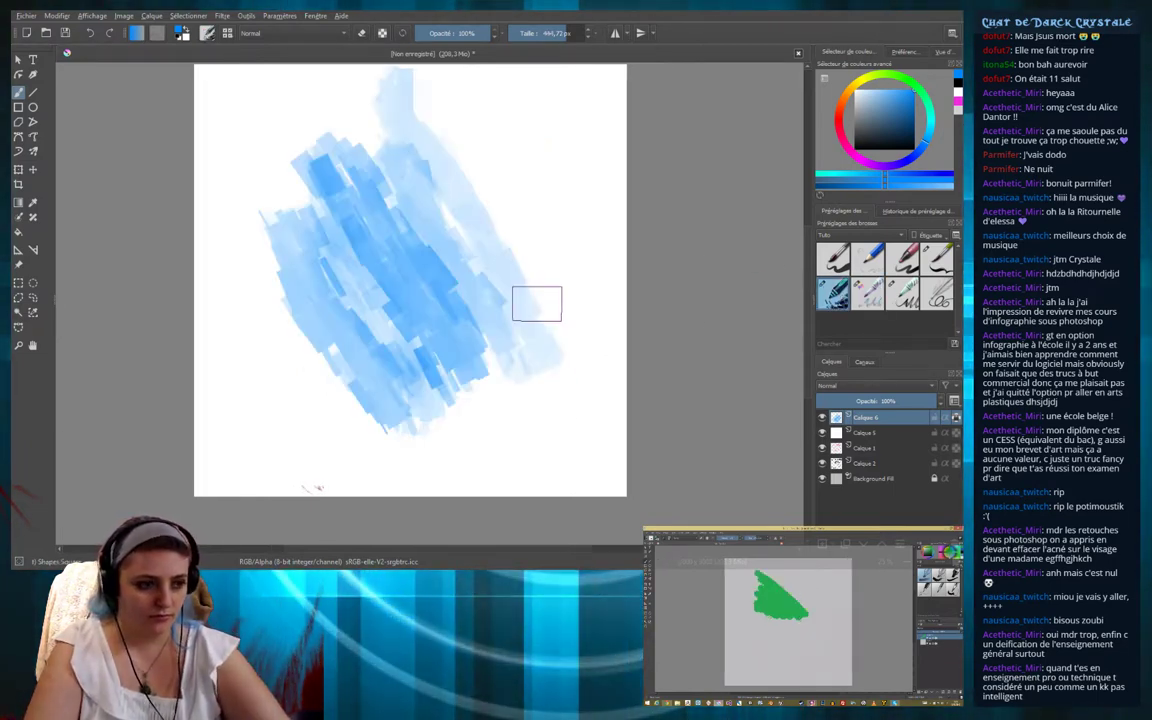
{"action": "key", "text": "m"}
{"action": "key", "text": "m"}
{"action": "key", "text": "m"}
{"action": "key", "text": "m"}
{"action": "key", "text": "m"}
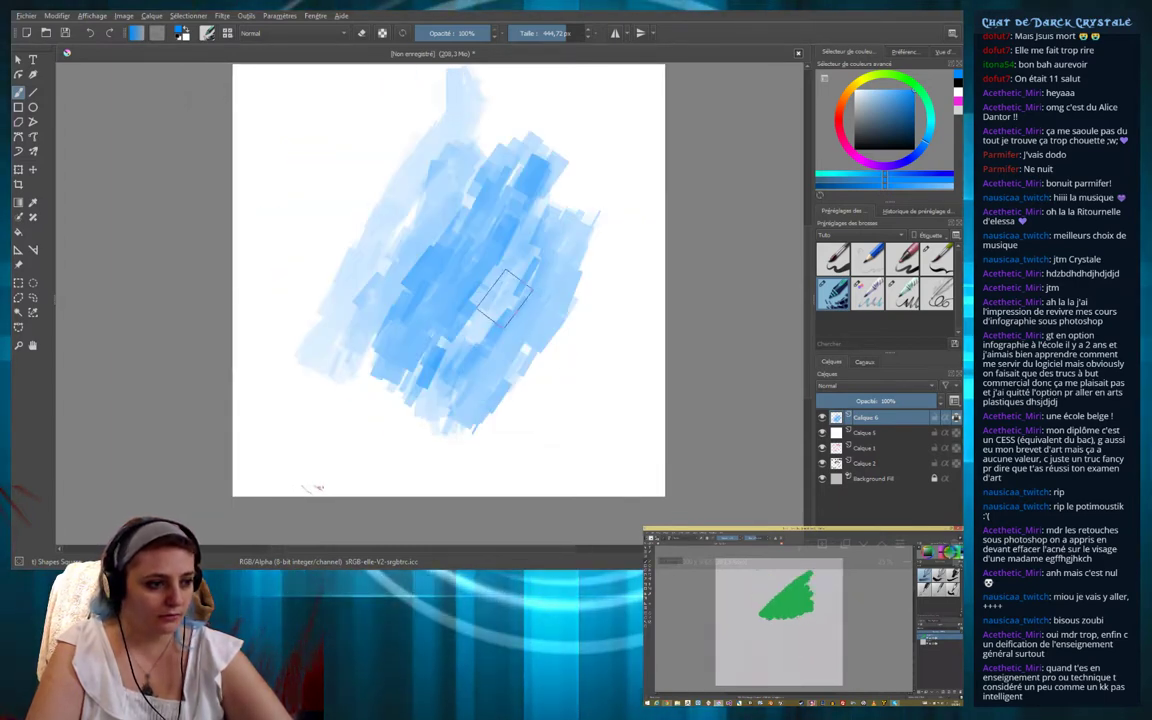
{"action": "key", "text": "m"}
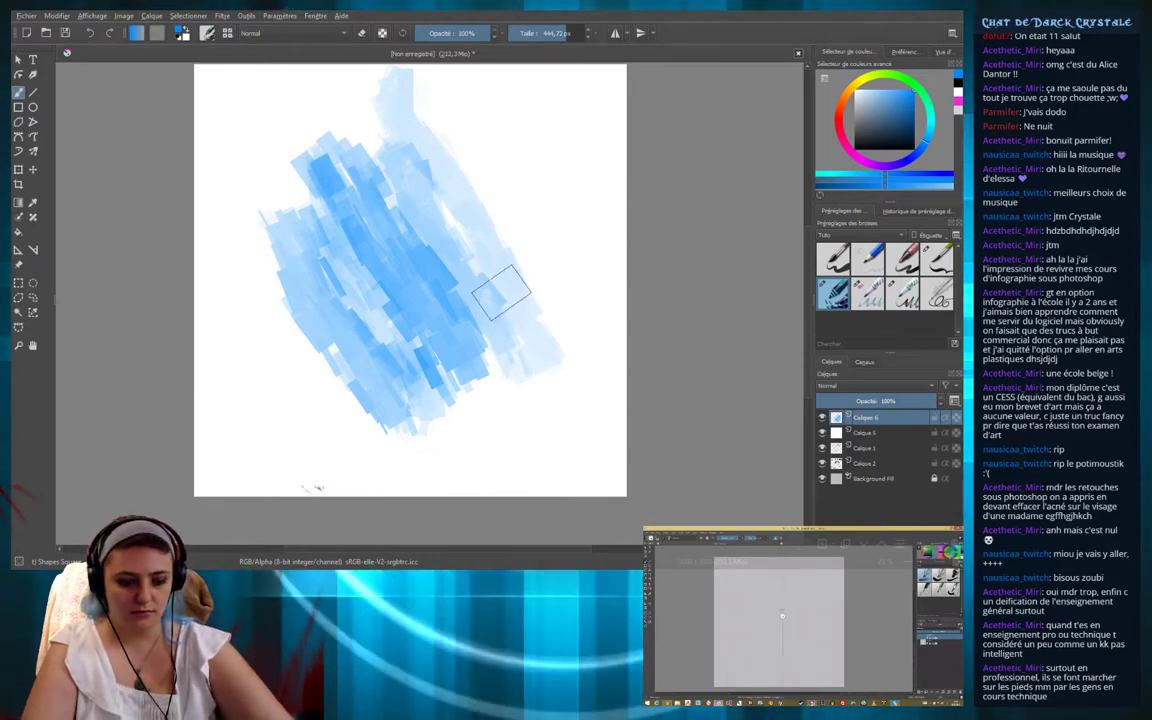
{"action": "key", "text": "m"}
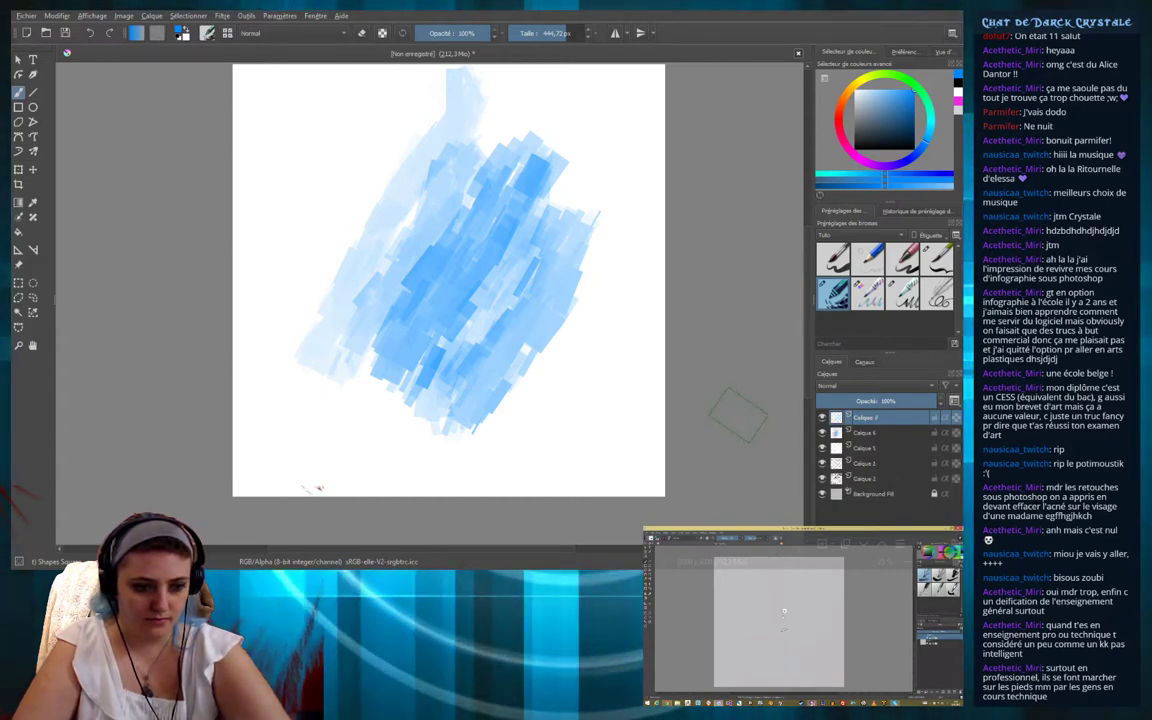
Cover the old painting with white, add a new layer, and paint light-blue strokes mirrored both ways
{"action": "key", "text": "Delete"}
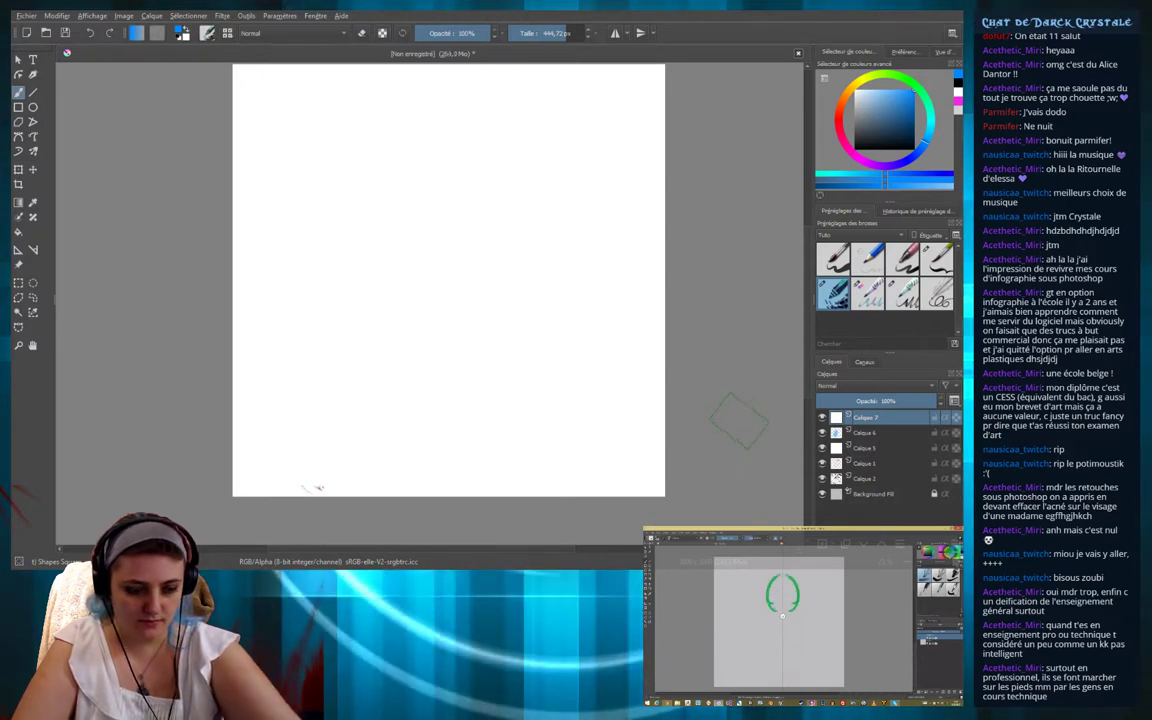
{"action": "key", "text": "Insert"}
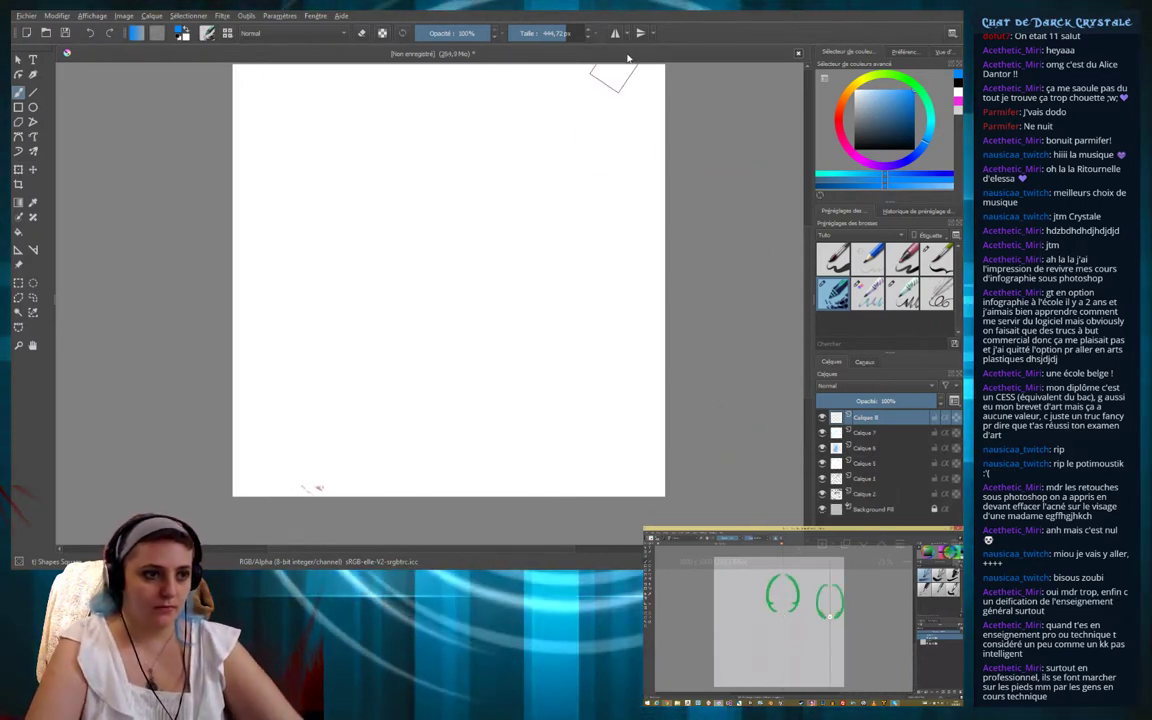
{"action": "left_click", "coordinate": [615, 33]}
{"action": "left_click", "coordinate": [640, 33]}
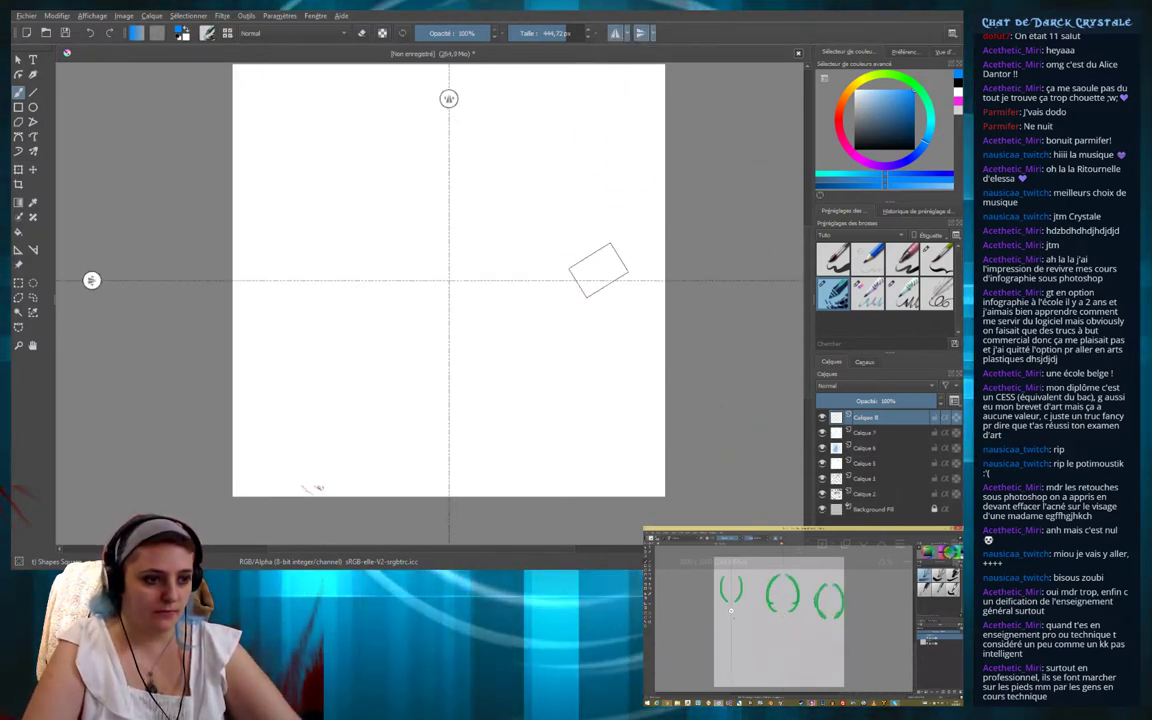
{"action": "mouse_move", "coordinate": [527, 226]}
{"action": "left_mouse_down"}
{"action": "mouse_move", "coordinate": [519, 259]}
{"action": "mouse_move", "coordinate": [548, 267]}
{"action": "mouse_move", "coordinate": [548, 219]}
{"action": "mouse_move", "coordinate": [440, 212]}
{"action": "mouse_move", "coordinate": [452, 334]}
{"action": "mouse_move", "coordinate": [458, 316]}
{"action": "mouse_move", "coordinate": [455, 400]}
{"action": "mouse_move", "coordinate": [545, 452]}
{"action": "mouse_move", "coordinate": [602, 406]}
{"action": "mouse_move", "coordinate": [638, 334]}
{"action": "mouse_move", "coordinate": [612, 267]}
{"action": "mouse_move", "coordinate": [606, 320]}
{"action": "mouse_move", "coordinate": [560, 360]}
{"action": "mouse_move", "coordinate": [565, 405]}
{"action": "mouse_move", "coordinate": [545, 355]}
{"action": "mouse_move", "coordinate": [545, 365]}
{"action": "mouse_move", "coordinate": [580, 345]}
{"action": "mouse_move", "coordinate": [410, 255]}
{"action": "mouse_move", "coordinate": [440, 255]}
{"action": "mouse_move", "coordinate": [606, 330]}
{"action": "mouse_move", "coordinate": [560, 440]}
{"action": "left_mouse_up"}
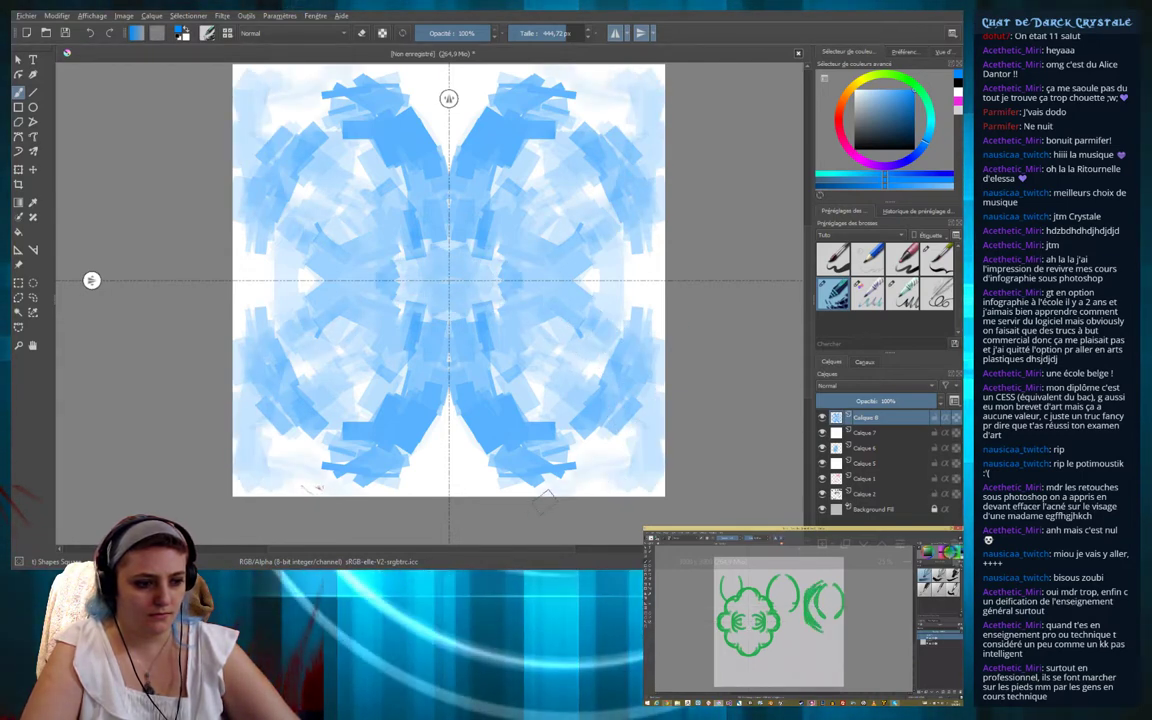
Fill the centre and edge gaps with more mirrored blue strokes
{"action": "mouse_move", "coordinate": [545, 495]}
{"action": "left_mouse_down"}
{"action": "mouse_move", "coordinate": [470, 445]}
{"action": "mouse_move", "coordinate": [484, 478]}
{"action": "left_mouse_up"}
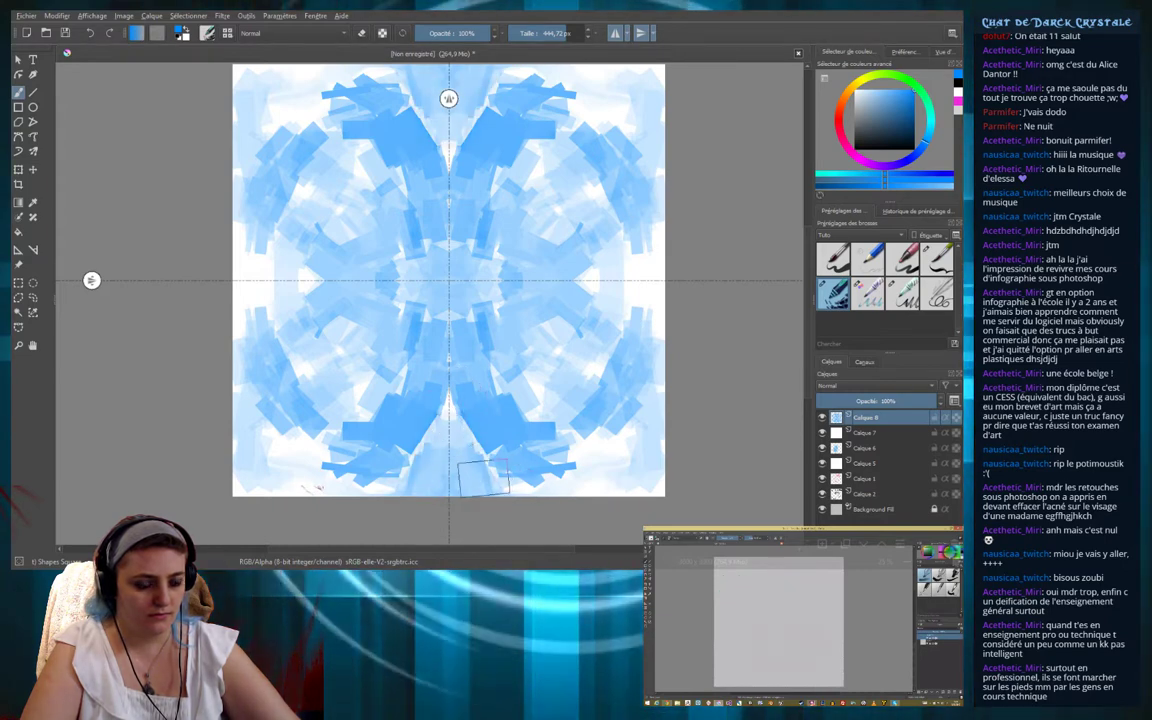
{"action": "mouse_move", "coordinate": [561, 485]}
{"action": "left_mouse_down"}
{"action": "mouse_move", "coordinate": [599, 450]}
{"action": "mouse_move", "coordinate": [596, 463]}
{"action": "mouse_move", "coordinate": [537, 386]}
{"action": "mouse_move", "coordinate": [614, 310]}
{"action": "mouse_move", "coordinate": [523, 255]}
{"action": "left_mouse_up"}
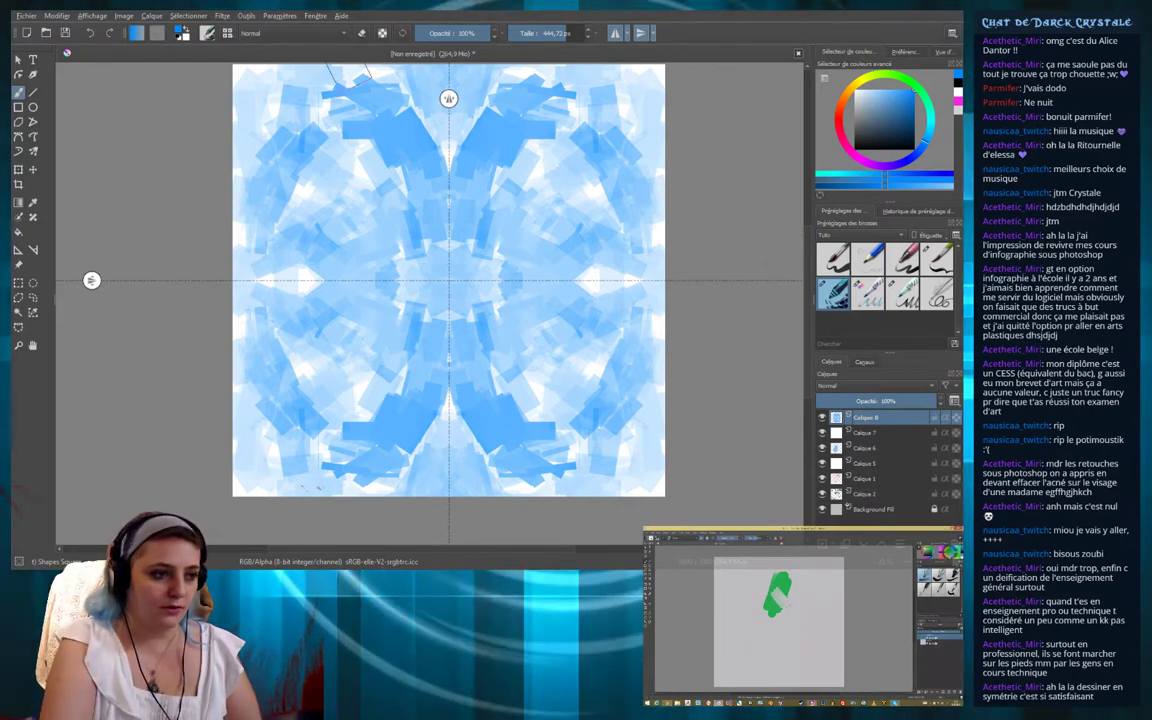
Erase mirrored white swirls, vertical strips and curls out of the blue pattern's centre
{"action": "key", "text": "e"}
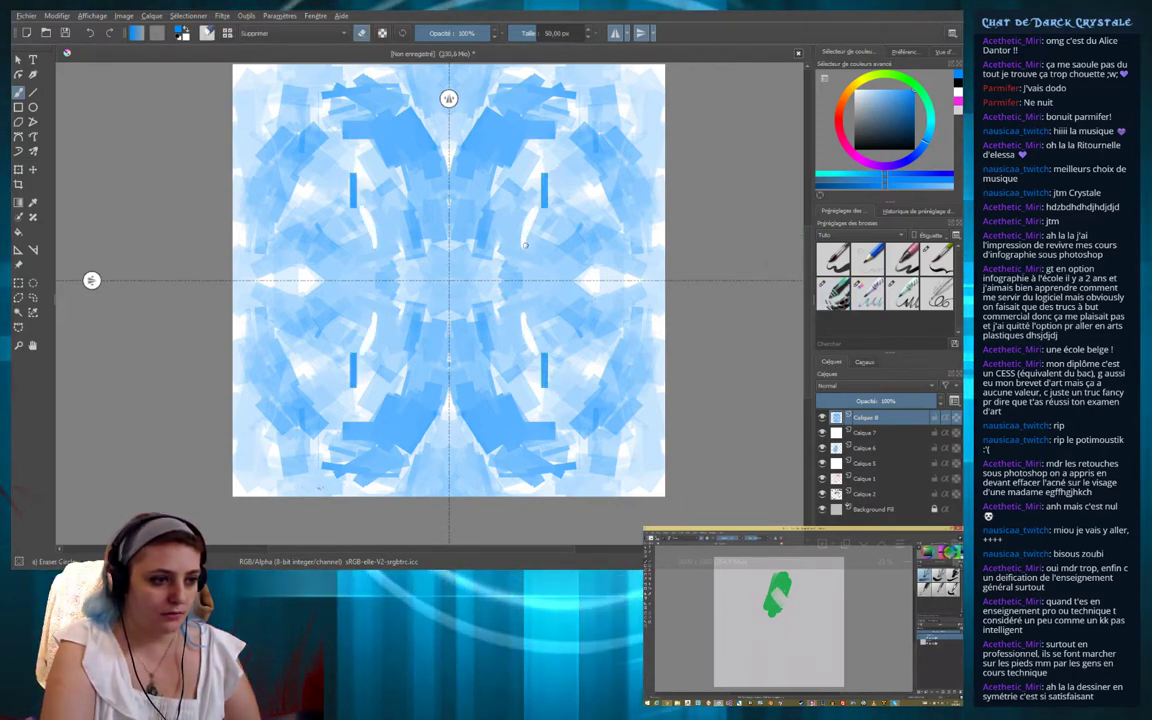
{"action": "mouse_move", "coordinate": [524, 244]}
{"action": "left_mouse_down"}
{"action": "mouse_move", "coordinate": [505, 238]}
{"action": "mouse_move", "coordinate": [559, 220]}
{"action": "left_mouse_up"}
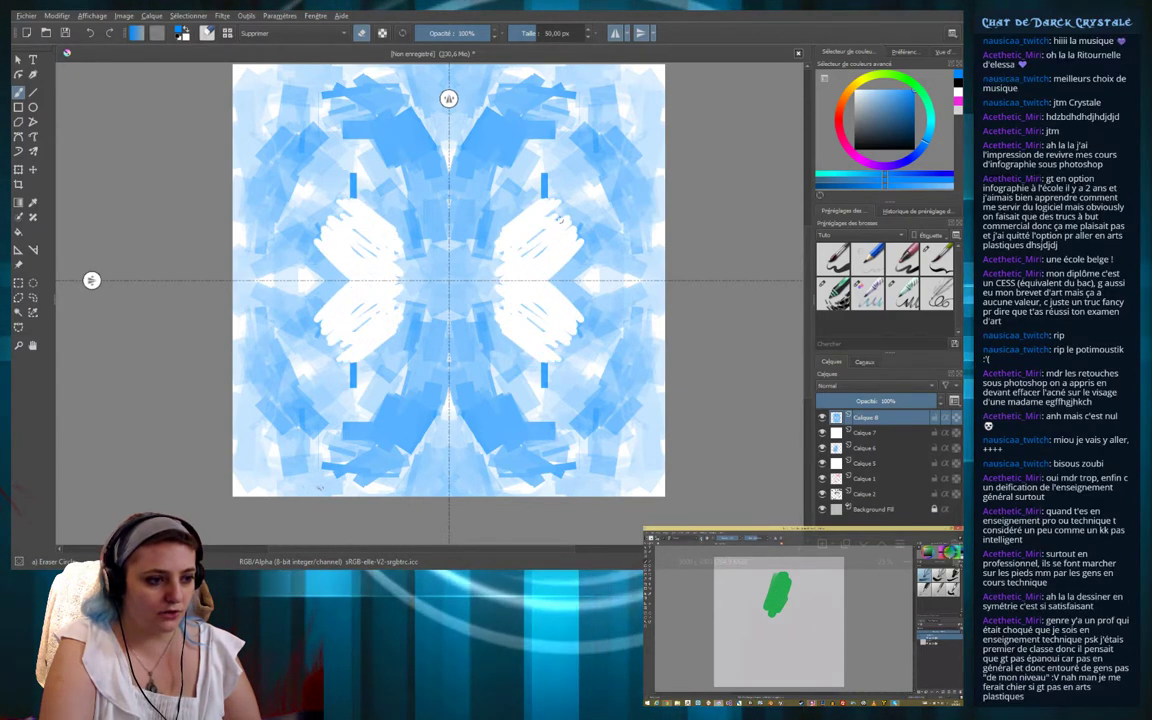
{"action": "mouse_move", "coordinate": [487, 380]}
{"action": "left_mouse_down"}
{"action": "mouse_move", "coordinate": [487, 160]}
{"action": "mouse_move", "coordinate": [502, 178]}
{"action": "mouse_move", "coordinate": [526, 178]}
{"action": "mouse_move", "coordinate": [553, 233]}
{"action": "left_mouse_up"}
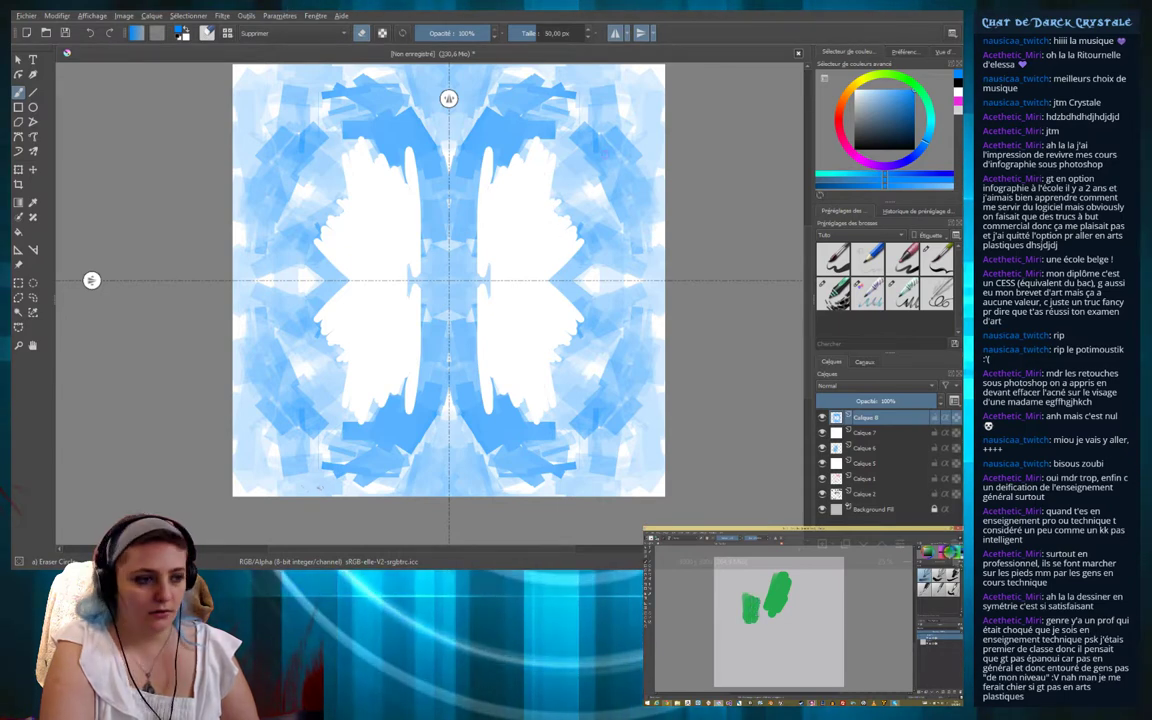
{"action": "mouse_move", "coordinate": [558, 126]}
{"action": "left_mouse_down"}
{"action": "mouse_move", "coordinate": [515, 130]}
{"action": "mouse_move", "coordinate": [544, 143]}
{"action": "left_mouse_up"}
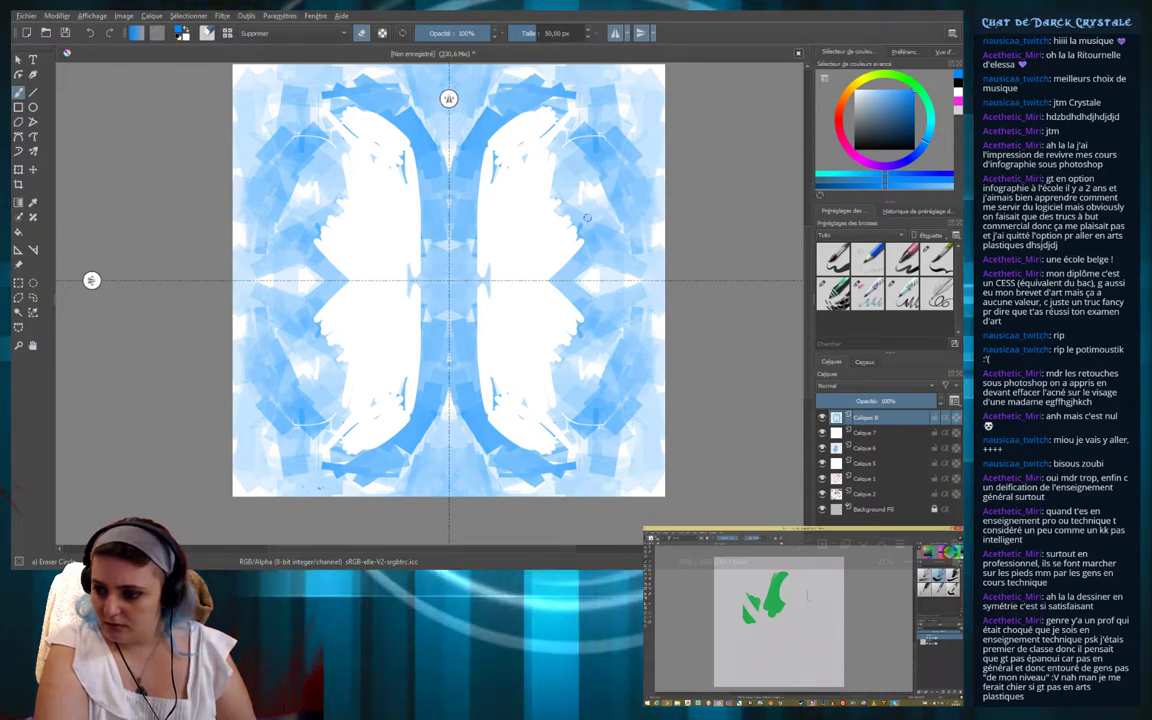
{"action": "key", "text": "slash"}
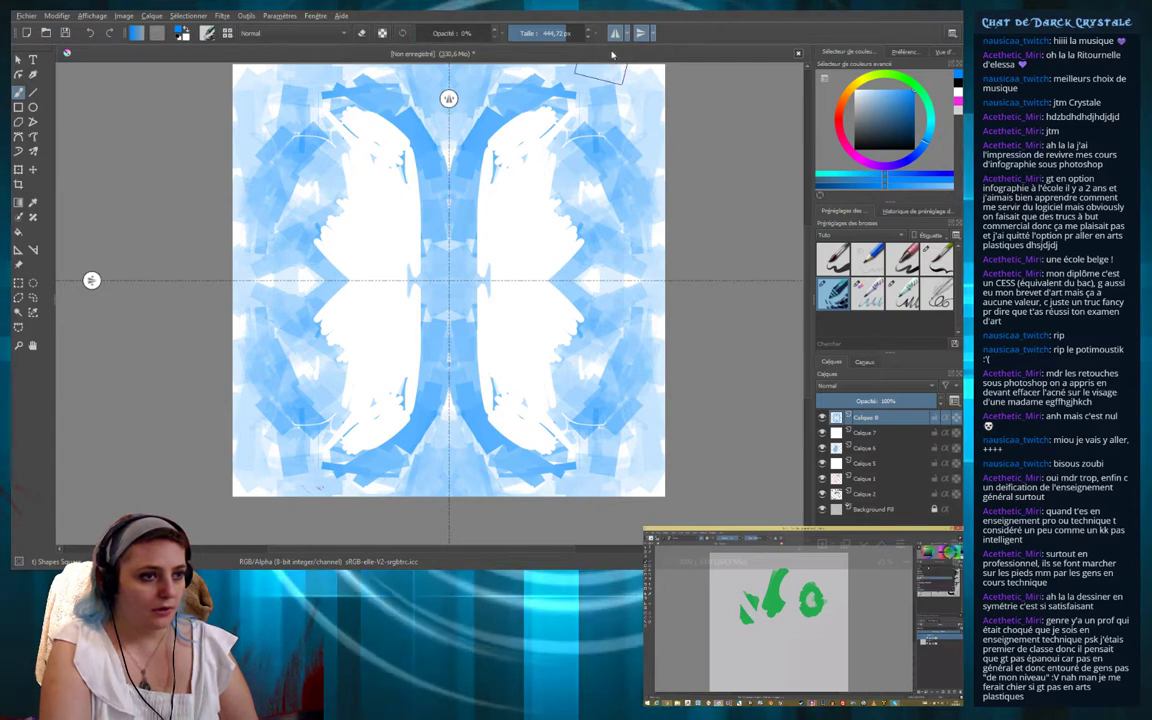
Disable both mirror axes, try a Sketching stroke, undo it, and reselect Shapes Square
{"action": "left_click", "coordinate": [615, 33]}
{"action": "left_click", "coordinate": [642, 36]}
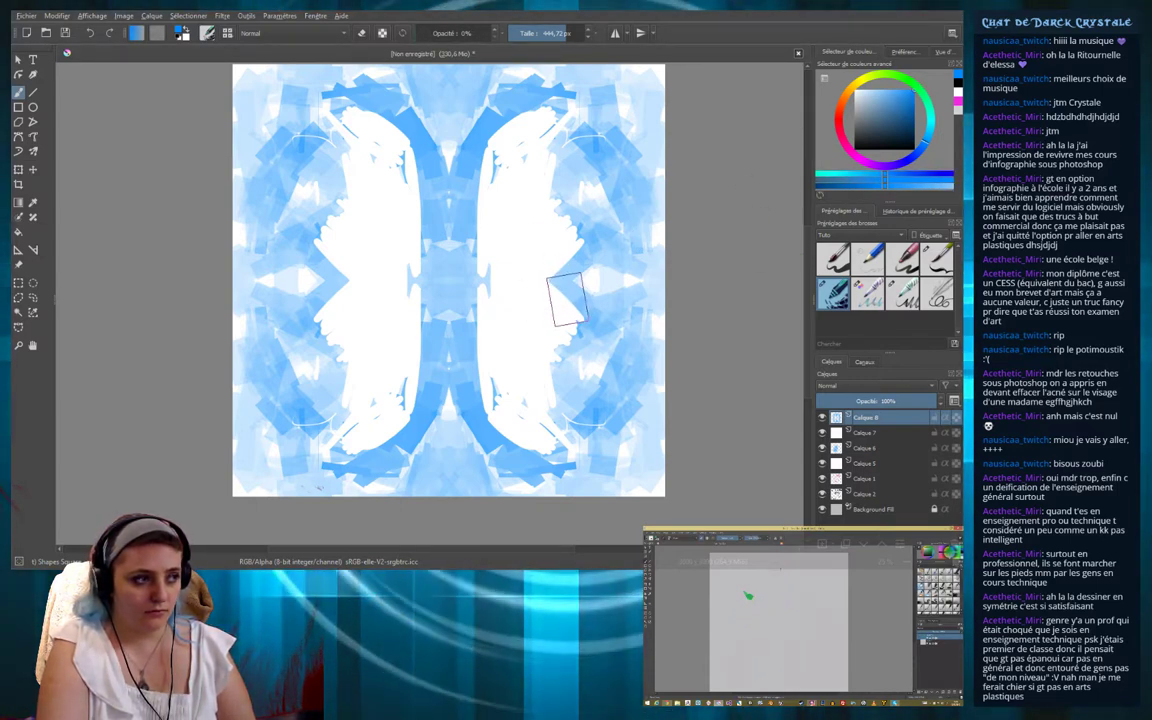
{"action": "left_click", "coordinate": [866, 293]}
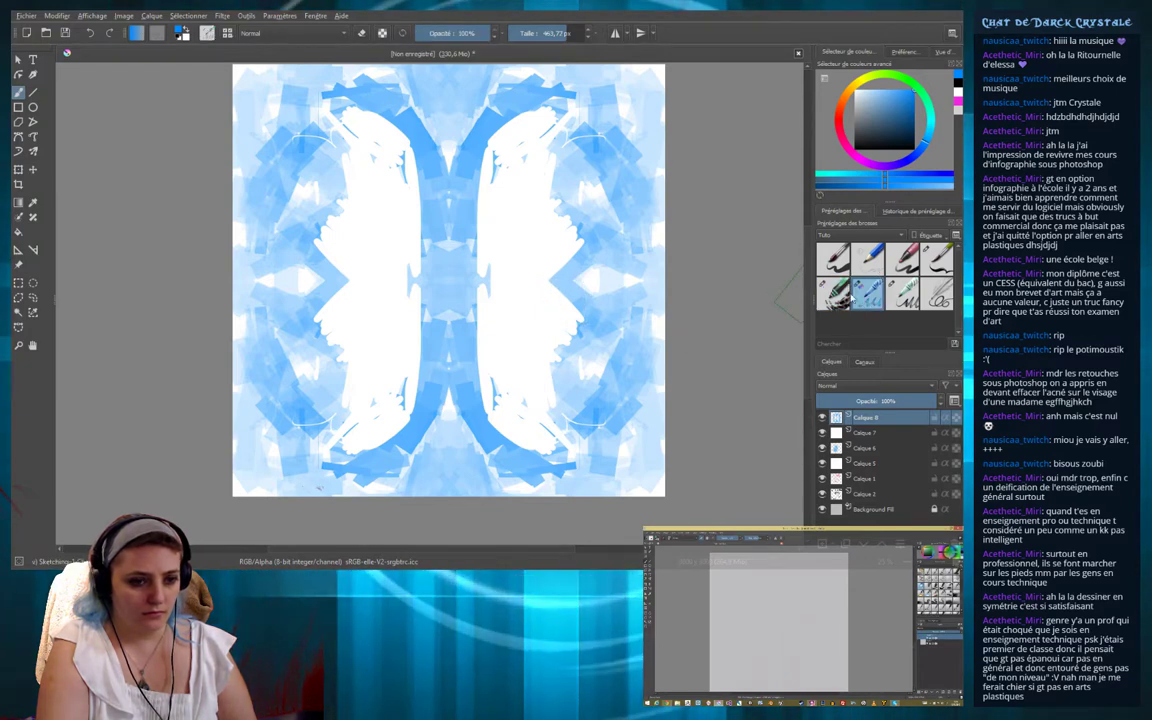
{"action": "mouse_move", "coordinate": [530, 322]}
{"action": "left_mouse_down"}
{"action": "mouse_move", "coordinate": [555, 278]}
{"action": "mouse_move", "coordinate": [460, 322]}
{"action": "mouse_move", "coordinate": [551, 245]}
{"action": "left_mouse_up"}
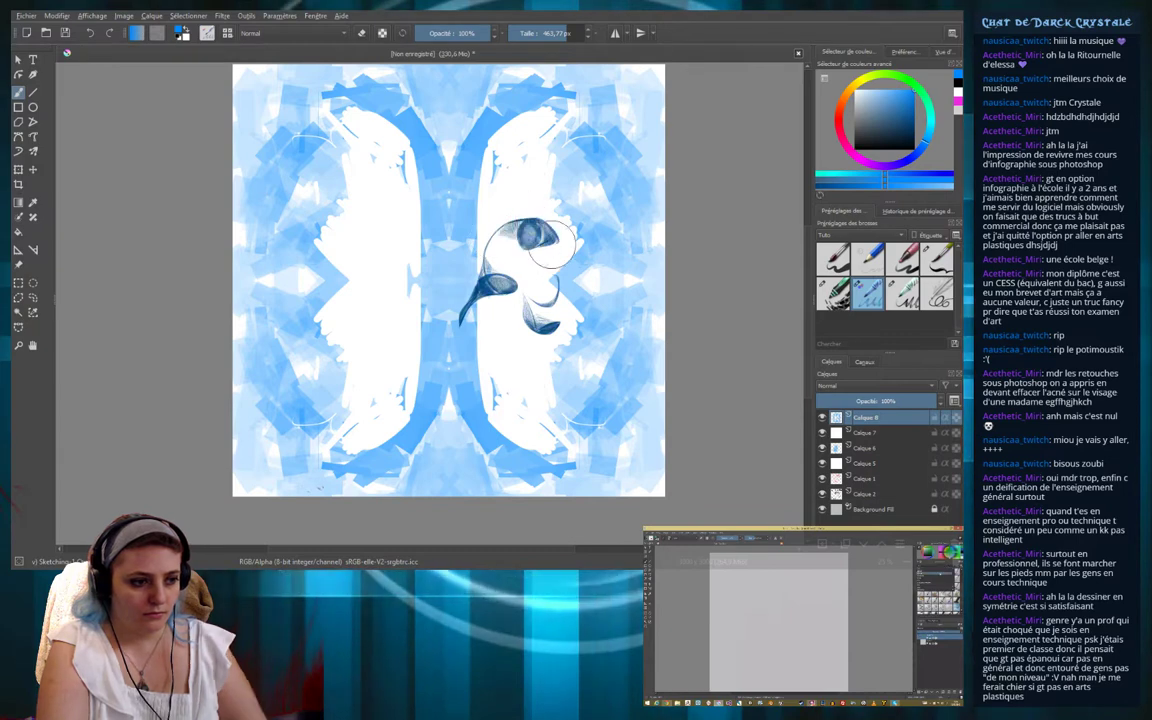
{"action": "key", "text": "ctrl+z"}
{"action": "key", "text": "ctrl+z"}
{"action": "key", "text": "ctrl+z"}
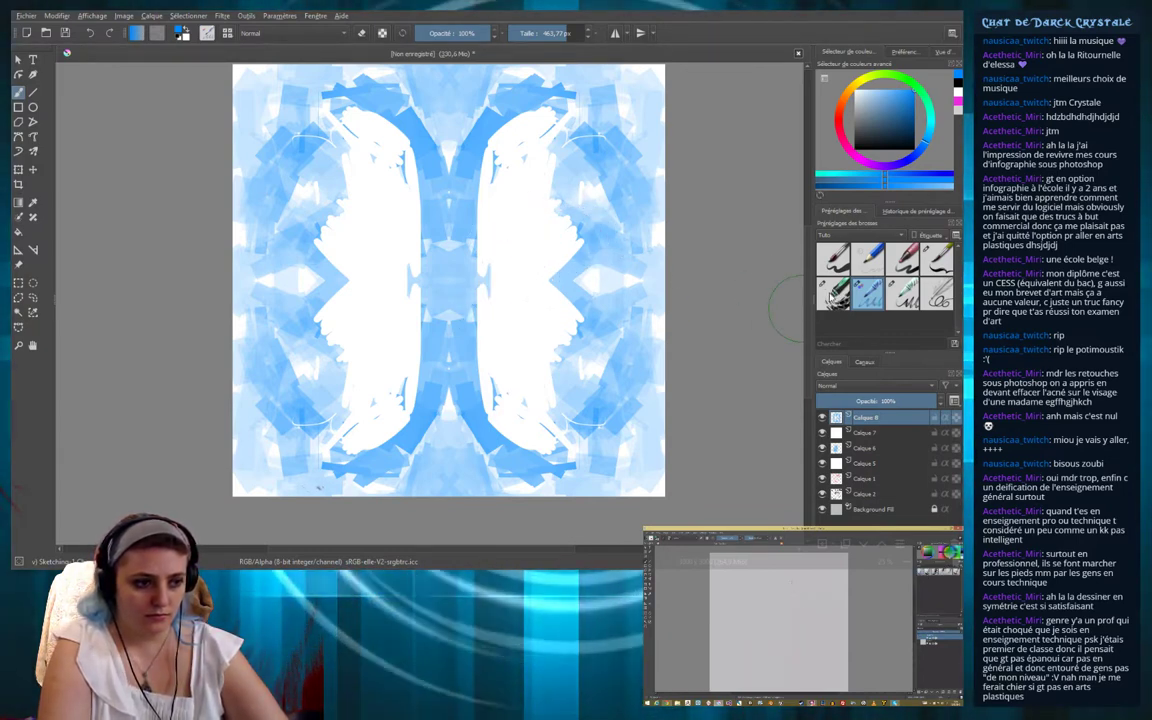
{"action": "left_click", "coordinate": [833, 292]}
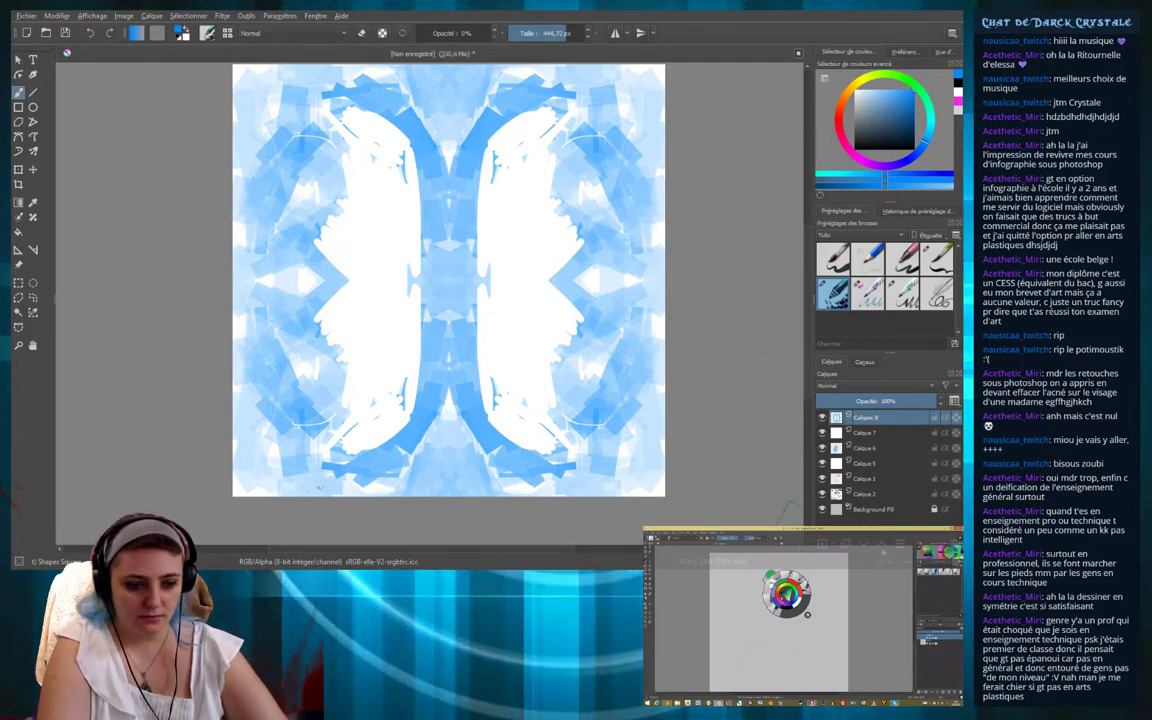
Add new layers Calque 9 and Calque 10 on top and undo a stray red mark
{"action": "key", "text": "Insert"}
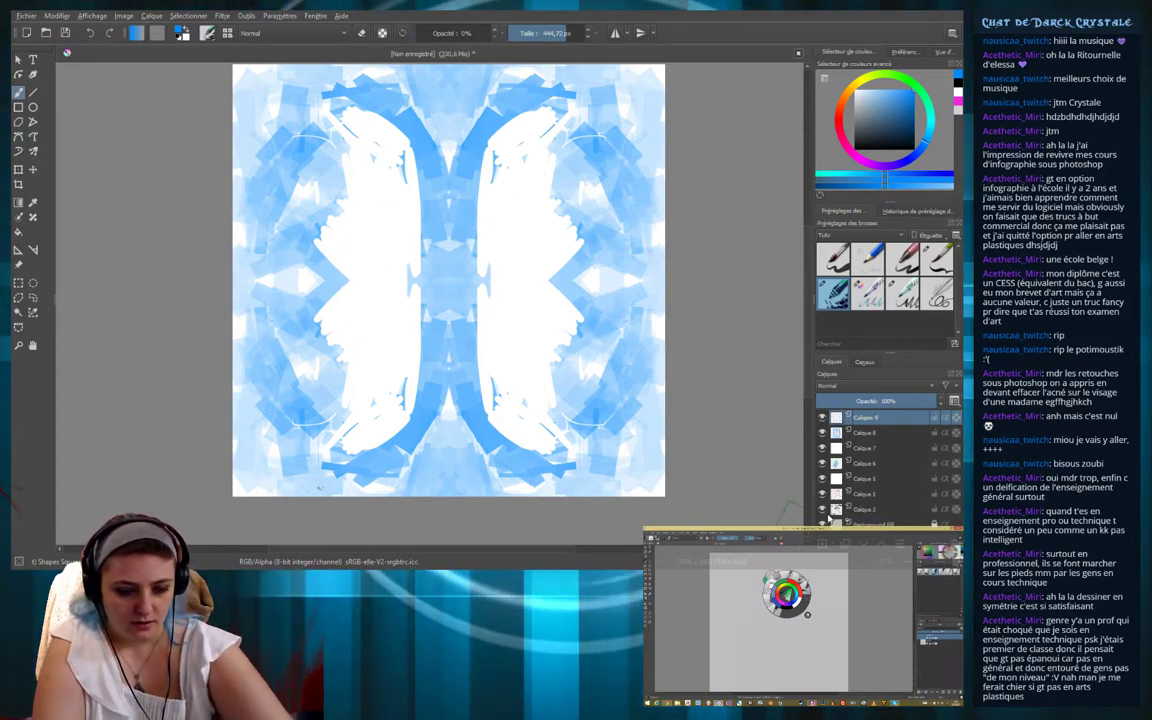
{"action": "key", "text": "BackSpace"}
{"action": "key", "text": "Insert"}
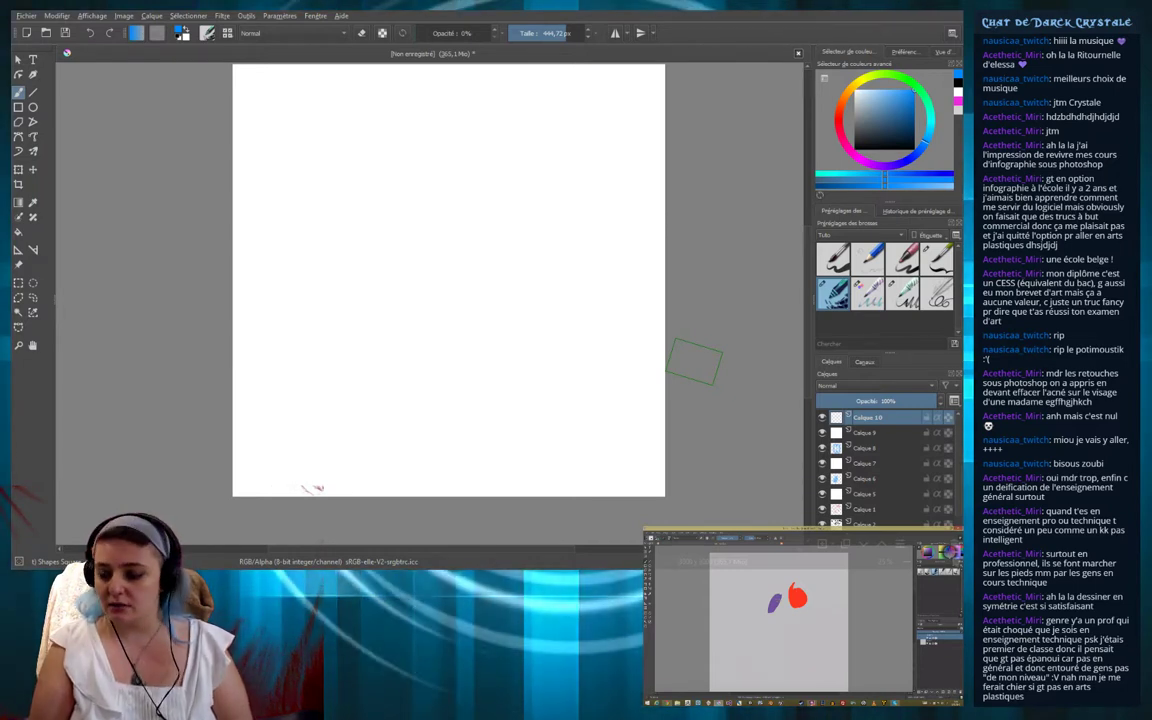
{"action": "key", "text": "ctrl+z"}
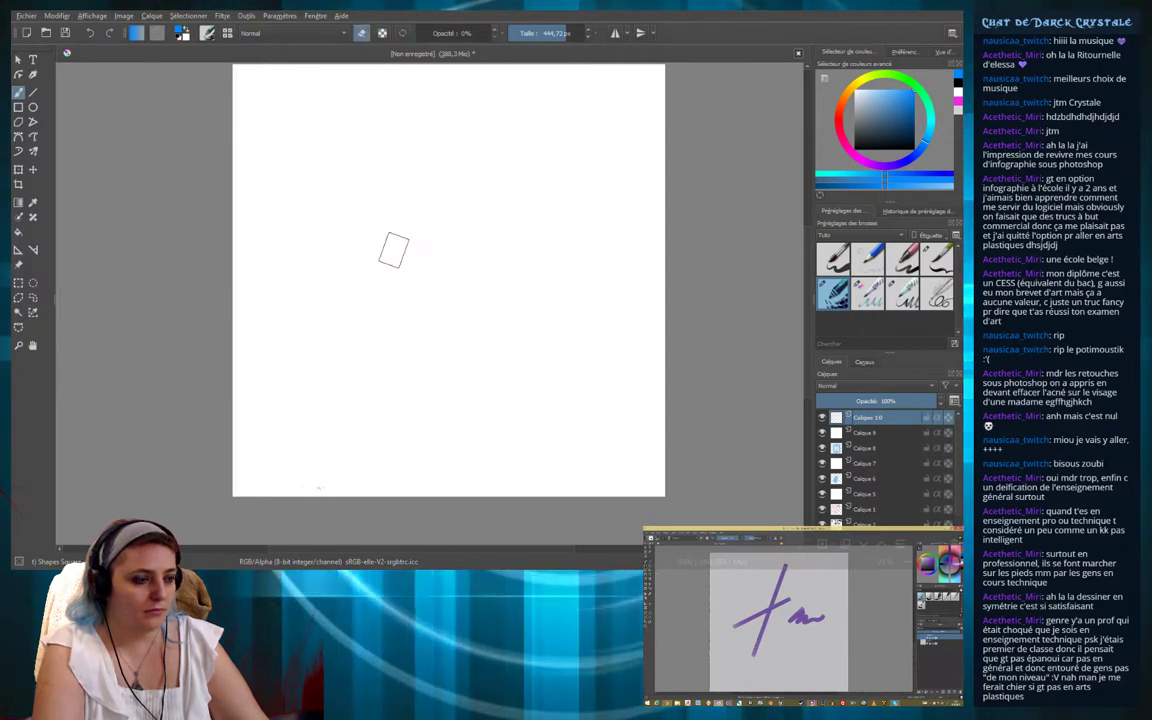
Turn off erase mode, pick a near-black colour, select Calque 8 and hide Calque 9
{"action": "left_click", "coordinate": [362, 33]}
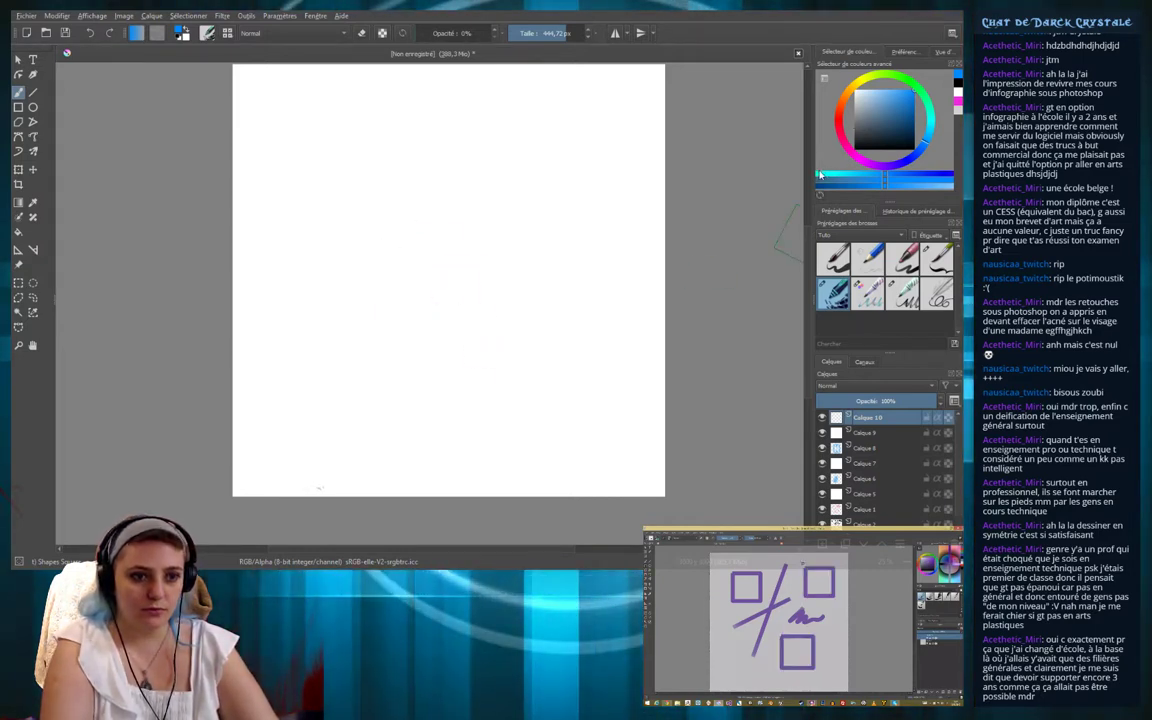
{"action": "left_click", "coordinate": [840, 121]}
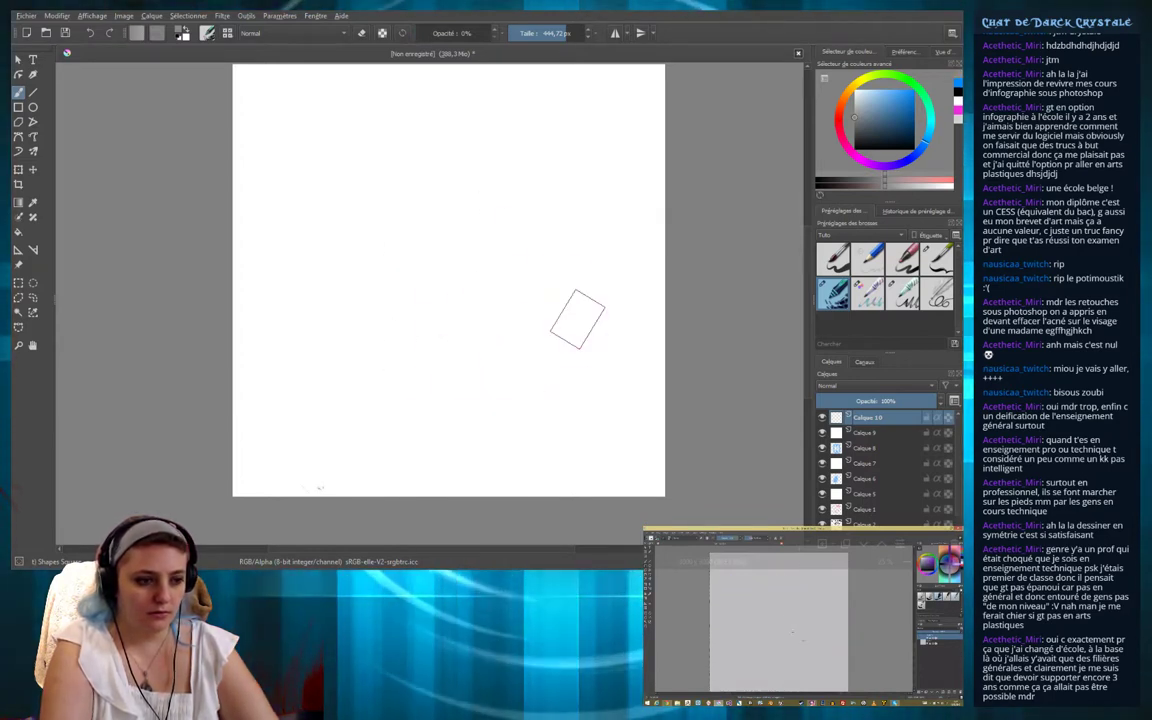
{"action": "key", "text": "e"}
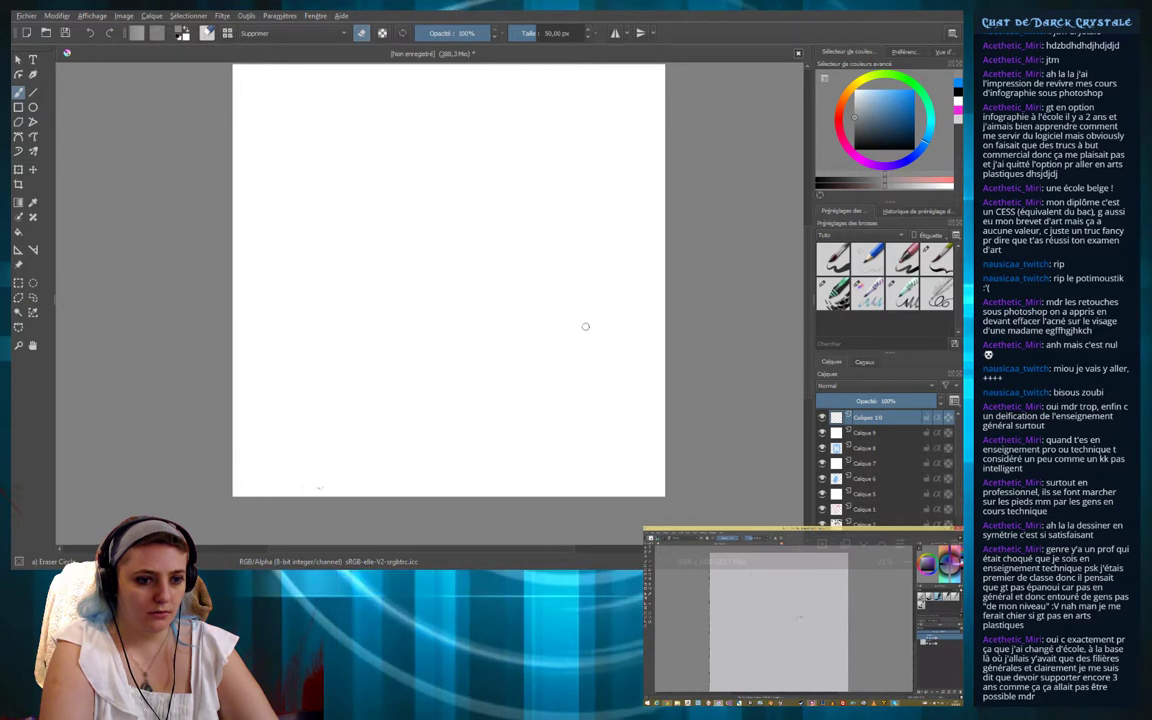
{"action": "key", "text": "e"}
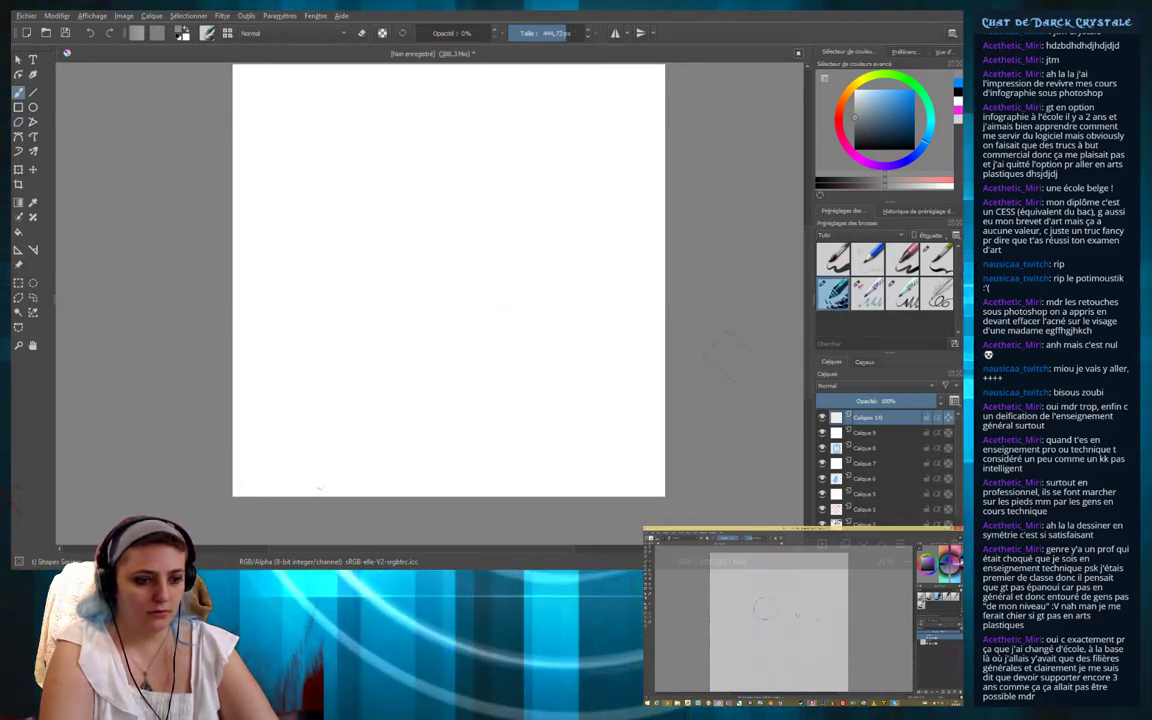
{"action": "left_click", "coordinate": [862, 447]}
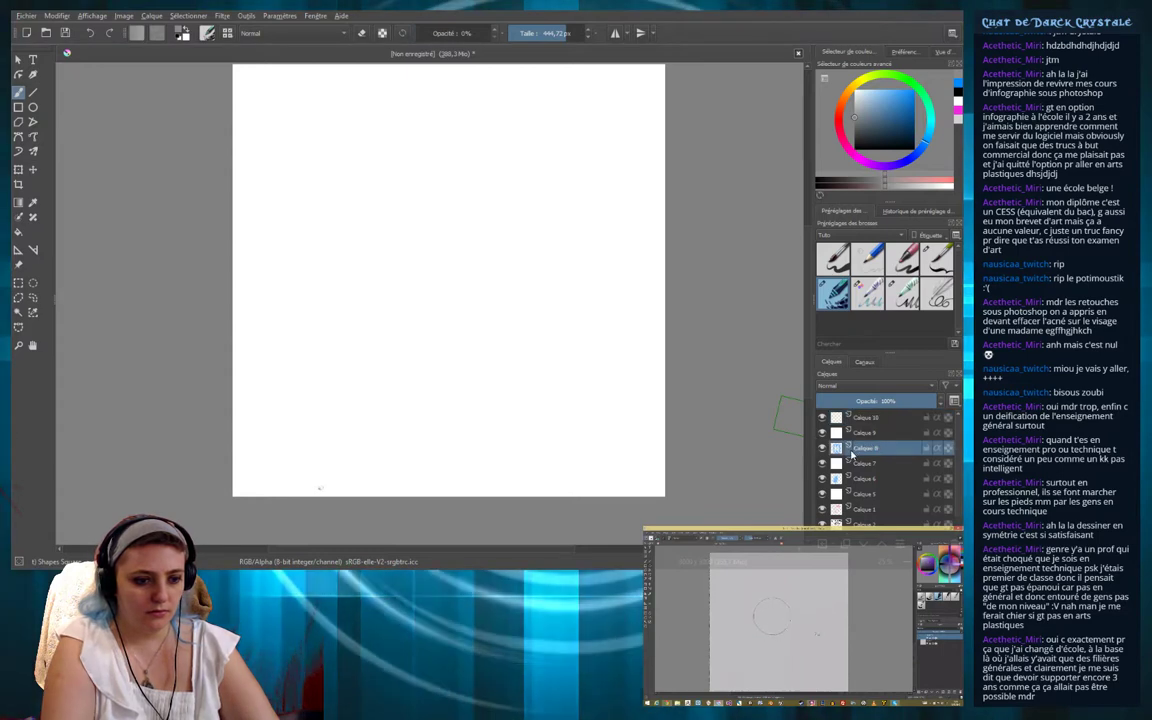
{"action": "left_click", "coordinate": [822, 432]}
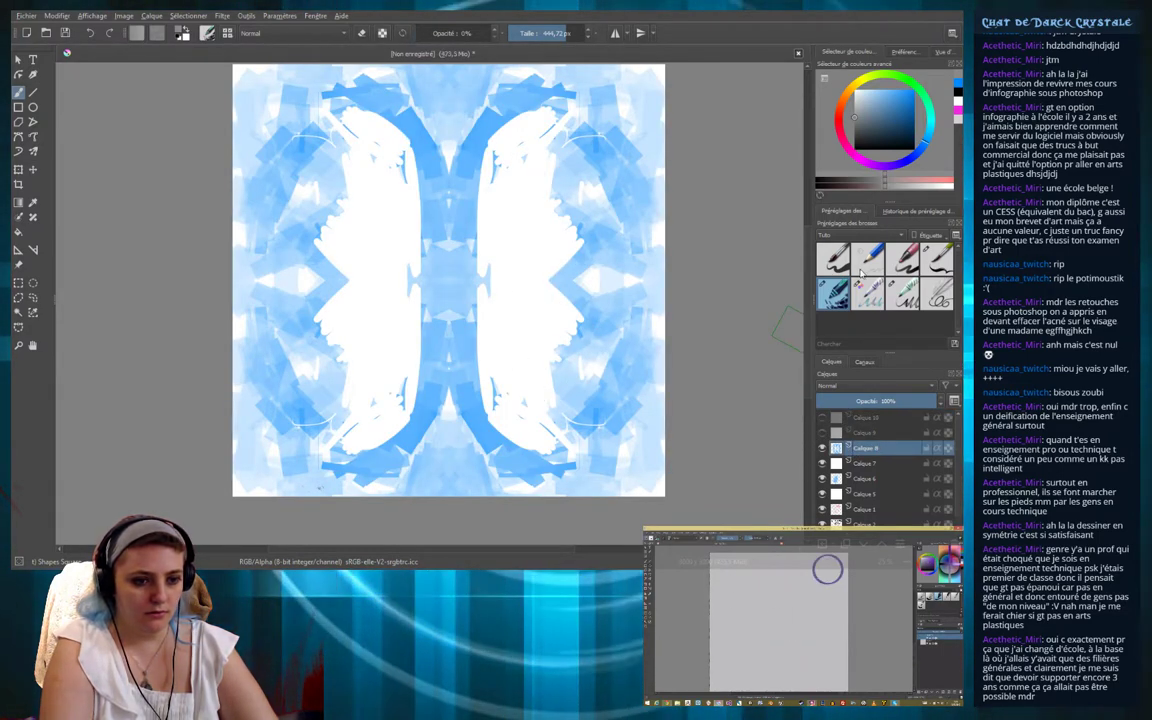
{"action": "left_click", "coordinate": [902, 293]}
{"action": "mouse_move", "coordinate": [470, 240]}
{"action": "left_mouse_down"}
{"action": "mouse_move", "coordinate": [519, 257]}
{"action": "mouse_move", "coordinate": [527, 278]}
{"action": "mouse_move", "coordinate": [440, 370]}
{"action": "mouse_move", "coordinate": [578, 262]}
{"action": "left_mouse_up"}
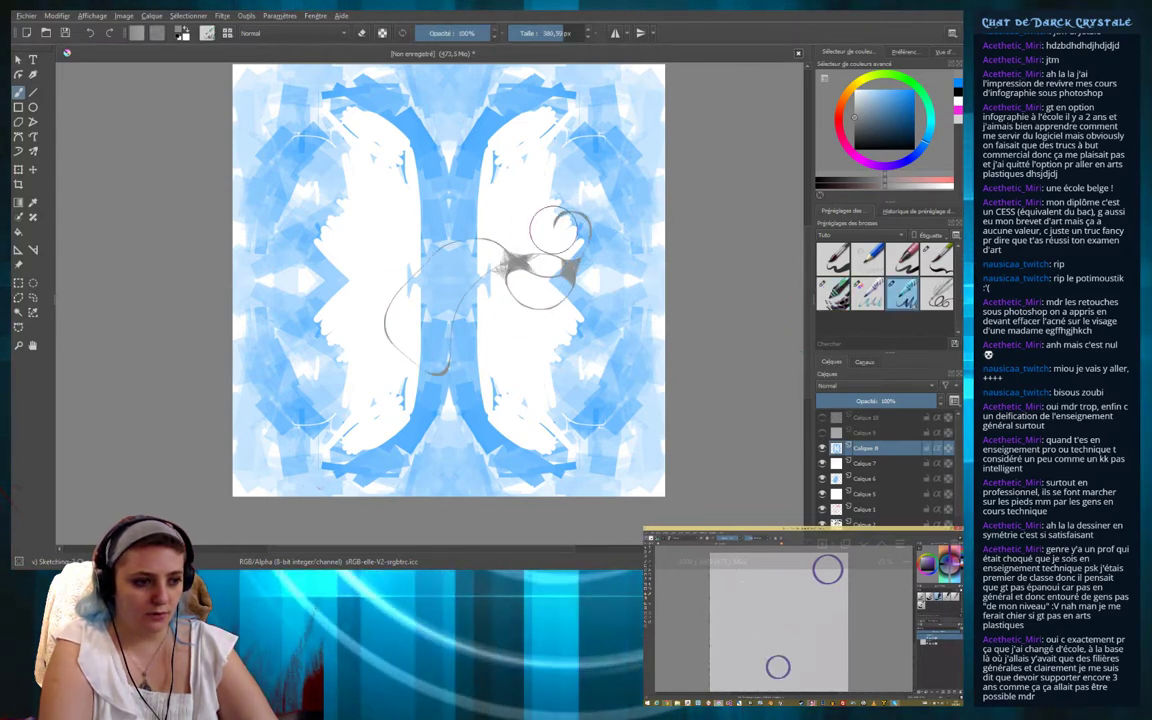
{"action": "mouse_move", "coordinate": [480, 265]}
{"action": "left_mouse_down"}
{"action": "mouse_move", "coordinate": [440, 385]}
{"action": "mouse_move", "coordinate": [520, 290]}
{"action": "mouse_move", "coordinate": [560, 215]}
{"action": "left_mouse_up"}
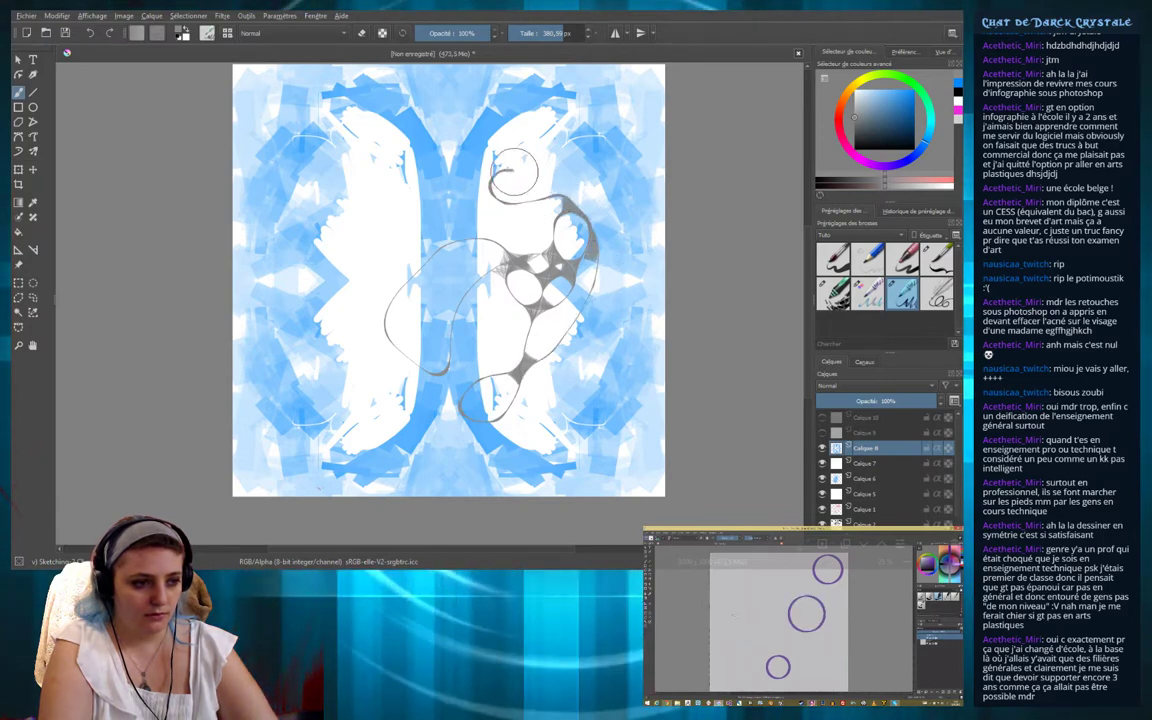
{"action": "left_click_drag", "start_coordinate": [492, 180], "coordinate": [497, 198]}
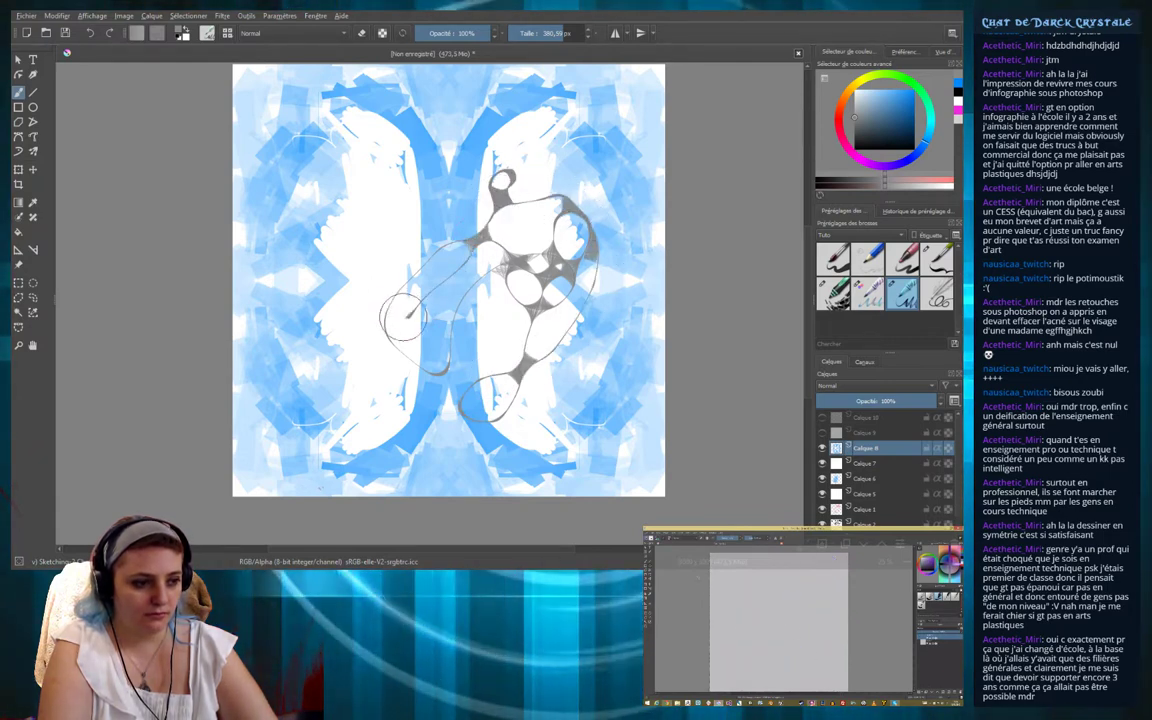
{"action": "mouse_move", "coordinate": [400, 305]}
{"action": "left_mouse_down"}
{"action": "mouse_move", "coordinate": [460, 245]}
{"action": "mouse_move", "coordinate": [470, 190]}
{"action": "mouse_move", "coordinate": [485, 205]}
{"action": "mouse_move", "coordinate": [500, 280]}
{"action": "left_mouse_up"}
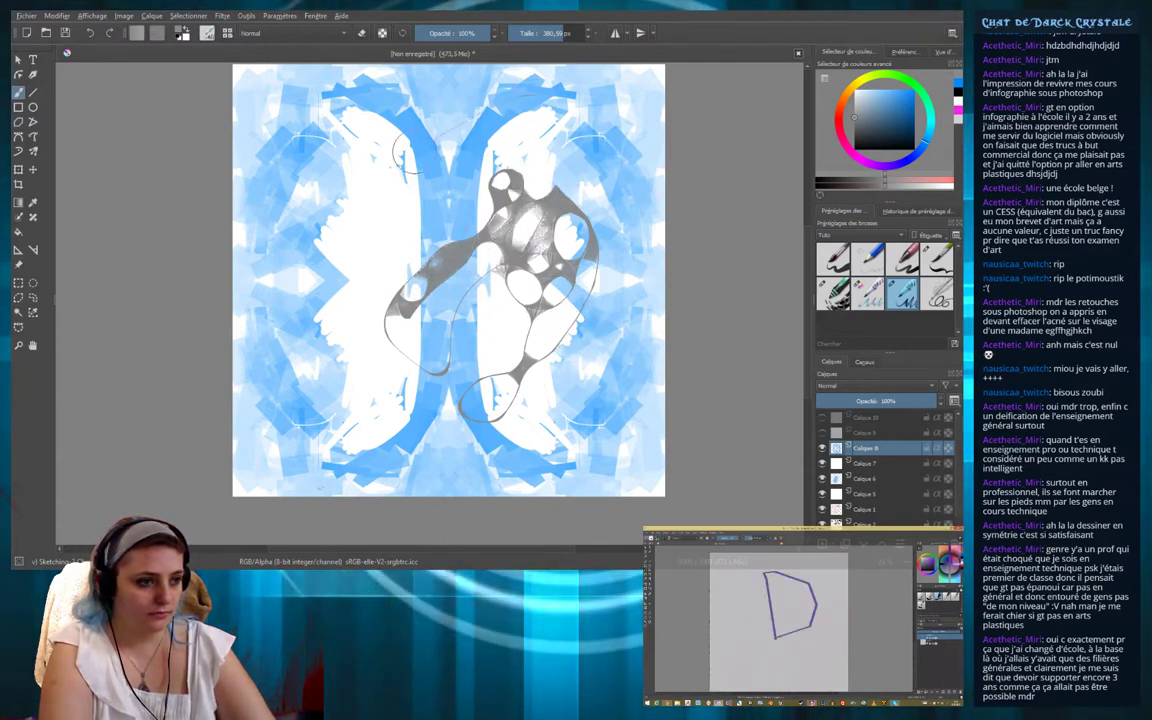
{"action": "left_click_drag", "start_coordinate": [335, 230], "coordinate": [395, 170]}
{"action": "left_click_drag", "start_coordinate": [497, 105], "coordinate": [445, 138]}
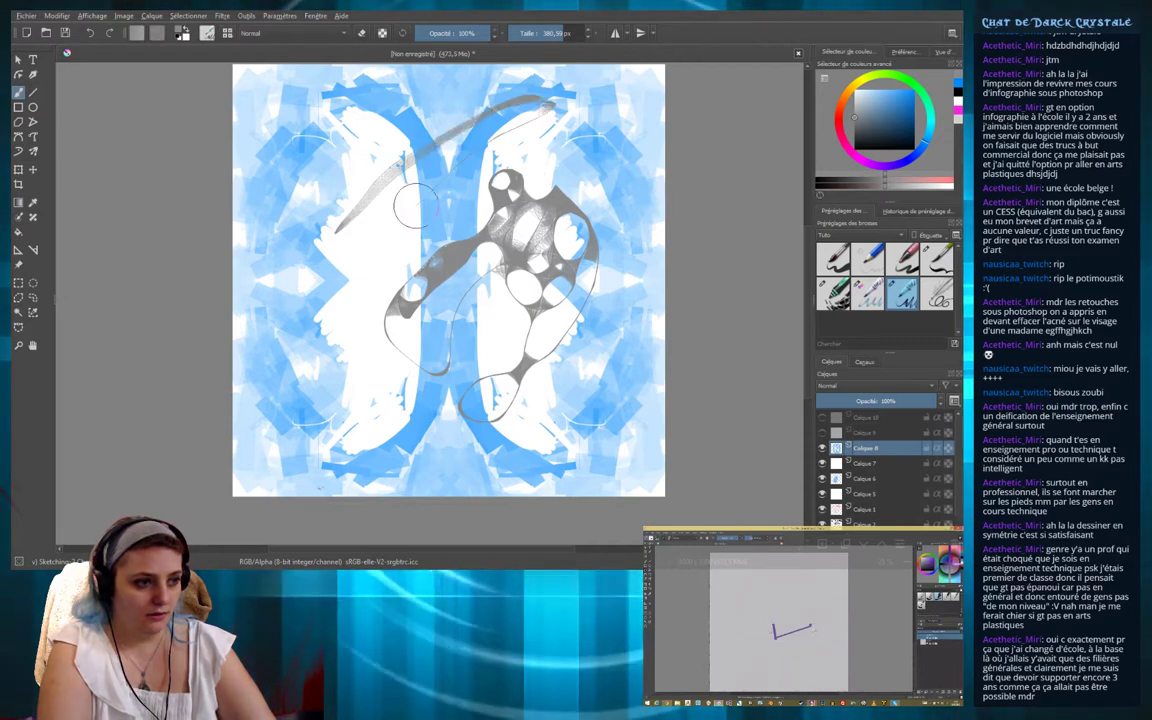
{"action": "left_click_drag", "start_coordinate": [412, 205], "coordinate": [376, 260]}
{"action": "left_click_drag", "start_coordinate": [440, 145], "coordinate": [568, 122]}
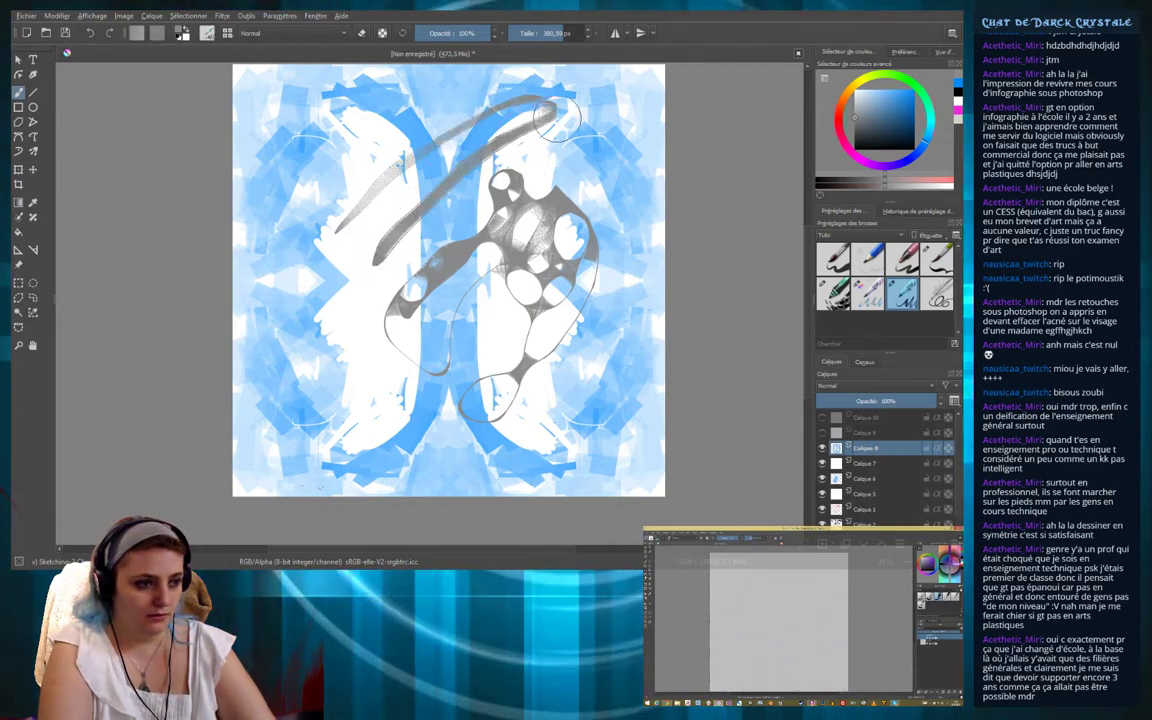
{"action": "left_click_drag", "start_coordinate": [440, 185], "coordinate": [578, 145]}
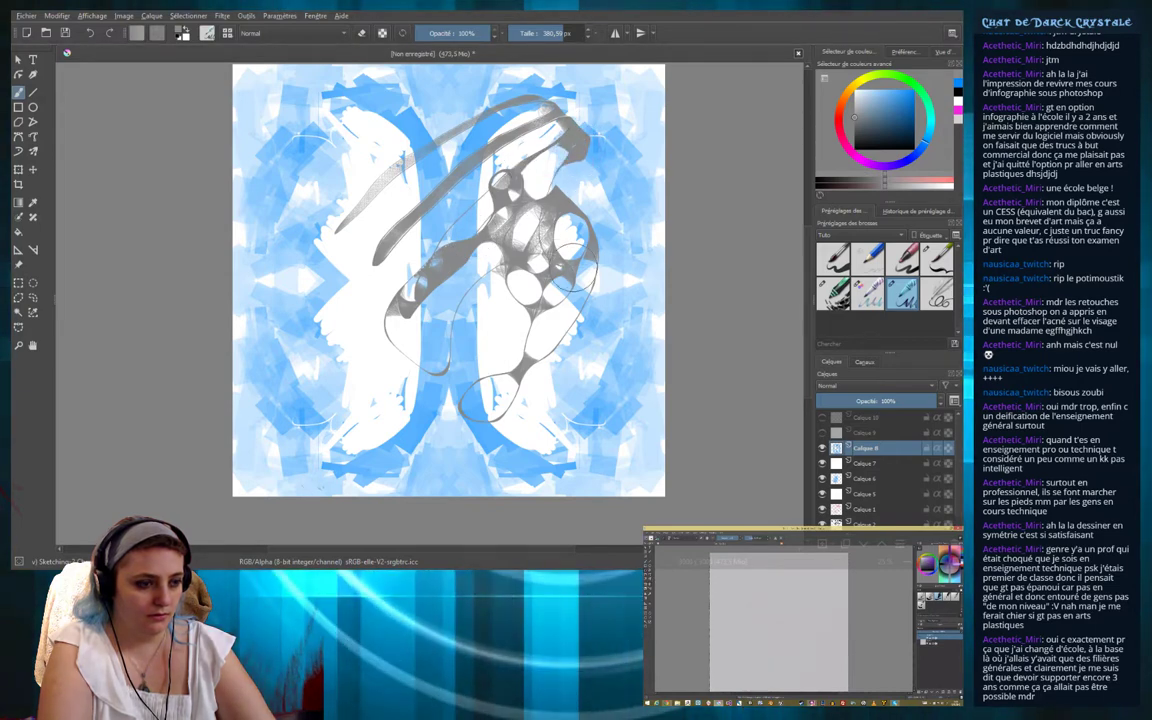
{"action": "left_click_drag", "start_coordinate": [628, 210], "coordinate": [520, 268]}
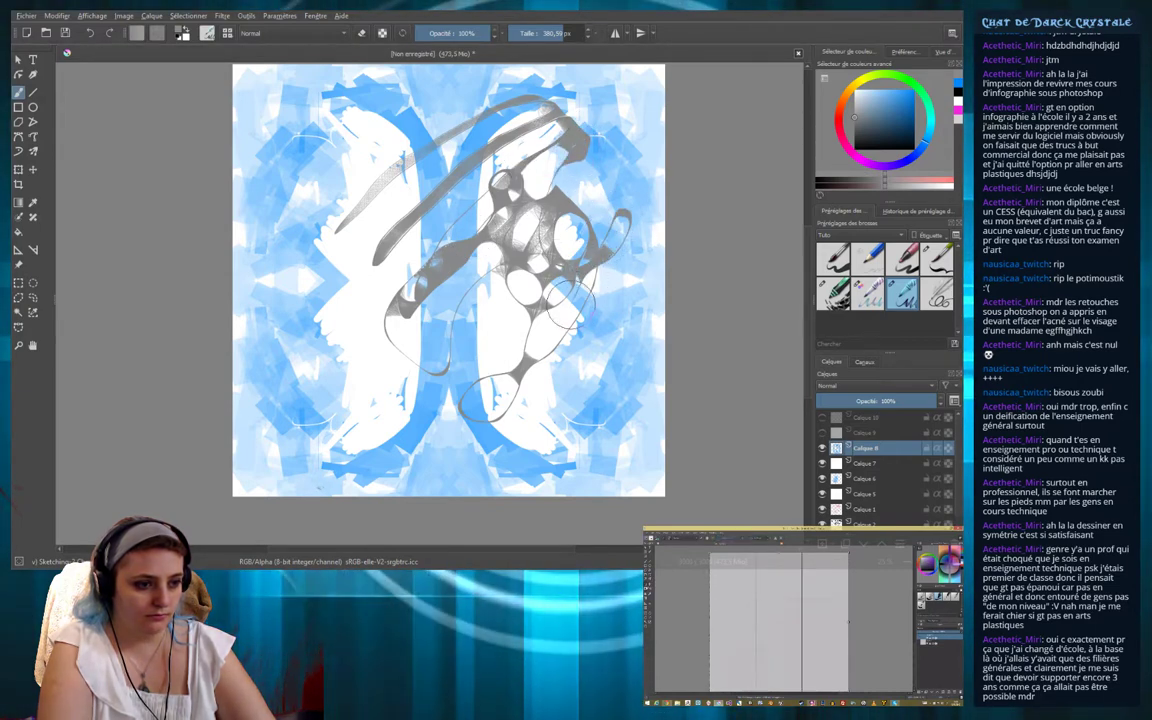
{"action": "left_click_drag", "start_coordinate": [540, 380], "coordinate": [605, 268]}
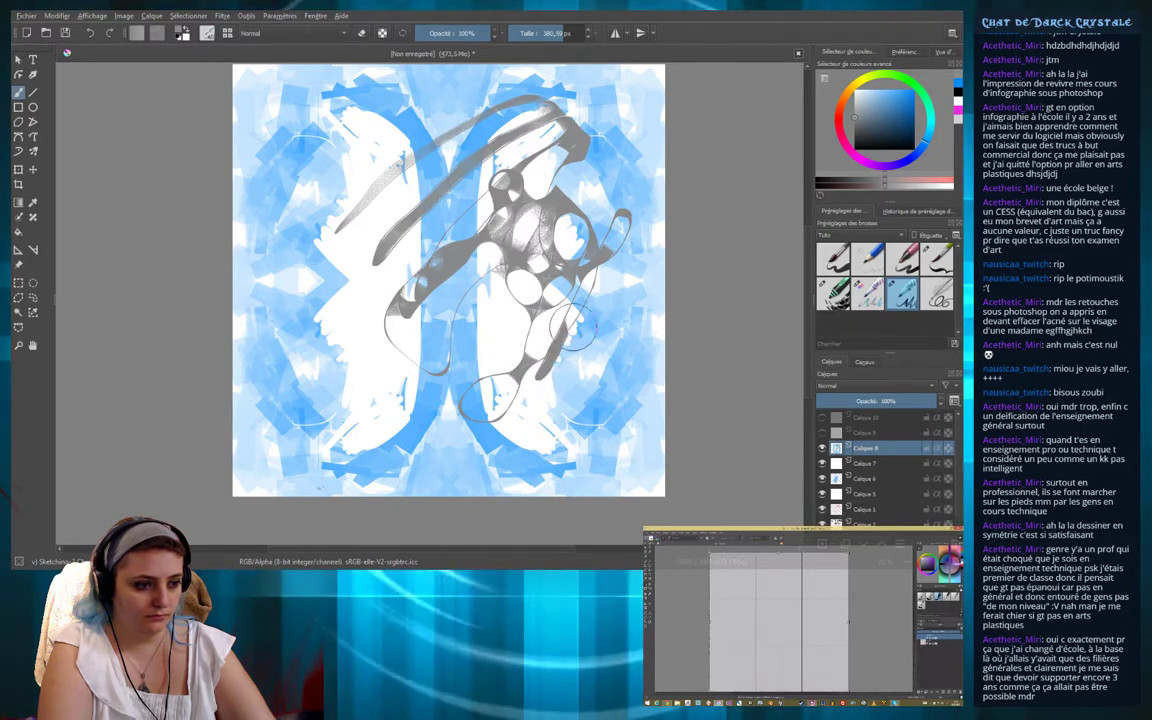
{"action": "key", "text": "ctrl+z"}
{"action": "key", "text": "ctrl+z"}
{"action": "key", "text": "ctrl+z"}
{"action": "key", "text": "ctrl+z"}
{"action": "key", "text": "ctrl+z"}
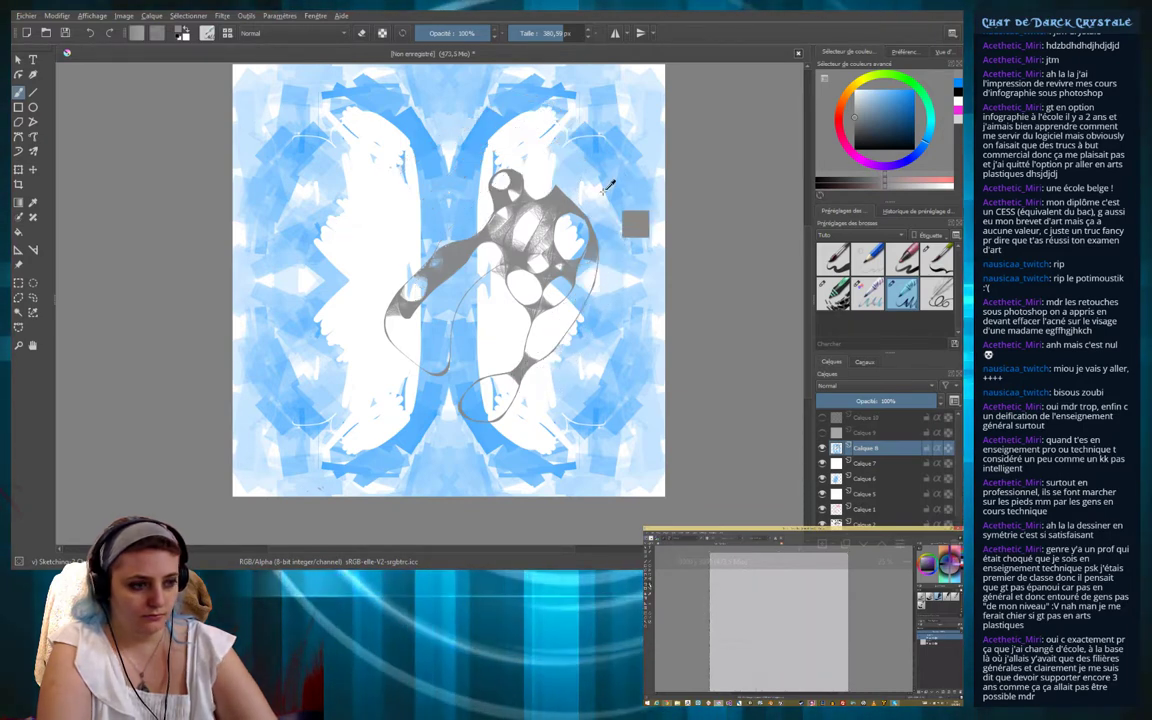
{"action": "key", "text": "ctrl+z"}
{"action": "key", "text": "ctrl+z"}
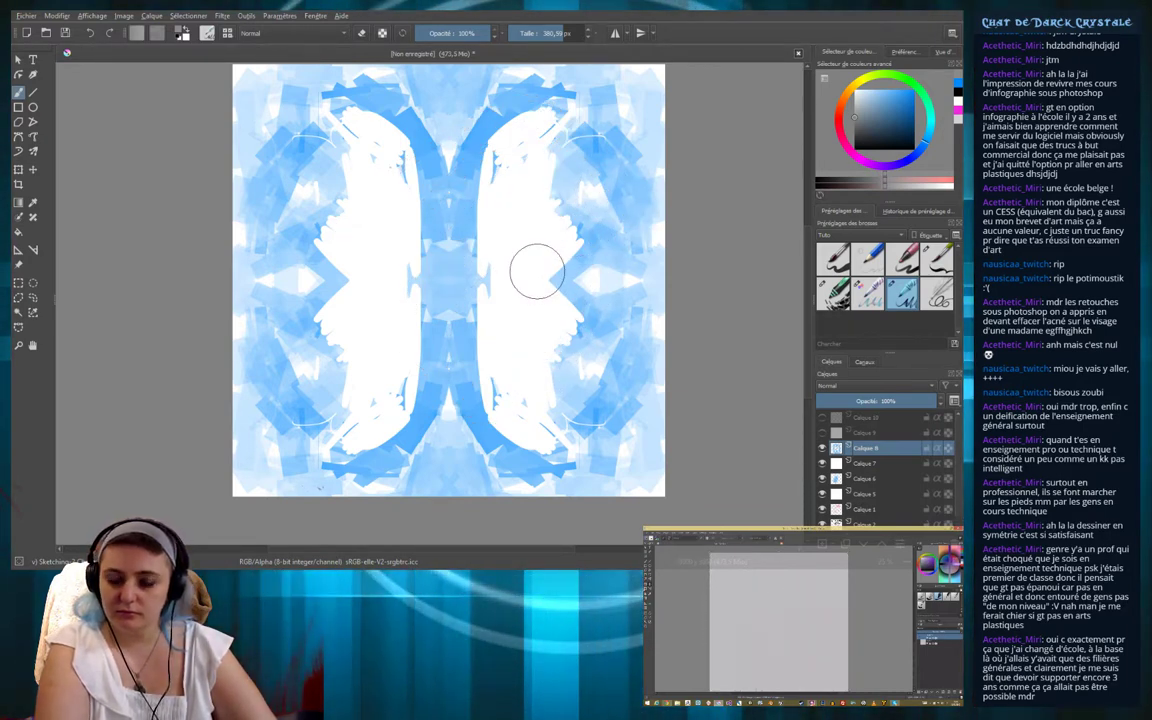
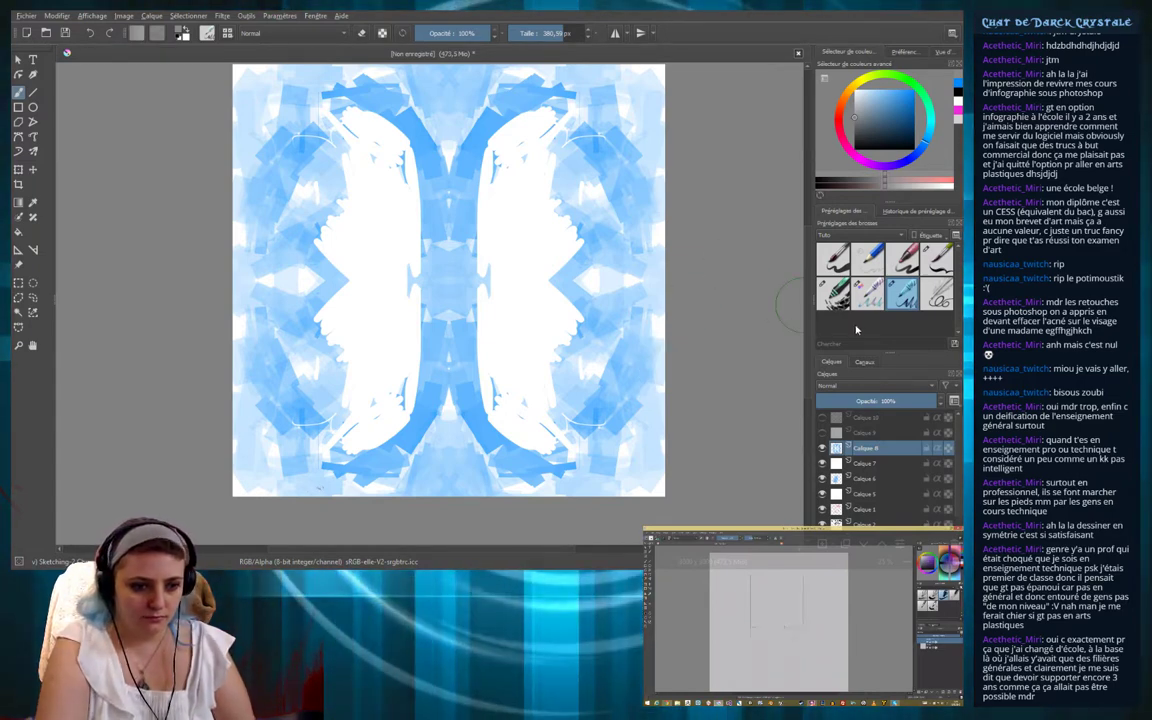
Try a hard pencil brush preset with a test scribble, then undo it
{"action": "left_click", "coordinate": [836, 294]}
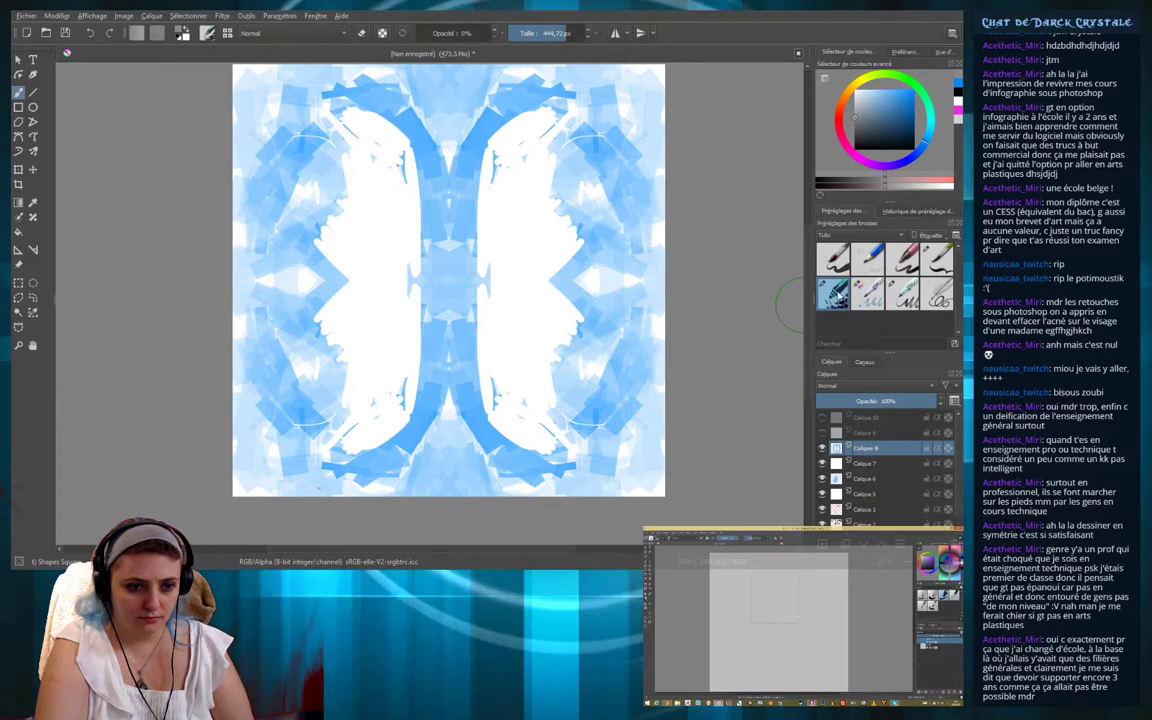
{"action": "left_click", "coordinate": [871, 263]}
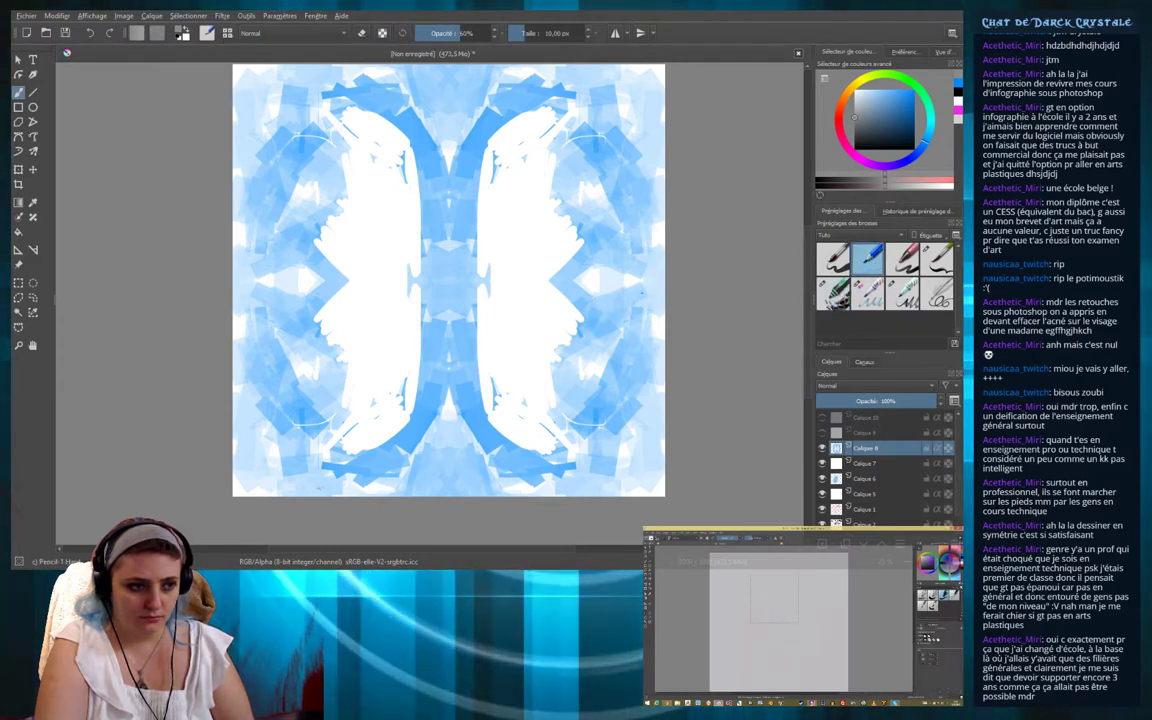
{"action": "left_click_drag", "start_coordinate": [530, 300], "coordinate": [545, 383]}
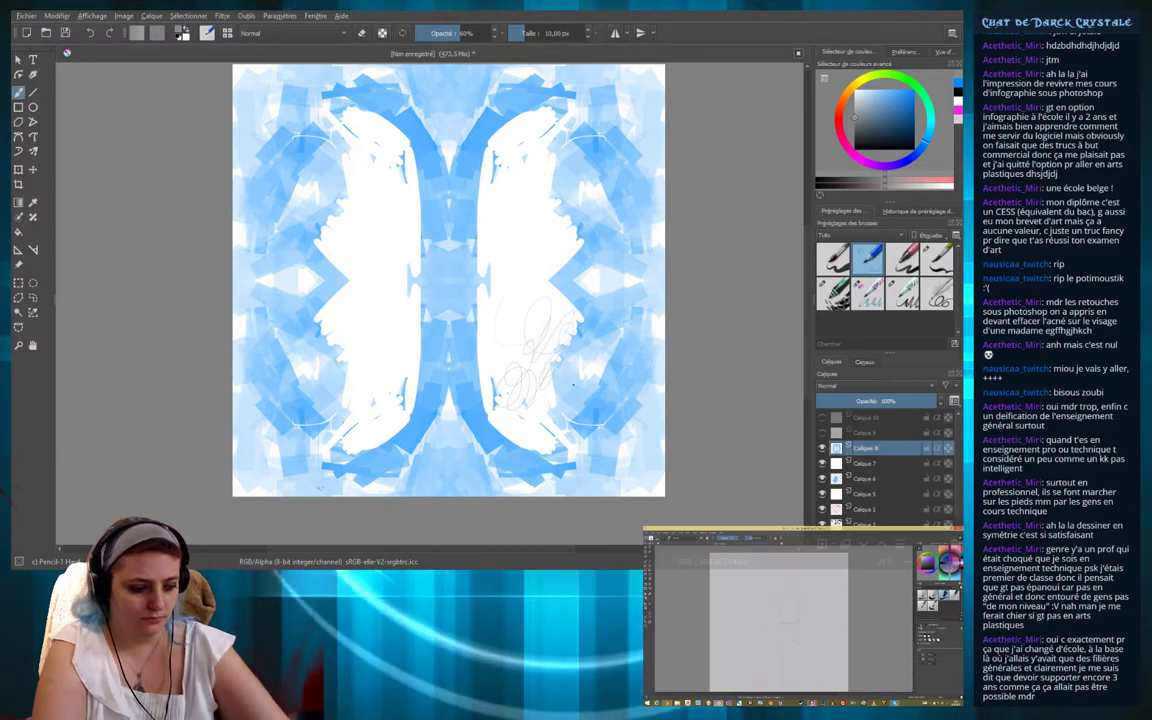
{"action": "key", "text": "ctrl+z"}
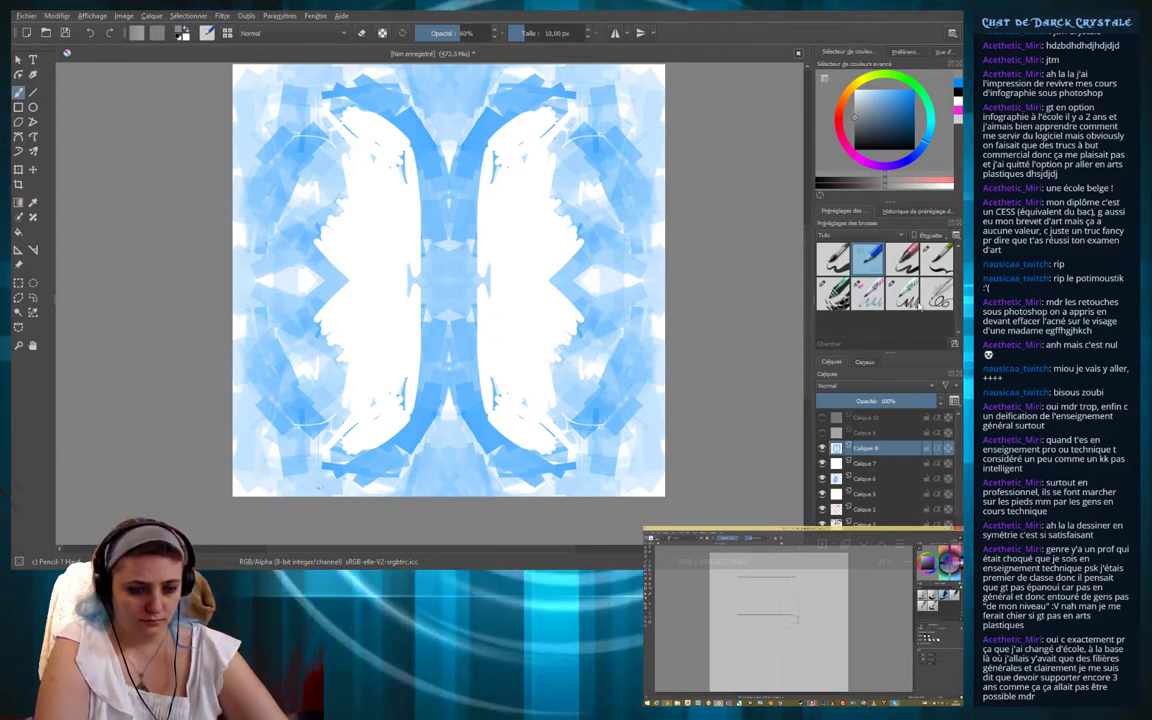
Try a sketching brush with two test scribbles, then clear them with Delete
{"action": "left_click", "coordinate": [940, 298]}
{"action": "left_click_drag", "start_coordinate": [503, 317], "coordinate": [557, 285]}
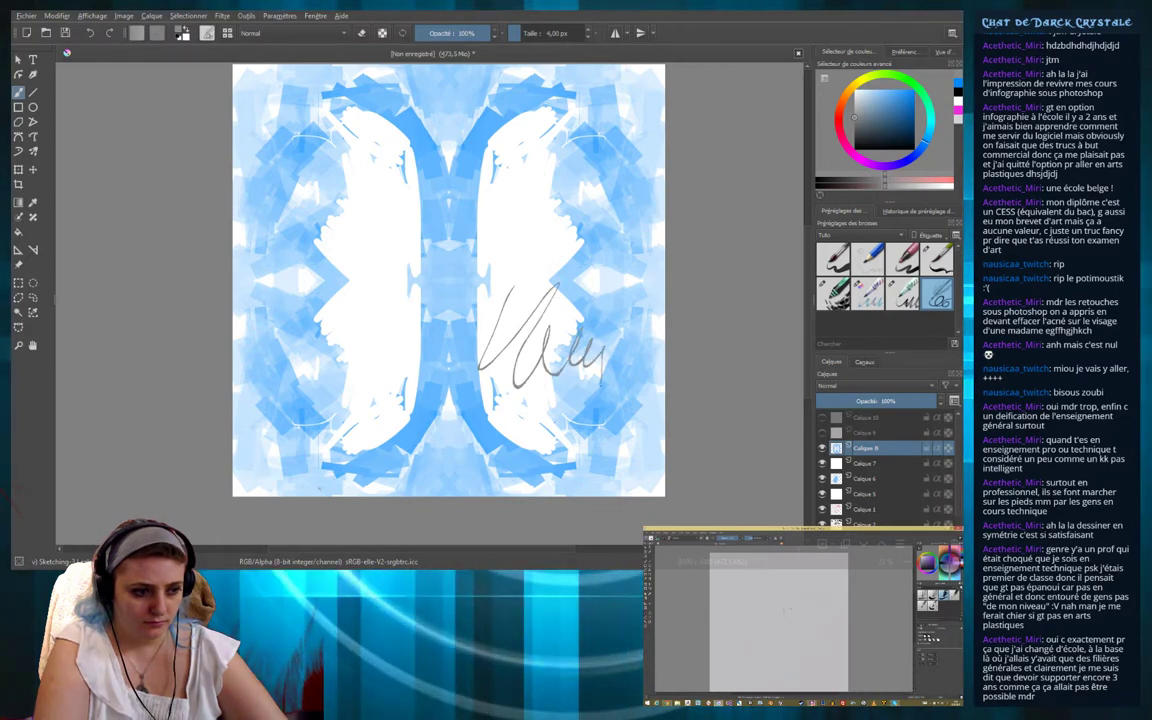
{"action": "mouse_move", "coordinate": [600, 380]}
{"action": "left_mouse_down"}
{"action": "mouse_move", "coordinate": [510, 450]}
{"action": "mouse_move", "coordinate": [548, 443]}
{"action": "left_mouse_up"}
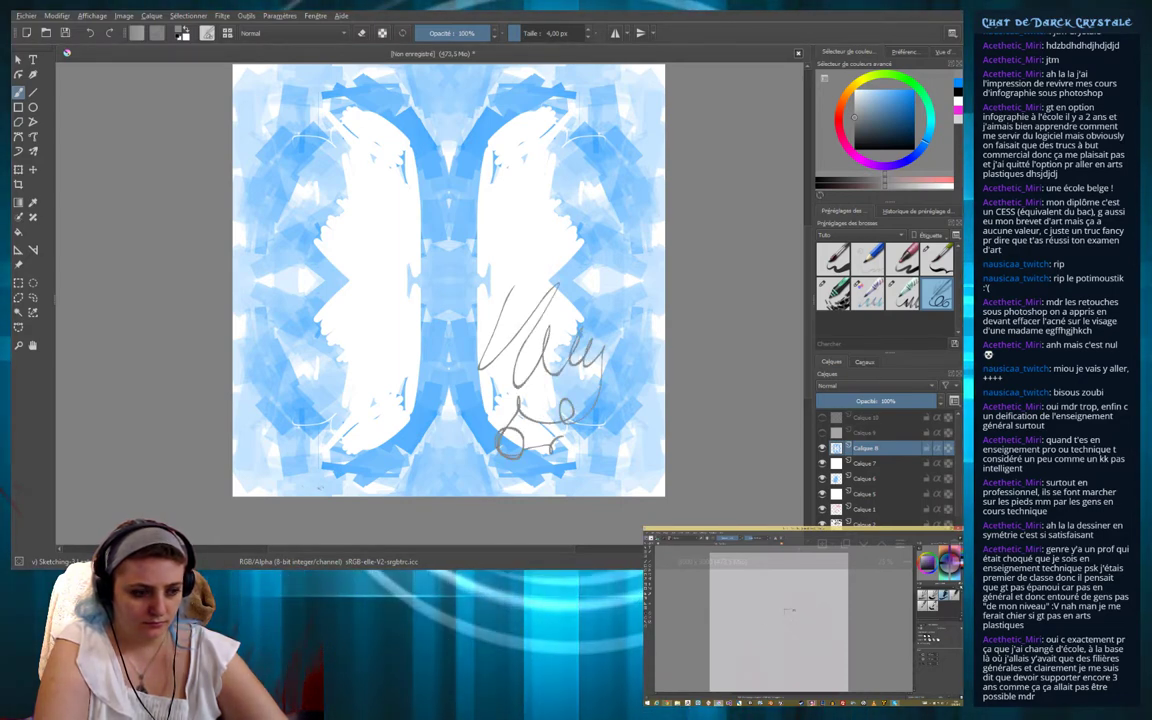
{"action": "key", "text": "Delete"}
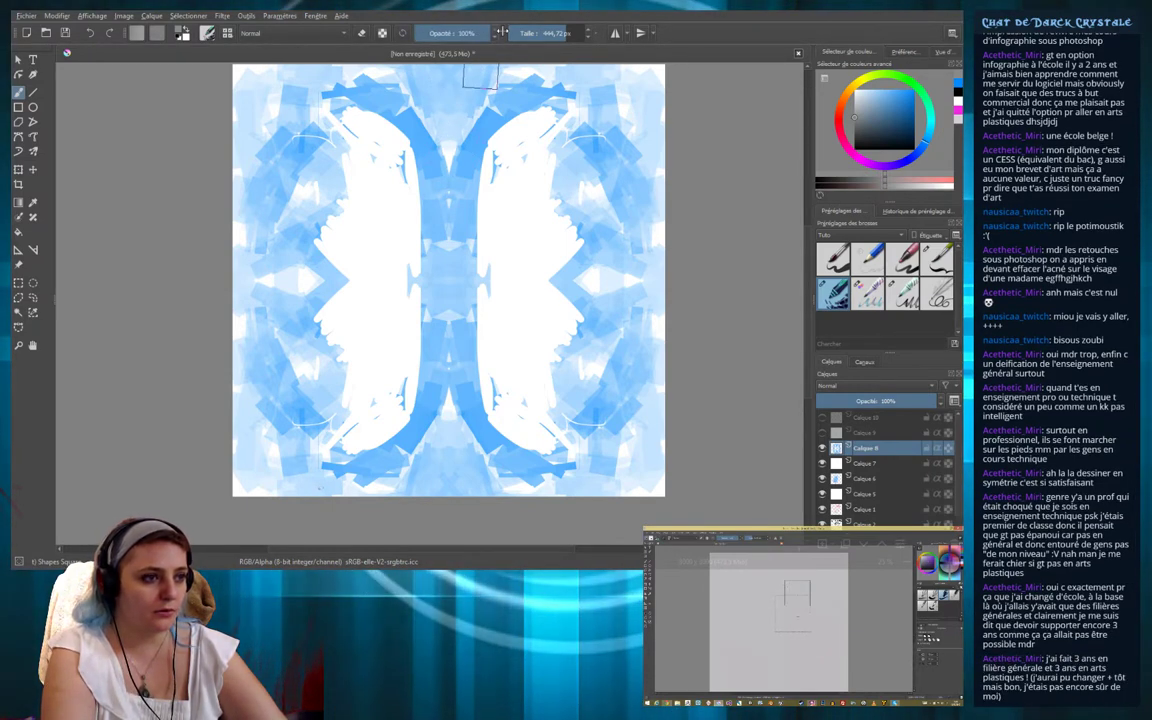
Undo a first grey stroke, enable horizontal mirroring and paint mirrored grey rectangle strokes
{"action": "left_click_drag", "start_coordinate": [535, 180], "coordinate": [485, 335]}
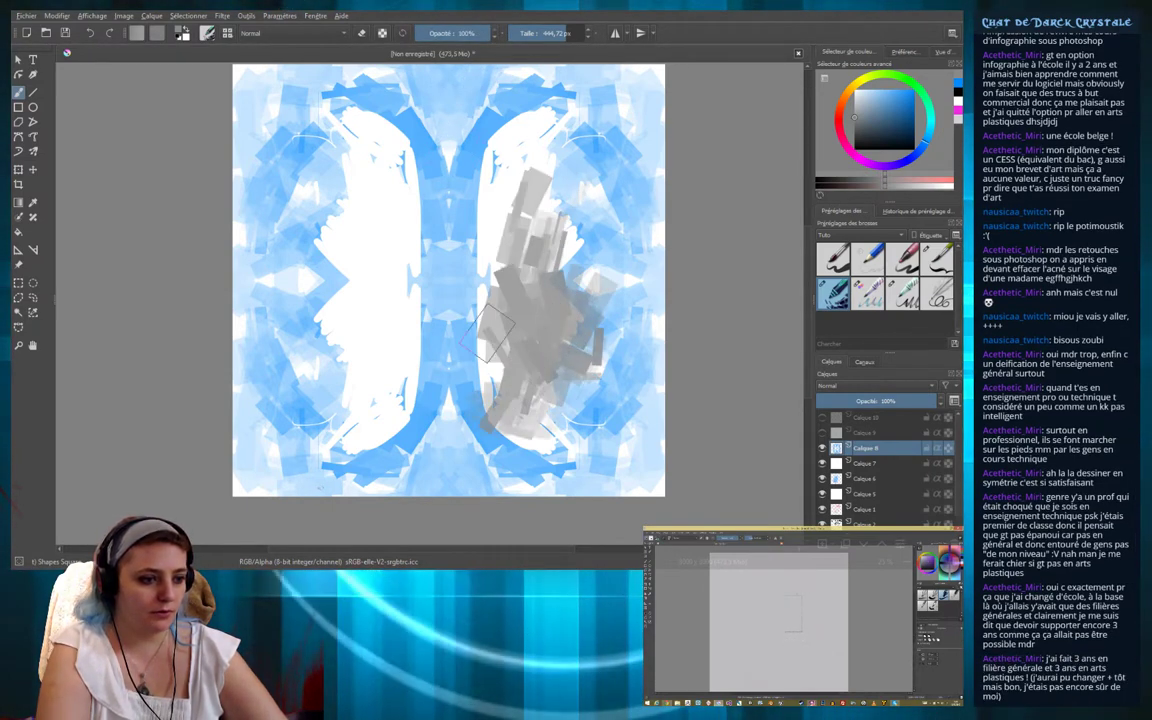
{"action": "key", "text": "ctrl+z"}
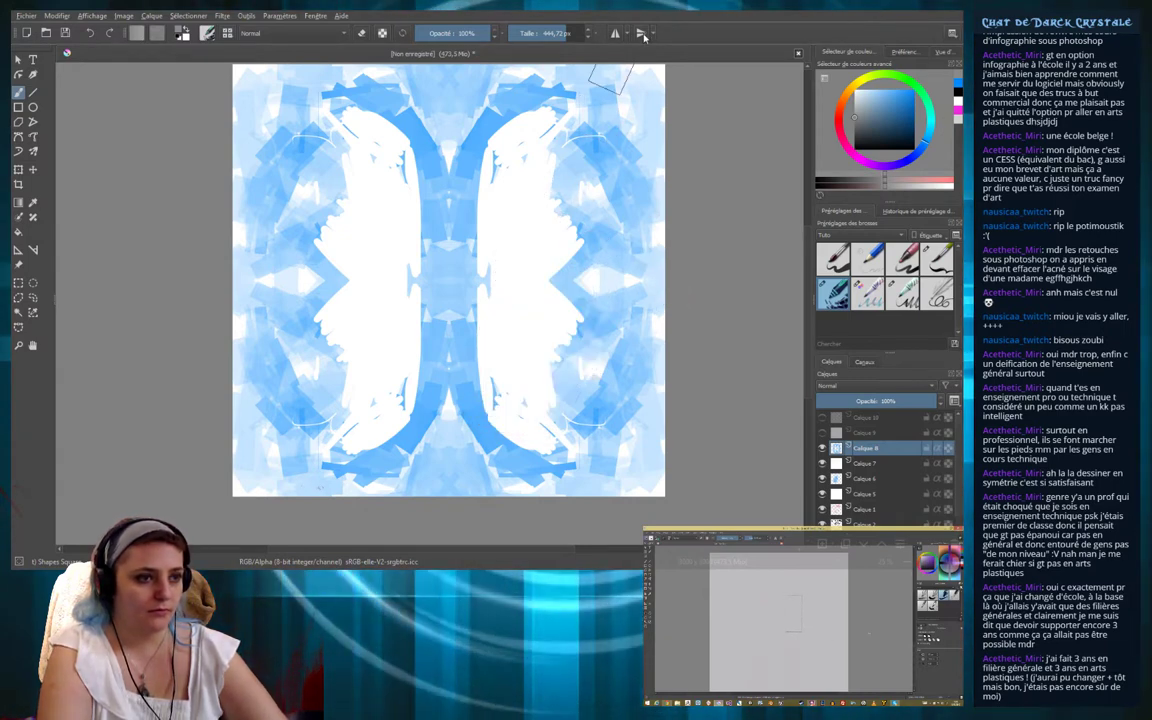
{"action": "left_click", "coordinate": [640, 33]}
{"action": "left_click_drag", "start_coordinate": [515, 240], "coordinate": [500, 200]}
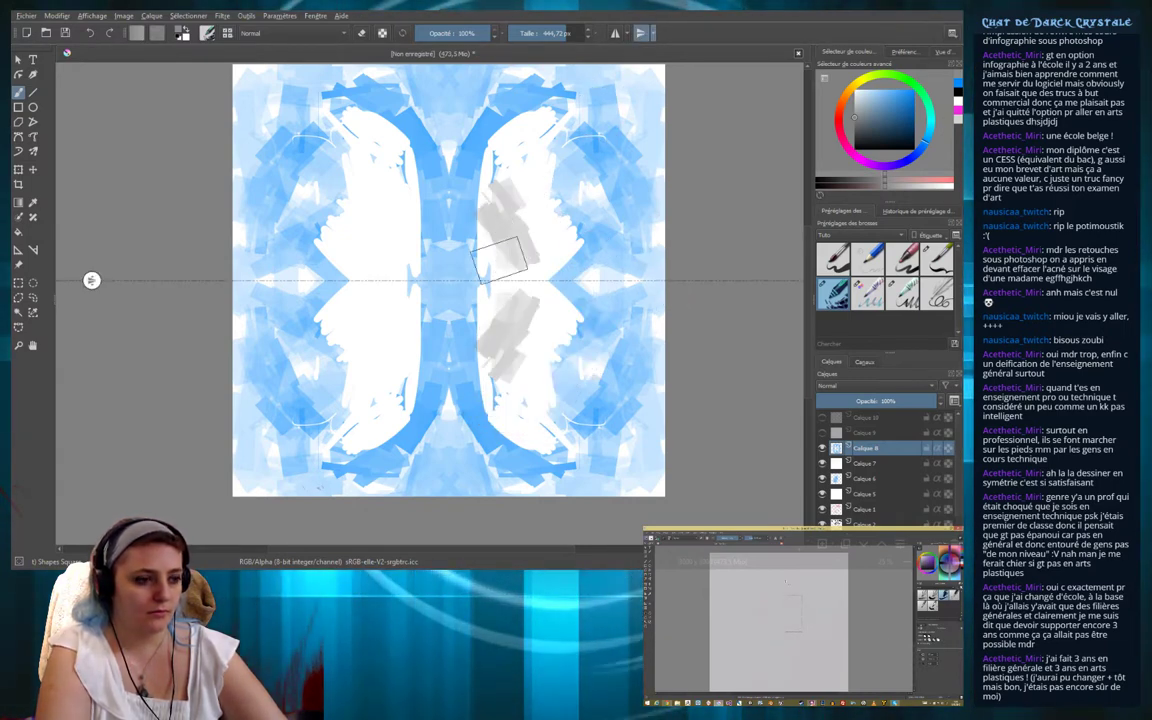
{"action": "left_click_drag", "start_coordinate": [399, 257], "coordinate": [570, 257]}
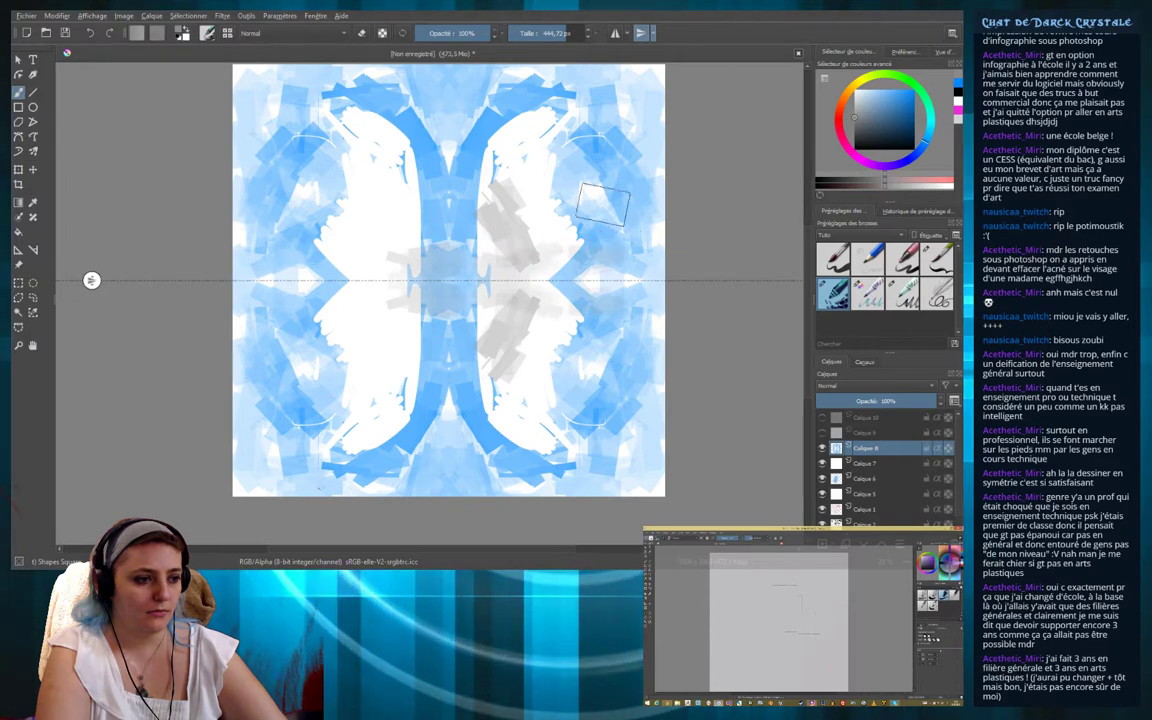
{"action": "left_click_drag", "start_coordinate": [603, 203], "coordinate": [430, 230]}
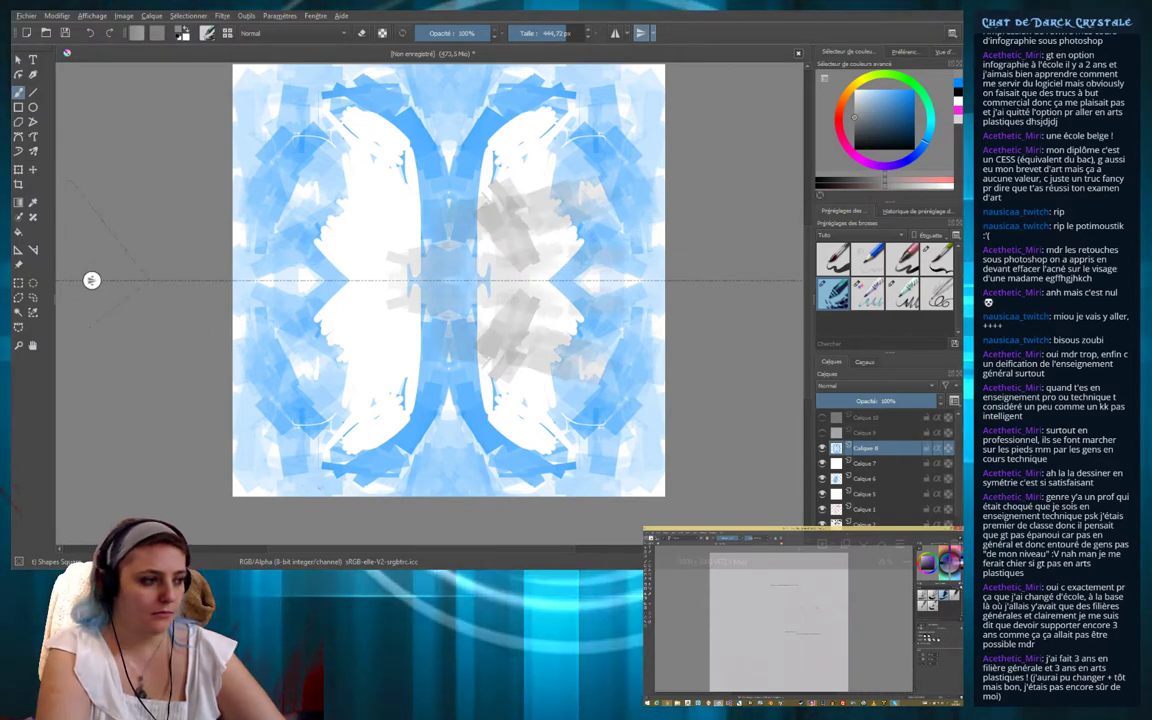
Move the mirror axis higher and paint grey strokes over the upper left and centre
{"action": "left_click_drag", "start_coordinate": [92, 280], "coordinate": [112, 160]}
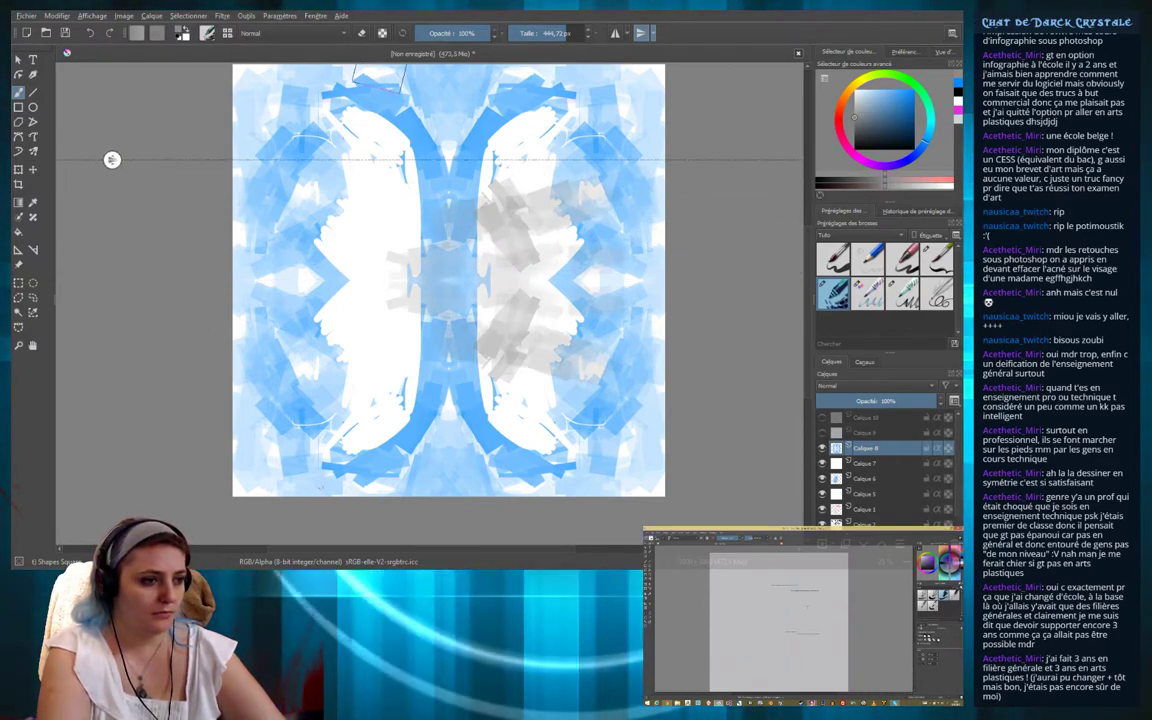
{"action": "mouse_move", "coordinate": [320, 100]}
{"action": "left_mouse_down"}
{"action": "mouse_move", "coordinate": [360, 122]}
{"action": "mouse_move", "coordinate": [550, 160]}
{"action": "left_mouse_up"}
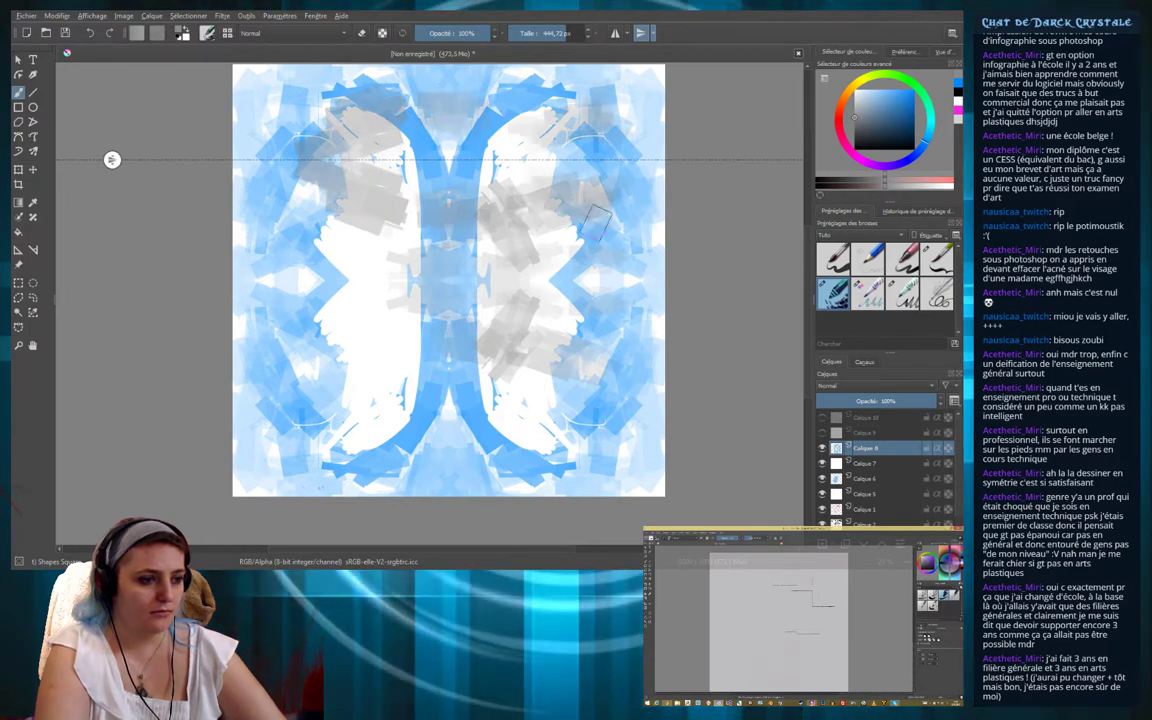
{"action": "mouse_move", "coordinate": [370, 323]}
{"action": "left_mouse_down"}
{"action": "mouse_move", "coordinate": [290, 360]}
{"action": "mouse_move", "coordinate": [290, 240]}
{"action": "mouse_move", "coordinate": [400, 340]}
{"action": "mouse_move", "coordinate": [580, 355]}
{"action": "mouse_move", "coordinate": [440, 200]}
{"action": "mouse_move", "coordinate": [420, 160]}
{"action": "mouse_move", "coordinate": [470, 110]}
{"action": "mouse_move", "coordinate": [260, 300]}
{"action": "left_mouse_up"}
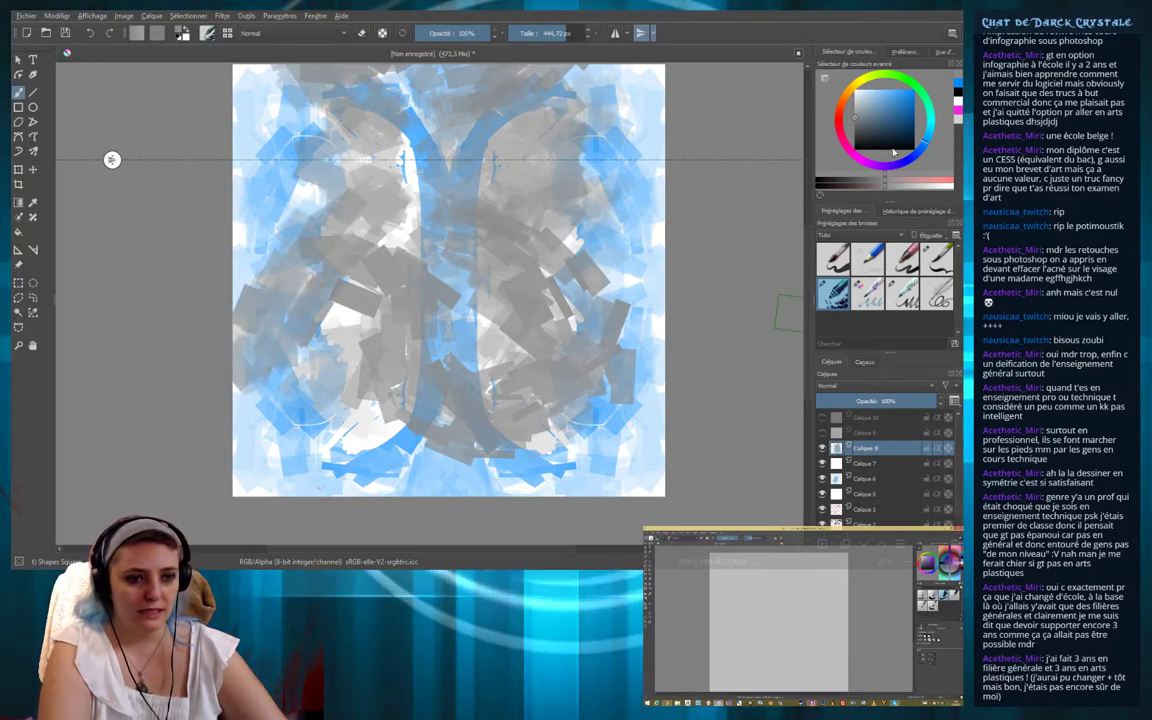
Cover the grey with light-blue mirrored strokes, then paint a long curving purple stroke
{"action": "left_click", "coordinate": [887, 93]}
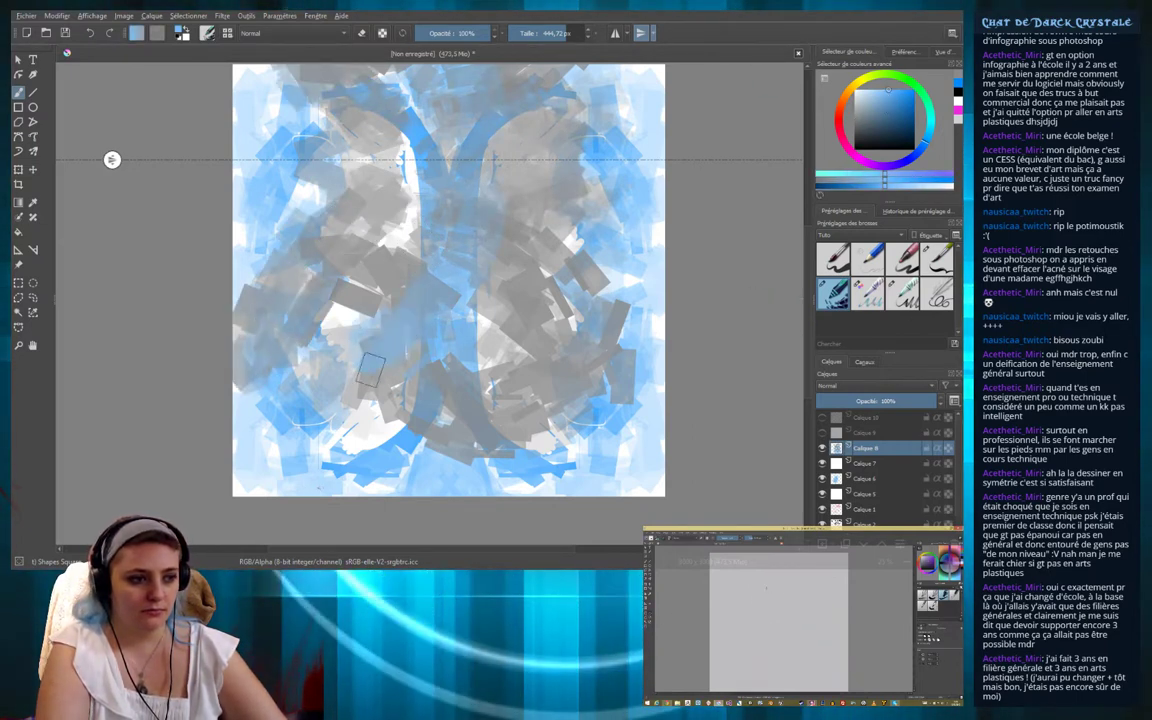
{"action": "mouse_move", "coordinate": [370, 370]}
{"action": "left_mouse_down"}
{"action": "mouse_move", "coordinate": [325, 230]}
{"action": "mouse_move", "coordinate": [360, 100]}
{"action": "mouse_move", "coordinate": [568, 340]}
{"action": "left_mouse_up"}
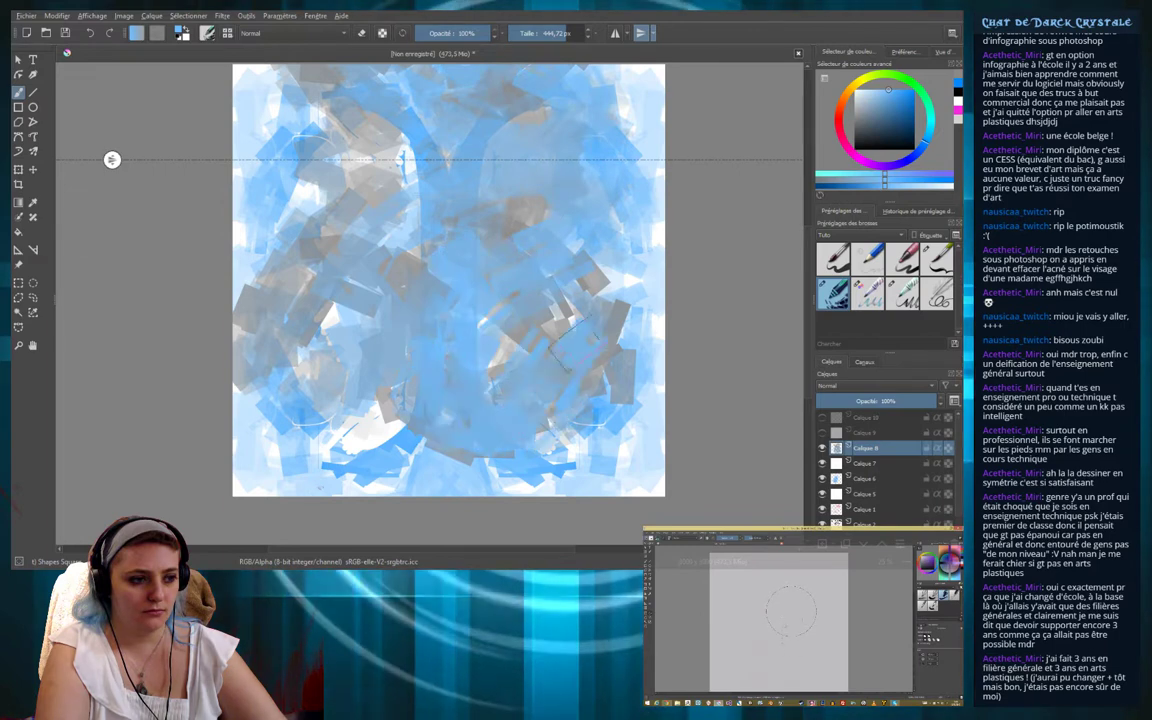
{"action": "left_click", "coordinate": [894, 148]}
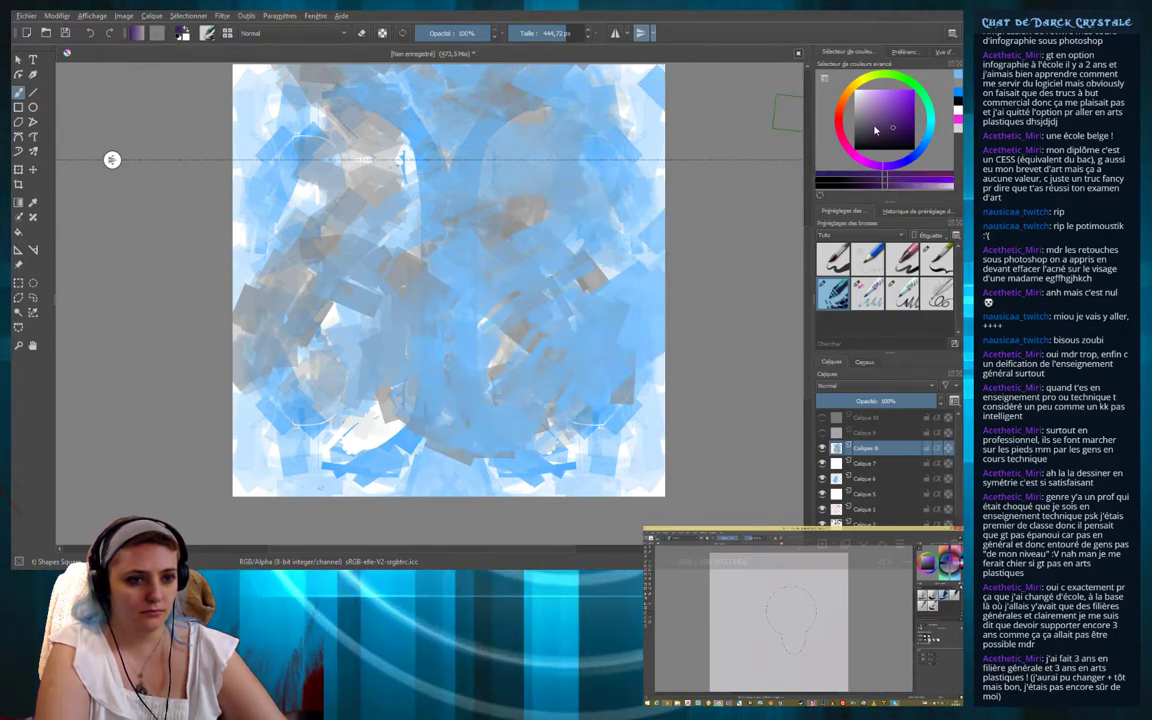
{"action": "mouse_move", "coordinate": [400, 245]}
{"action": "left_mouse_down"}
{"action": "mouse_move", "coordinate": [260, 430]}
{"action": "mouse_move", "coordinate": [240, 250]}
{"action": "mouse_move", "coordinate": [330, 90]}
{"action": "mouse_move", "coordinate": [560, 85]}
{"action": "mouse_move", "coordinate": [592, 70]}
{"action": "left_mouse_up"}
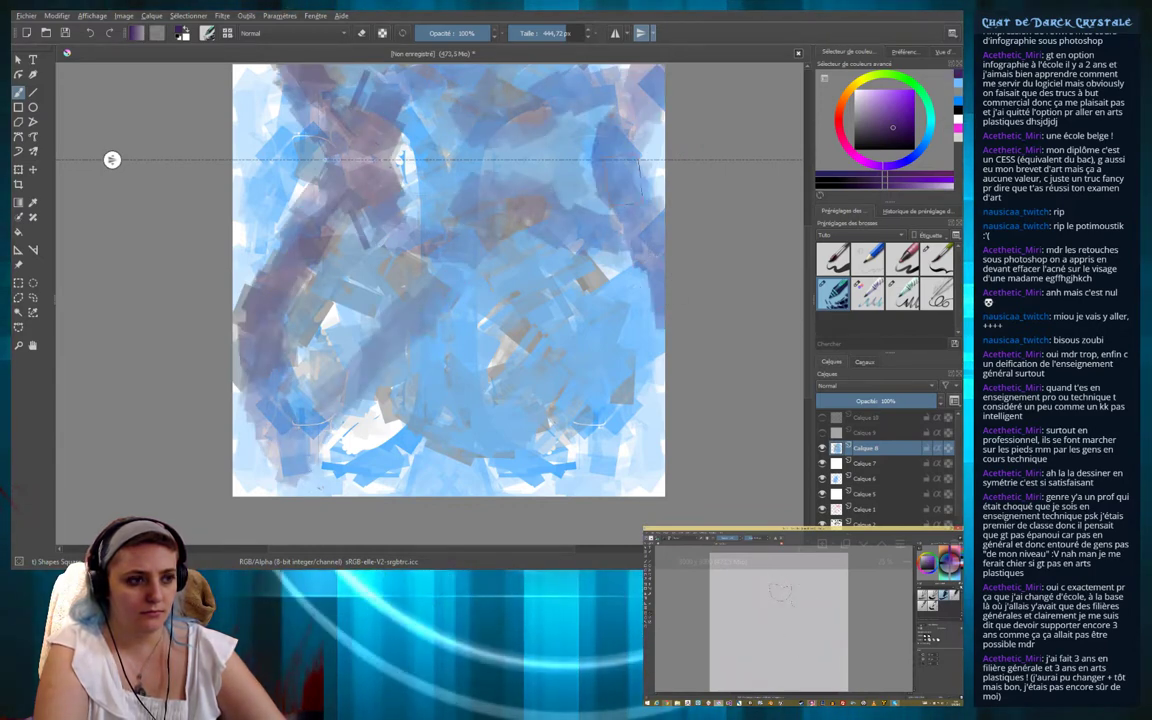
With mirroring off, paint dark purple diagonal bands across the canvas
{"action": "left_click", "coordinate": [645, 38]}
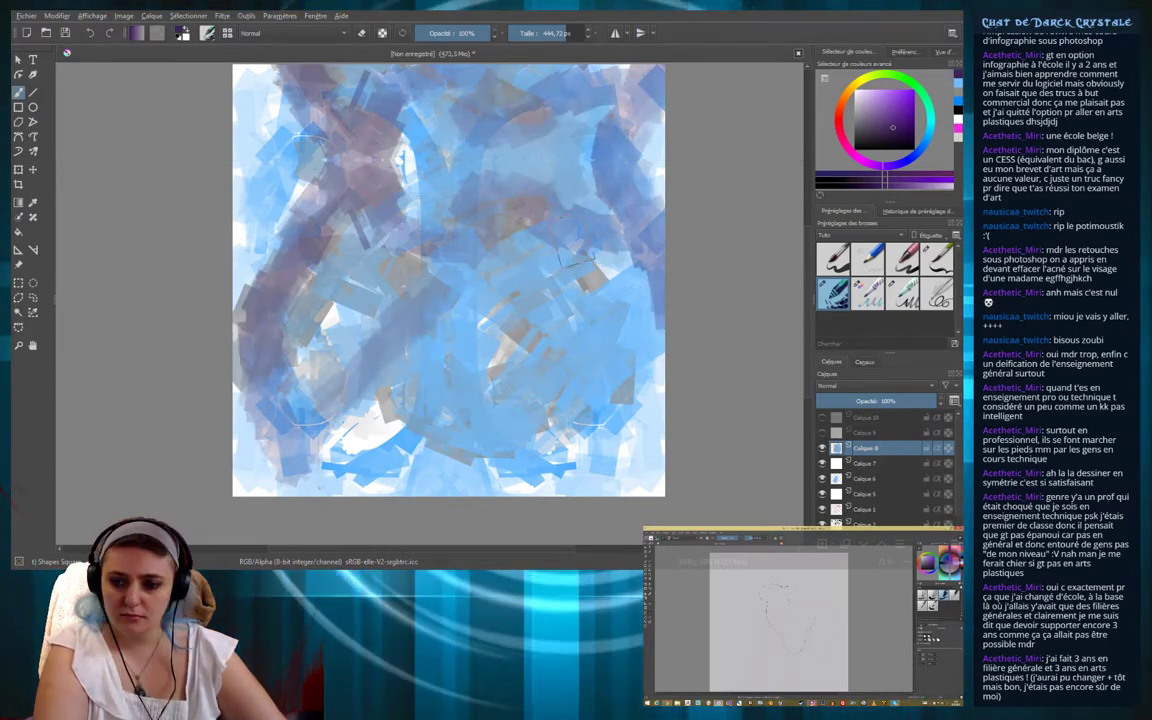
{"action": "mouse_move", "coordinate": [430, 400]}
{"action": "left_mouse_down"}
{"action": "mouse_move", "coordinate": [530, 355]}
{"action": "mouse_move", "coordinate": [570, 410]}
{"action": "mouse_move", "coordinate": [502, 485]}
{"action": "mouse_move", "coordinate": [290, 430]}
{"action": "mouse_move", "coordinate": [244, 480]}
{"action": "left_mouse_up"}
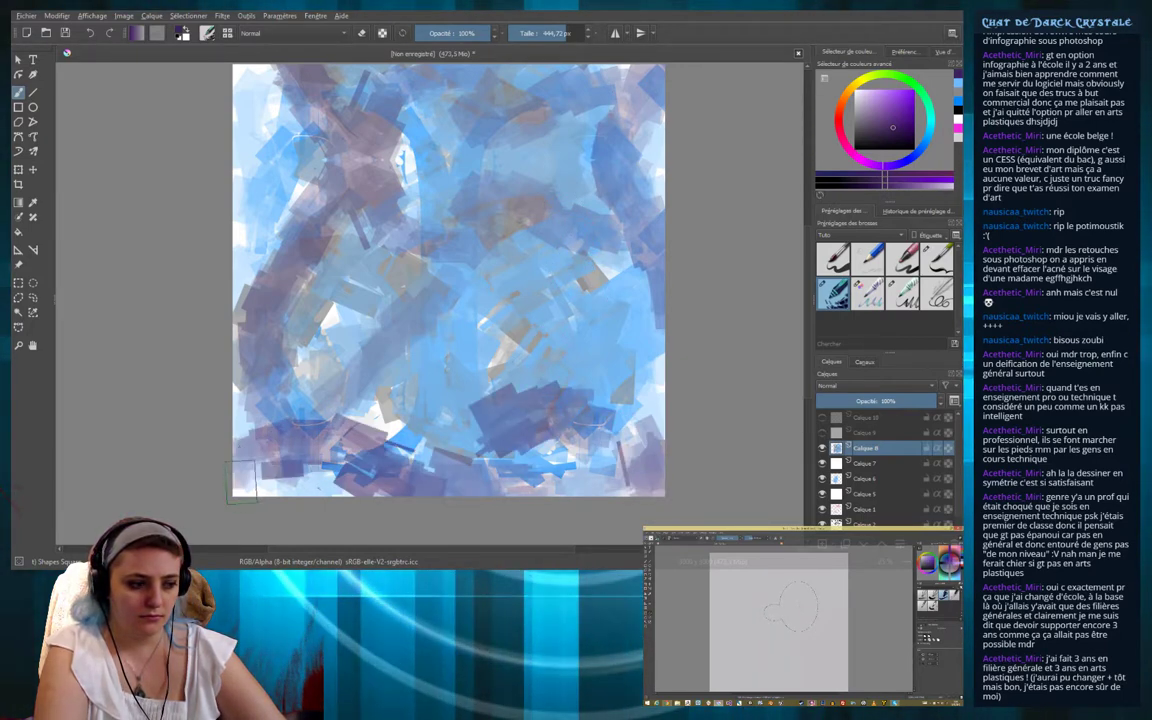
{"action": "mouse_move", "coordinate": [300, 360]}
{"action": "left_mouse_down"}
{"action": "mouse_move", "coordinate": [330, 340]}
{"action": "mouse_move", "coordinate": [360, 370]}
{"action": "mouse_move", "coordinate": [460, 305]}
{"action": "mouse_move", "coordinate": [580, 290]}
{"action": "mouse_move", "coordinate": [450, 355]}
{"action": "left_mouse_up"}
{"action": "left_click_drag", "start_coordinate": [480, 310], "coordinate": [395, 380]}
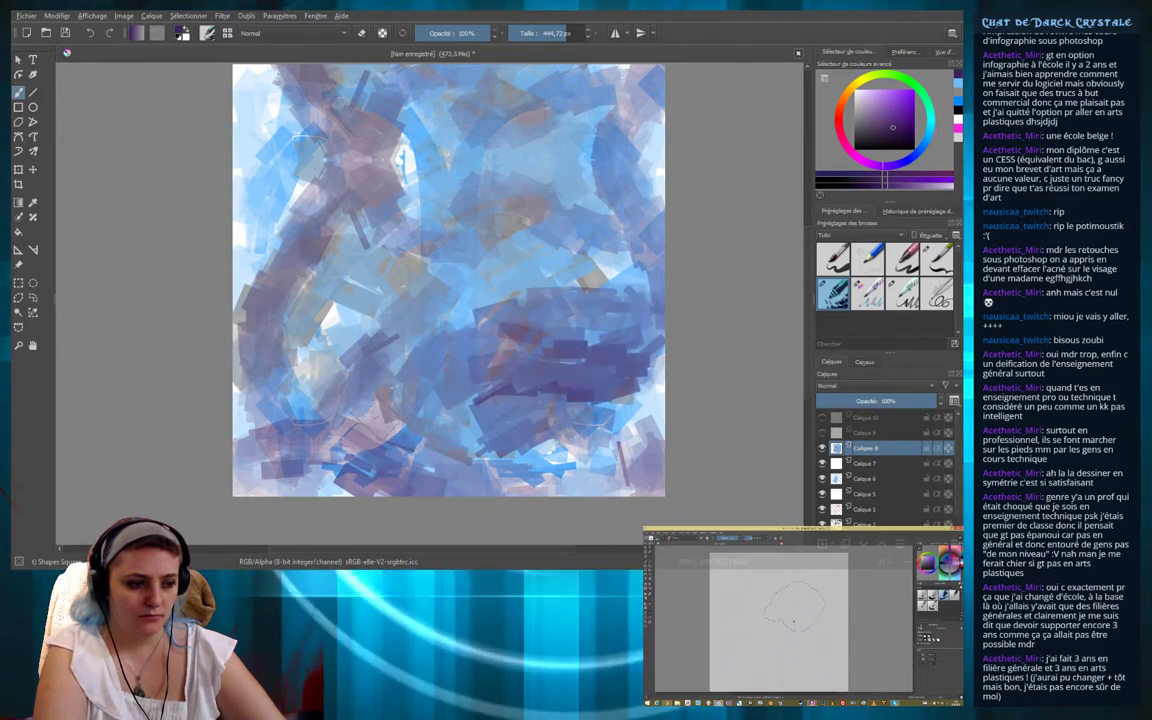
{"action": "mouse_move", "coordinate": [312, 360]}
{"action": "left_mouse_down"}
{"action": "mouse_move", "coordinate": [400, 250]}
{"action": "mouse_move", "coordinate": [500, 225]}
{"action": "mouse_move", "coordinate": [345, 320]}
{"action": "mouse_move", "coordinate": [300, 265]}
{"action": "mouse_move", "coordinate": [410, 180]}
{"action": "mouse_move", "coordinate": [510, 145]}
{"action": "mouse_move", "coordinate": [595, 140]}
{"action": "left_mouse_up"}
{"action": "mouse_move", "coordinate": [285, 425]}
{"action": "left_mouse_down"}
{"action": "mouse_move", "coordinate": [330, 345]}
{"action": "mouse_move", "coordinate": [575, 150]}
{"action": "mouse_move", "coordinate": [520, 250]}
{"action": "mouse_move", "coordinate": [400, 380]}
{"action": "mouse_move", "coordinate": [290, 440]}
{"action": "left_mouse_up"}
Add one more diagonal purple band, show white layer Calque 9, and select Calque 10
{"action": "mouse_move", "coordinate": [220, 492]}
{"action": "left_mouse_down"}
{"action": "mouse_move", "coordinate": [280, 300]}
{"action": "mouse_move", "coordinate": [400, 150]}
{"action": "mouse_move", "coordinate": [560, 80]}
{"action": "mouse_move", "coordinate": [520, 170]}
{"action": "mouse_move", "coordinate": [370, 300]}
{"action": "mouse_move", "coordinate": [245, 445]}
{"action": "left_mouse_up"}
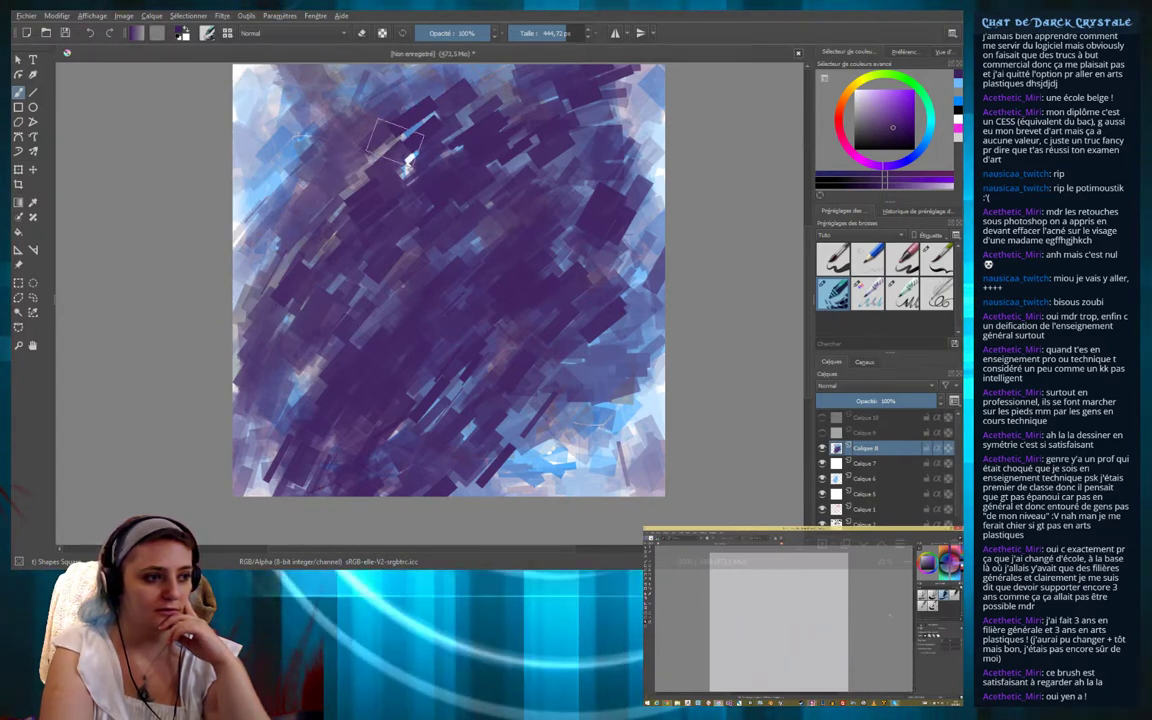
{"action": "left_click", "coordinate": [822, 432]}
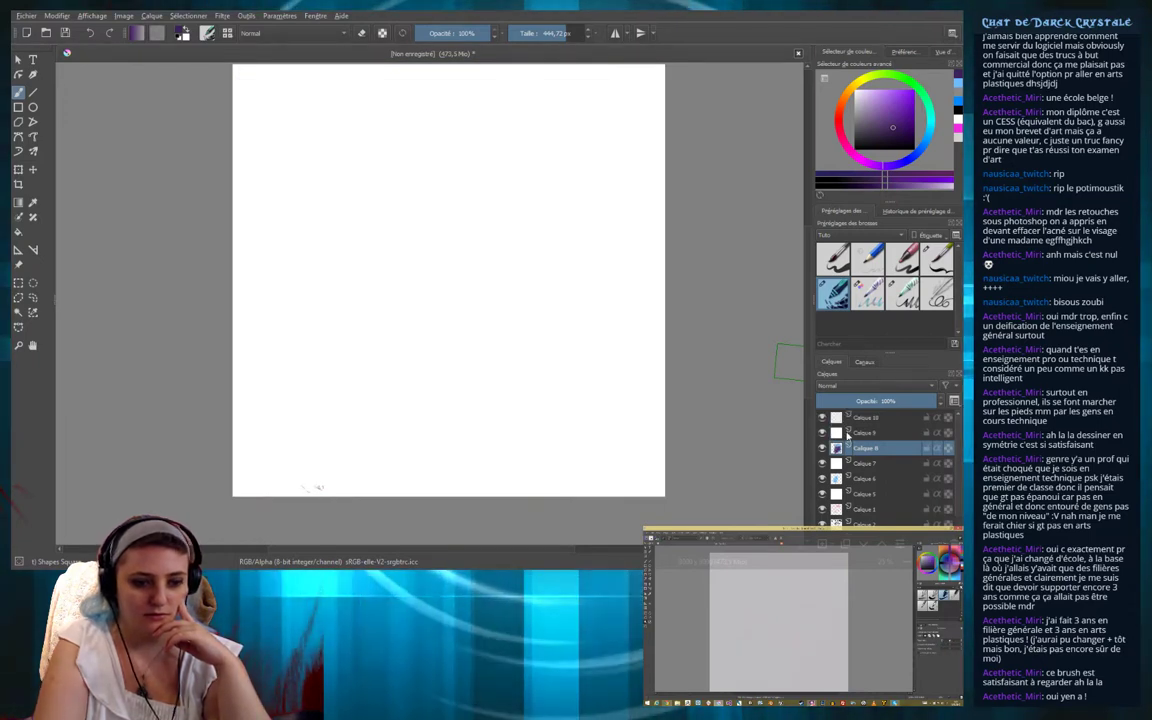
{"action": "left_click", "coordinate": [862, 417]}
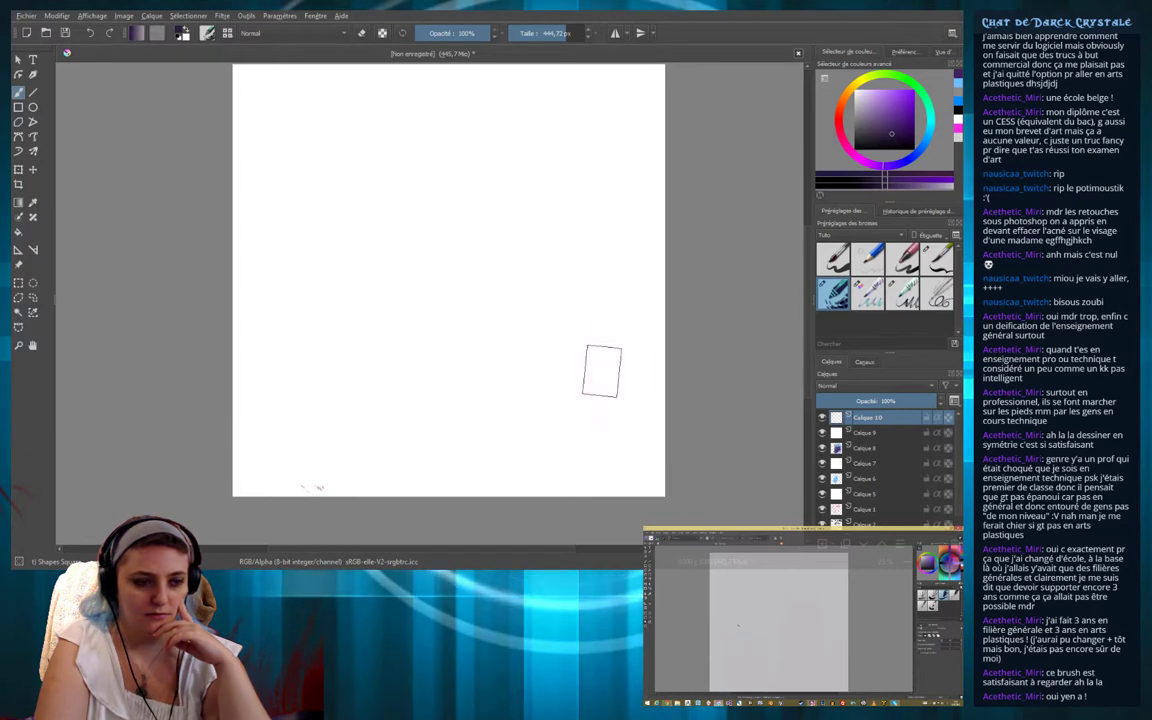
Paint grey and purple-grey diagonal rectangle strokes over the lower right and upper areas
{"action": "left_click_drag", "start_coordinate": [609, 468], "coordinate": [497, 515]}
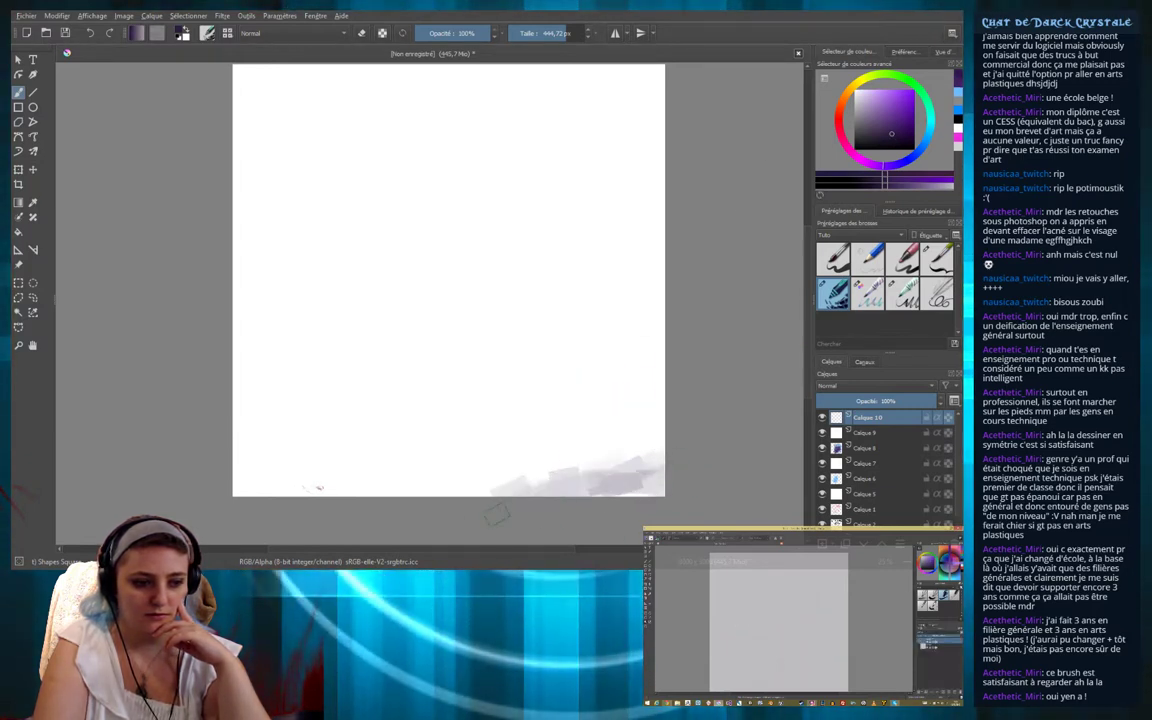
{"action": "mouse_move", "coordinate": [418, 475]}
{"action": "left_mouse_down"}
{"action": "mouse_move", "coordinate": [630, 360]}
{"action": "mouse_move", "coordinate": [530, 463]}
{"action": "mouse_move", "coordinate": [417, 445]}
{"action": "mouse_move", "coordinate": [586, 304]}
{"action": "mouse_move", "coordinate": [488, 309]}
{"action": "mouse_move", "coordinate": [411, 290]}
{"action": "mouse_move", "coordinate": [463, 314]}
{"action": "mouse_move", "coordinate": [466, 330]}
{"action": "left_mouse_up"}
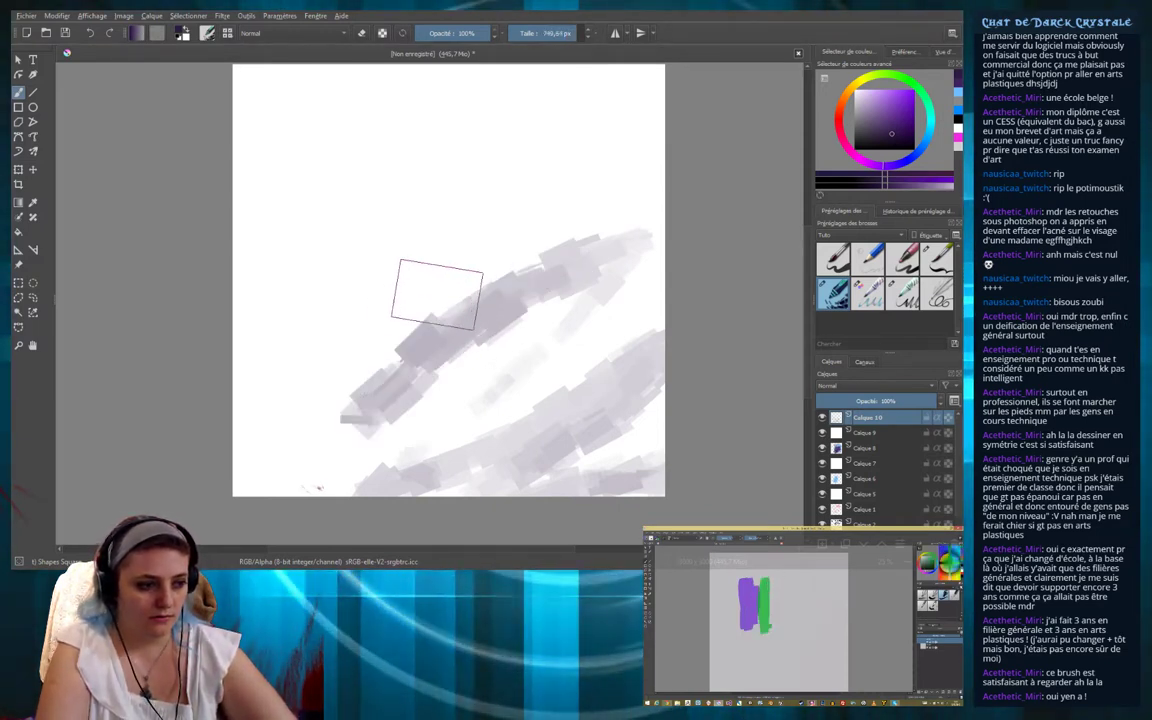
{"action": "mouse_move", "coordinate": [617, 167]}
{"action": "left_mouse_down"}
{"action": "mouse_move", "coordinate": [309, 339]}
{"action": "mouse_move", "coordinate": [296, 309]}
{"action": "mouse_move", "coordinate": [432, 108]}
{"action": "mouse_move", "coordinate": [343, 145]}
{"action": "mouse_move", "coordinate": [250, 150]}
{"action": "mouse_move", "coordinate": [329, 77]}
{"action": "mouse_move", "coordinate": [527, 98]}
{"action": "mouse_move", "coordinate": [275, 330]}
{"action": "mouse_move", "coordinate": [240, 420]}
{"action": "mouse_move", "coordinate": [553, 347]}
{"action": "mouse_move", "coordinate": [655, 275]}
{"action": "mouse_move", "coordinate": [320, 420]}
{"action": "mouse_move", "coordinate": [550, 170]}
{"action": "mouse_move", "coordinate": [590, 70]}
{"action": "mouse_move", "coordinate": [565, 160]}
{"action": "mouse_move", "coordinate": [300, 290]}
{"action": "mouse_move", "coordinate": [240, 430]}
{"action": "mouse_move", "coordinate": [260, 350]}
{"action": "left_mouse_up"}
{"action": "mouse_move", "coordinate": [432, 112]}
{"action": "left_mouse_down"}
{"action": "mouse_move", "coordinate": [300, 210]}
{"action": "mouse_move", "coordinate": [235, 320]}
{"action": "left_mouse_up"}
{"action": "mouse_move", "coordinate": [630, 255]}
{"action": "left_mouse_down"}
{"action": "mouse_move", "coordinate": [420, 430]}
{"action": "mouse_move", "coordinate": [360, 440]}
{"action": "left_mouse_up"}
{"action": "mouse_move", "coordinate": [485, 105]}
{"action": "left_mouse_down"}
{"action": "mouse_move", "coordinate": [340, 170]}
{"action": "mouse_move", "coordinate": [480, 85]}
{"action": "mouse_move", "coordinate": [270, 230]}
{"action": "left_mouse_up"}
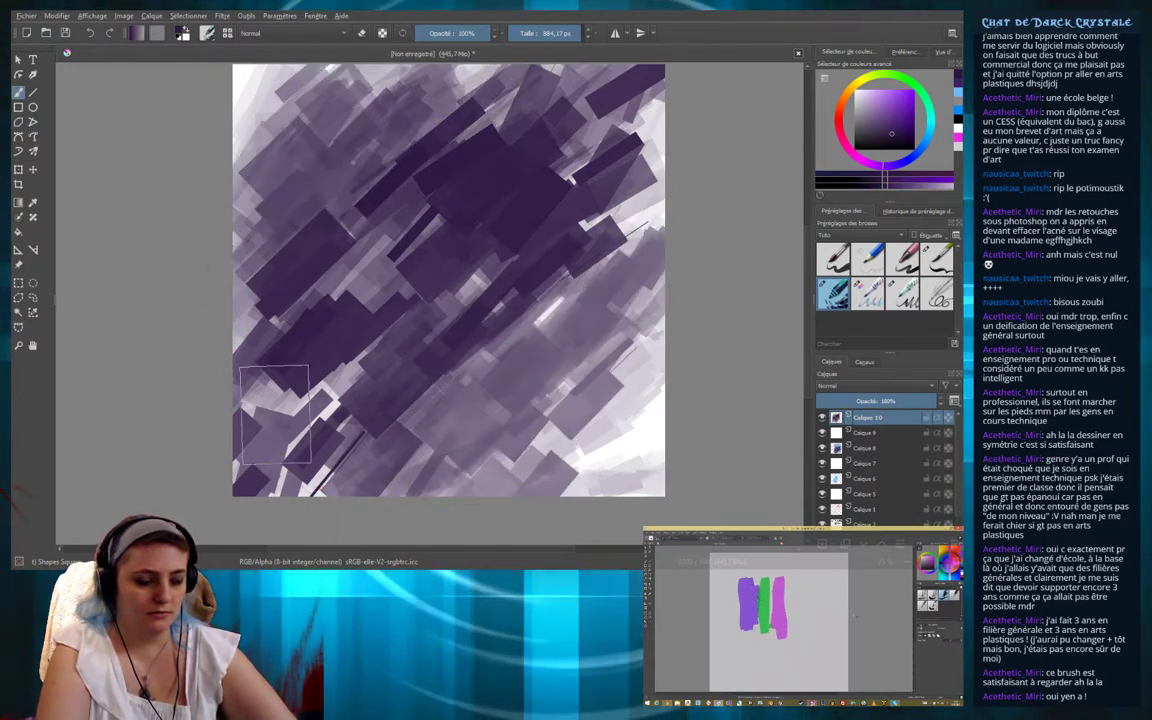
Darken the left, centre, right and remaining light areas with dark purple strokes
{"action": "mouse_move", "coordinate": [240, 340]}
{"action": "left_mouse_down"}
{"action": "mouse_move", "coordinate": [340, 430]}
{"action": "mouse_move", "coordinate": [568, 270]}
{"action": "mouse_move", "coordinate": [585, 140]}
{"action": "left_mouse_up"}
{"action": "left_click_drag", "start_coordinate": [600, 190], "coordinate": [420, 400]}
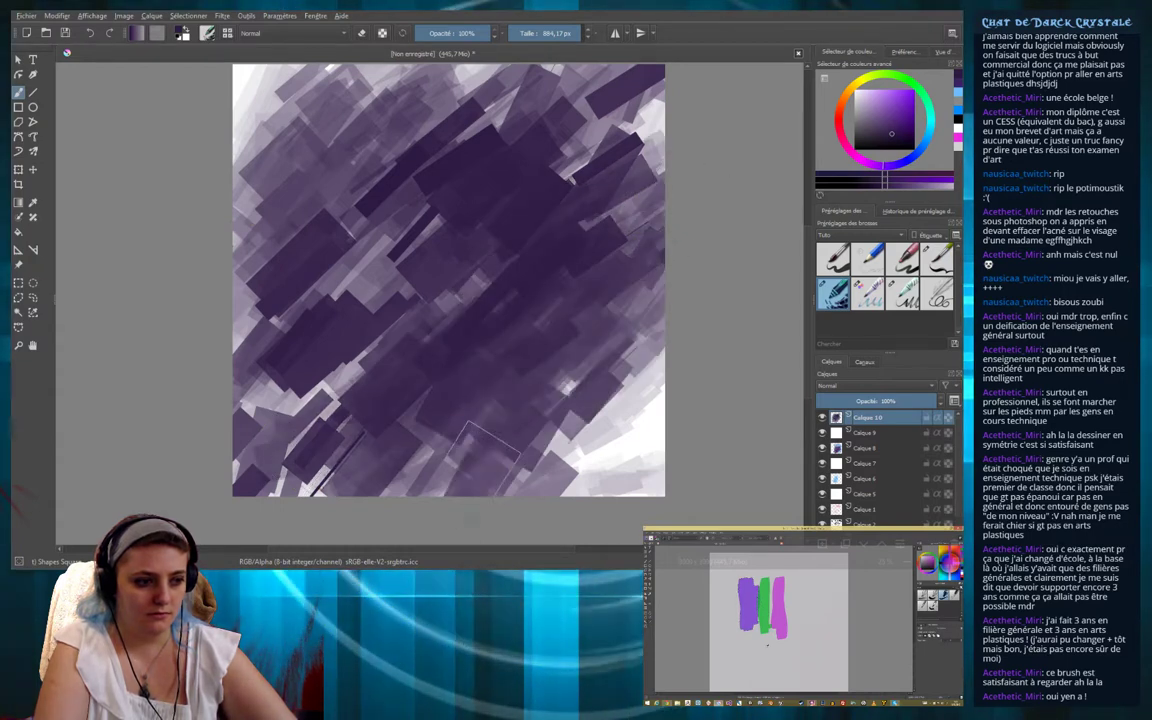
{"action": "left_click_drag", "start_coordinate": [350, 440], "coordinate": [580, 390]}
{"action": "mouse_move", "coordinate": [600, 340]}
{"action": "left_mouse_down"}
{"action": "mouse_move", "coordinate": [570, 450]}
{"action": "mouse_move", "coordinate": [500, 360]}
{"action": "left_mouse_up"}
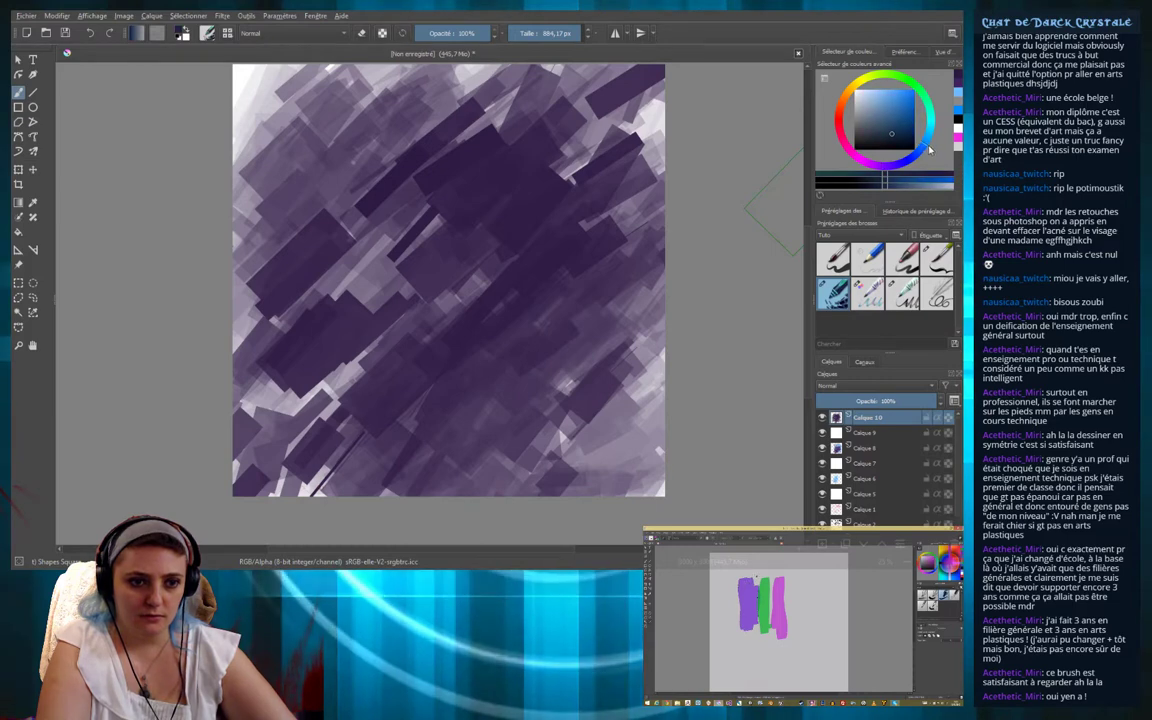
Shift the hue to blue and paint diagonal blue bands from the upper middle toward the lower left
{"action": "left_click_drag", "start_coordinate": [889, 95], "coordinate": [900, 97]}
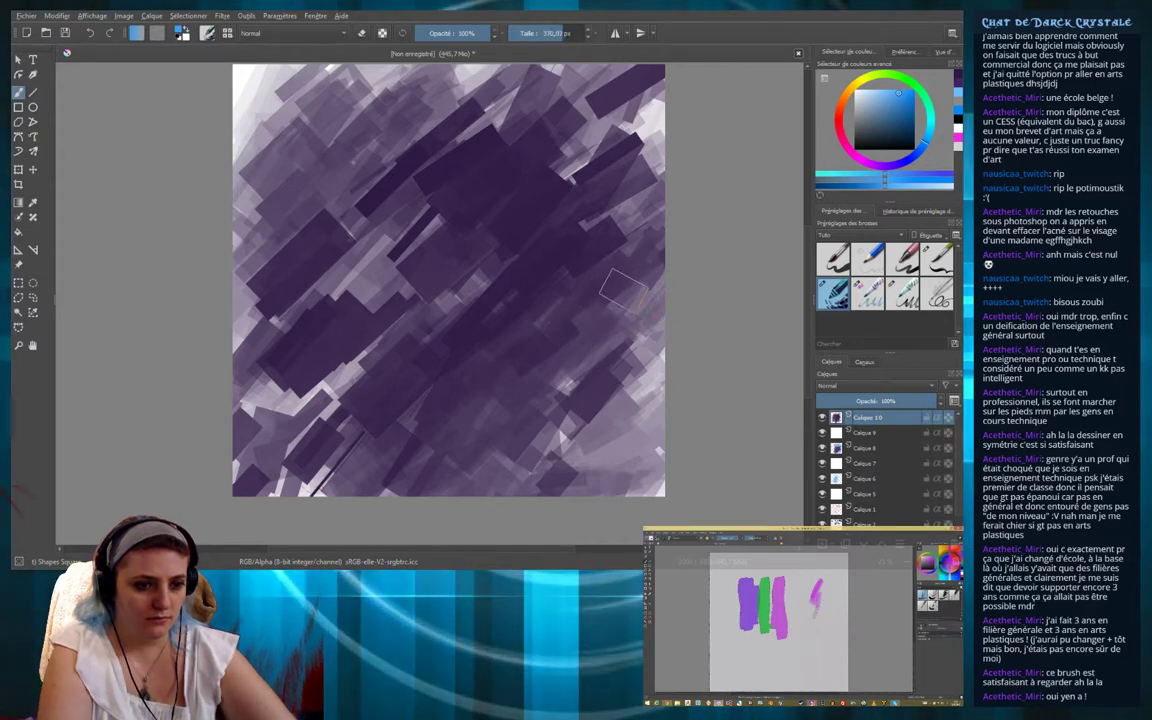
{"action": "left_click_drag", "start_coordinate": [460, 90], "coordinate": [245, 300]}
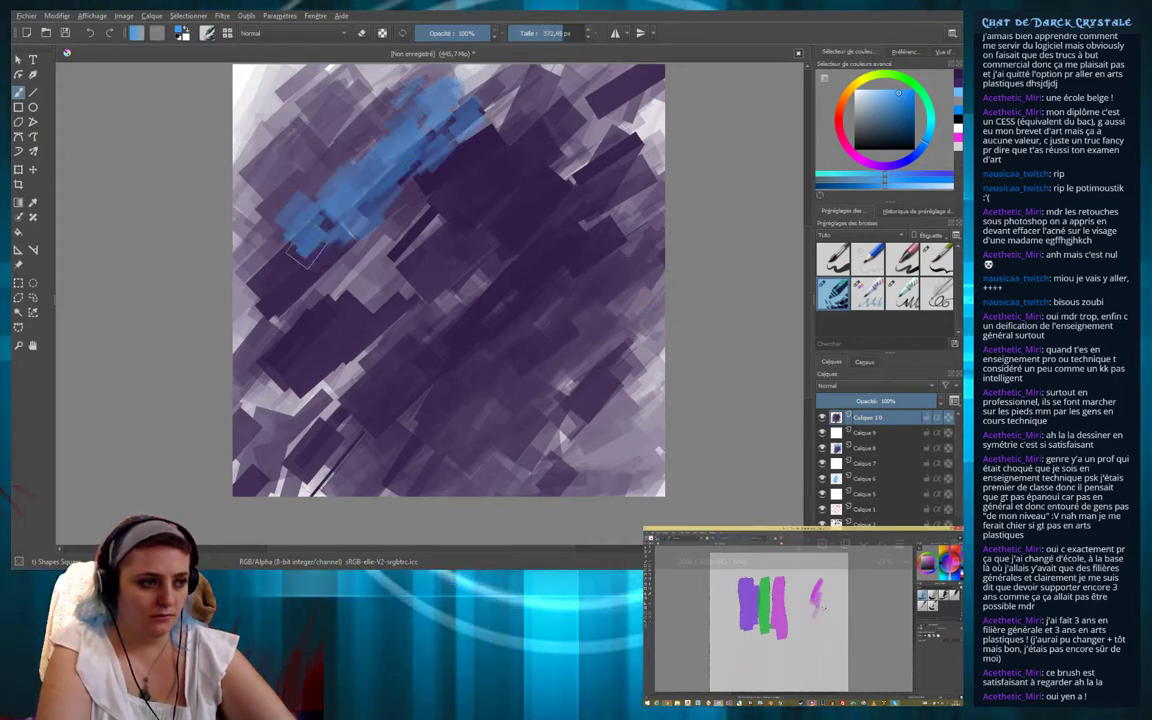
{"action": "left_click_drag", "start_coordinate": [513, 165], "coordinate": [605, 85]}
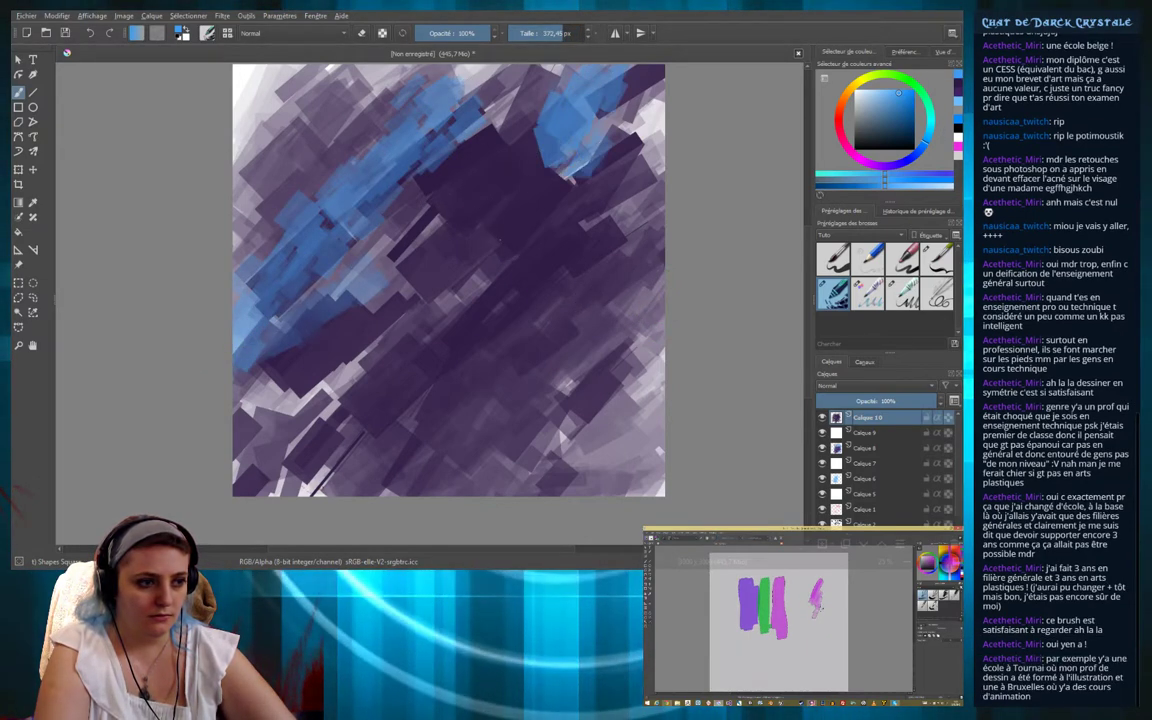
{"action": "left_click_drag", "start_coordinate": [480, 235], "coordinate": [285, 435]}
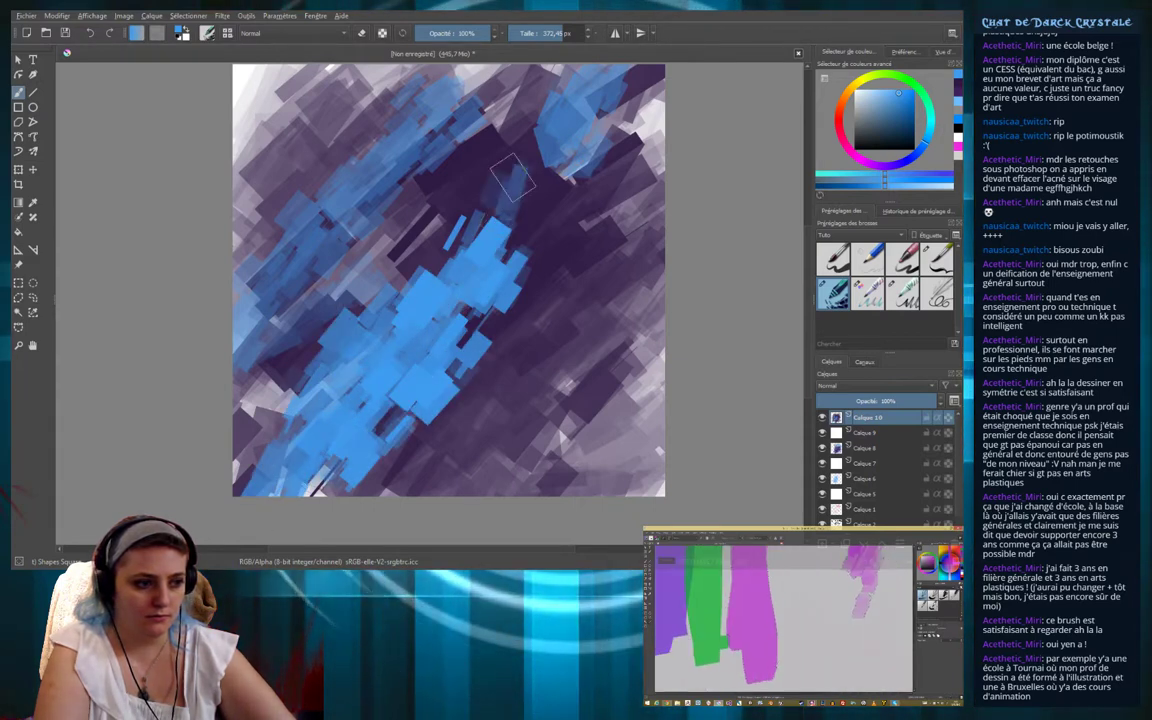
{"action": "mouse_move", "coordinate": [512, 178]}
{"action": "left_mouse_down"}
{"action": "mouse_move", "coordinate": [628, 278]}
{"action": "mouse_move", "coordinate": [492, 318]}
{"action": "mouse_move", "coordinate": [605, 185]}
{"action": "left_mouse_up"}
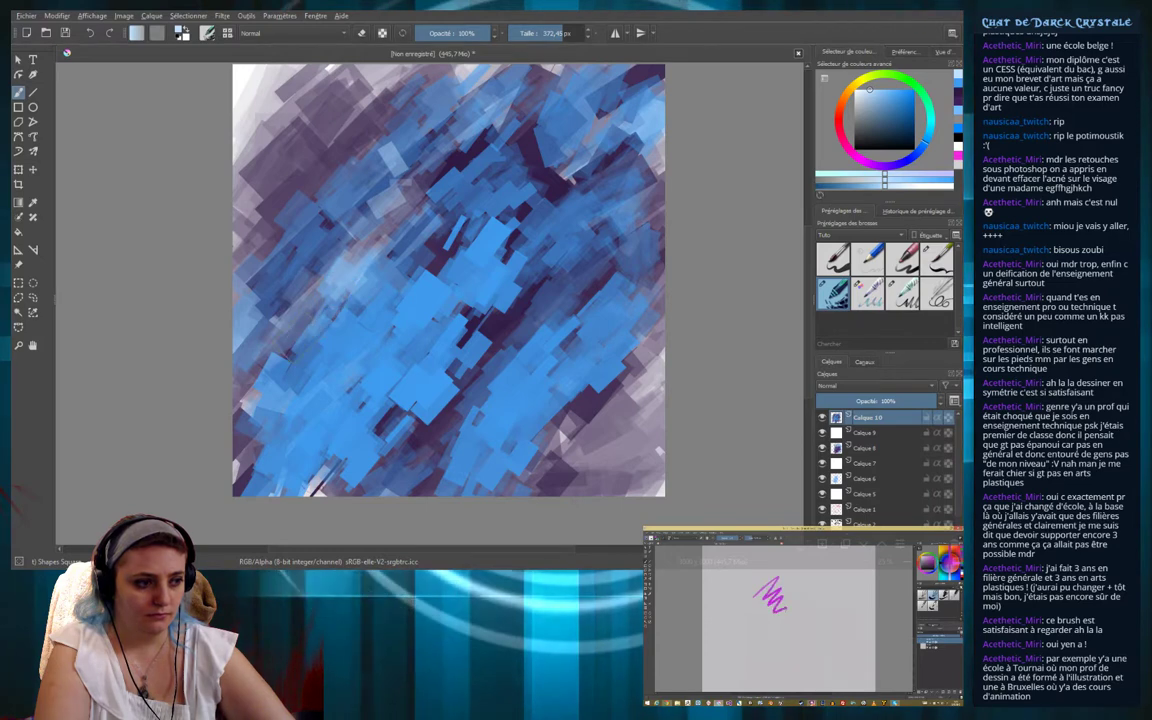
Build up light-blue diagonal strokes from the top right through the centre to the lower left
{"action": "mouse_move", "coordinate": [300, 290]}
{"action": "left_mouse_down"}
{"action": "mouse_move", "coordinate": [250, 405]}
{"action": "mouse_move", "coordinate": [230, 370]}
{"action": "left_mouse_up"}
{"action": "left_click_drag", "start_coordinate": [435, 175], "coordinate": [500, 115]}
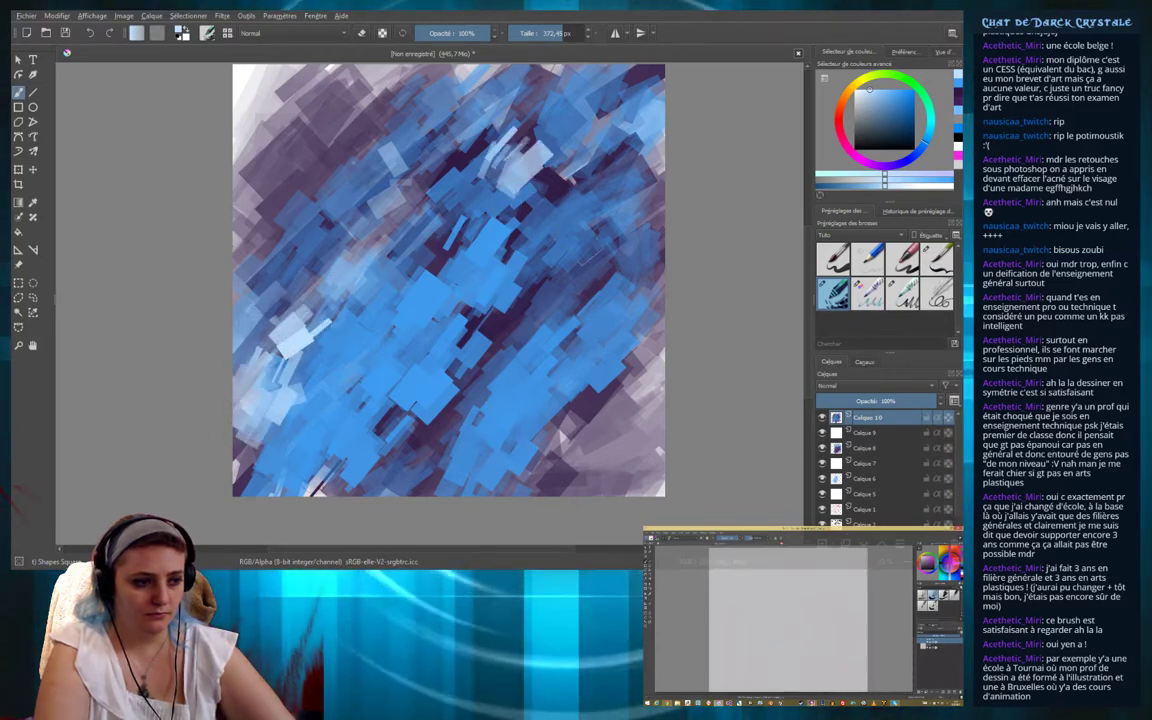
{"action": "left_click_drag", "start_coordinate": [460, 290], "coordinate": [540, 200]}
{"action": "left_click_drag", "start_coordinate": [440, 340], "coordinate": [405, 435]}
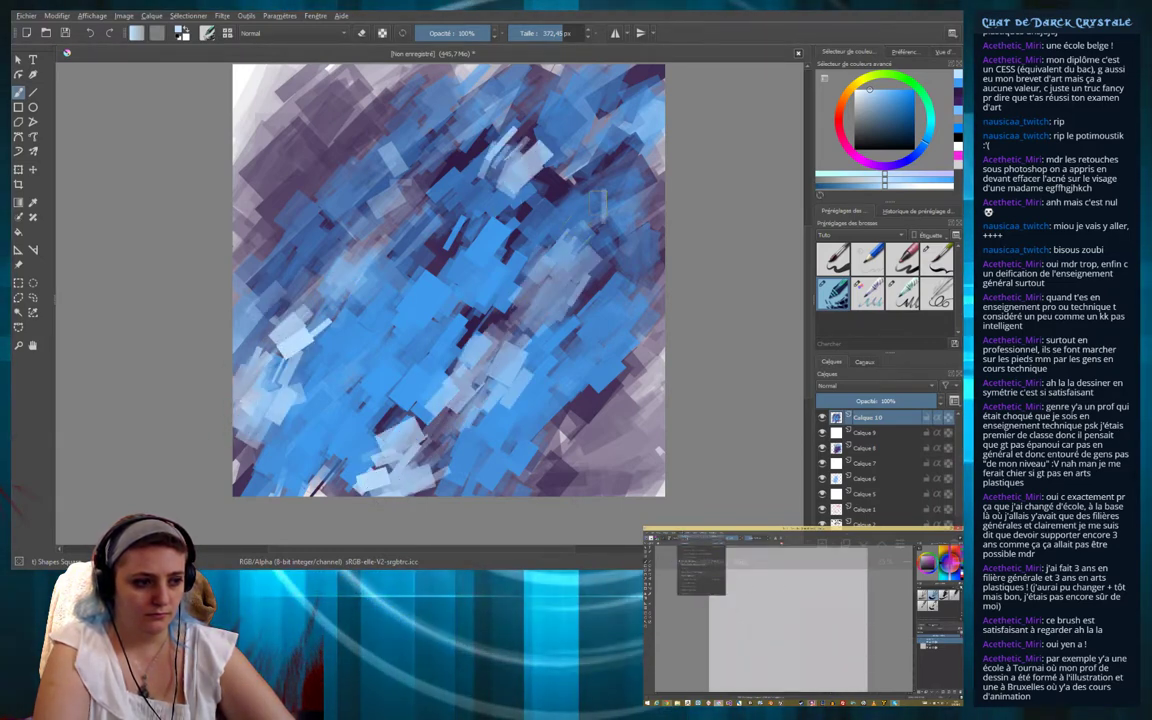
{"action": "mouse_move", "coordinate": [598, 205]}
{"action": "left_mouse_down"}
{"action": "mouse_move", "coordinate": [350, 335]}
{"action": "mouse_move", "coordinate": [280, 400]}
{"action": "left_mouse_up"}
{"action": "left_click_drag", "start_coordinate": [470, 195], "coordinate": [520, 215]}
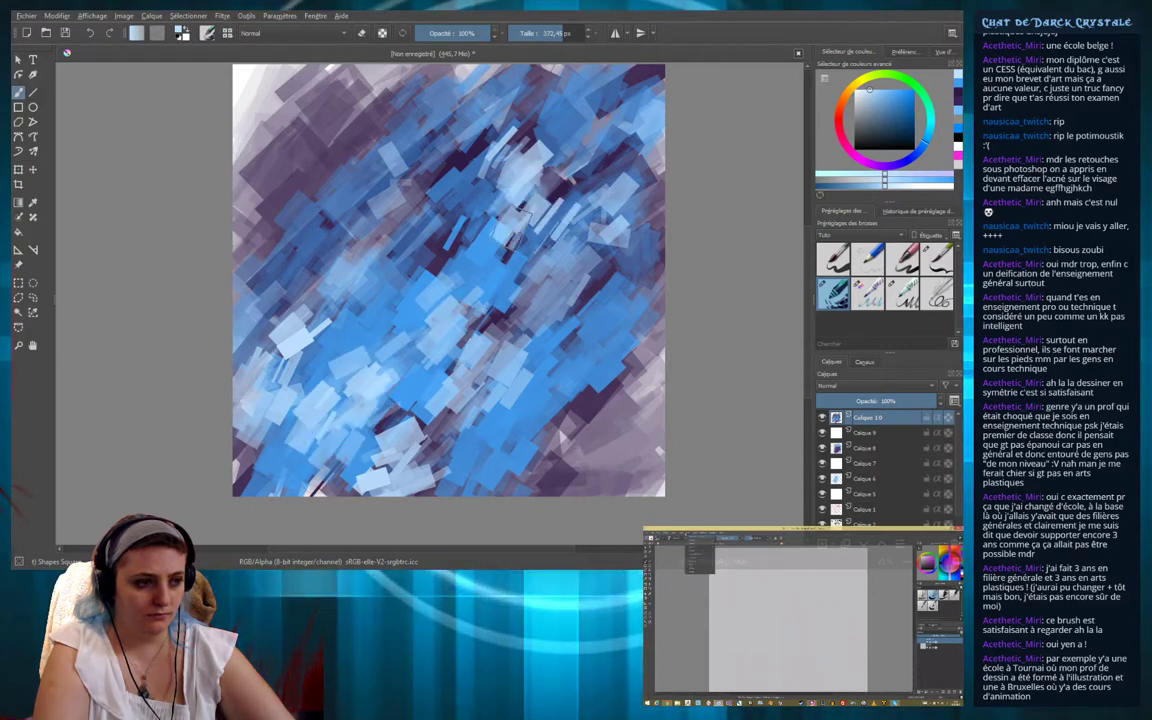
{"action": "left_click_drag", "start_coordinate": [460, 172], "coordinate": [380, 282]}
{"action": "left_click_drag", "start_coordinate": [595, 65], "coordinate": [530, 142]}
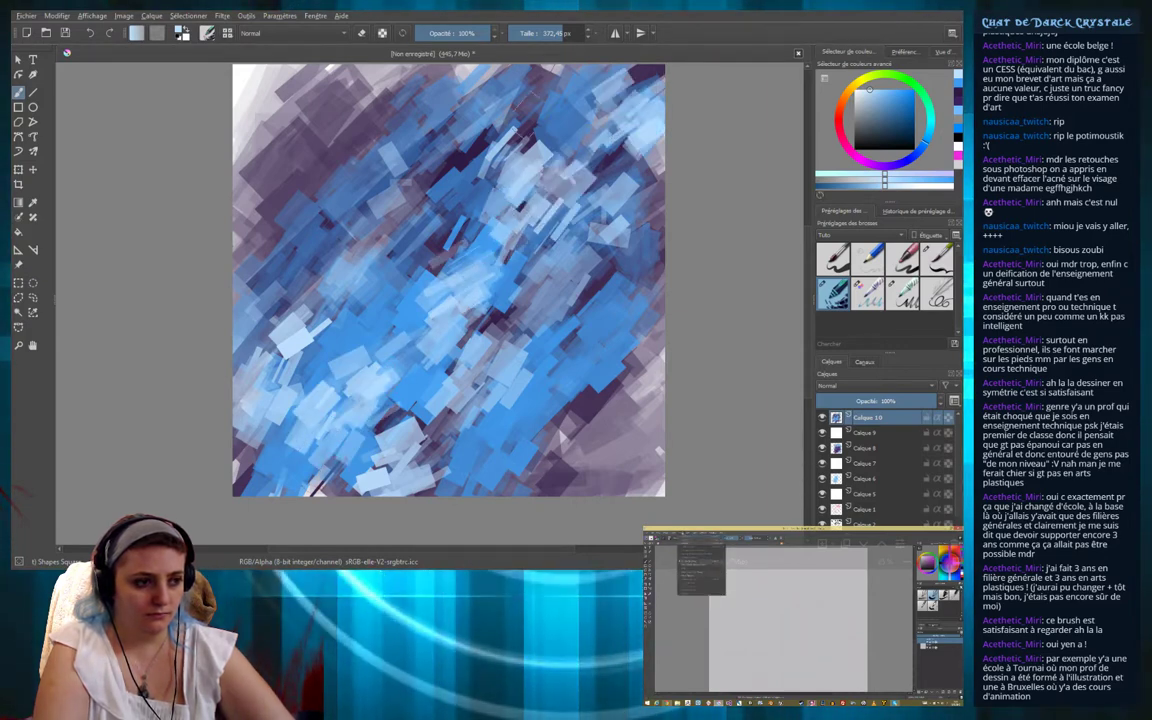
{"action": "left_click_drag", "start_coordinate": [475, 85], "coordinate": [275, 340]}
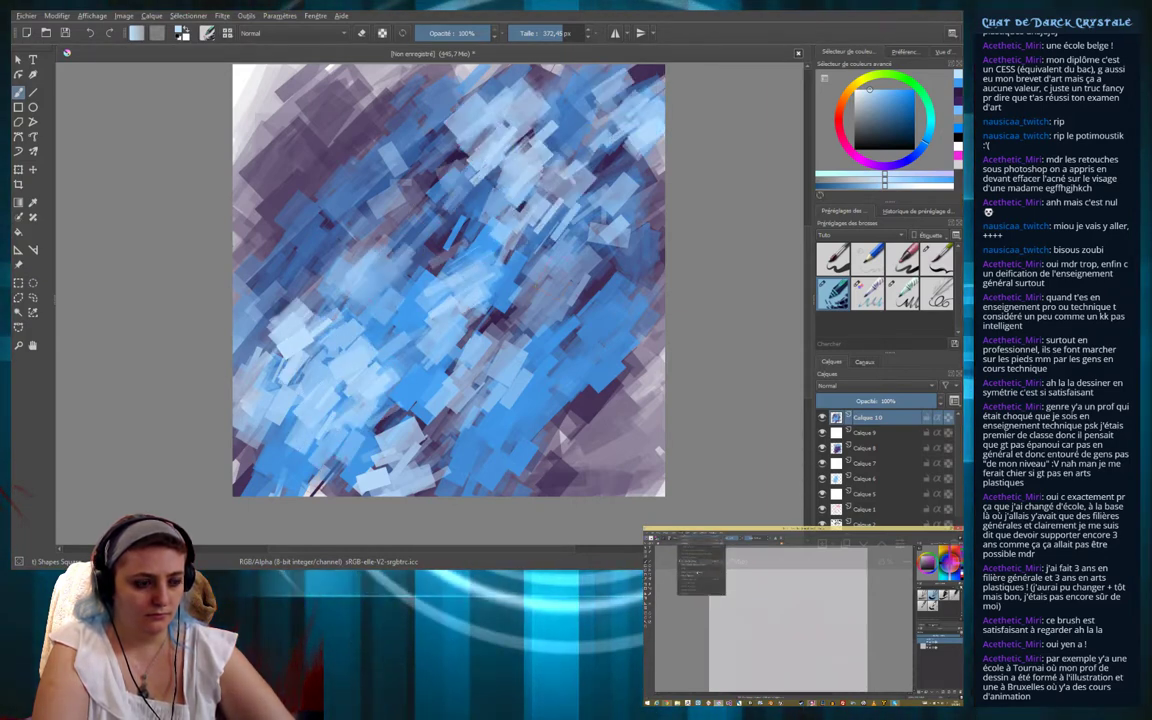
{"action": "mouse_move", "coordinate": [575, 198]}
{"action": "left_mouse_down"}
{"action": "mouse_move", "coordinate": [510, 270]}
{"action": "mouse_move", "coordinate": [410, 340]}
{"action": "mouse_move", "coordinate": [345, 435]}
{"action": "left_mouse_up"}
{"action": "left_click_drag", "start_coordinate": [410, 290], "coordinate": [340, 375]}
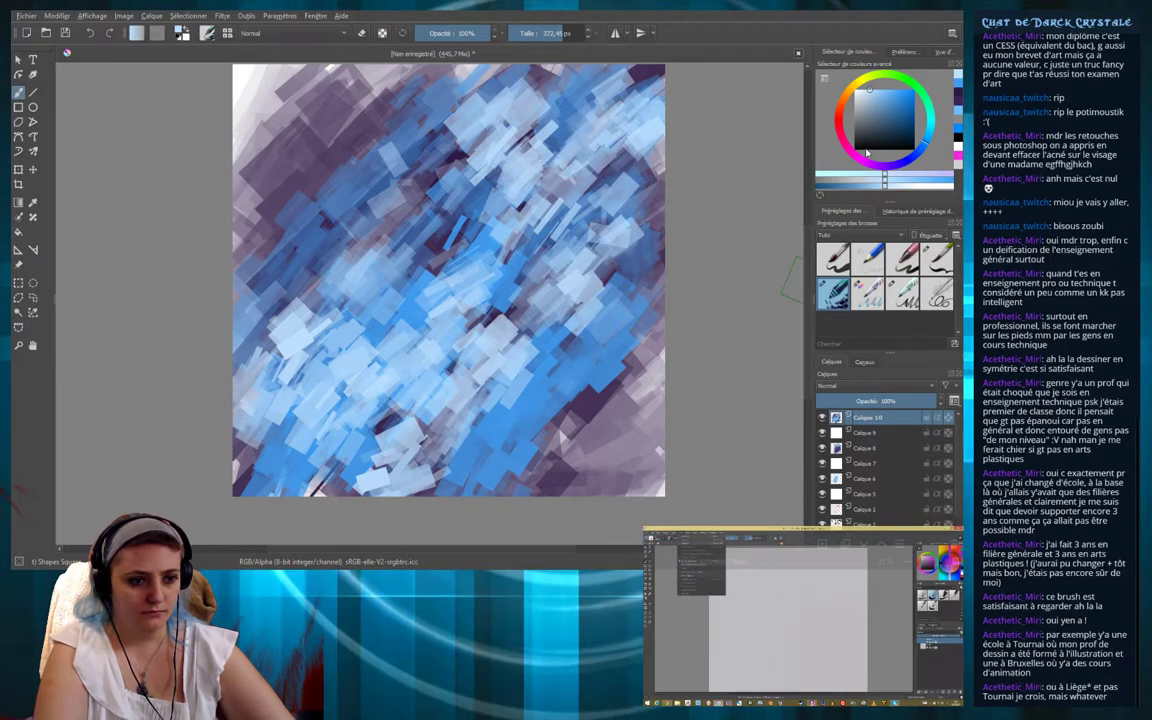
Switch to a saturated blue and paint a broad diagonal stroke across the centre
{"action": "left_click_drag", "start_coordinate": [901, 104], "coordinate": [901, 86]}
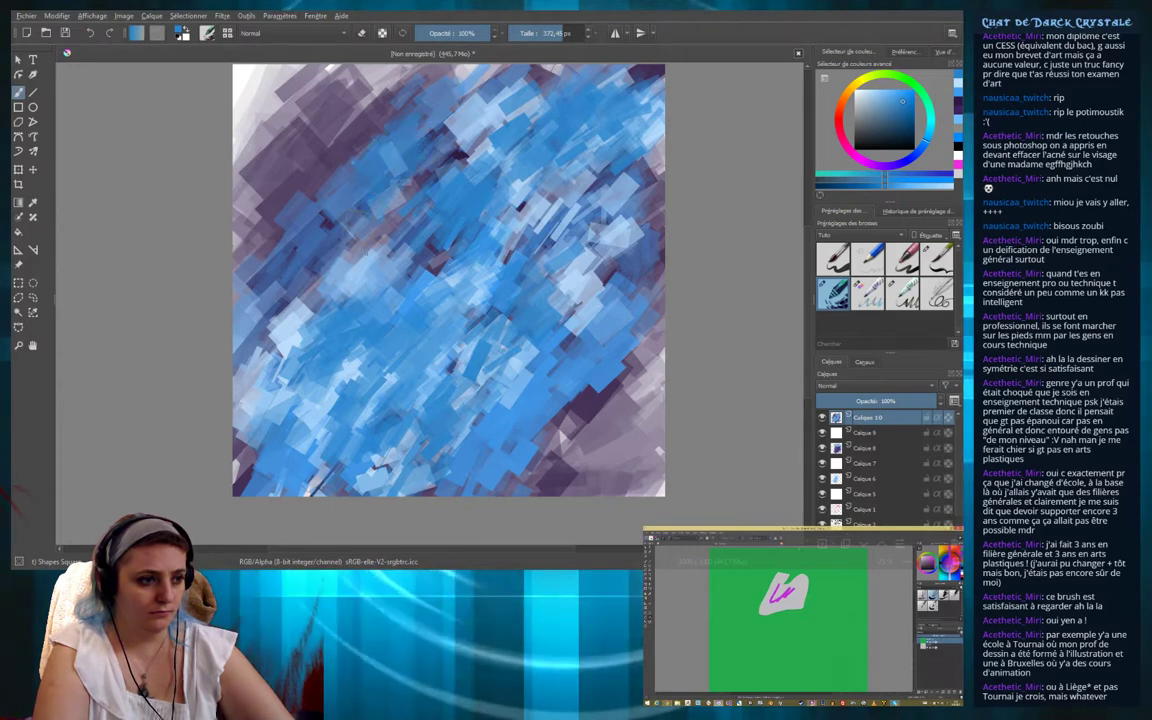
{"action": "left_click_drag", "start_coordinate": [515, 150], "coordinate": [320, 440]}
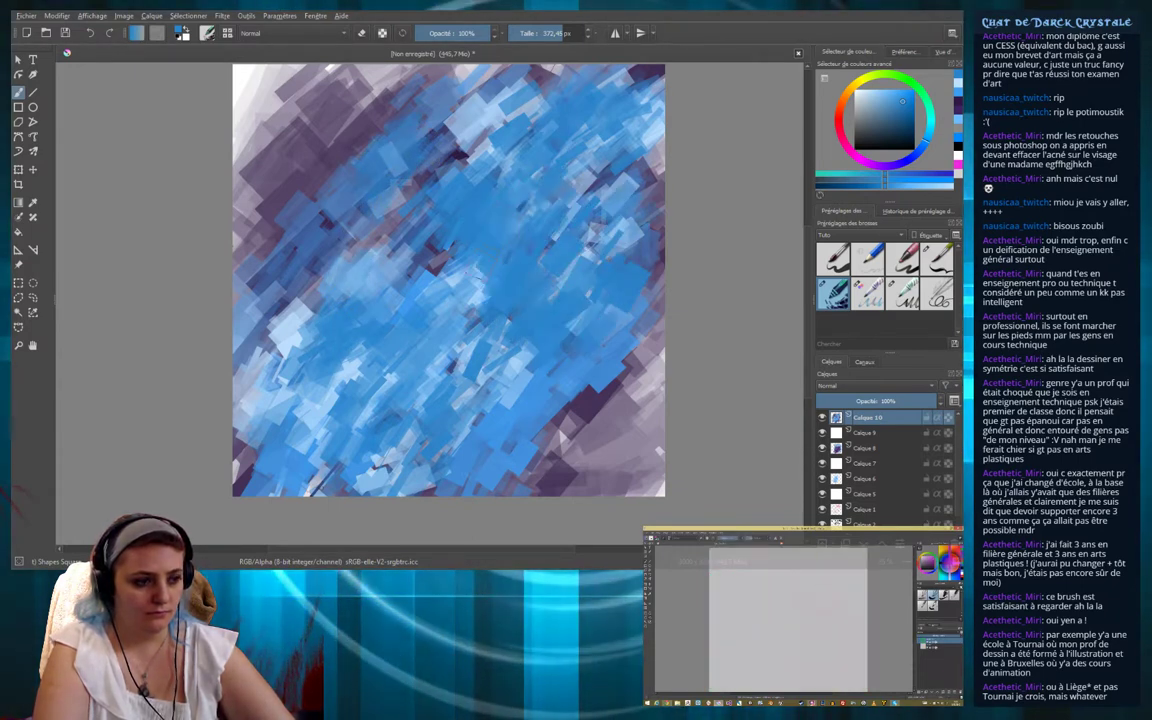
{"action": "left_click_drag", "start_coordinate": [540, 125], "coordinate": [455, 210]}
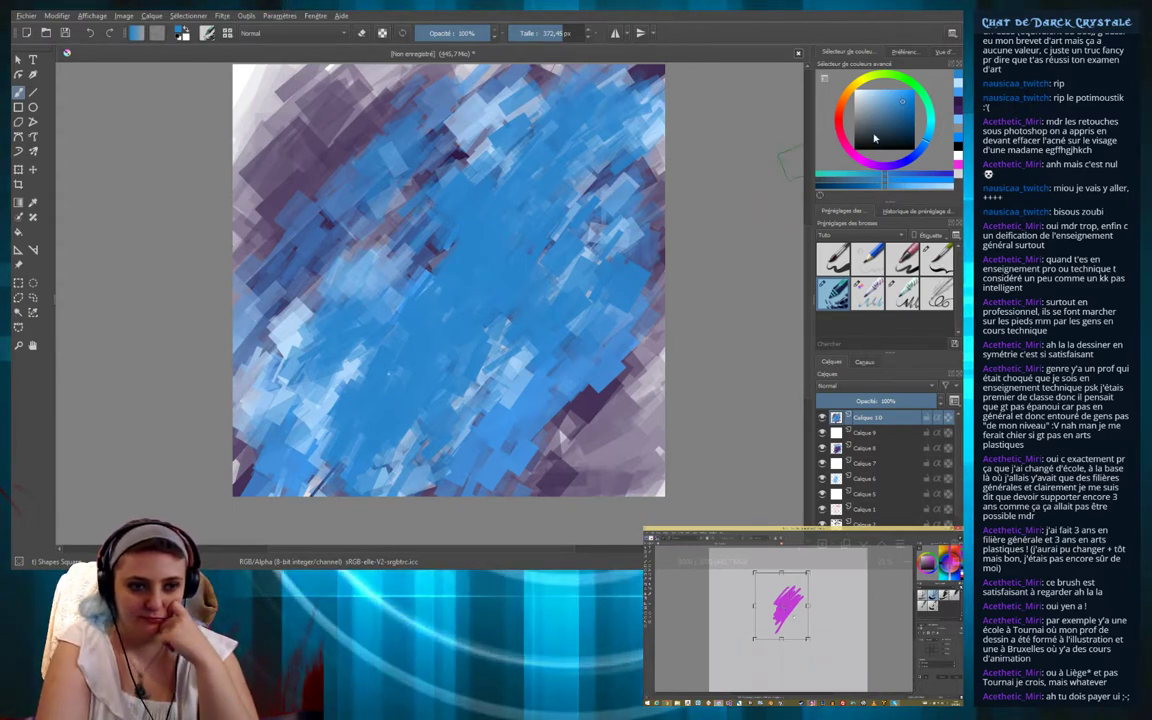
Pick a dark purple and paint strokes at the lower left, top, upper right and centre
{"action": "left_click", "coordinate": [881, 172]}
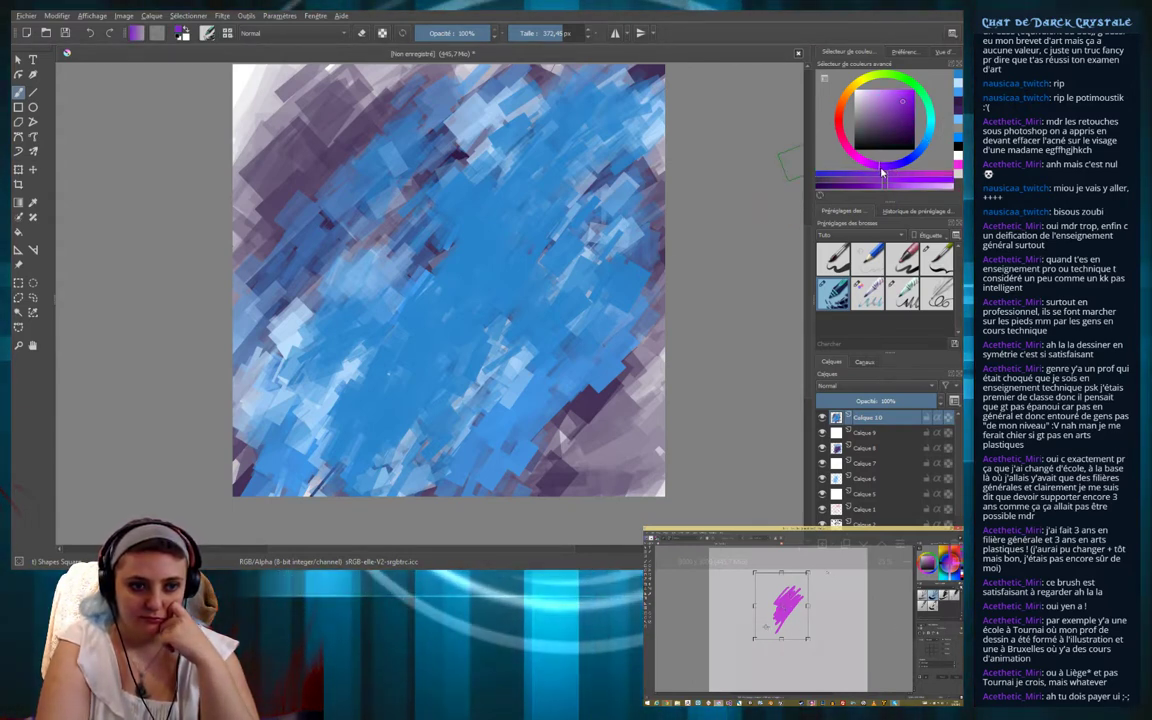
{"action": "left_click", "coordinate": [901, 131]}
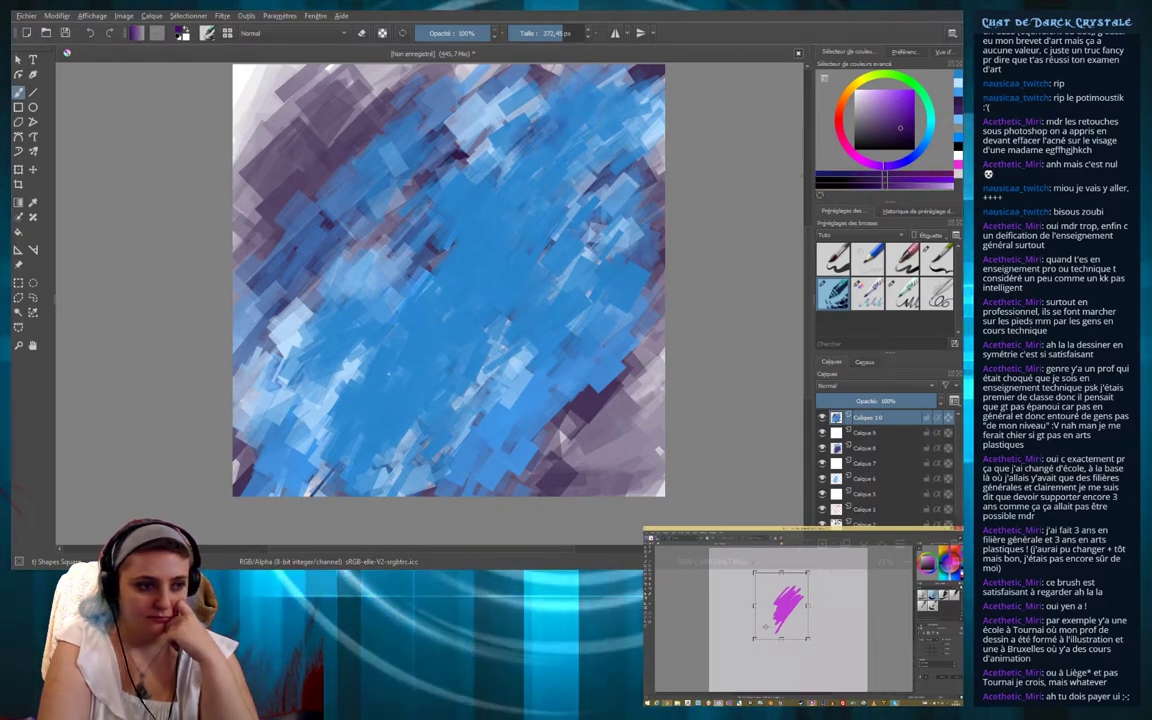
{"action": "mouse_move", "coordinate": [300, 402]}
{"action": "left_mouse_down"}
{"action": "mouse_move", "coordinate": [256, 350]}
{"action": "mouse_move", "coordinate": [355, 258]}
{"action": "left_mouse_up"}
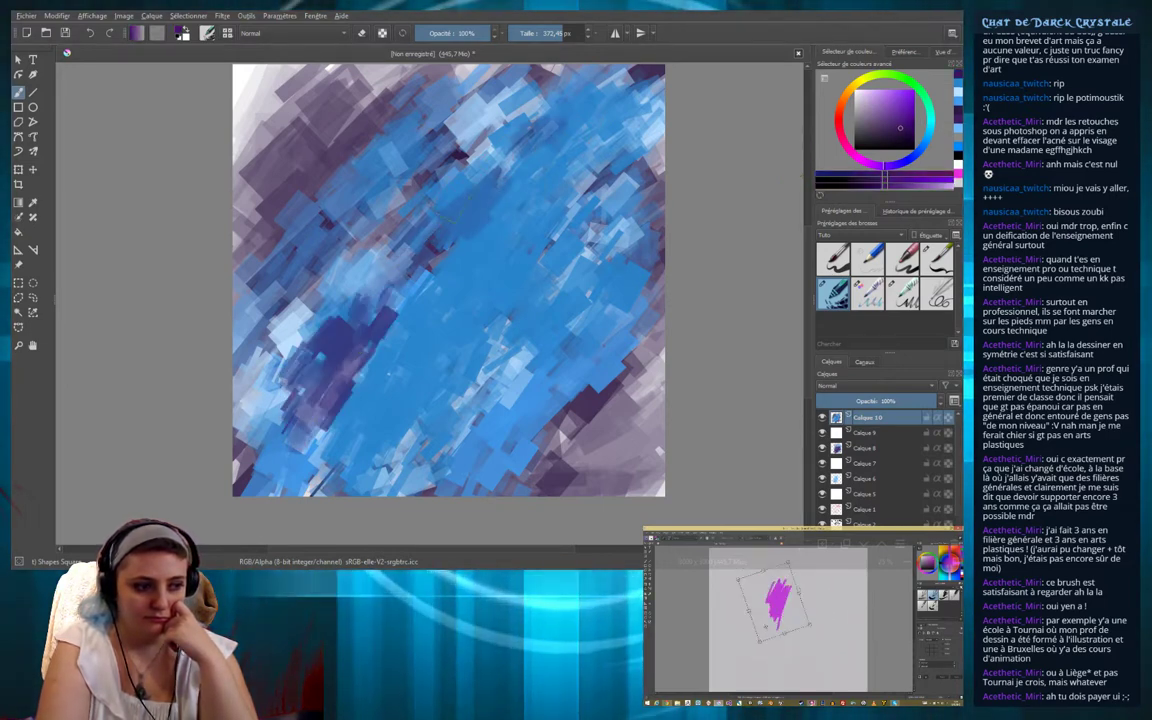
{"action": "left_click_drag", "start_coordinate": [400, 195], "coordinate": [470, 100]}
{"action": "mouse_move", "coordinate": [605, 235]}
{"action": "left_mouse_down"}
{"action": "mouse_move", "coordinate": [515, 290]}
{"action": "mouse_move", "coordinate": [520, 335]}
{"action": "left_mouse_up"}
{"action": "mouse_move", "coordinate": [475, 390]}
{"action": "left_mouse_down"}
{"action": "mouse_move", "coordinate": [450, 421]}
{"action": "mouse_move", "coordinate": [560, 205]}
{"action": "mouse_move", "coordinate": [555, 130]}
{"action": "mouse_move", "coordinate": [530, 195]}
{"action": "left_mouse_up"}
{"action": "mouse_move", "coordinate": [480, 65]}
{"action": "left_mouse_down"}
{"action": "mouse_move", "coordinate": [346, 328]}
{"action": "mouse_move", "coordinate": [235, 400]}
{"action": "mouse_move", "coordinate": [410, 270]}
{"action": "mouse_move", "coordinate": [580, 90]}
{"action": "mouse_move", "coordinate": [530, 145]}
{"action": "left_mouse_up"}
Extend dark purple along the lower-left band and over the centre-right blue, then pick a brighter blue
{"action": "mouse_move", "coordinate": [542, 208]}
{"action": "left_mouse_down"}
{"action": "mouse_move", "coordinate": [305, 445]}
{"action": "mouse_move", "coordinate": [245, 335]}
{"action": "left_mouse_up"}
{"action": "mouse_move", "coordinate": [335, 390]}
{"action": "left_mouse_down"}
{"action": "mouse_move", "coordinate": [566, 221]}
{"action": "mouse_move", "coordinate": [500, 100]}
{"action": "left_mouse_up"}
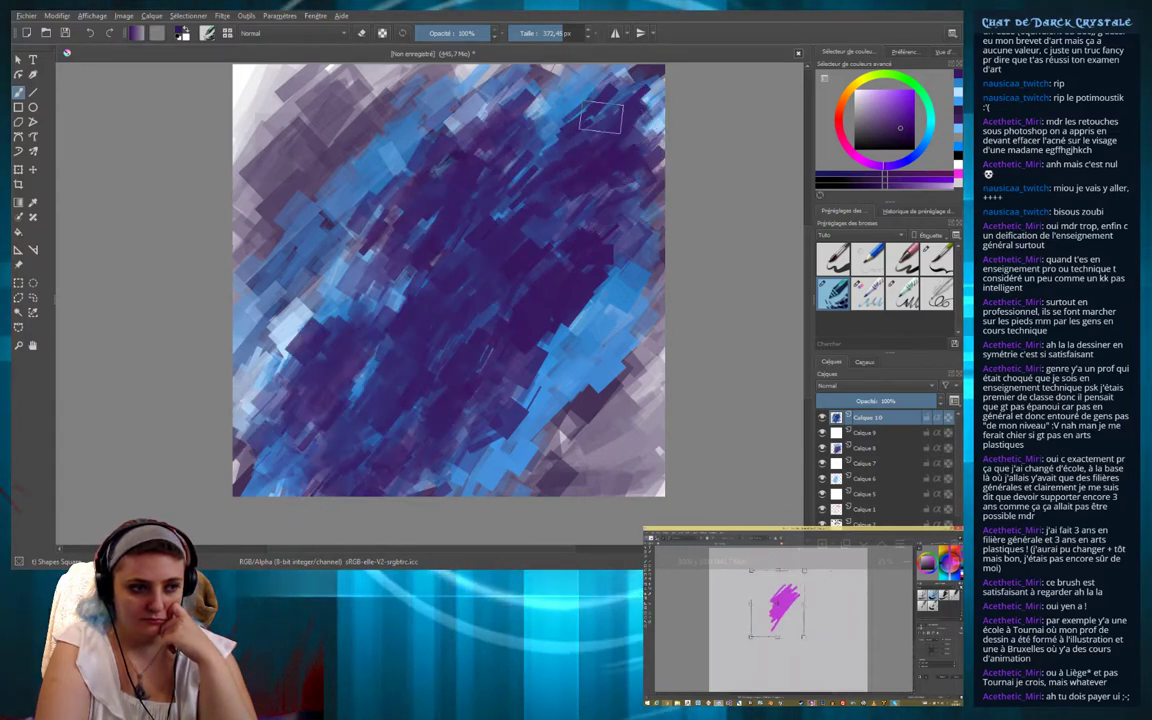
{"action": "left_click_drag", "start_coordinate": [570, 150], "coordinate": [470, 65]}
{"action": "mouse_move", "coordinate": [395, 270]}
{"action": "left_mouse_down"}
{"action": "mouse_move", "coordinate": [315, 365]}
{"action": "mouse_move", "coordinate": [215, 445]}
{"action": "left_mouse_up"}
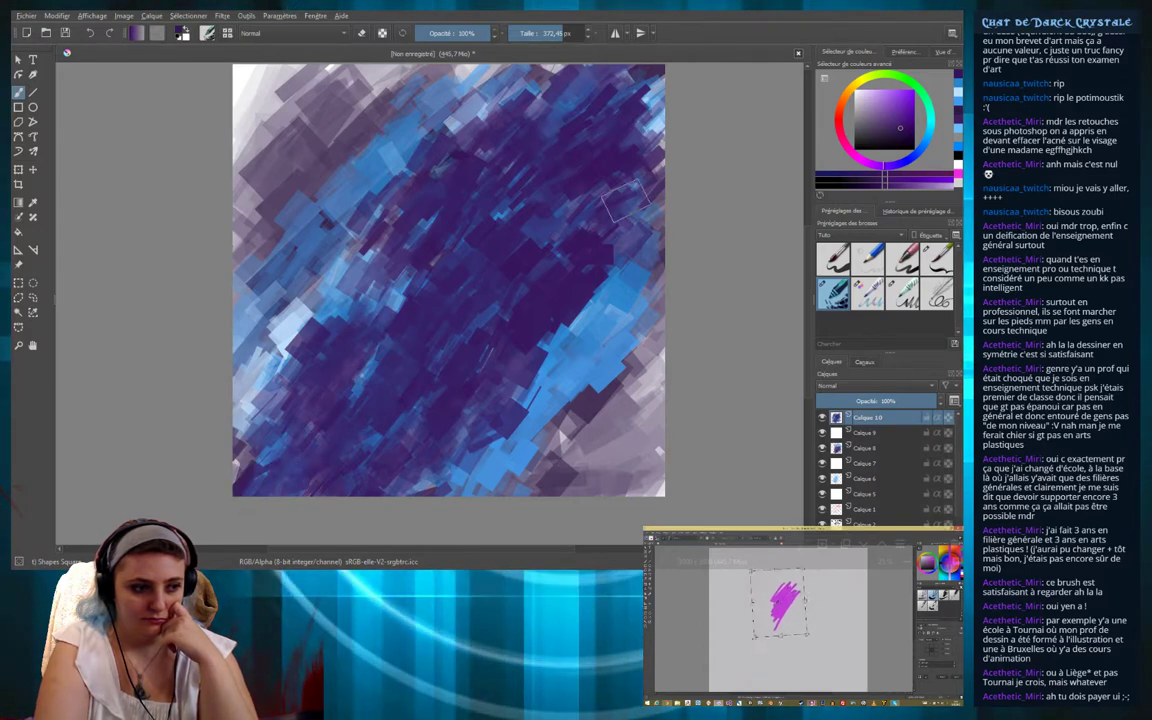
{"action": "left_click_drag", "start_coordinate": [540, 375], "coordinate": [470, 300]}
{"action": "left_click_drag", "start_coordinate": [590, 215], "coordinate": [520, 320]}
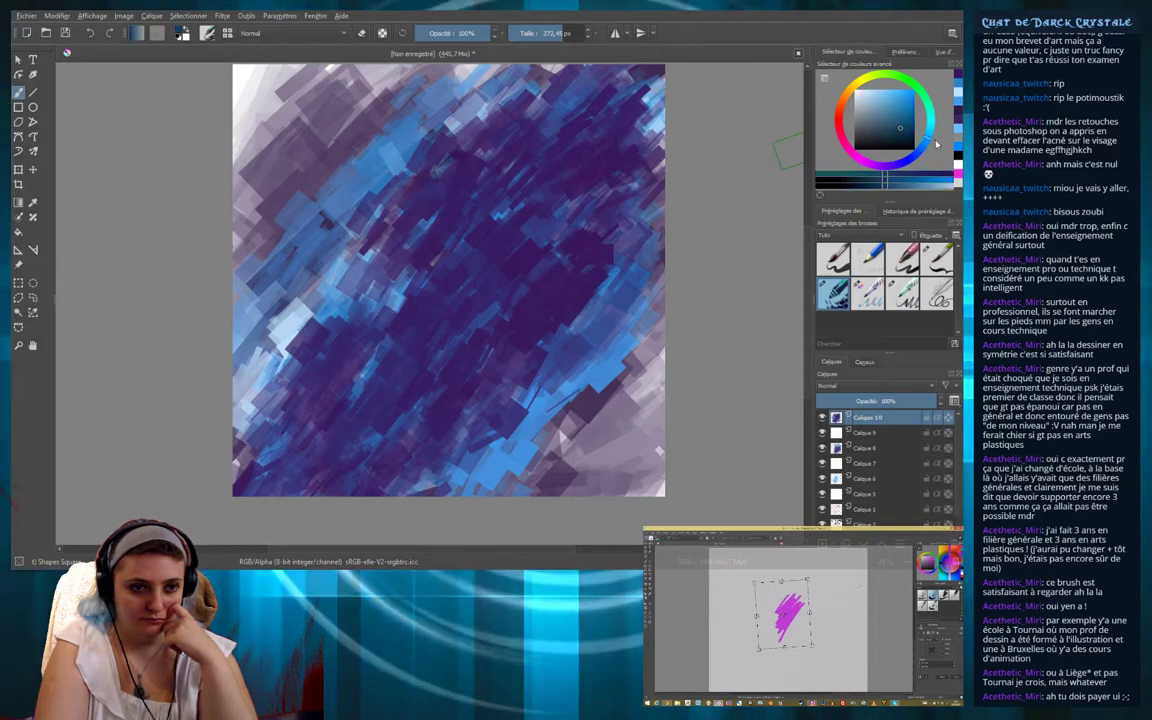
{"action": "left_click", "coordinate": [912, 95]}
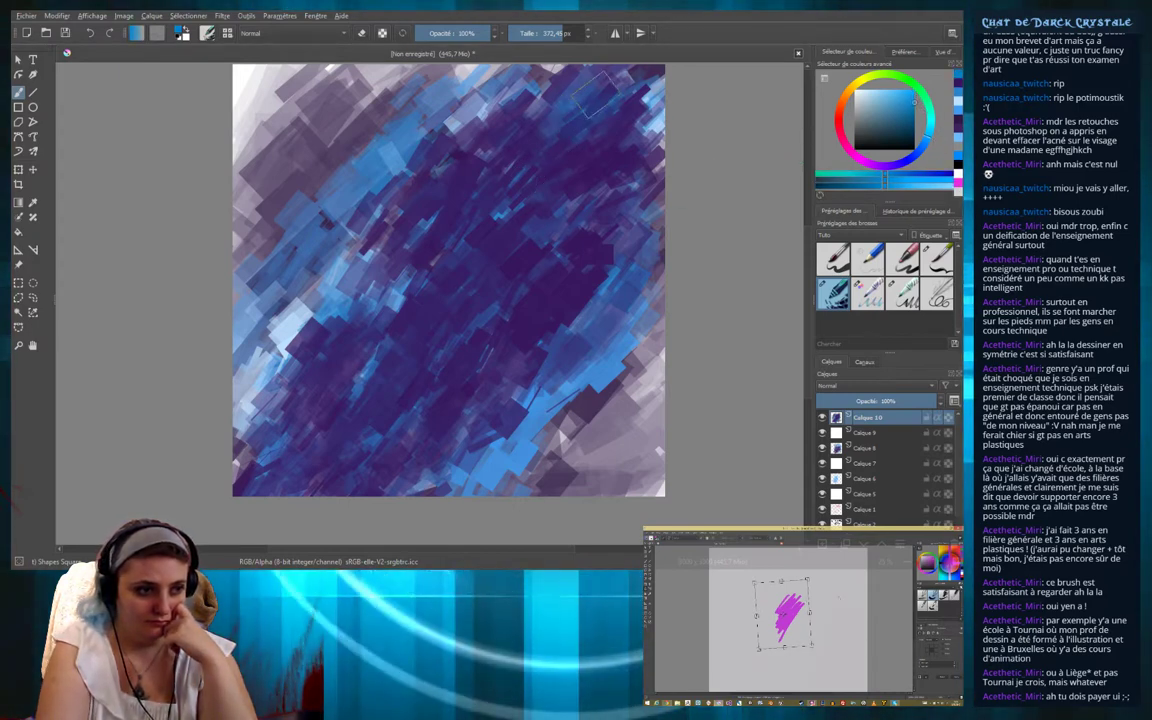
Paint a bright blue diagonal rectangle stroke near the top of the canvas
{"action": "mouse_move", "coordinate": [545, 72]}
{"action": "left_mouse_down"}
{"action": "mouse_move", "coordinate": [320, 450]}
{"action": "mouse_move", "coordinate": [575, 80]}
{"action": "left_mouse_up"}
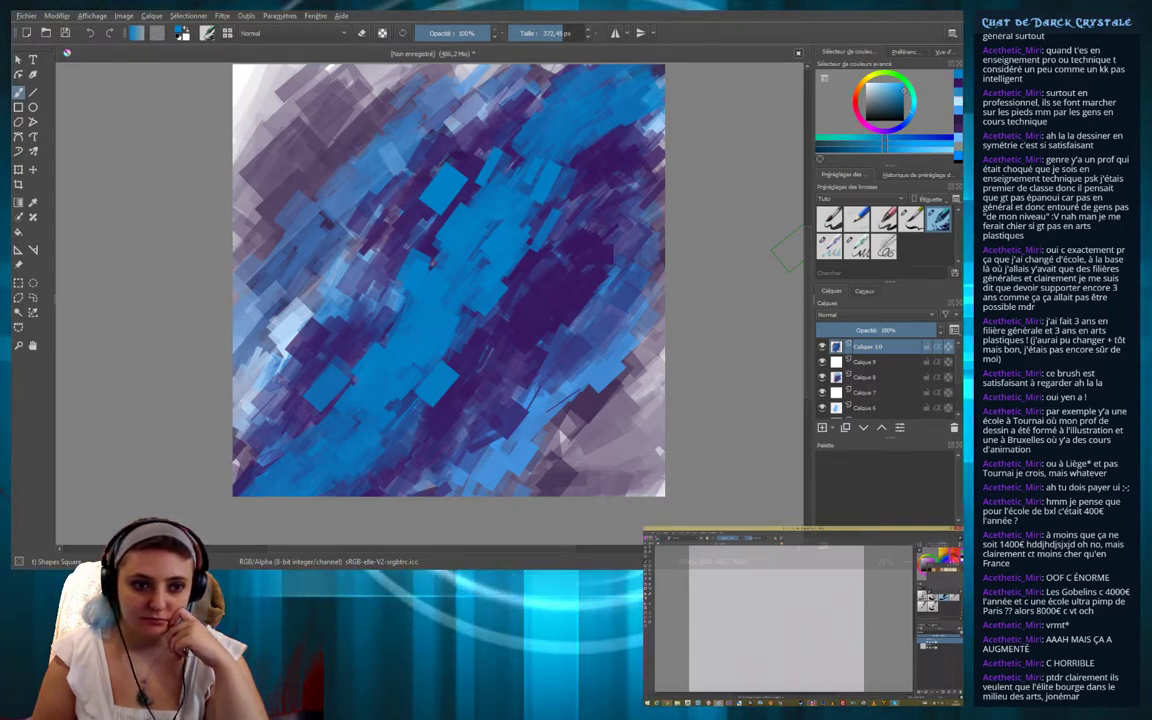
Resize the dockers, putting tool options in the top panel and enlarging brush presets and layers
{"action": "left_click_drag", "start_coordinate": [911, 166], "coordinate": [911, 234]}
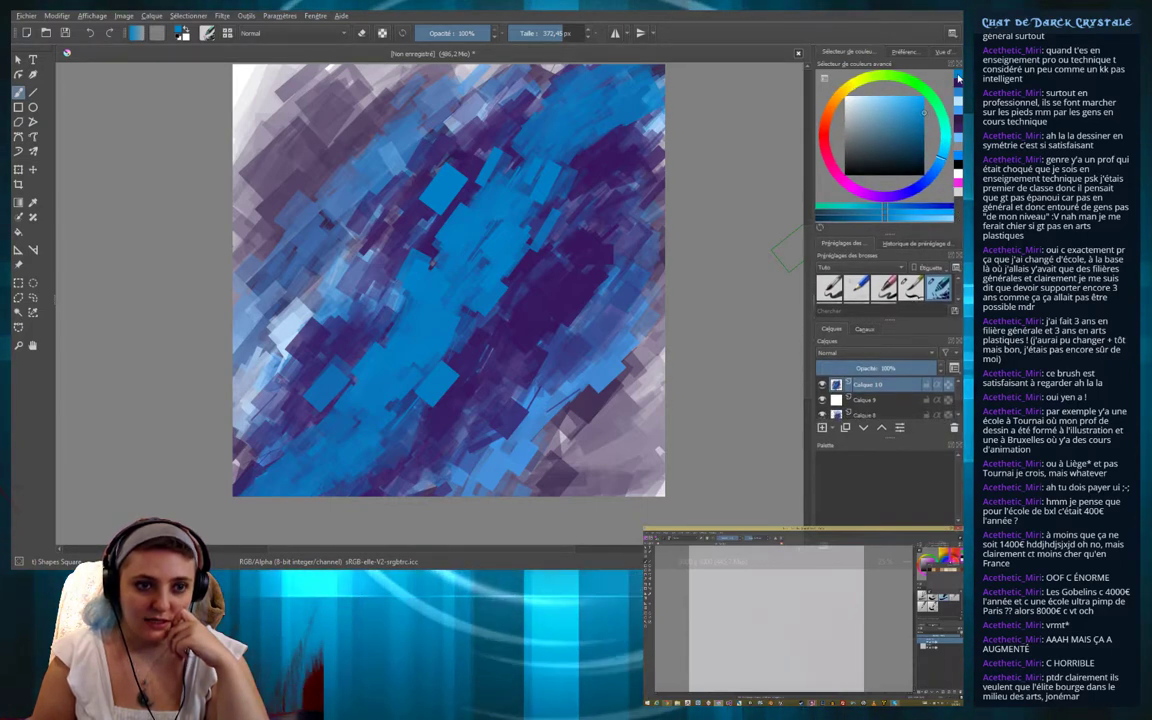
{"action": "mouse_move", "coordinate": [843, 55]}
{"action": "left_mouse_down"}
{"action": "mouse_move", "coordinate": [836, 91]}
{"action": "mouse_move", "coordinate": [834, 79]}
{"action": "mouse_move", "coordinate": [913, 111]}
{"action": "mouse_move", "coordinate": [879, 213]}
{"action": "left_mouse_up"}
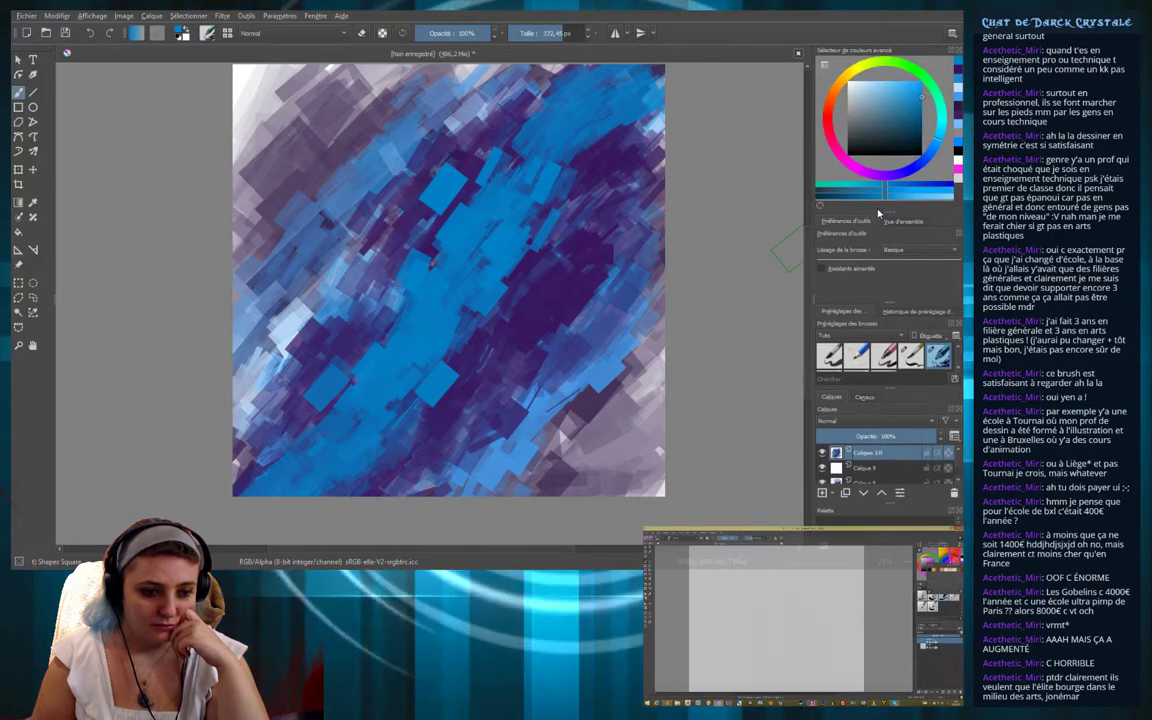
{"action": "left_click_drag", "start_coordinate": [879, 213], "coordinate": [879, 172]}
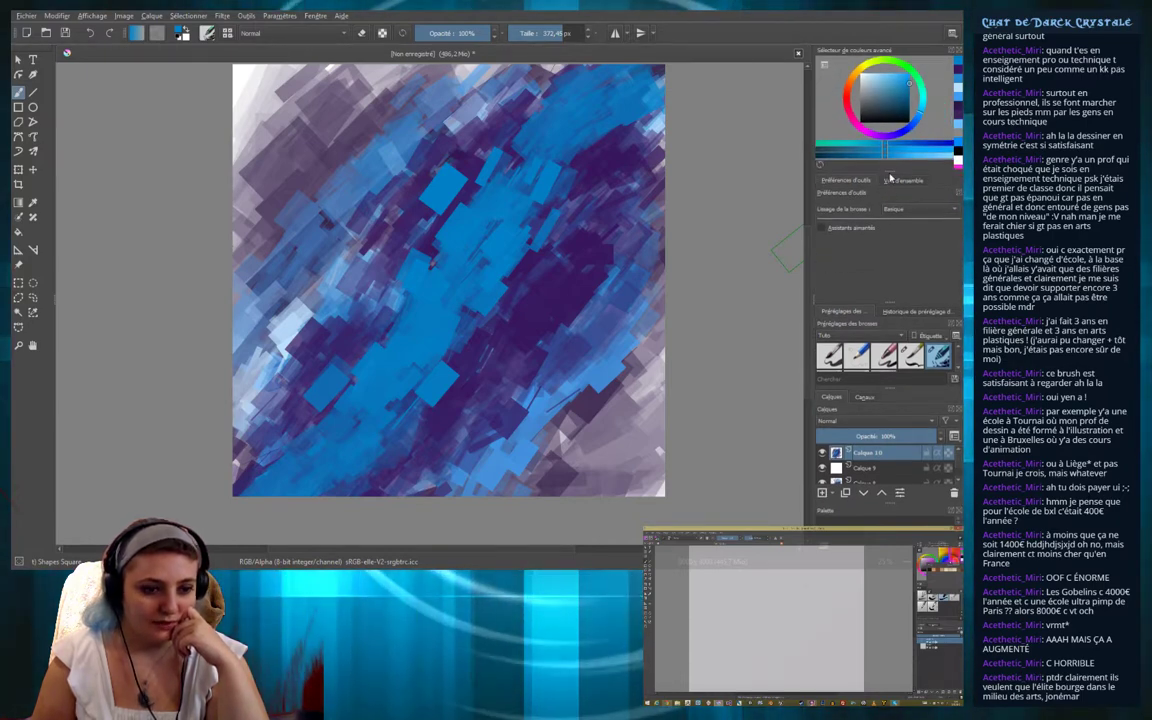
{"action": "left_click_drag", "start_coordinate": [887, 300], "coordinate": [888, 235]}
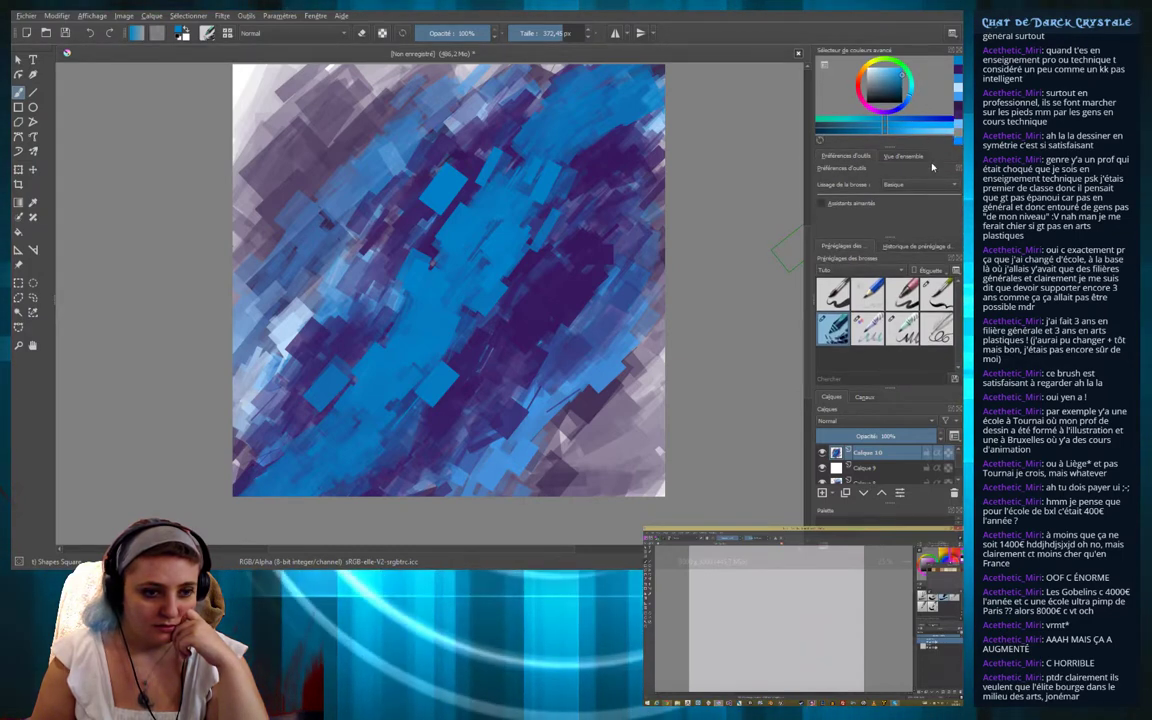
{"action": "mouse_move", "coordinate": [899, 388]}
{"action": "left_mouse_down"}
{"action": "mouse_move", "coordinate": [905, 335]}
{"action": "mouse_move", "coordinate": [705, 359]}
{"action": "left_mouse_up"}
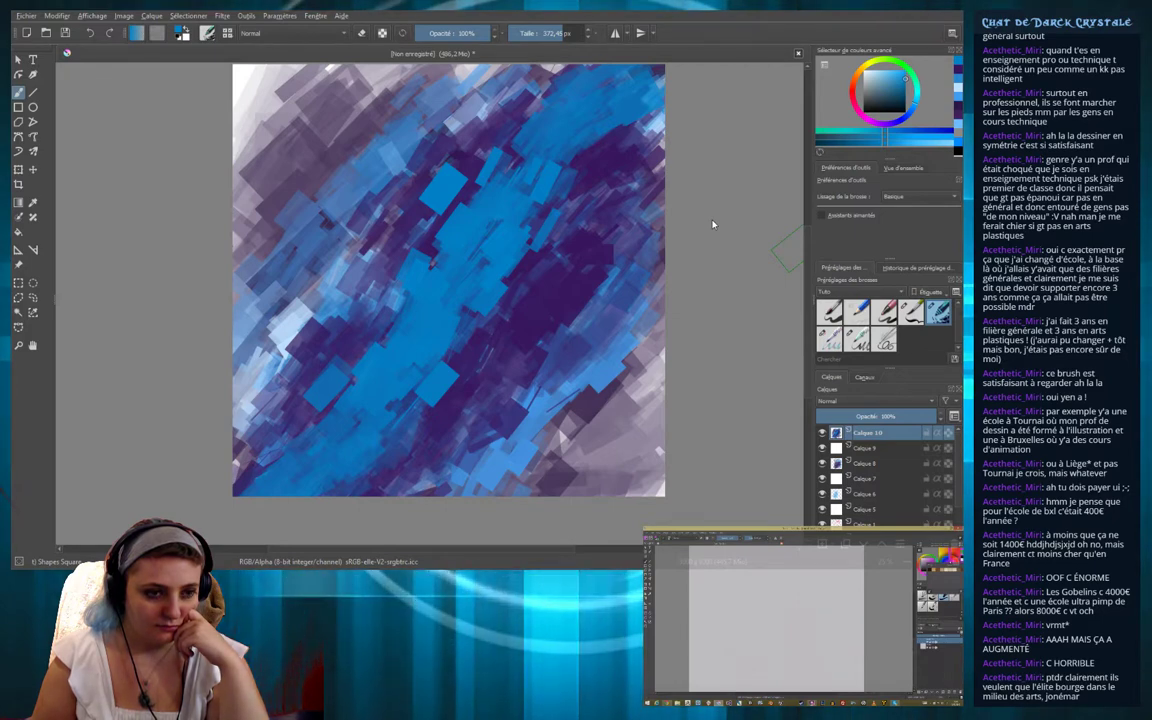
Restore the colour wheel, reorder the tabs, and dock Vue d'ensemble beside Calques/Canaux
{"action": "mouse_move", "coordinate": [856, 50]}
{"action": "left_mouse_down"}
{"action": "mouse_move", "coordinate": [911, 69]}
{"action": "mouse_move", "coordinate": [900, 95]}
{"action": "left_mouse_up"}
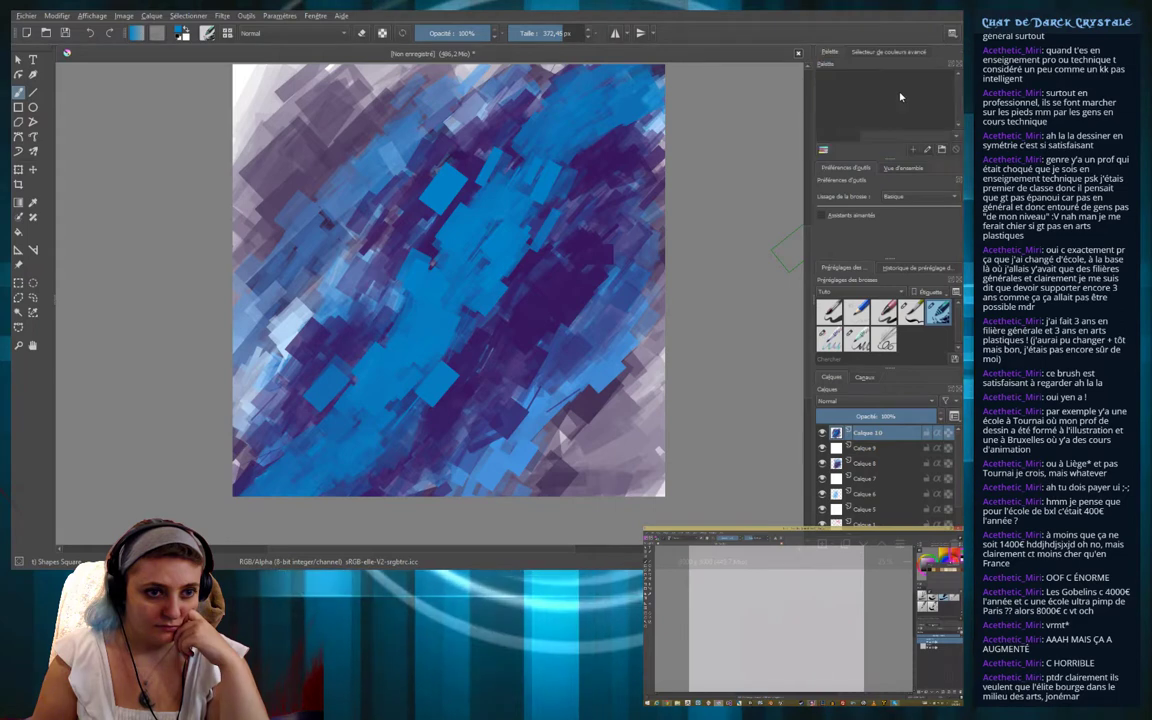
{"action": "left_click", "coordinate": [861, 55]}
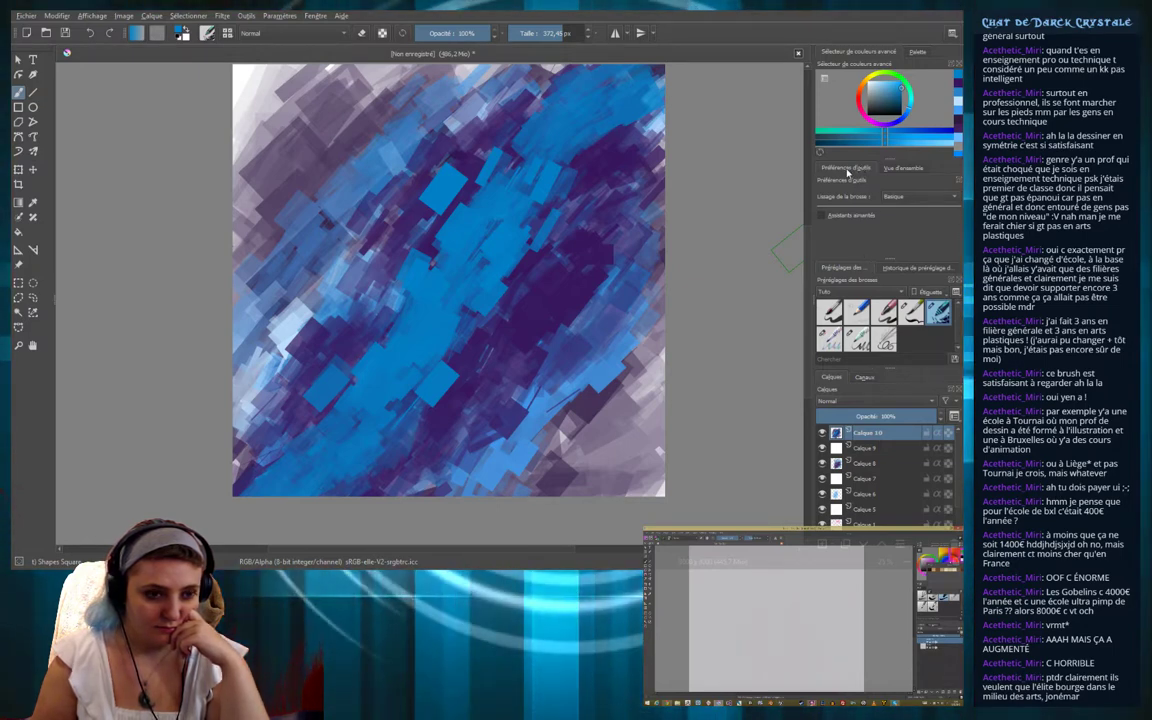
{"action": "left_click_drag", "start_coordinate": [847, 170], "coordinate": [885, 172]}
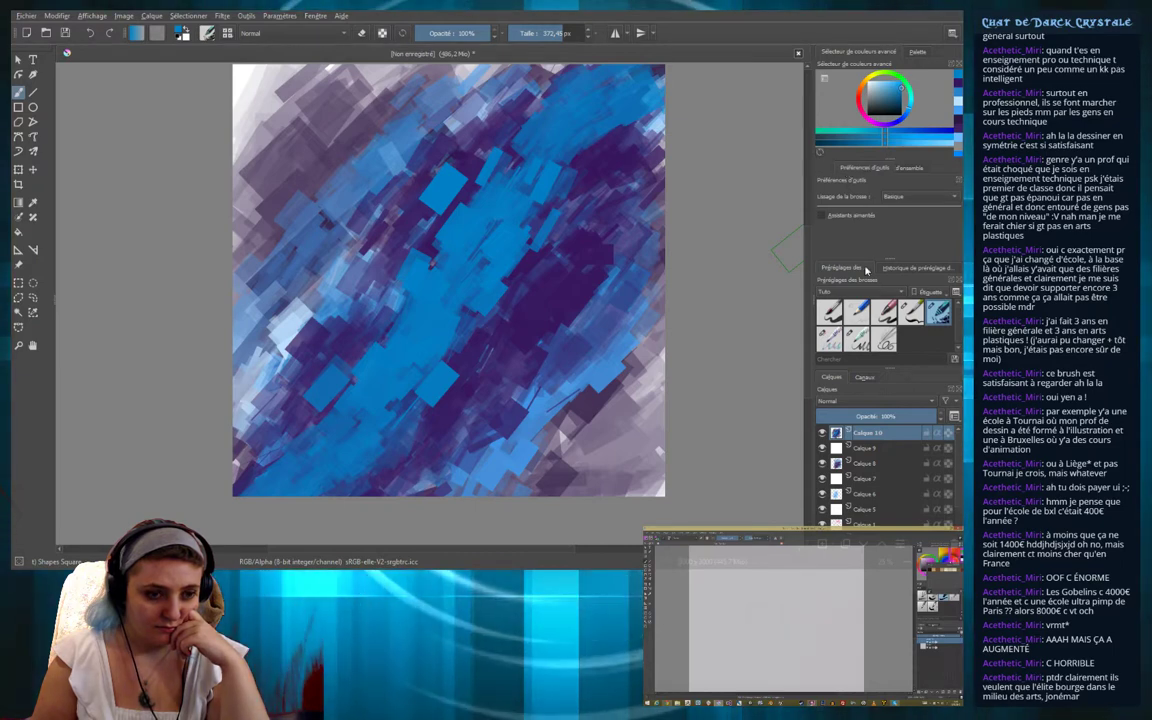
{"action": "left_click", "coordinate": [901, 169]}
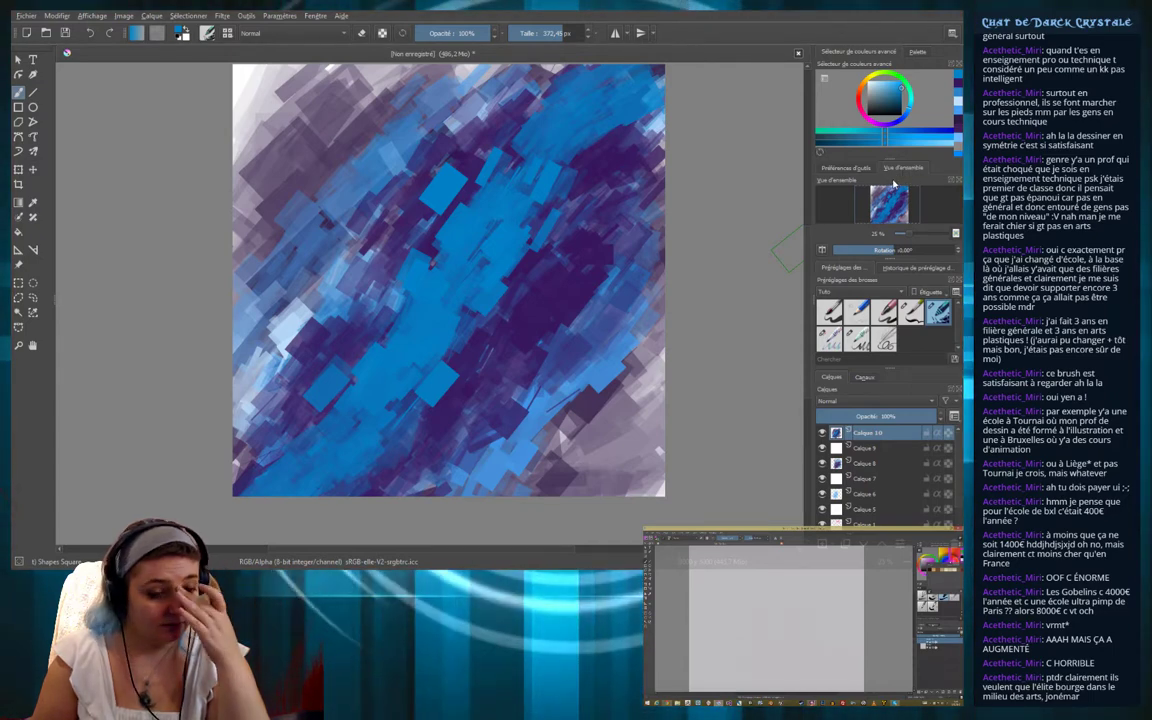
{"action": "left_click", "coordinate": [845, 168]}
{"action": "left_click", "coordinate": [902, 168]}
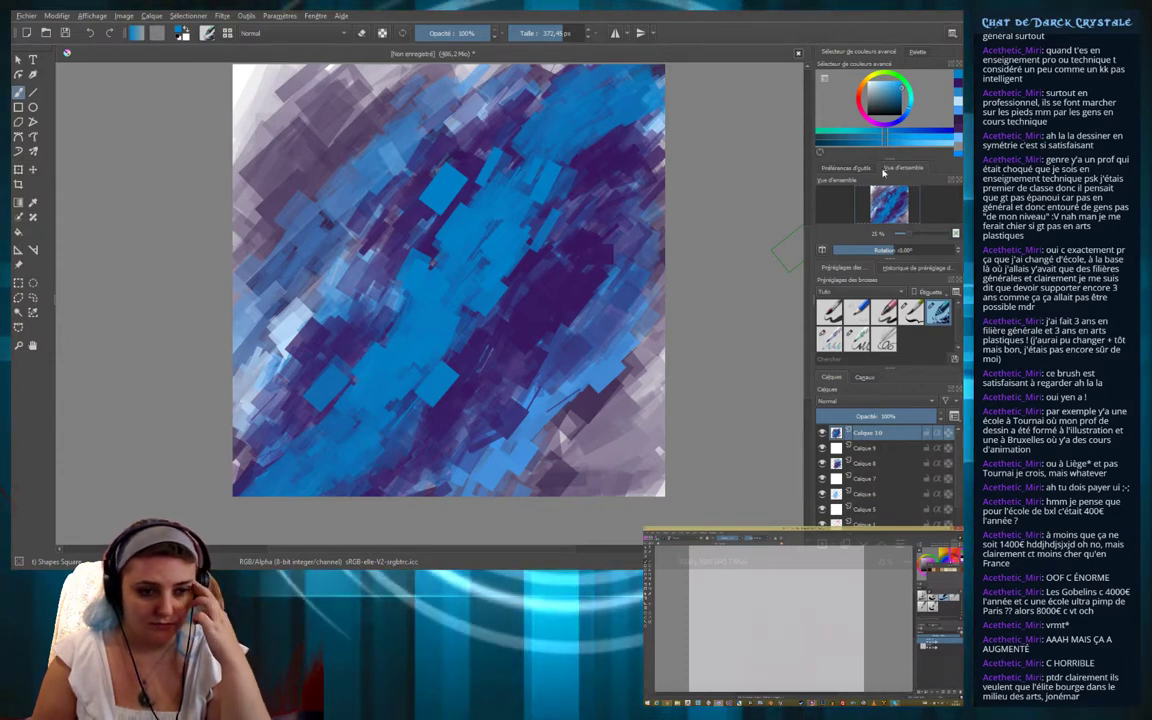
{"action": "left_click_drag", "start_coordinate": [852, 170], "coordinate": [889, 172]}
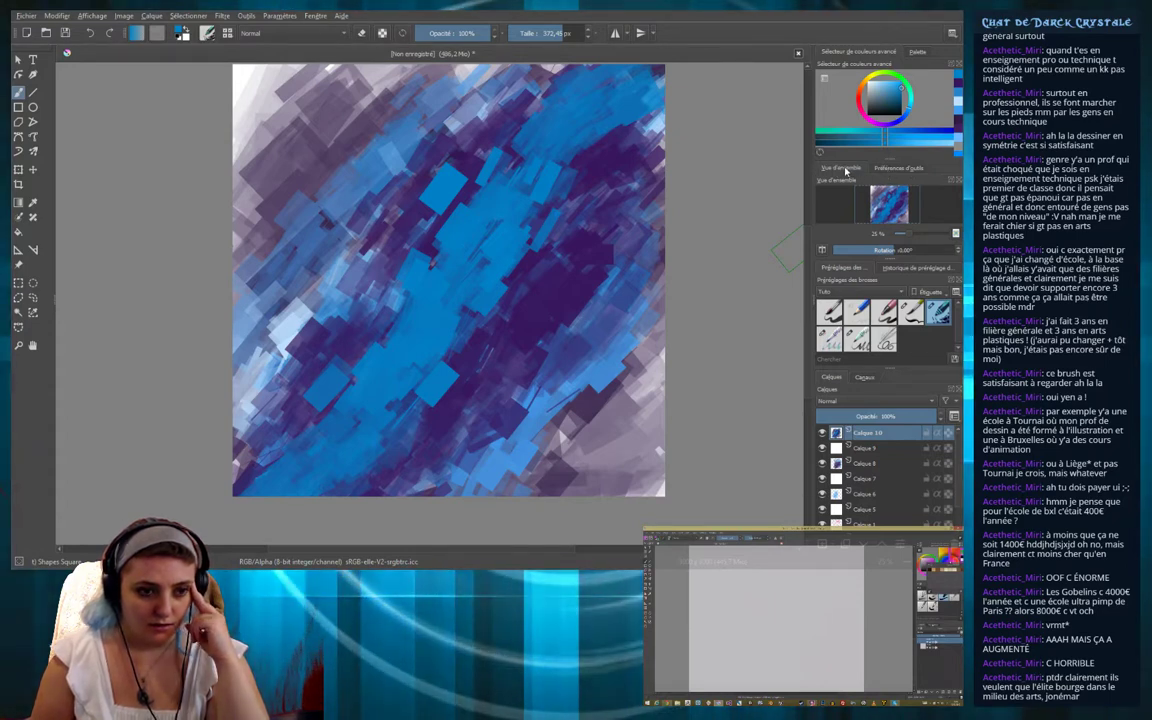
{"action": "left_click_drag", "start_coordinate": [852, 185], "coordinate": [870, 442]}
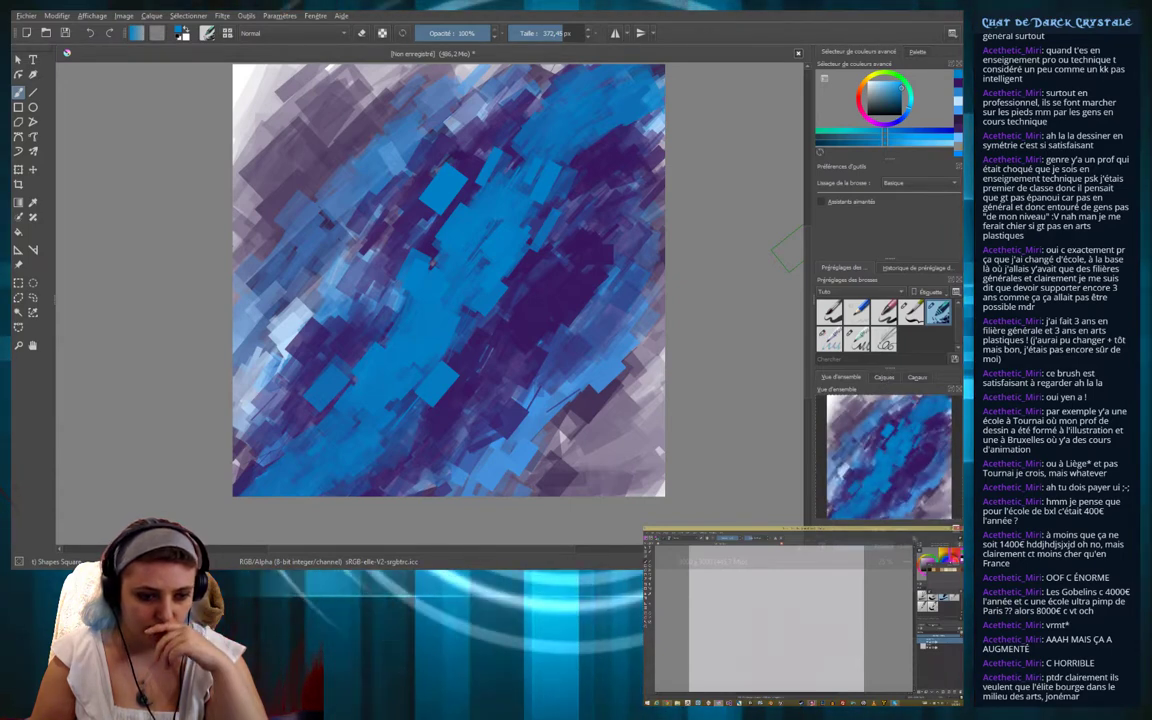
Temporarily hide Calque 10 and Calque 9 to inspect the purple painting beneath, then restore them
{"action": "scroll", "coordinate": [785, 250], "scroll_direction": "down", "scroll_amount": 3}
{"action": "scroll", "coordinate": [760, 255], "scroll_direction": "down", "scroll_amount": 3}
{"action": "scroll", "coordinate": [700, 262], "scroll_direction": "up", "scroll_amount": 2}
{"action": "scroll", "coordinate": [670, 267], "scroll_direction": "up", "scroll_amount": 3}
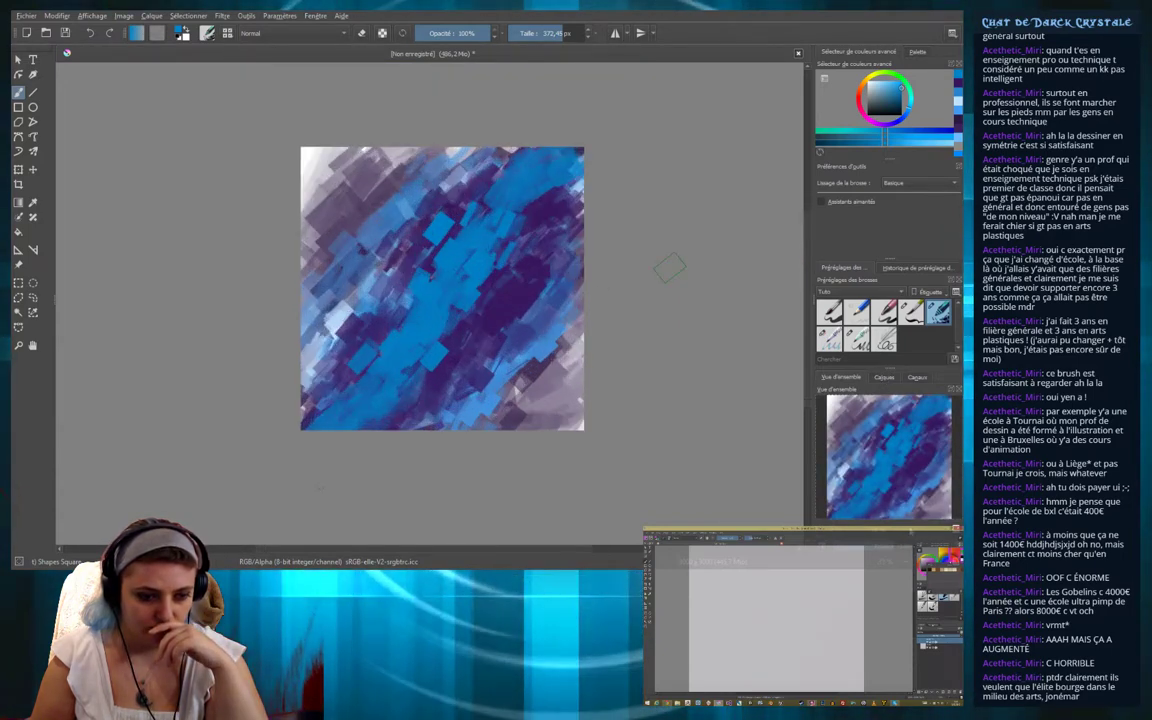
{"action": "scroll", "coordinate": [670, 267], "scroll_direction": "up", "scroll_amount": 2}
{"action": "scroll", "coordinate": [600, 380], "scroll_direction": "up", "scroll_amount": 1}
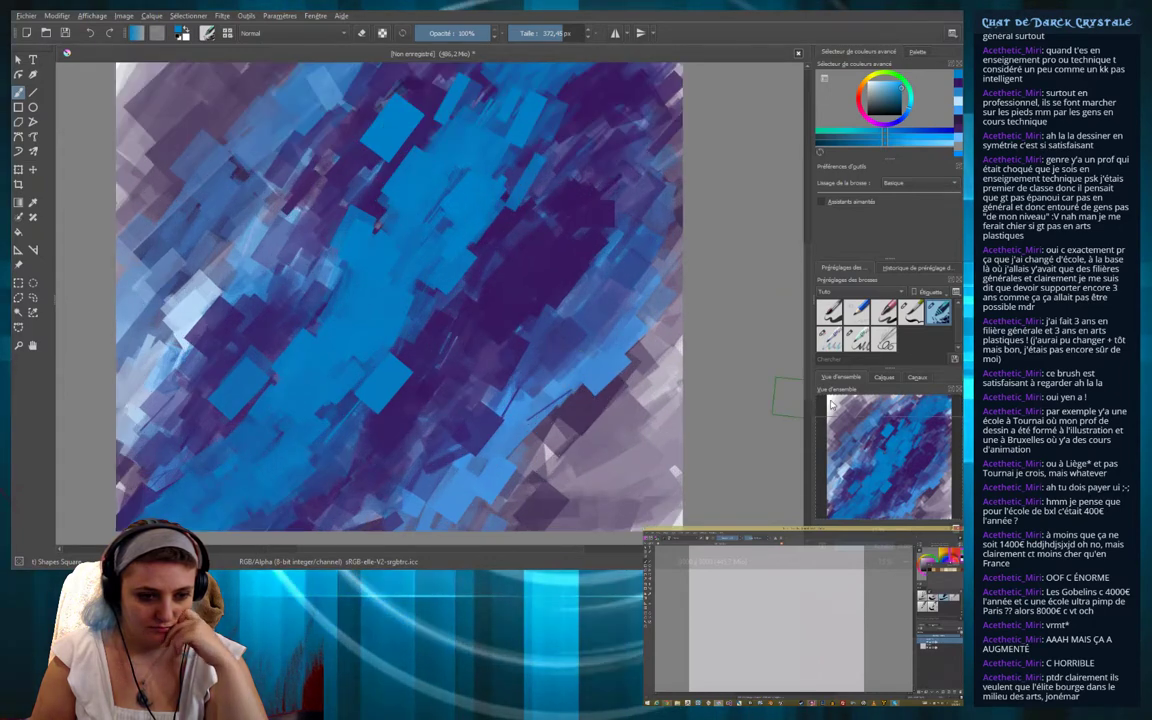
{"action": "scroll", "coordinate": [720, 378], "scroll_direction": "down", "scroll_amount": 1}
{"action": "left_click", "coordinate": [884, 377]}
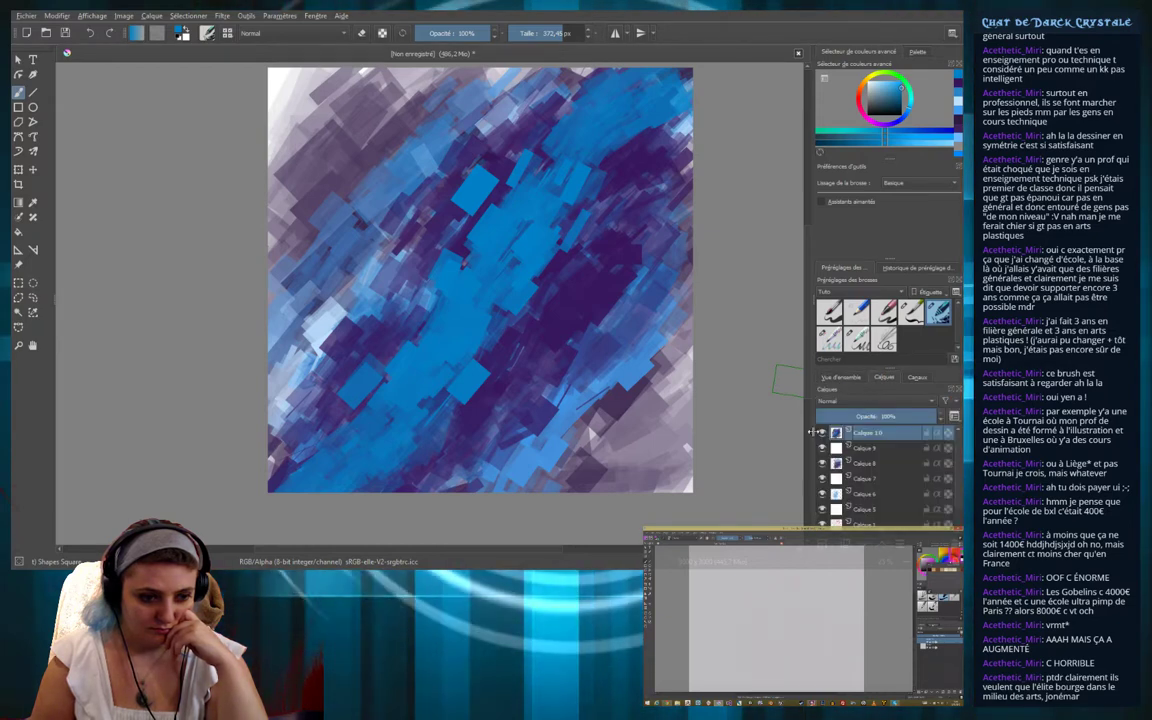
{"action": "left_click", "coordinate": [822, 432]}
{"action": "left_click", "coordinate": [822, 447]}
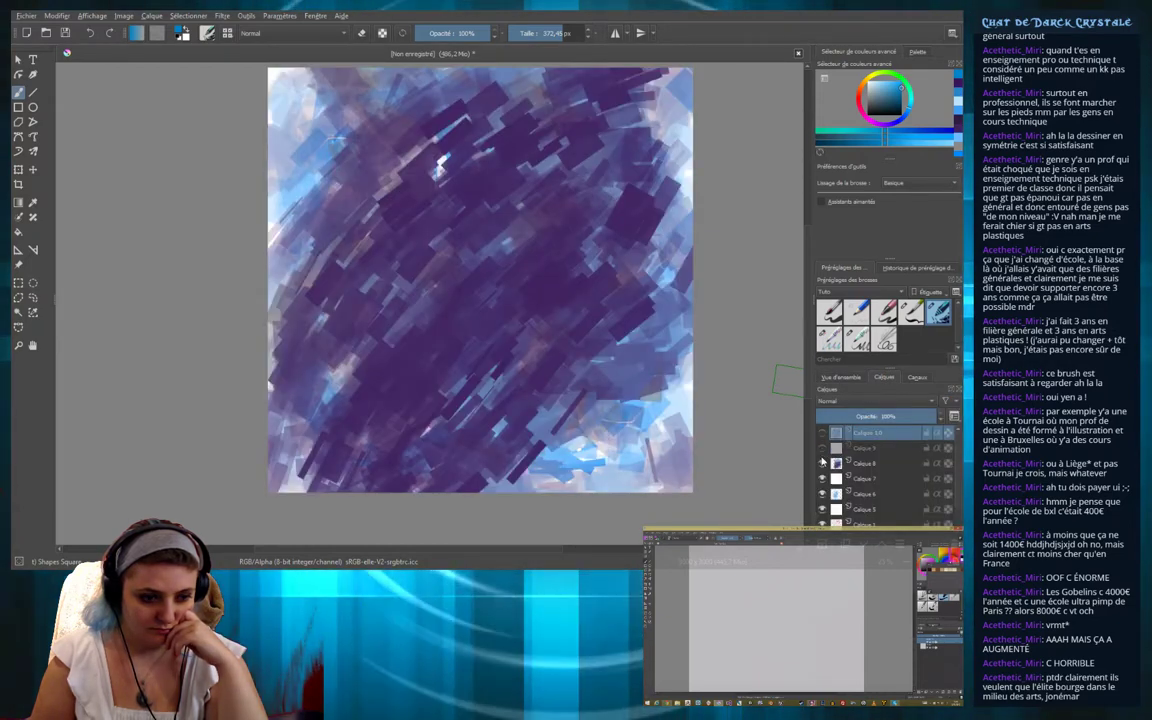
{"action": "left_click", "coordinate": [822, 447]}
{"action": "left_click", "coordinate": [822, 432]}
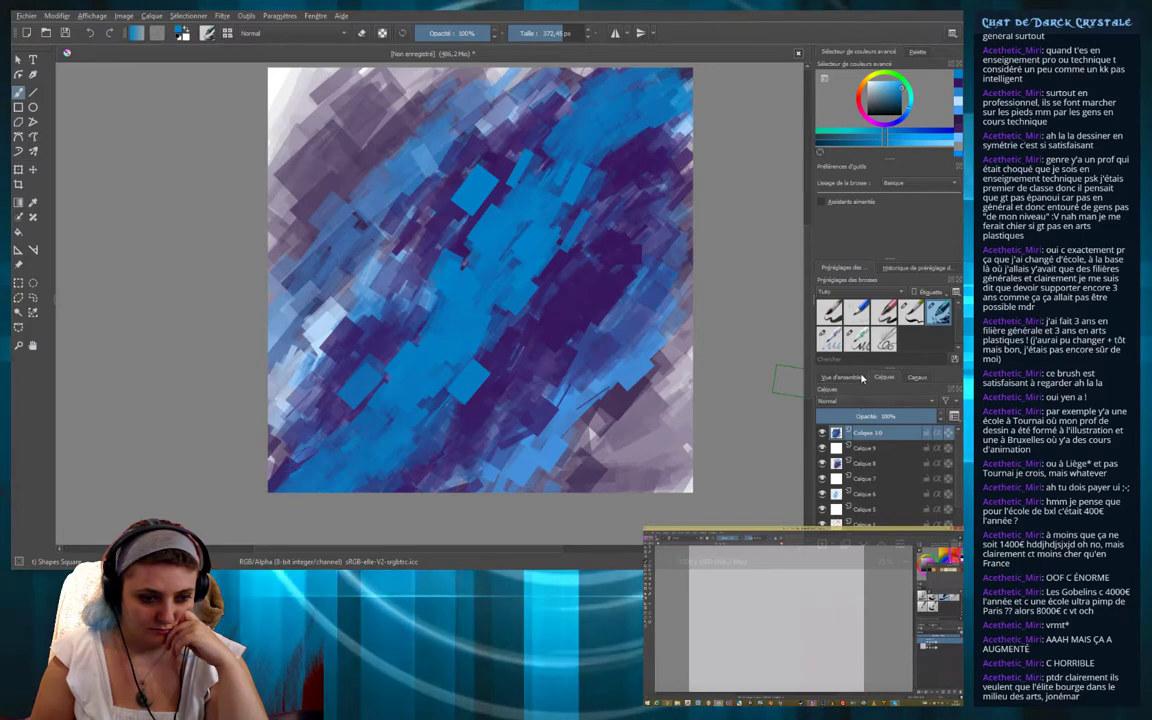
Move the Vue d'ensemble tab into the brush presets group and enlarge the presets docker
{"action": "left_click", "coordinate": [858, 377]}
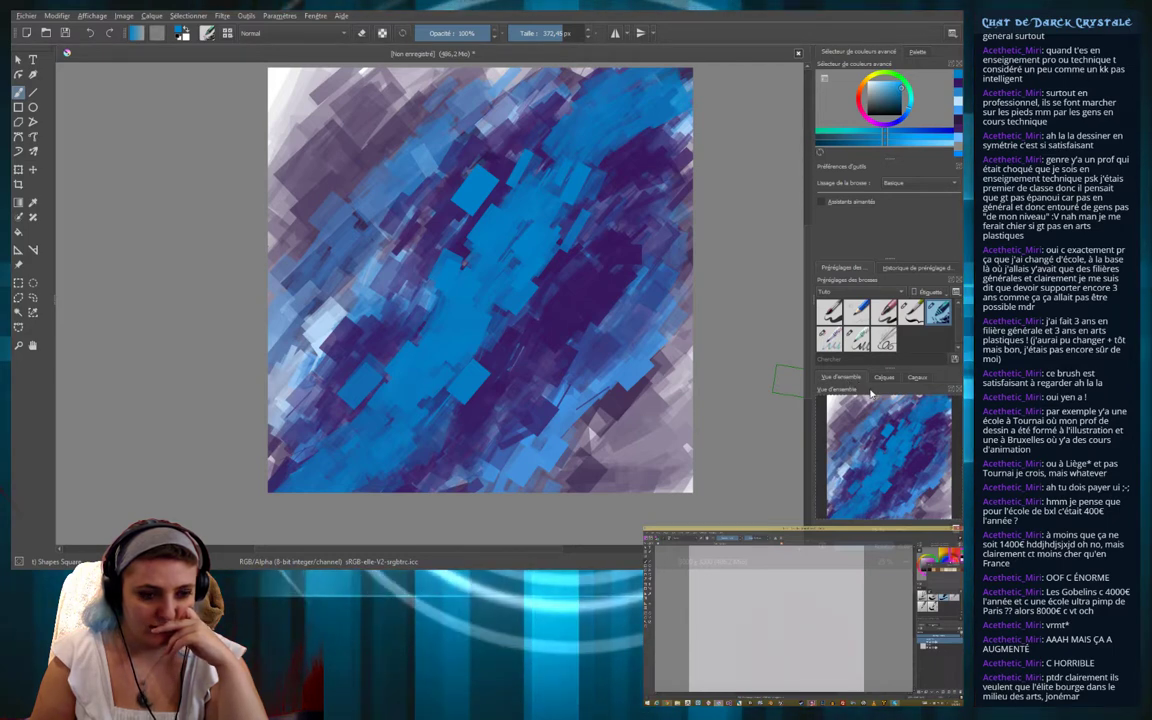
{"action": "left_click", "coordinate": [884, 377]}
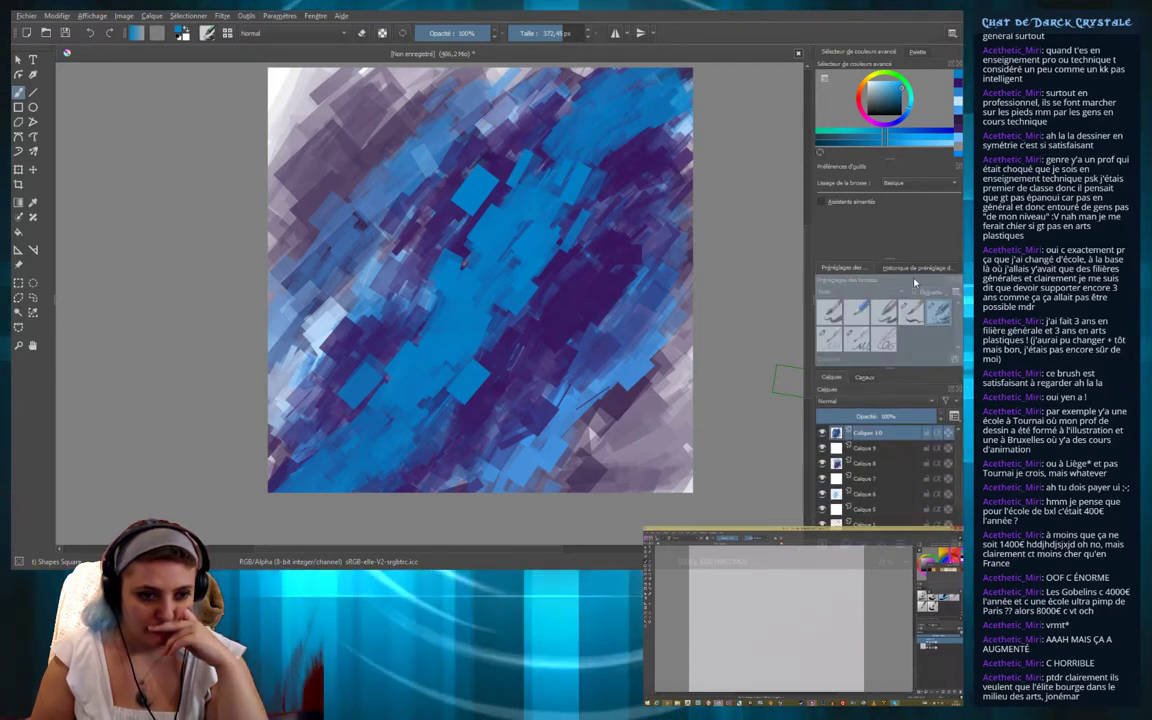
{"action": "left_click", "coordinate": [826, 268]}
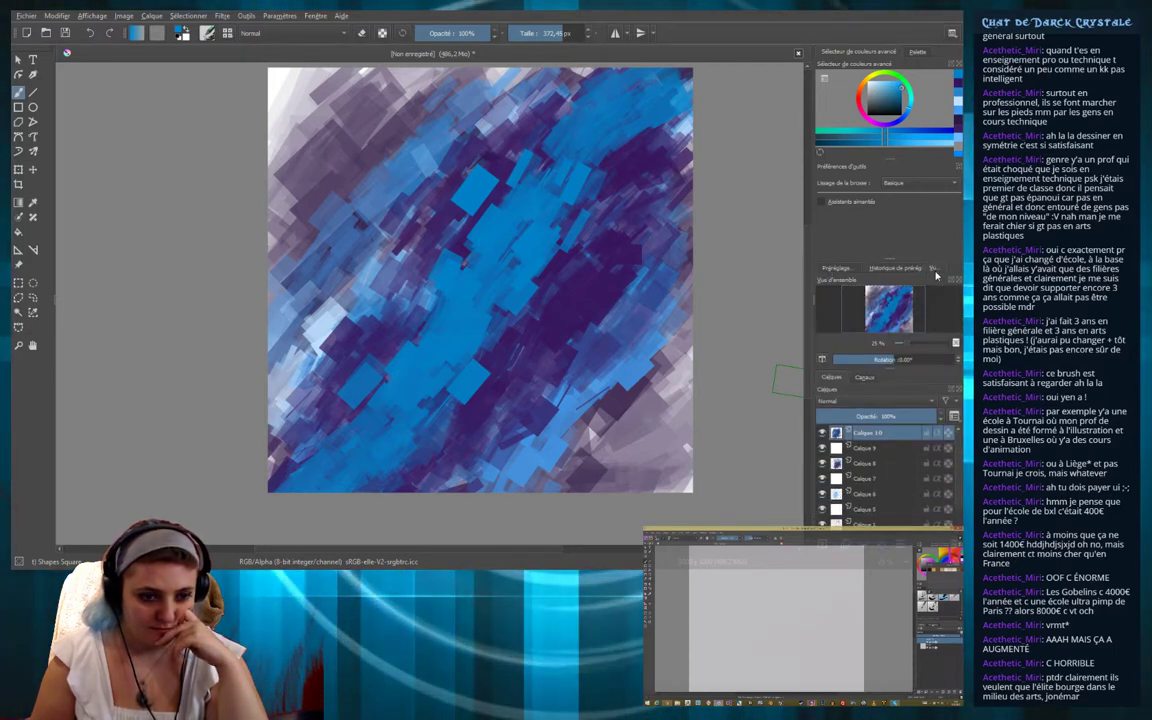
{"action": "left_click_drag", "start_coordinate": [884, 275], "coordinate": [936, 271]}
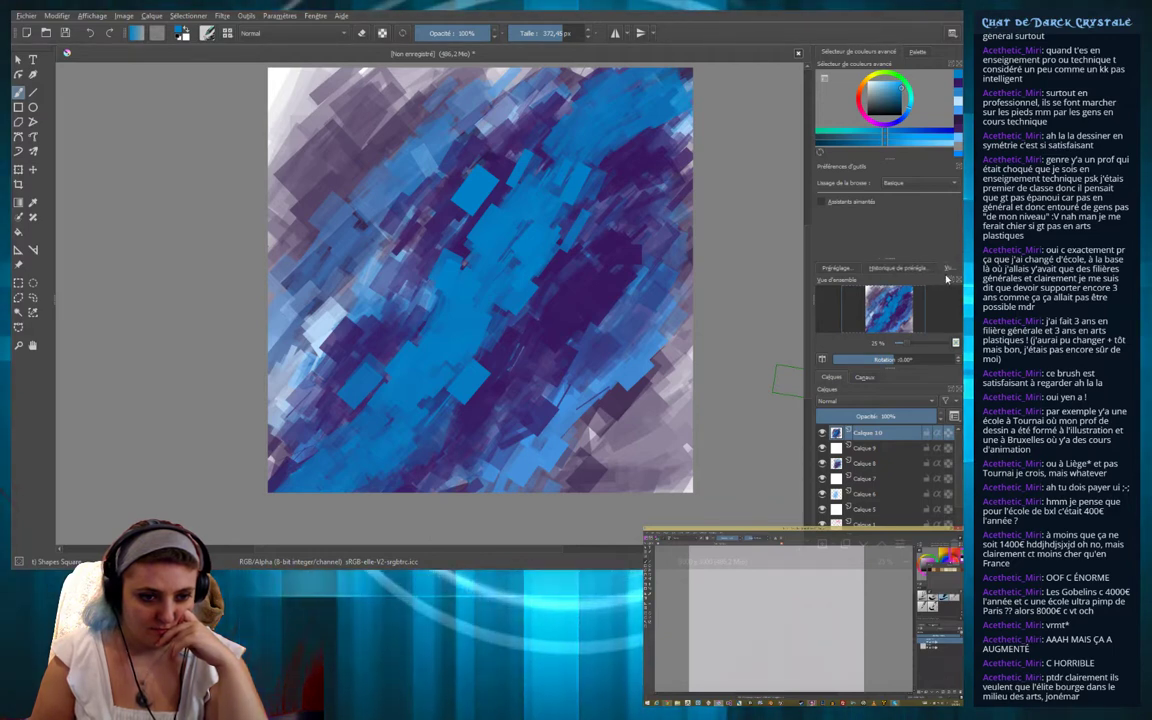
{"action": "left_click", "coordinate": [879, 269]}
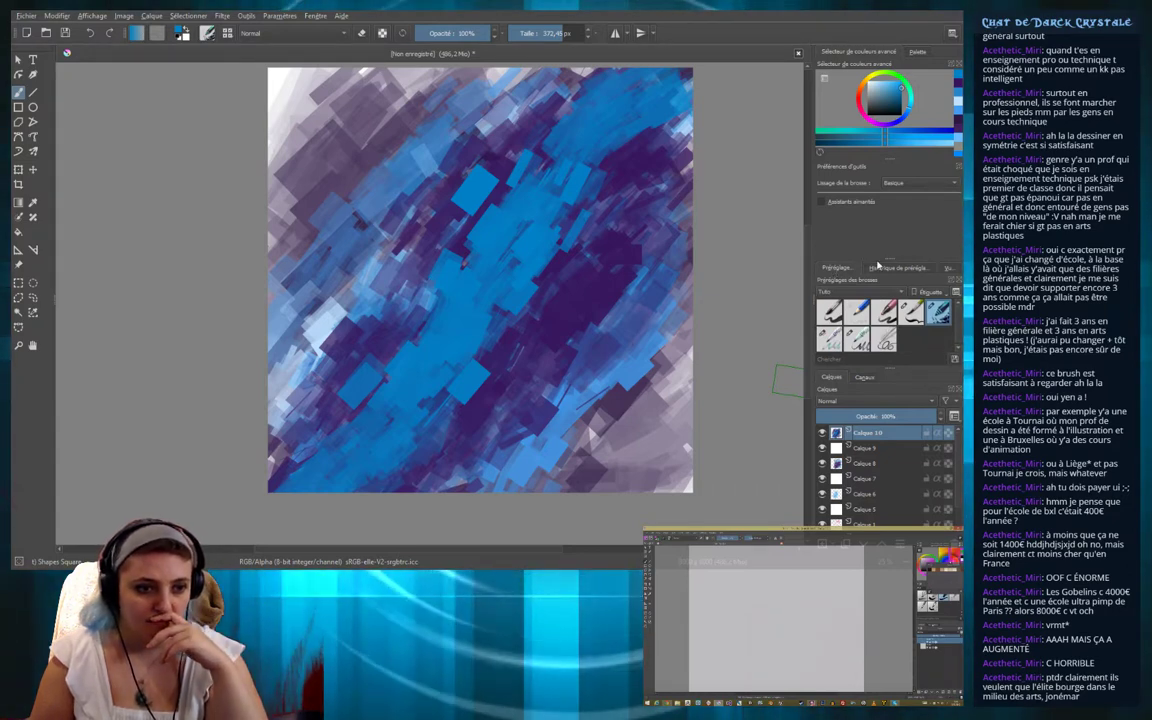
{"action": "left_click_drag", "start_coordinate": [887, 262], "coordinate": [898, 231]}
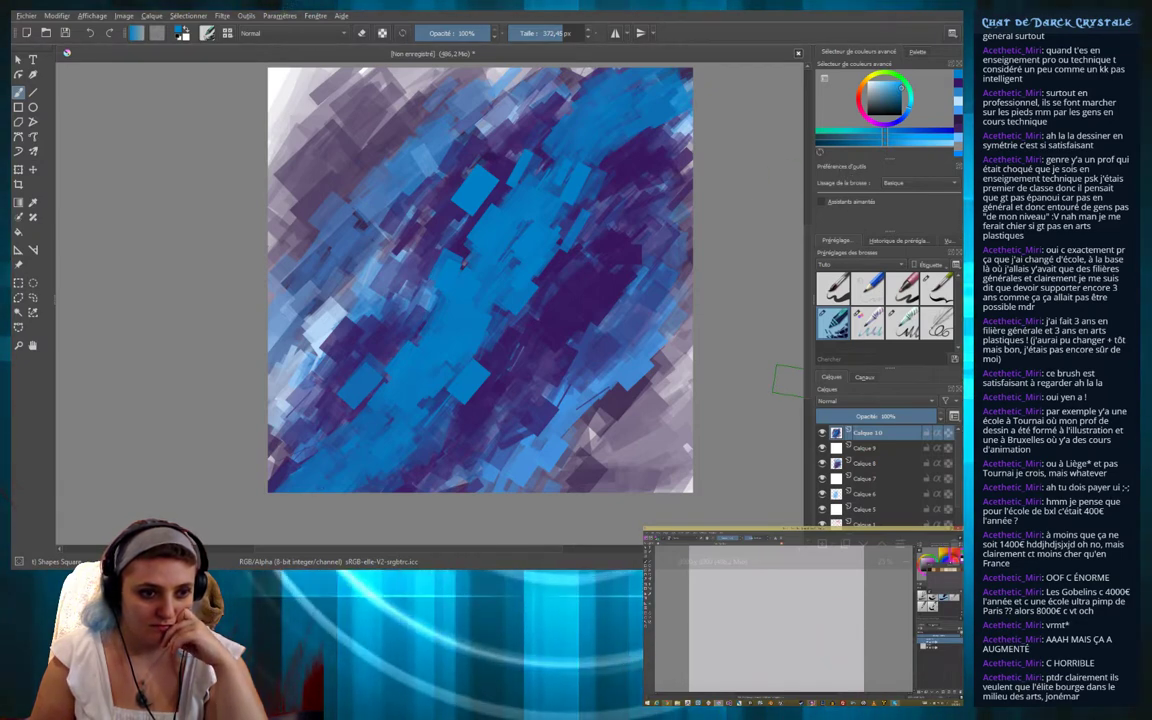
Close Tool Options, glance at Overview and Preset History, and settle on the Brush Presets grid
{"action": "left_click", "coordinate": [860, 172]}
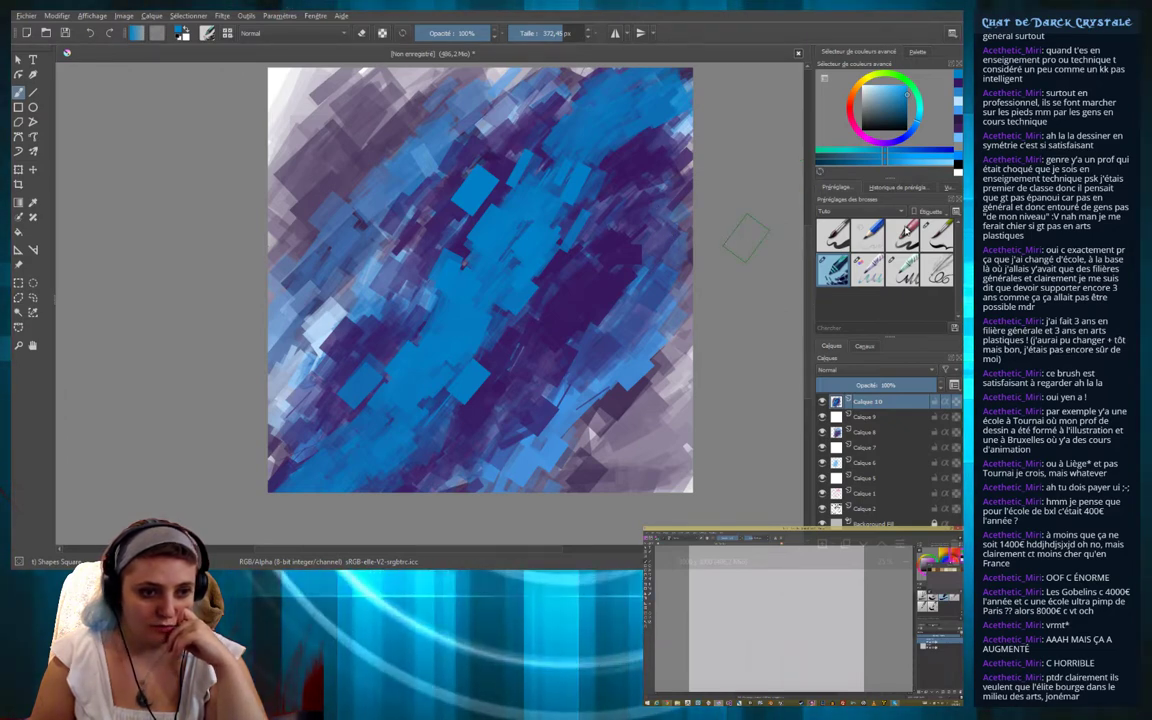
{"action": "left_click", "coordinate": [857, 188]}
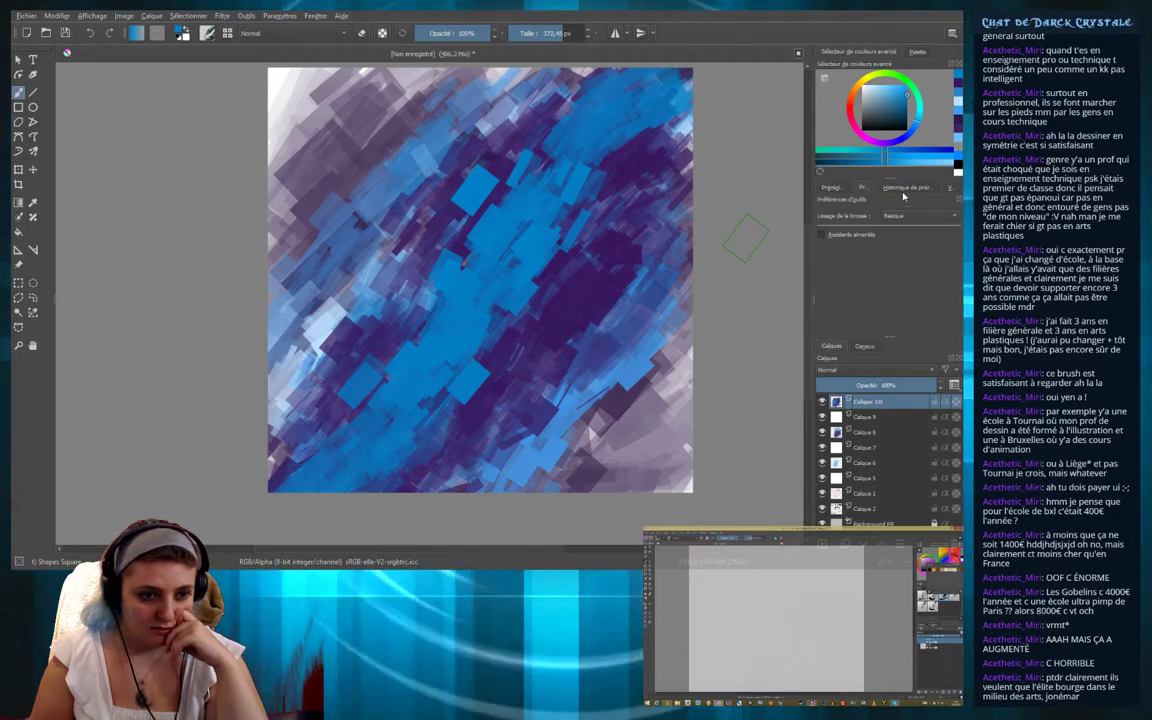
{"action": "left_click", "coordinate": [850, 189]}
{"action": "left_click", "coordinate": [886, 189]}
{"action": "left_click", "coordinate": [831, 187]}
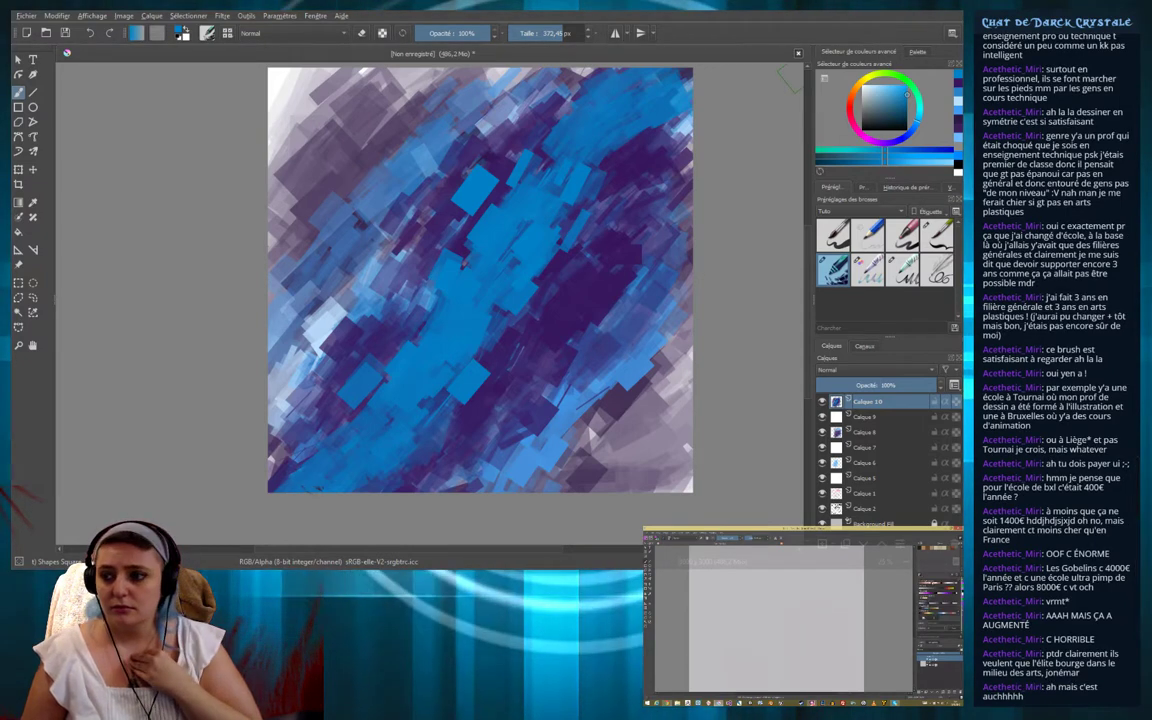
Split the palette into its own panel and set a teal-green swatch as the painting colour
{"action": "left_click", "coordinate": [918, 51]}
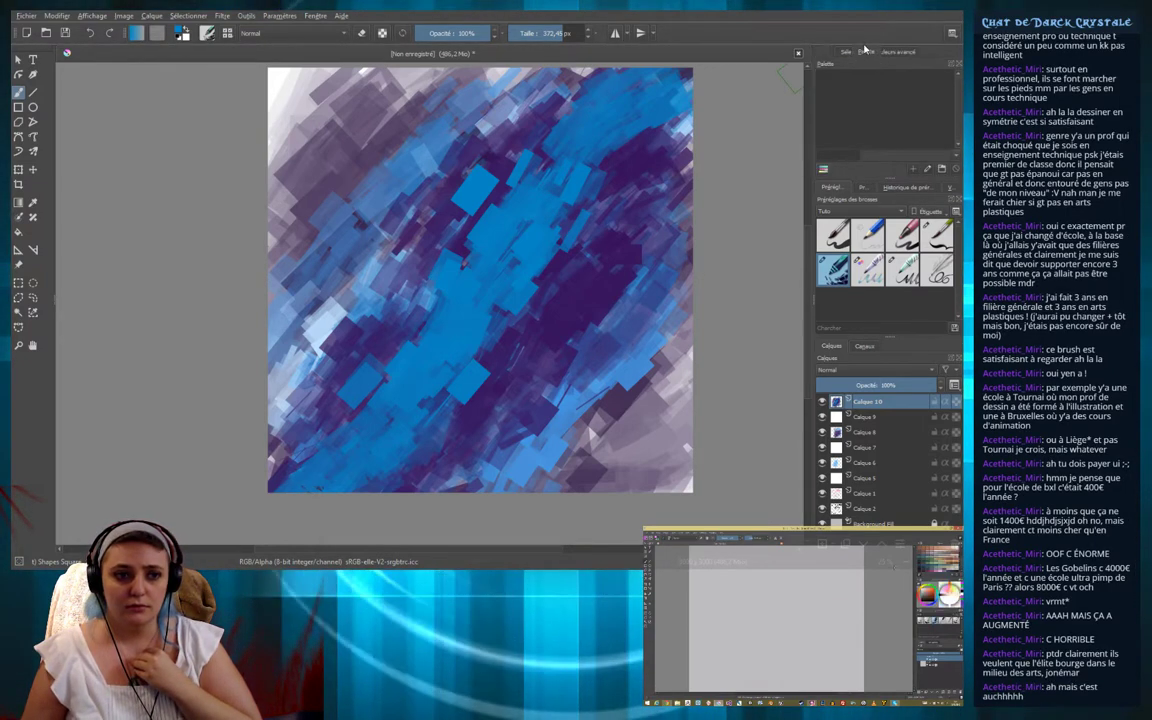
{"action": "left_click_drag", "start_coordinate": [895, 52], "coordinate": [883, 133]}
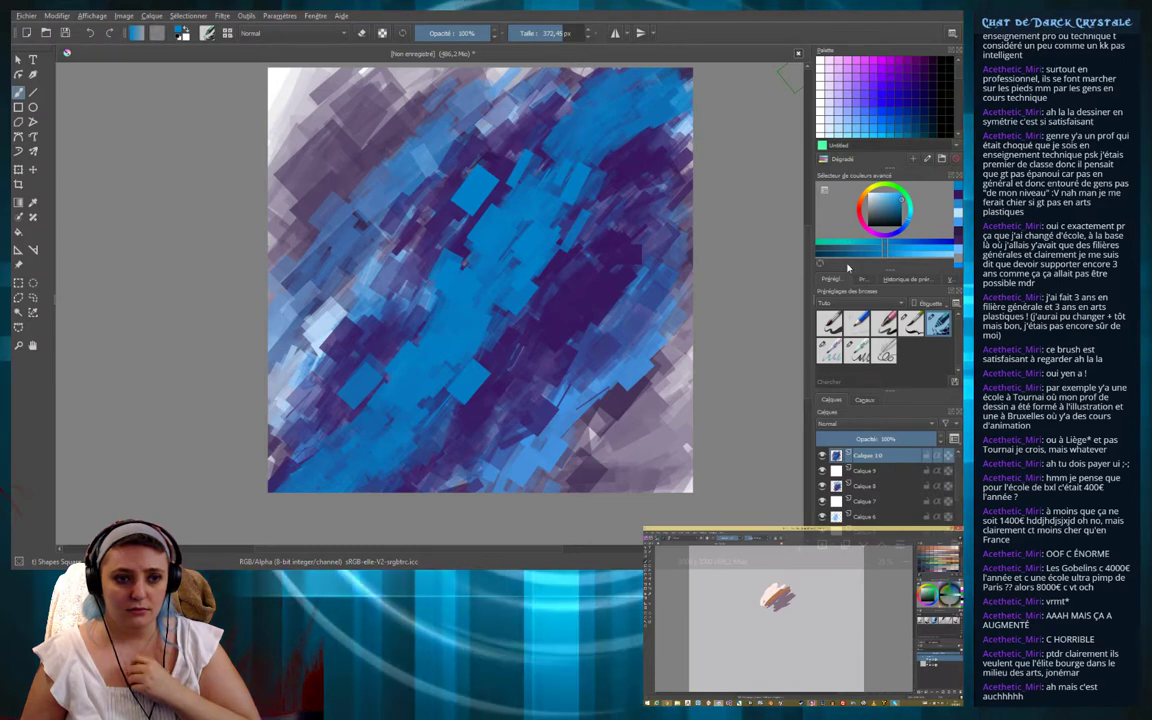
{"action": "mouse_move", "coordinate": [955, 72]}
{"action": "left_mouse_down"}
{"action": "mouse_move", "coordinate": [955, 102]}
{"action": "mouse_move", "coordinate": [957, 67]}
{"action": "left_mouse_up"}
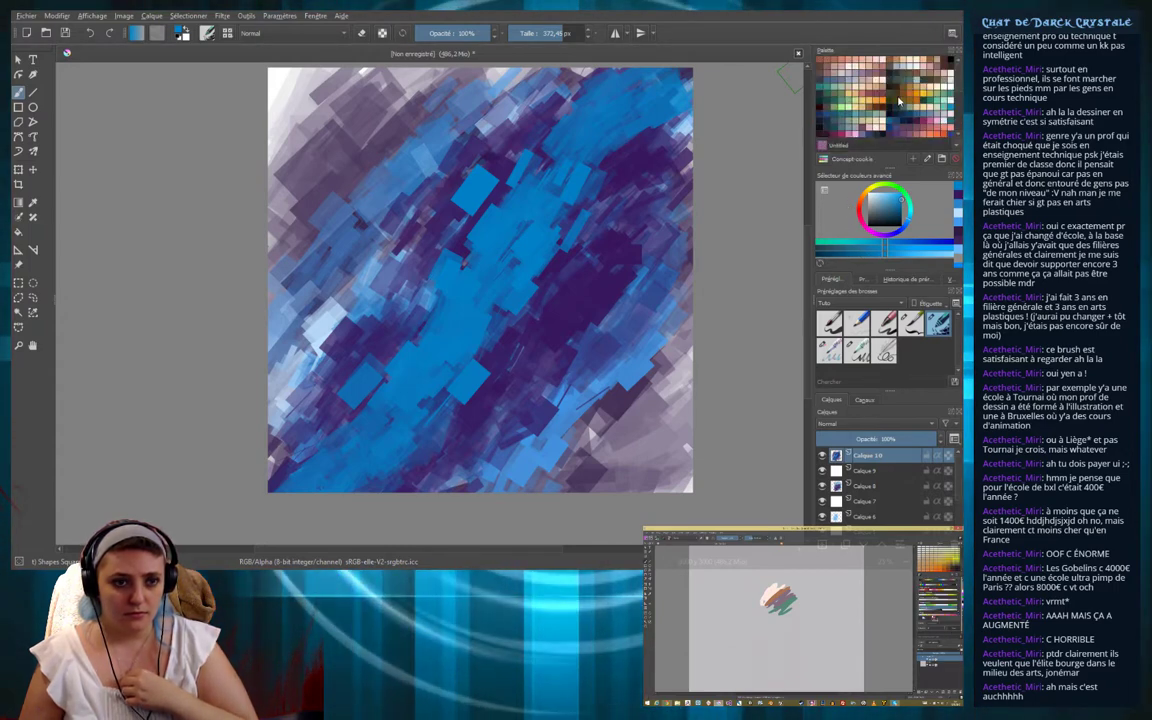
{"action": "left_click_drag", "start_coordinate": [950, 118], "coordinate": [953, 75]}
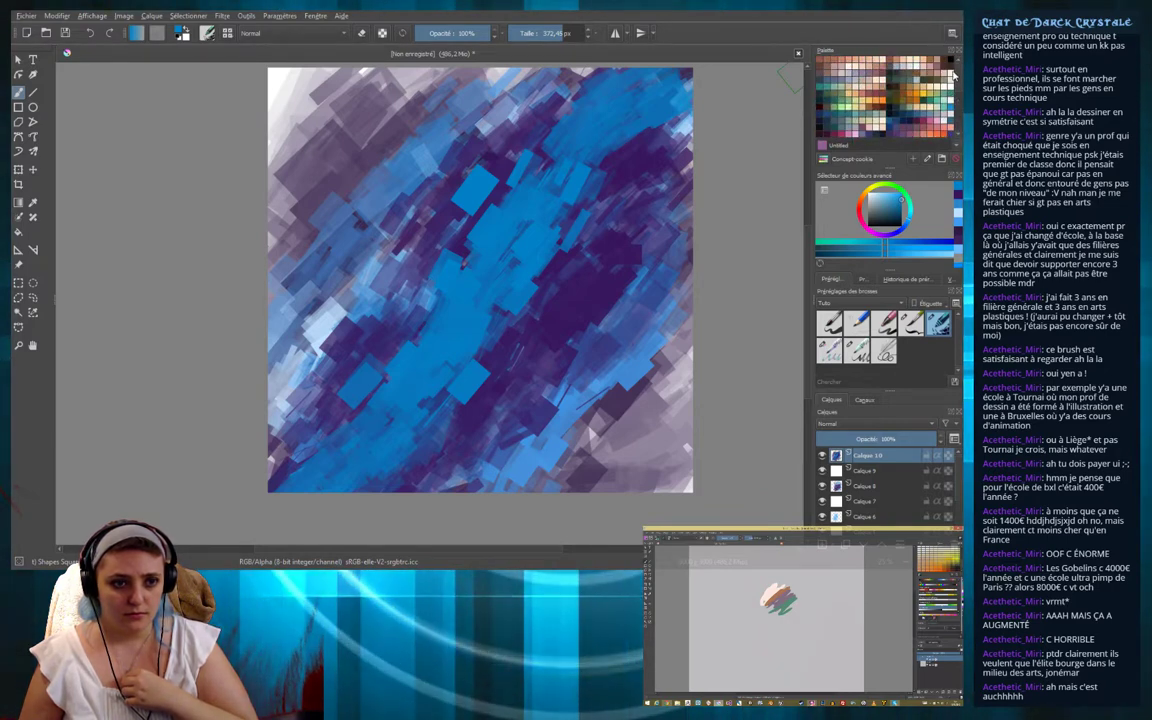
{"action": "left_click", "coordinate": [952, 84]}
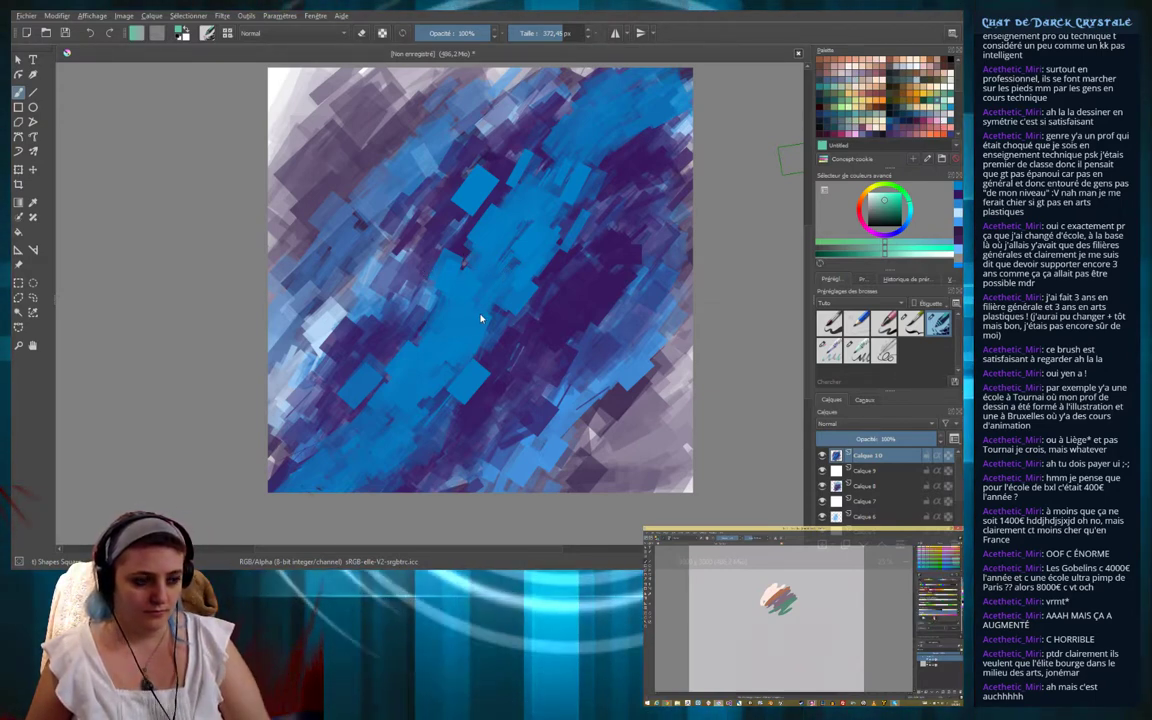
Scroll the Palette docker to switch from Untitled to the empty Bourg Palette
{"action": "scroll", "coordinate": [858, 77], "scroll_direction": "down", "scroll_amount": 3}
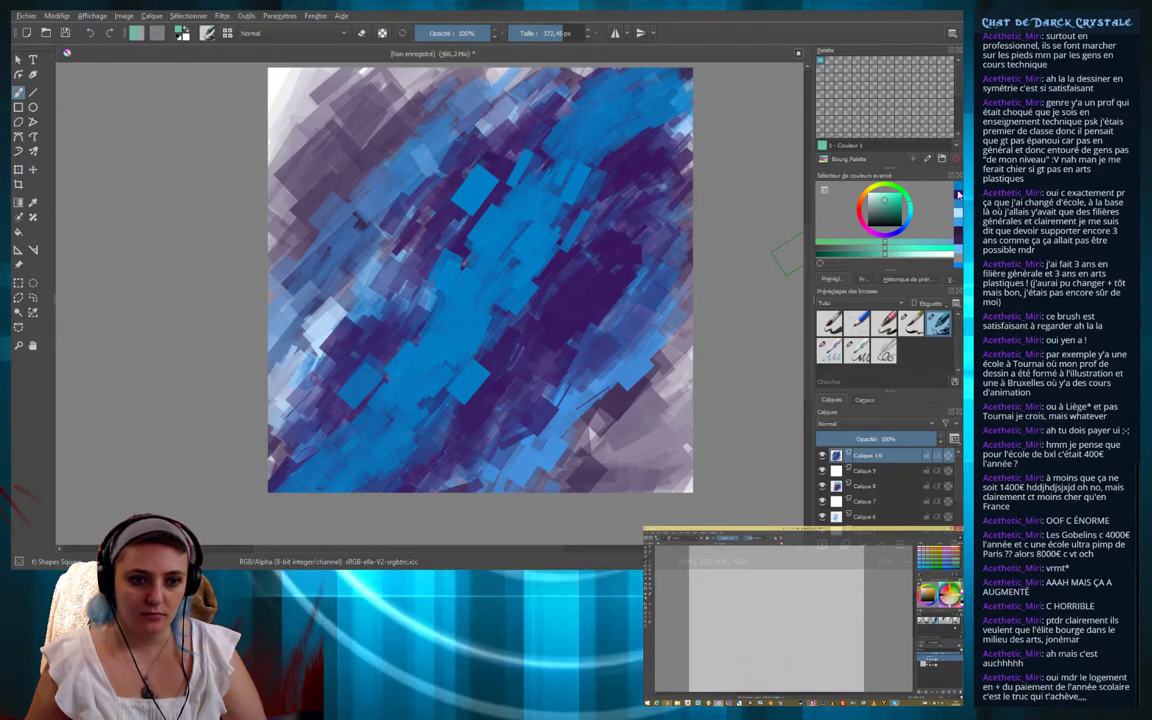
Add a blue and a dark purple from the Advanced Color Selector to Bourg Palette
{"action": "left_click", "coordinate": [958, 190]}
{"action": "left_click", "coordinate": [822, 60]}
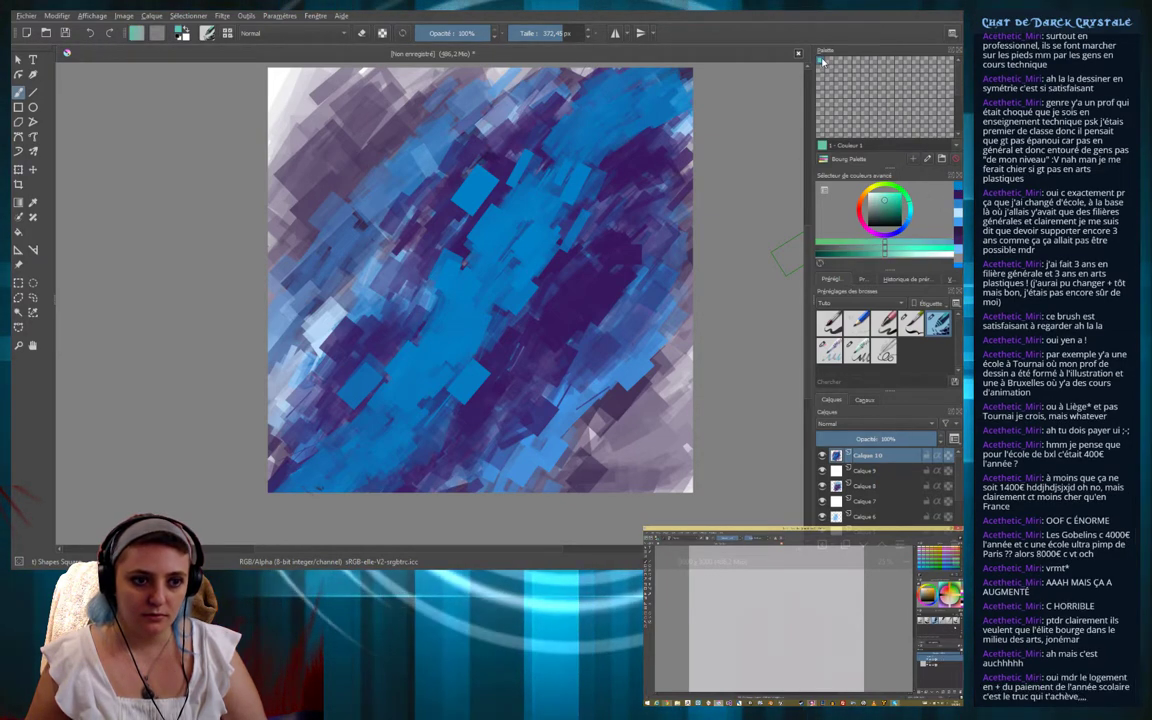
{"action": "left_click", "coordinate": [822, 62]}
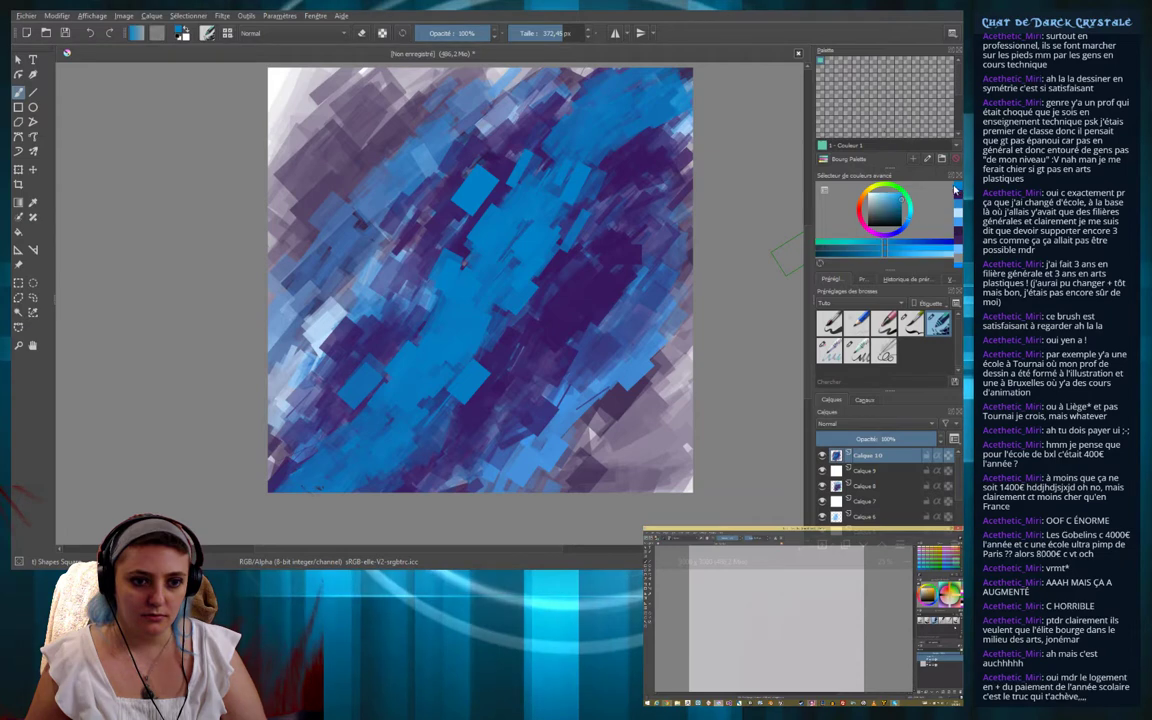
{"action": "left_click", "coordinate": [829, 64]}
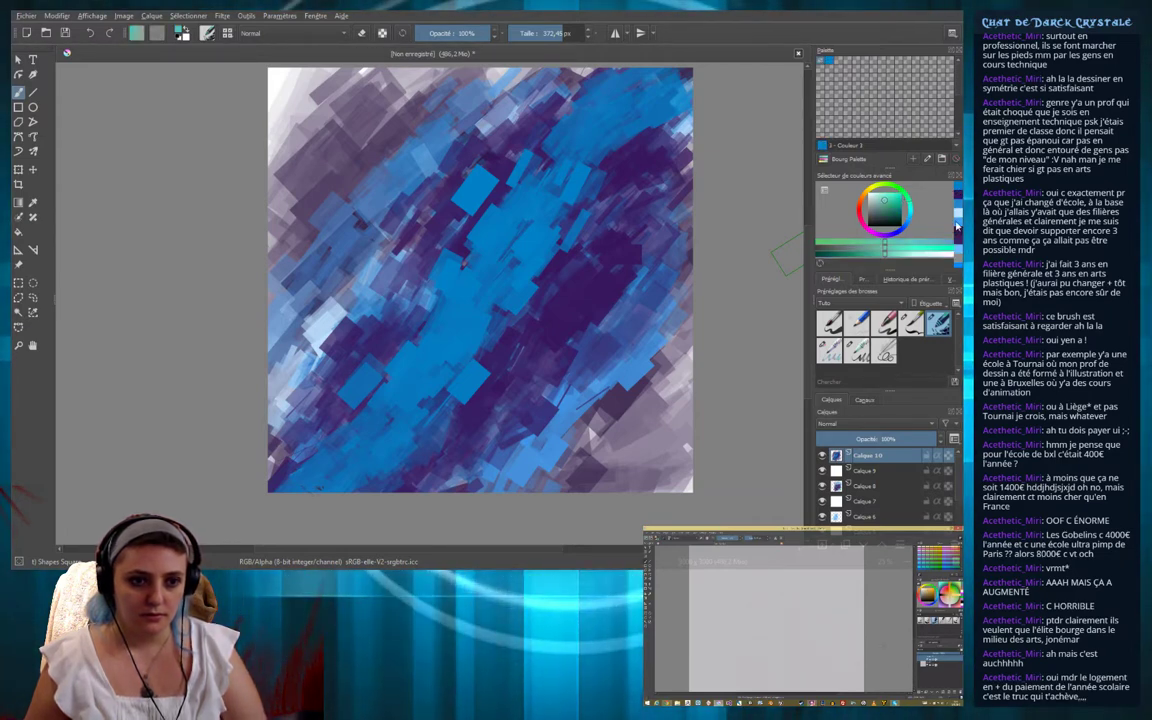
{"action": "left_click", "coordinate": [957, 245]}
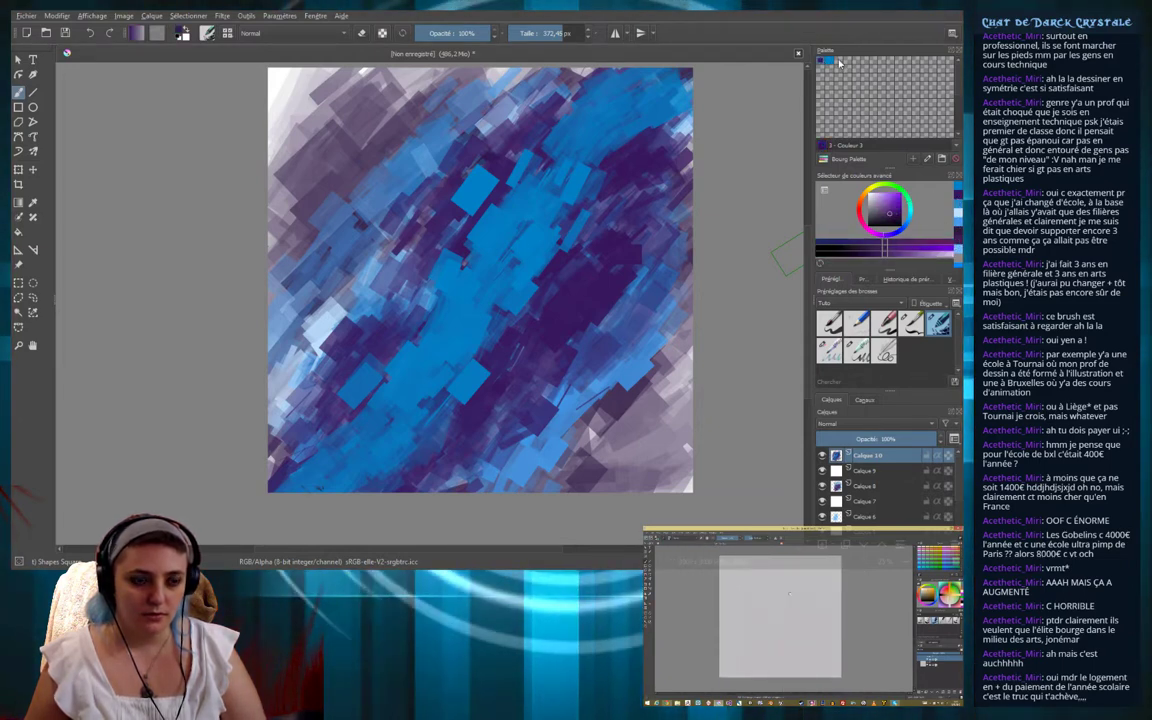
{"action": "left_click", "coordinate": [957, 211]}
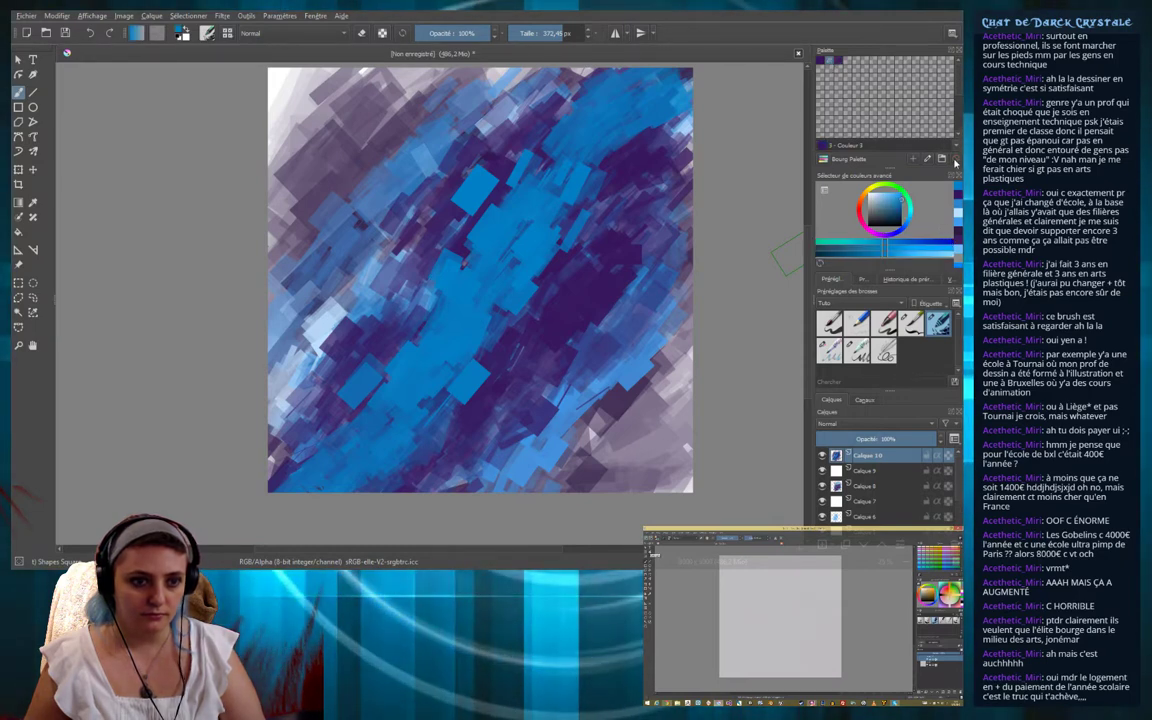
{"action": "left_click", "coordinate": [957, 245]}
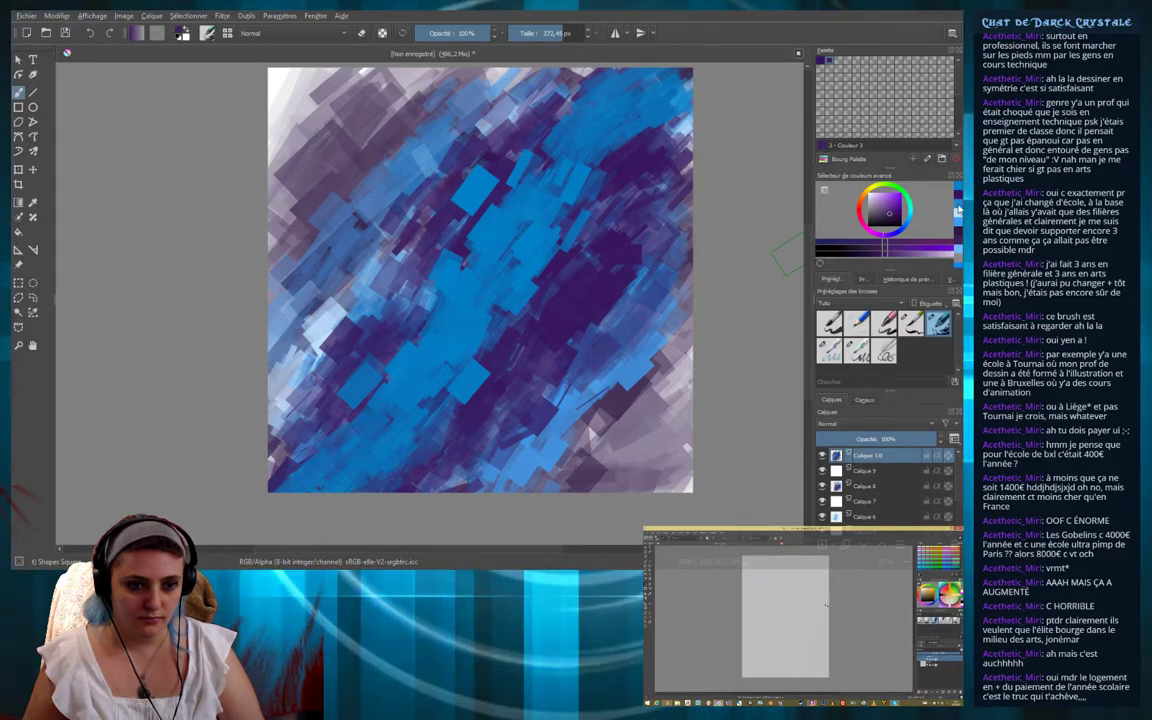
Add more blue shades and a purple to Bourg Palette, reaching Couleur 13
{"action": "left_click", "coordinate": [842, 66]}
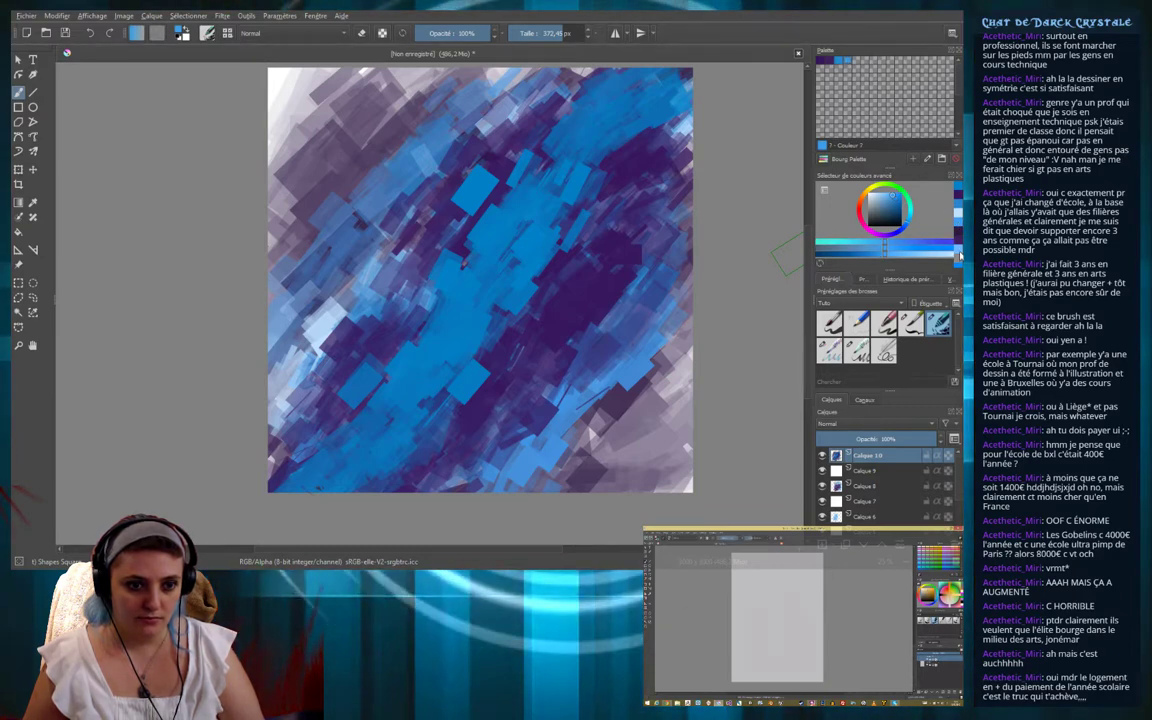
{"action": "left_click", "coordinate": [848, 62]}
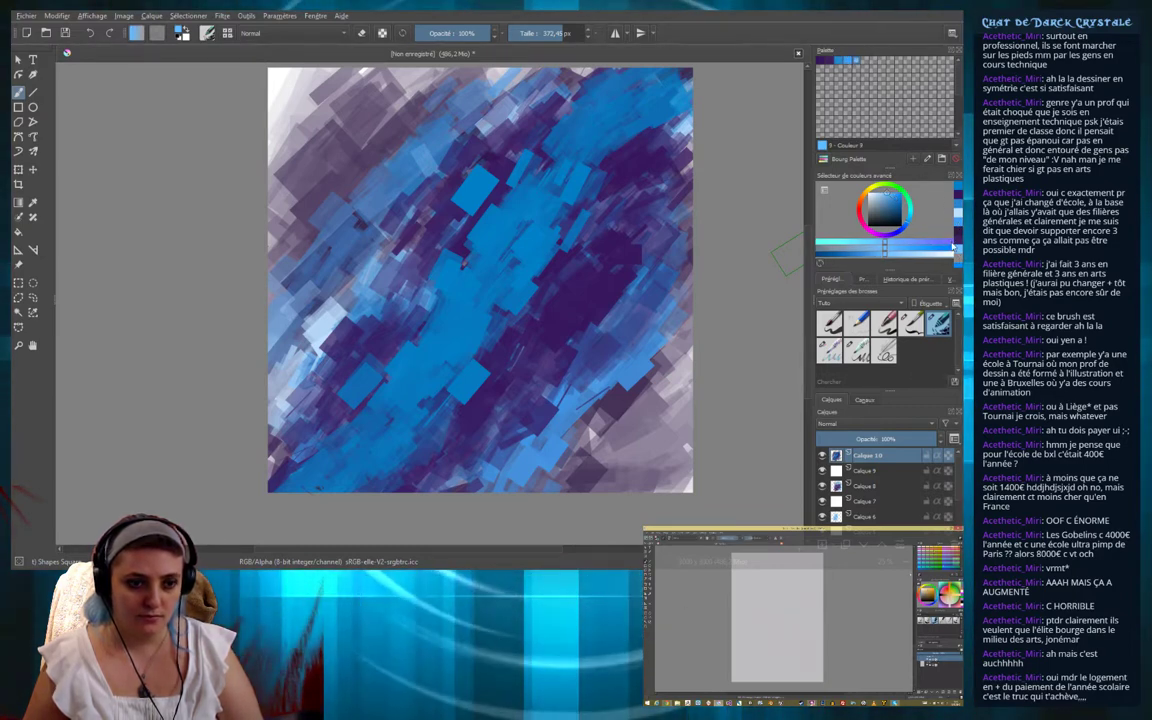
{"action": "left_click", "coordinate": [880, 85]}
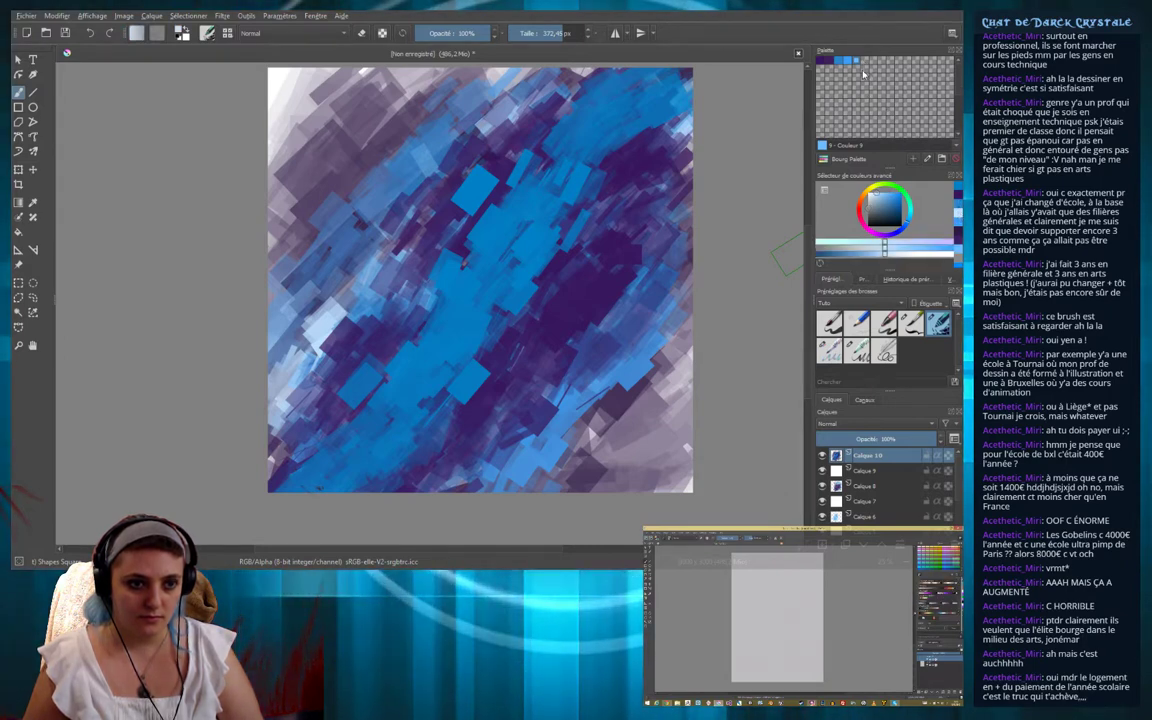
{"action": "left_click", "coordinate": [864, 74]}
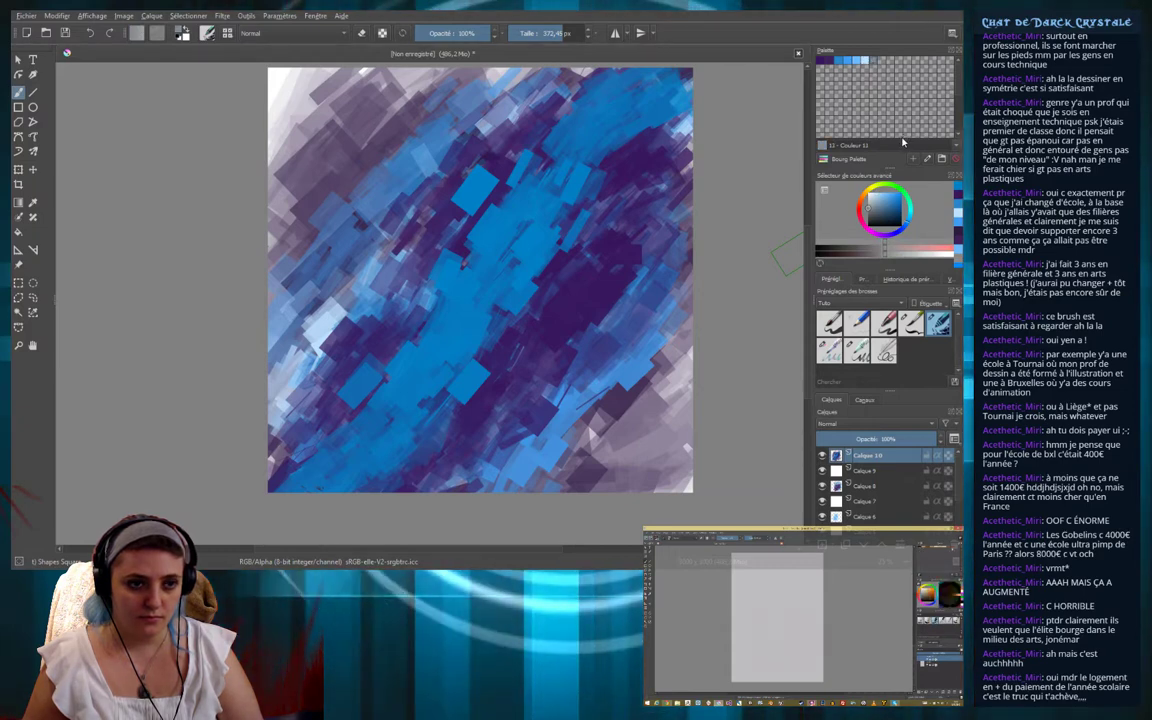
{"action": "left_click", "coordinate": [829, 62]}
{"action": "left_click", "coordinate": [829, 62]}
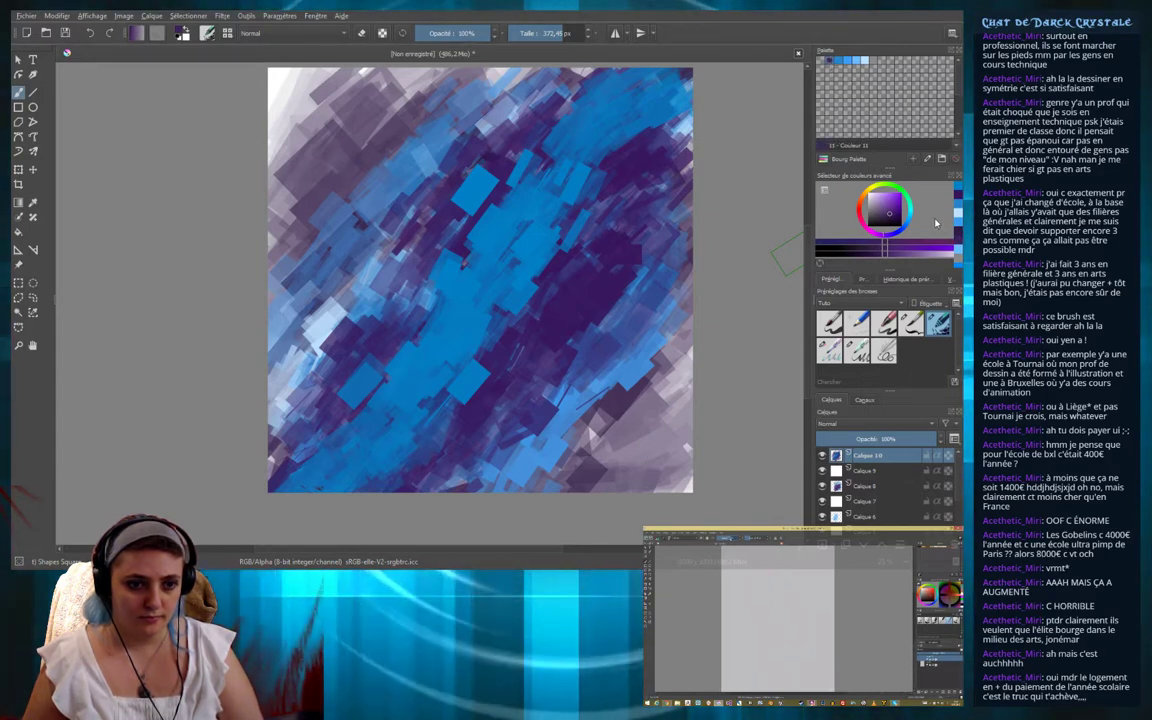
{"action": "left_click", "coordinate": [822, 63]}
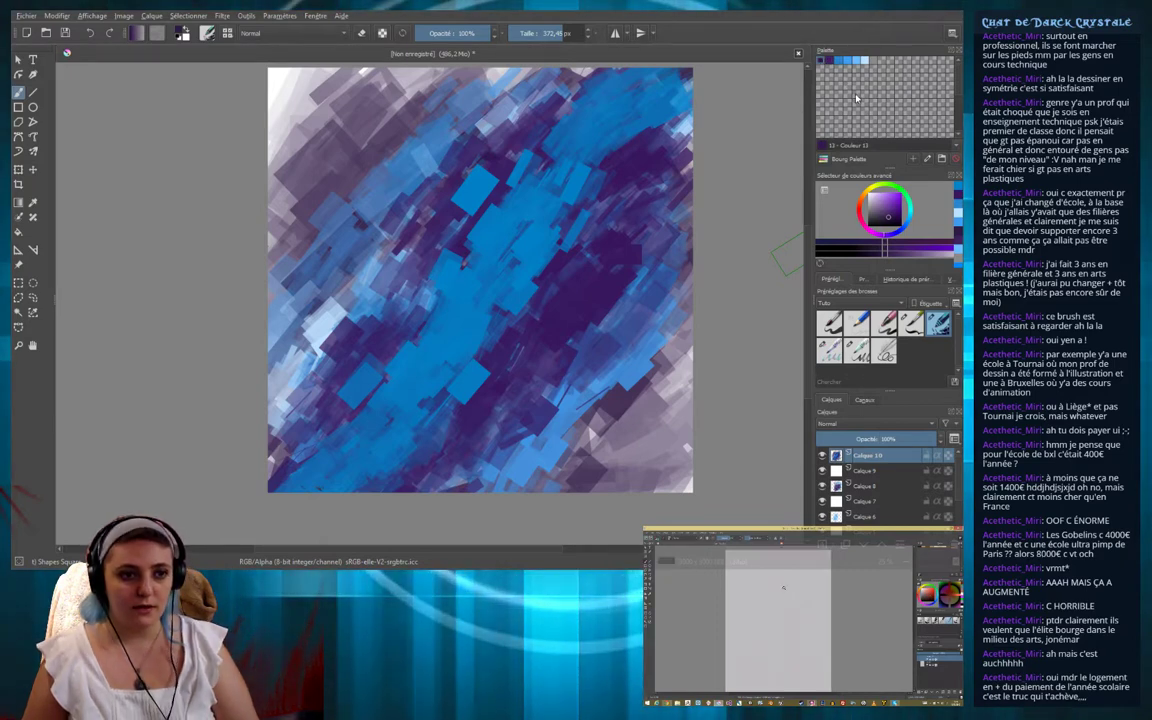